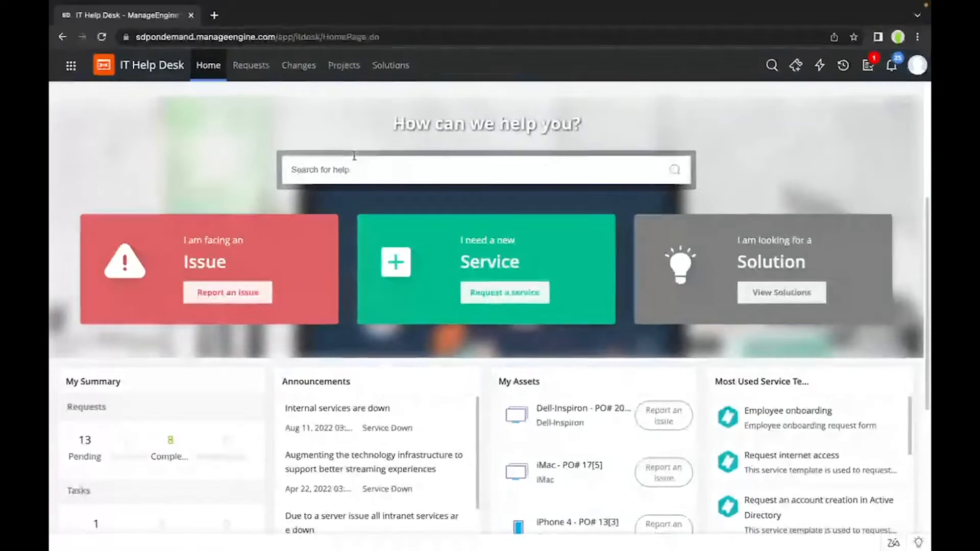
Step: Reload the requester home page and start reporting an issue to bring up the incident template selection
key("super+r")
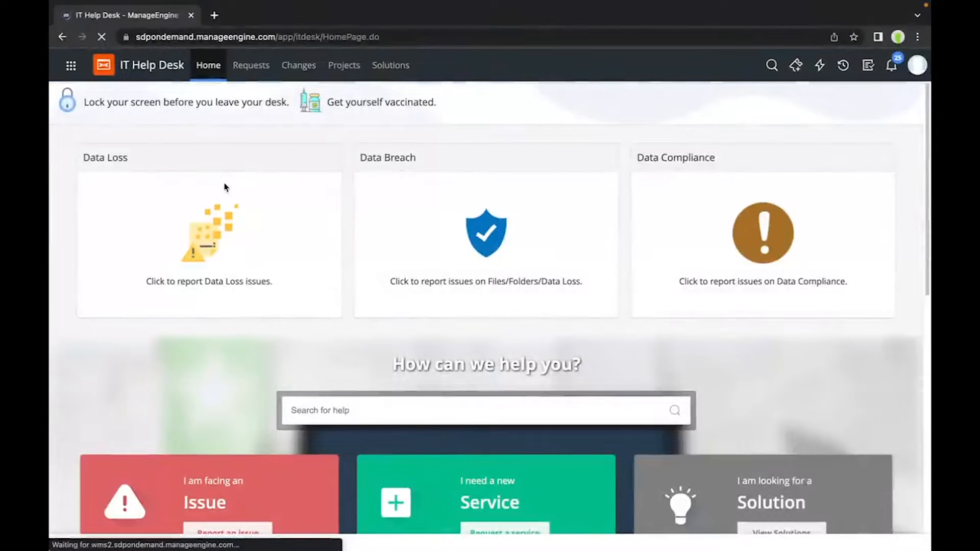
scroll(256, 314, "down", 3)
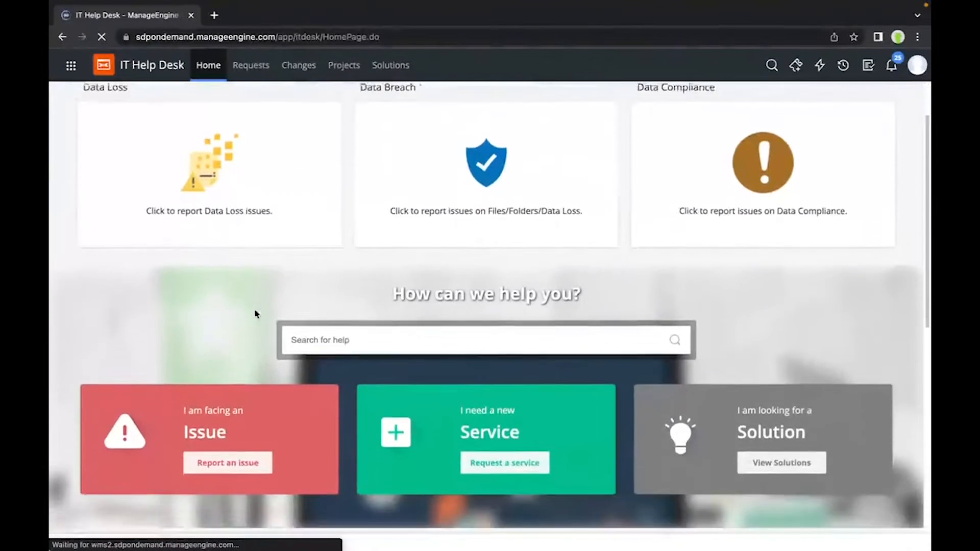
scroll(257, 314, "down", 3)
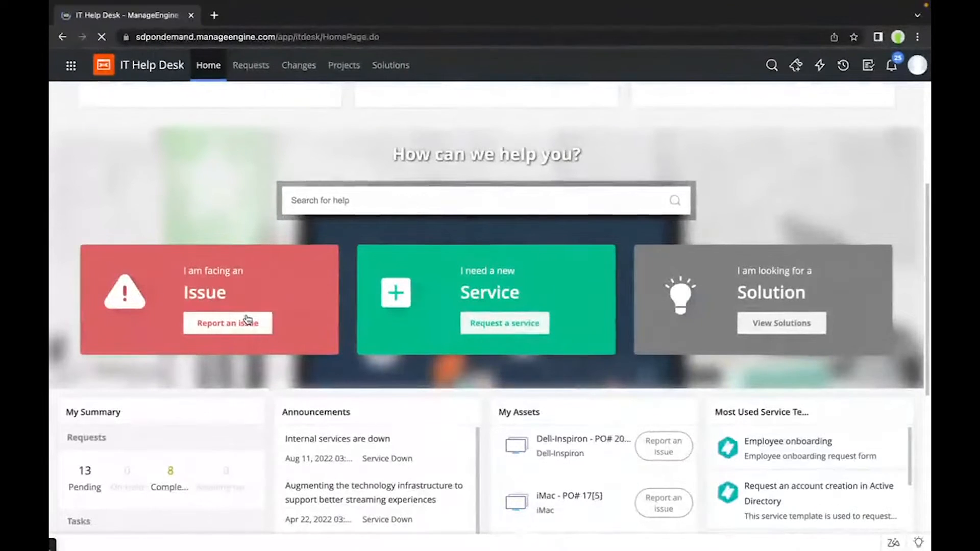
scroll(511, 338, "down", 1)
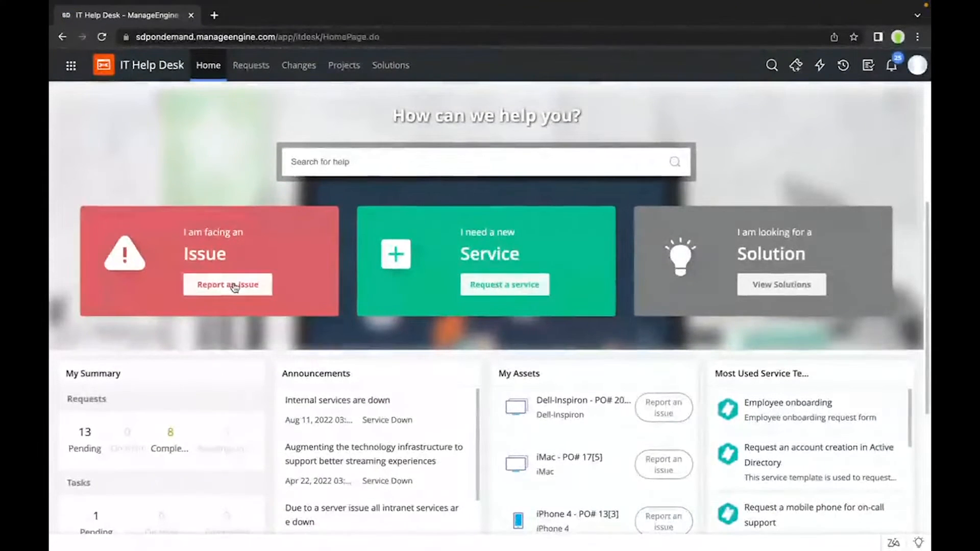
left_click(234, 288)
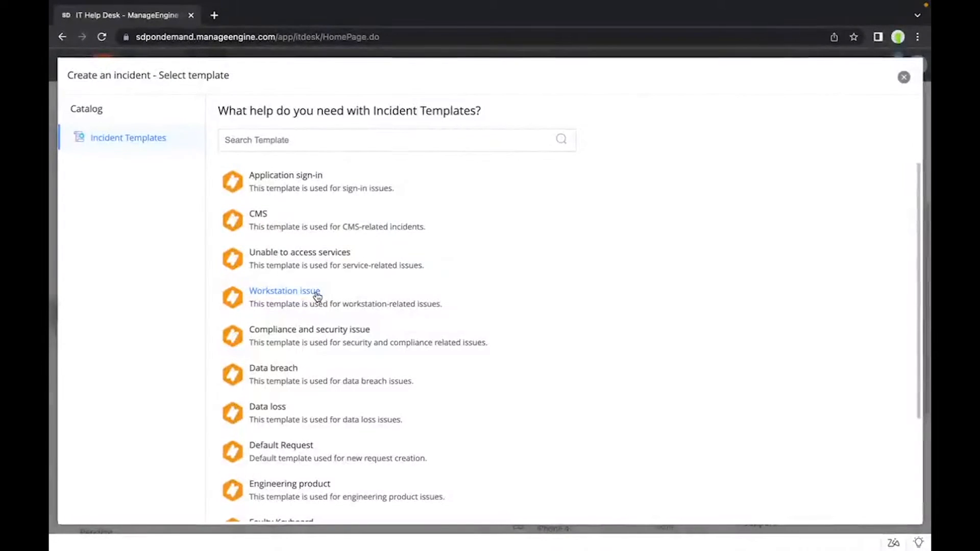
Step: Browse the available incident templates and start a new incident from the Application sign-in template
scroll(317, 297, "down", 1)
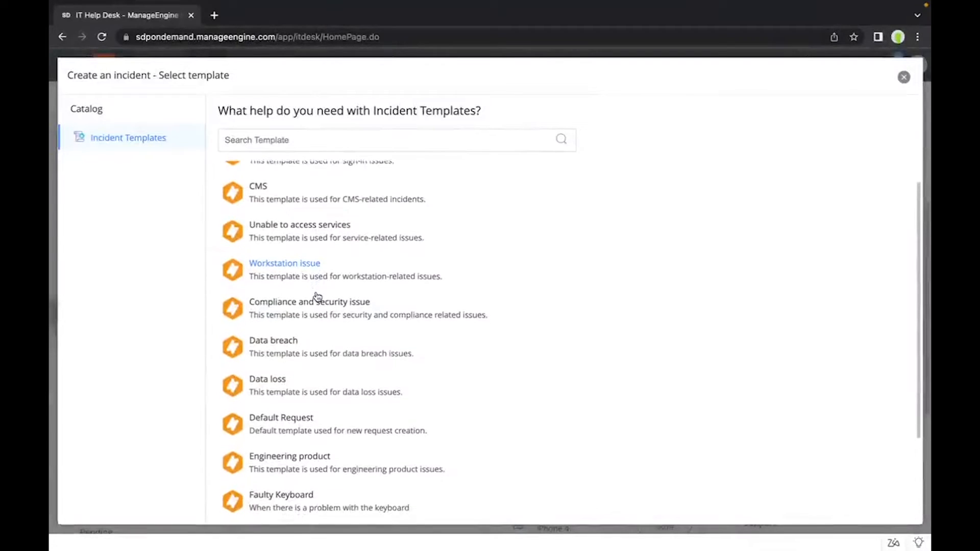
scroll(317, 296, "down", 1)
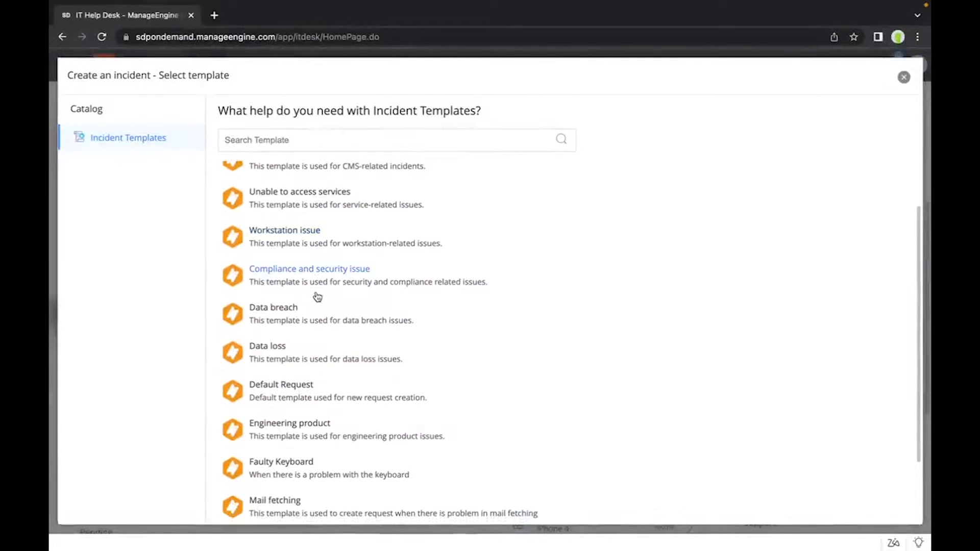
scroll(317, 296, "down", 1)
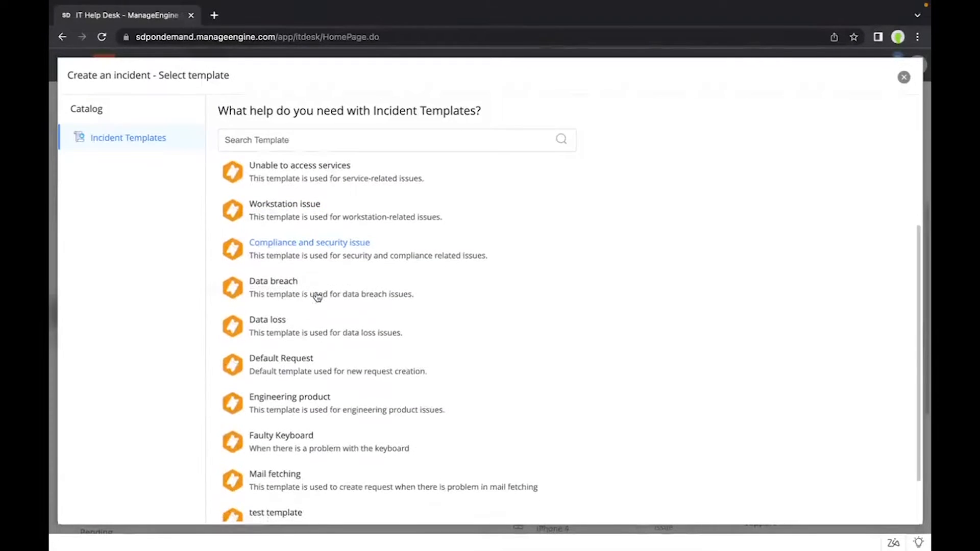
scroll(317, 296, "down", 2)
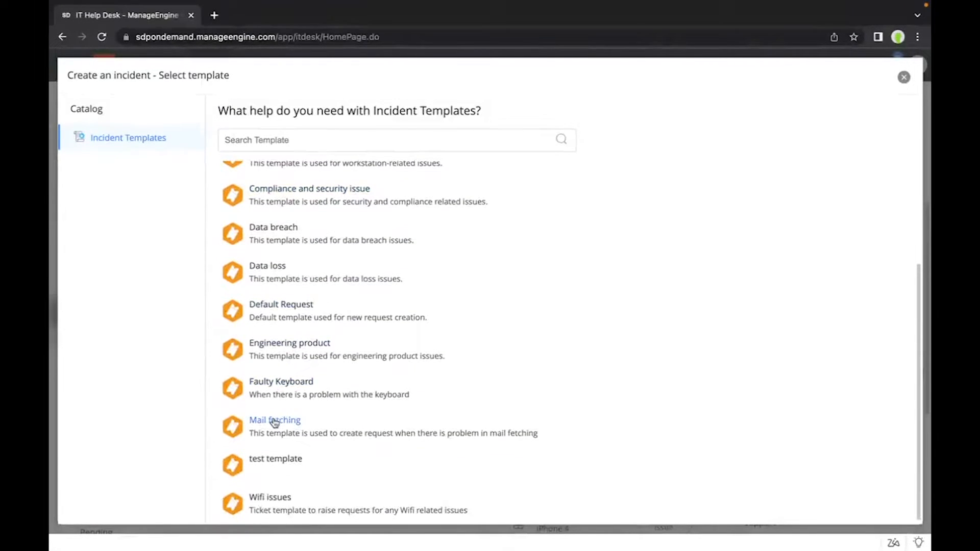
scroll(305, 332, "up", 5)
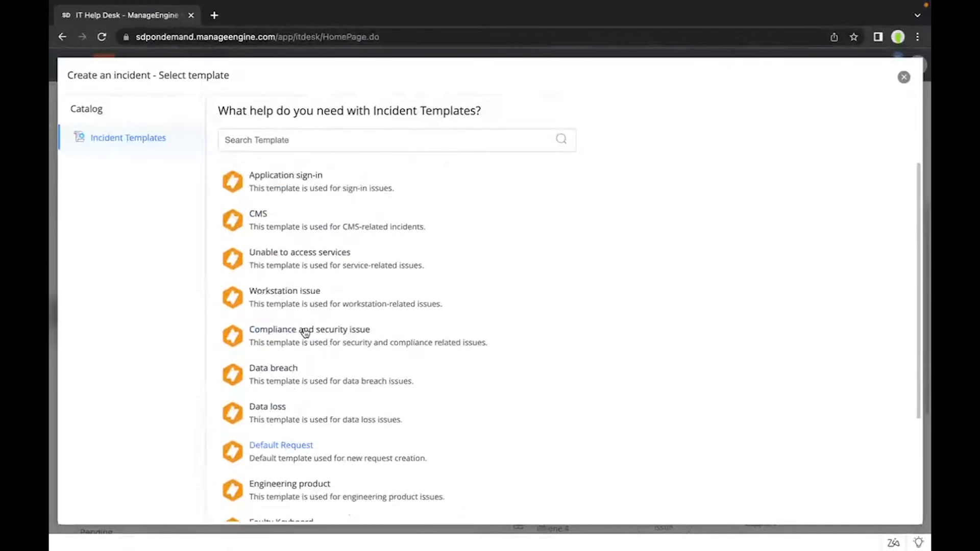
left_click(273, 183)
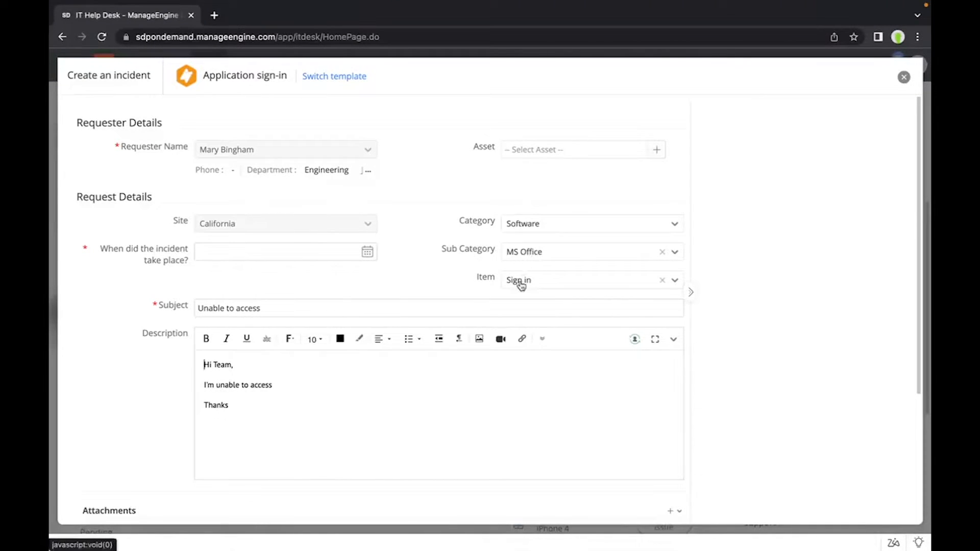
Step: Set the incident's time of occurrence to Aug 24, 2022 11:45 pm and select Dell workstation as the resource
scroll(520, 284, "down", 1)
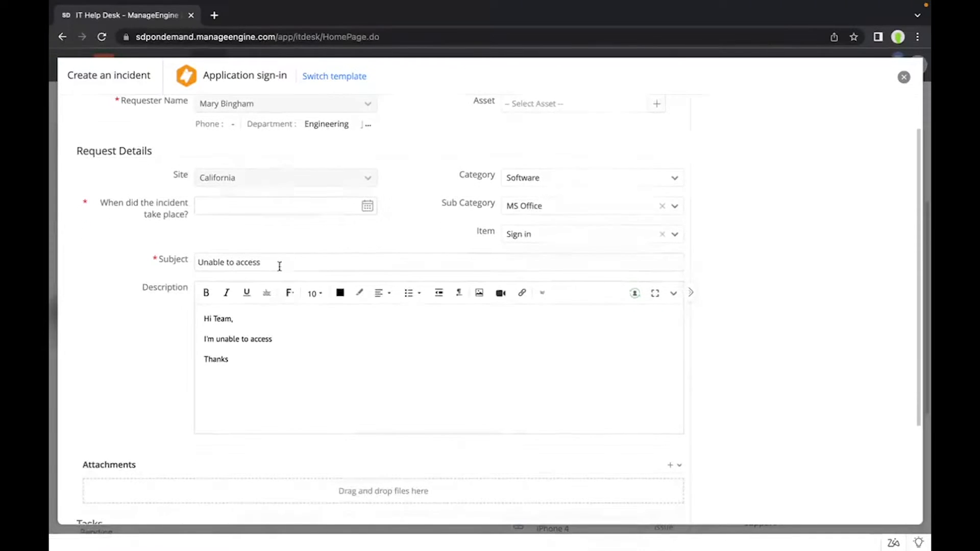
scroll(238, 339, "down", 1)
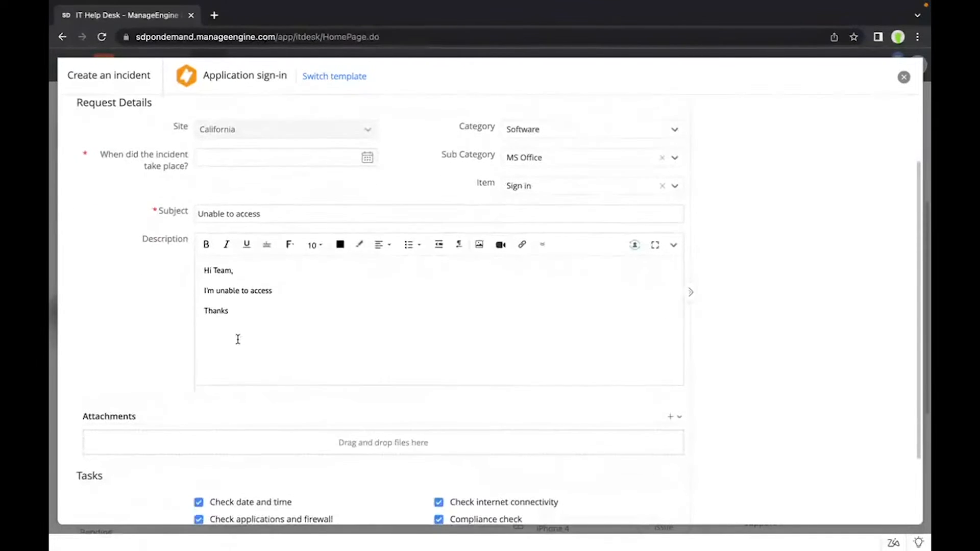
scroll(238, 339, "down", 1)
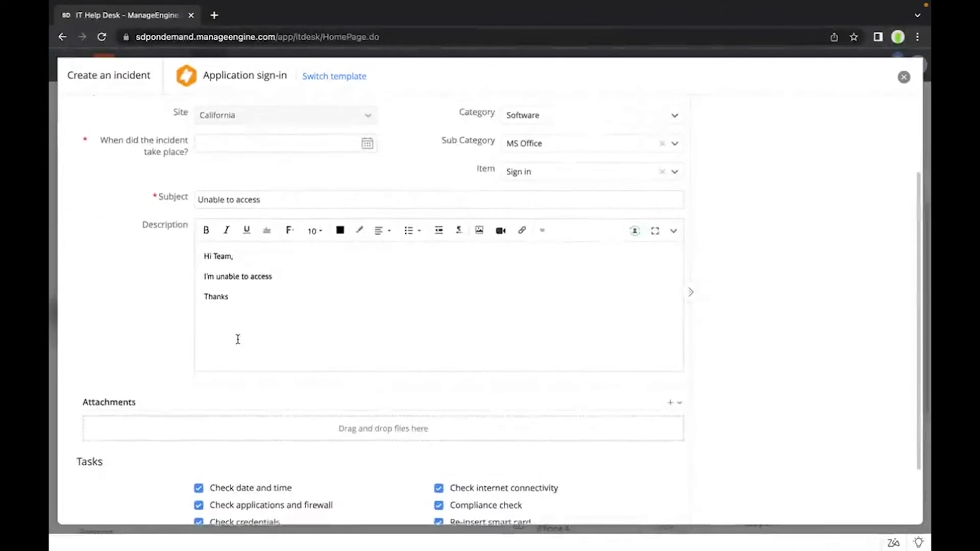
scroll(238, 339, "down", 1)
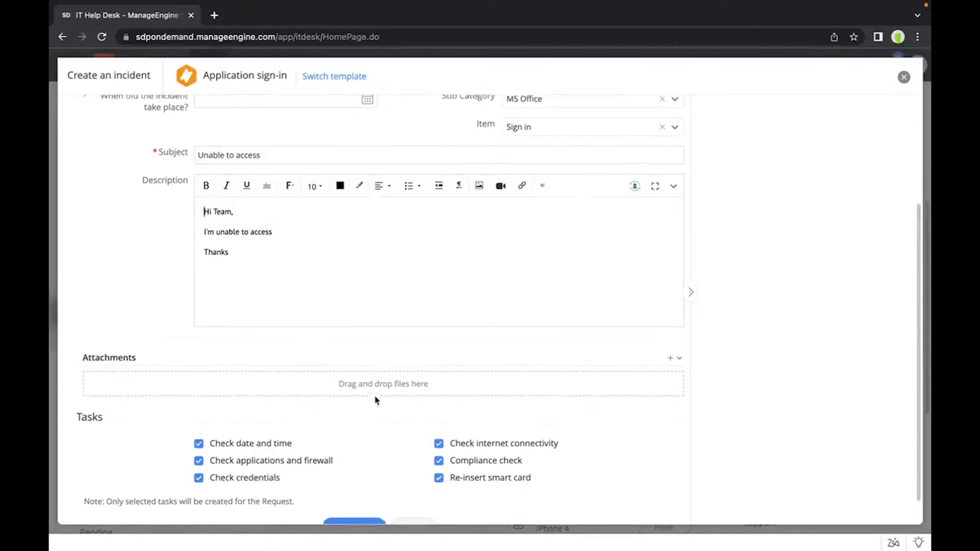
scroll(375, 400, "up", 3)
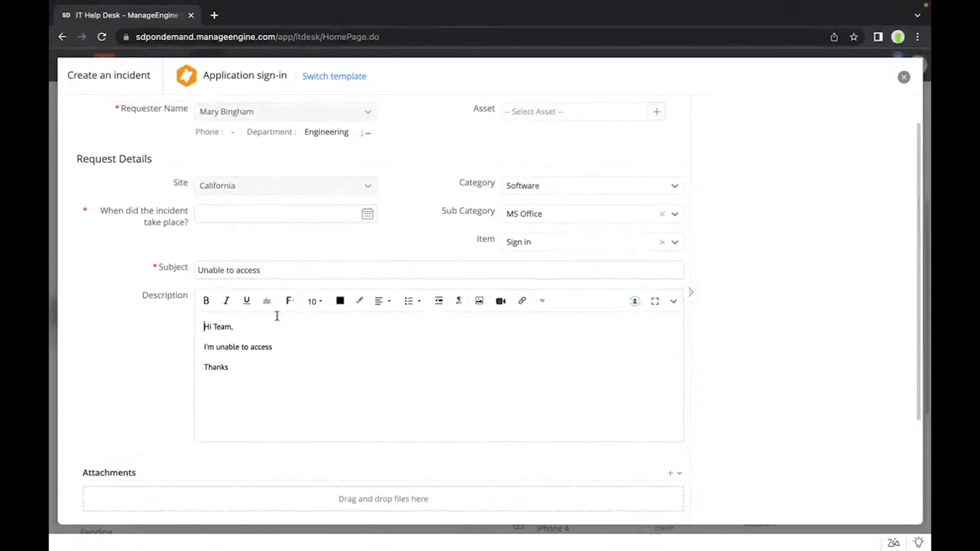
left_click(249, 207)
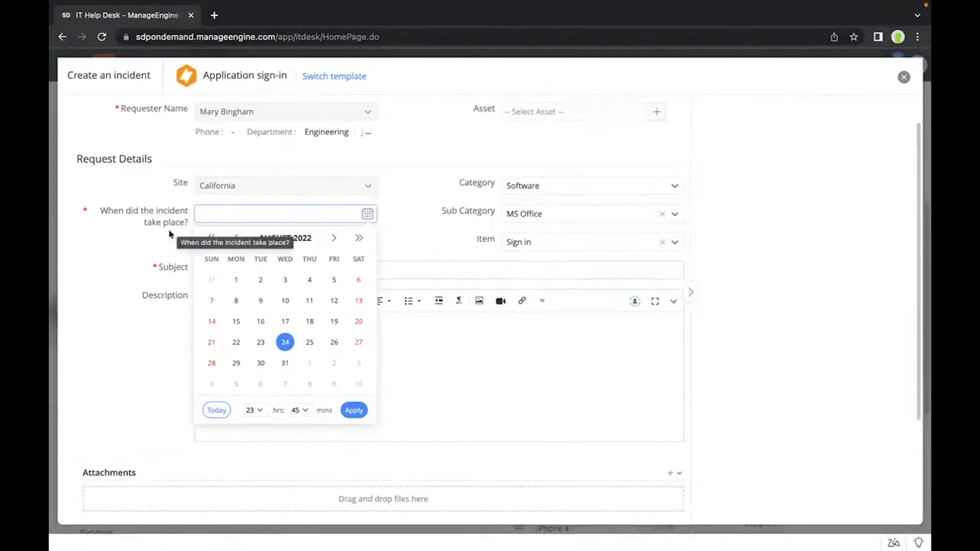
left_click(352, 410)
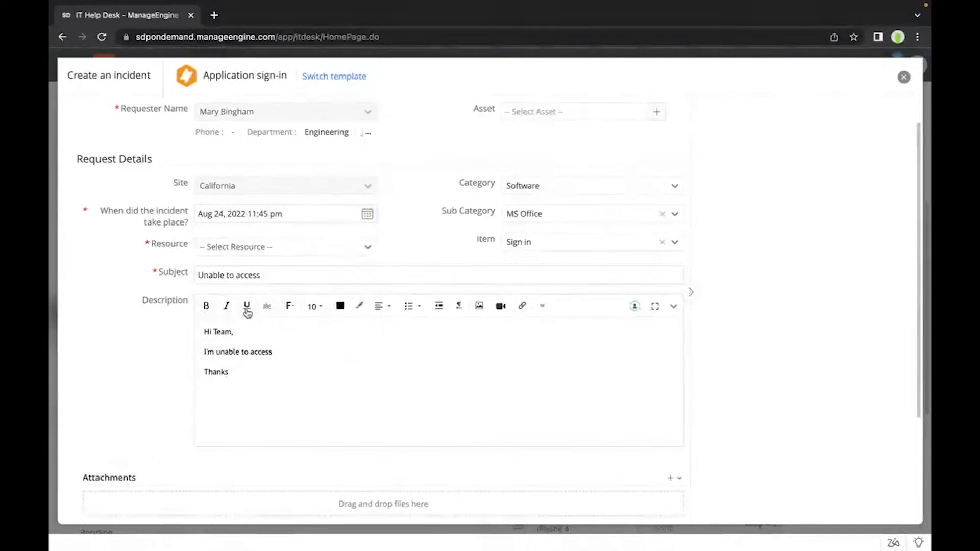
left_click(210, 248)
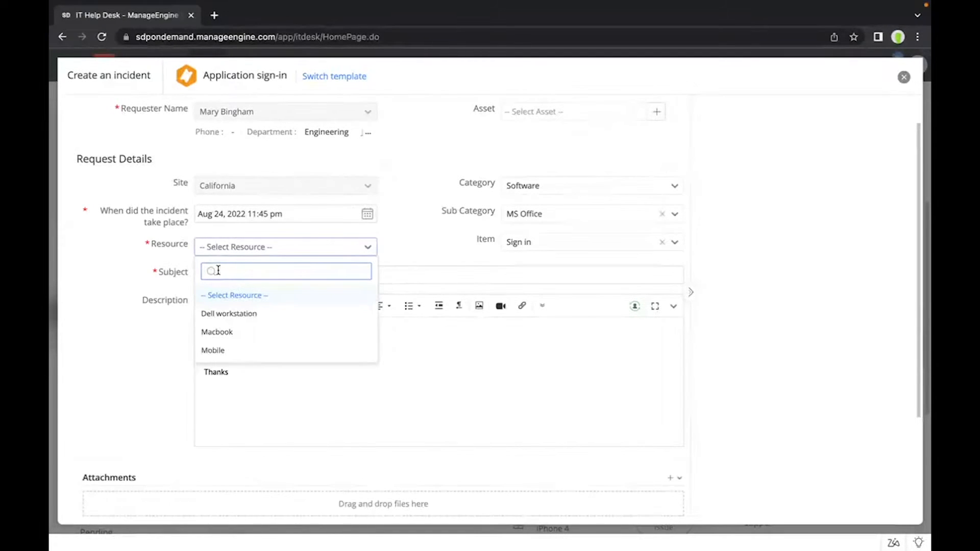
left_click(223, 314)
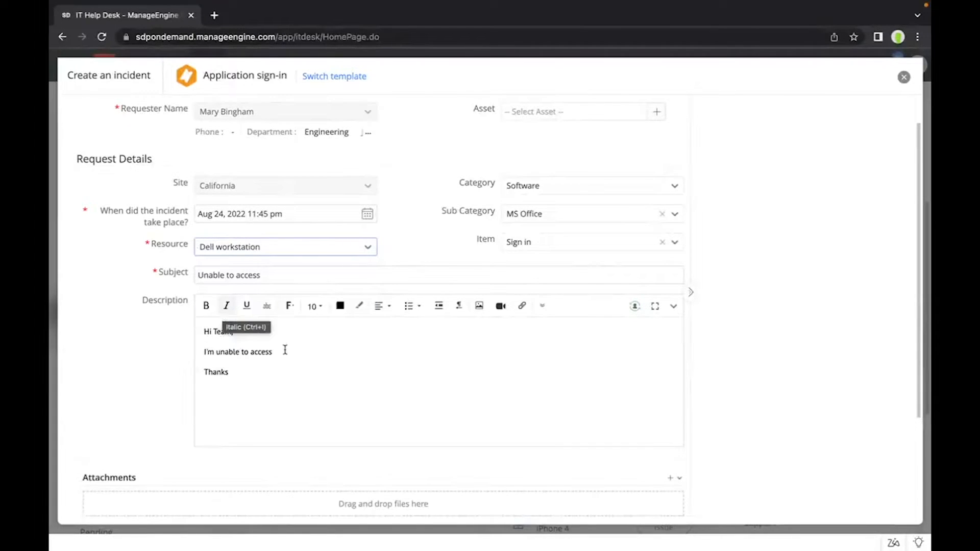
Step: Review the incident form down to its tasks, and close it without adding the request
scroll(285, 352, "down", 2)
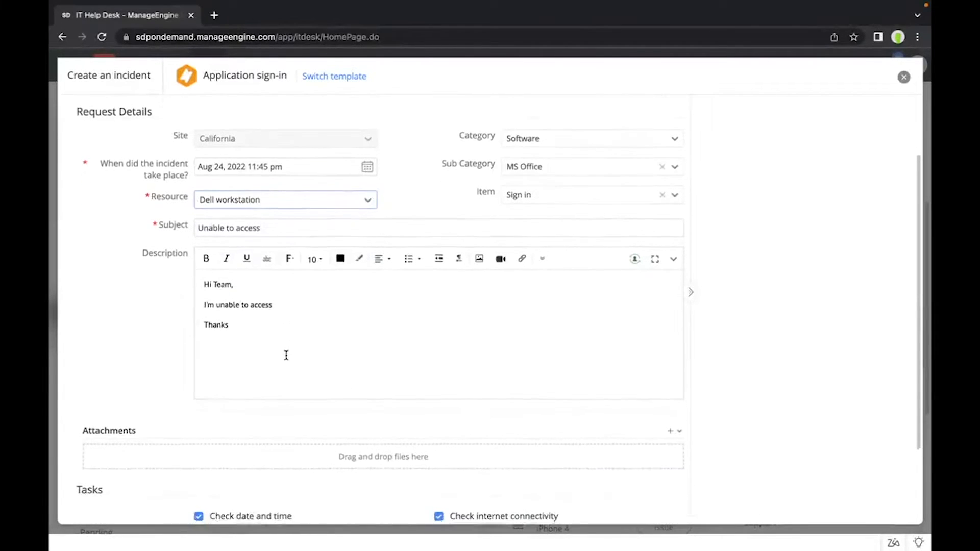
scroll(287, 355, "down", 4)
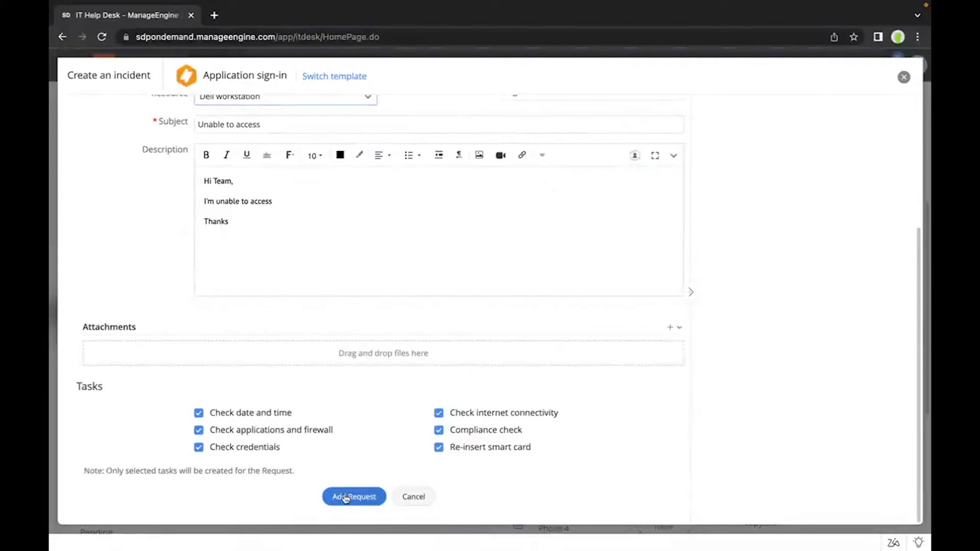
scroll(346, 328, "up", 7)
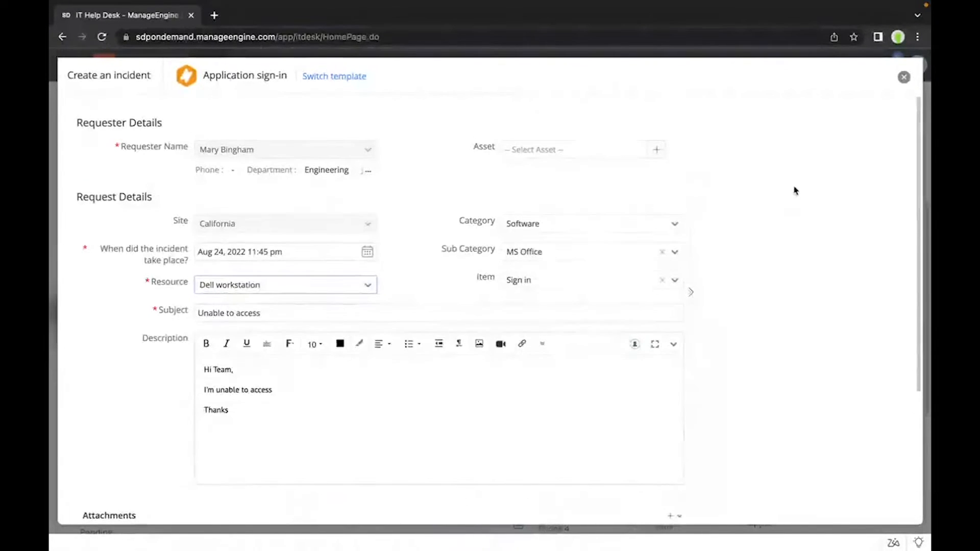
left_click(904, 78)
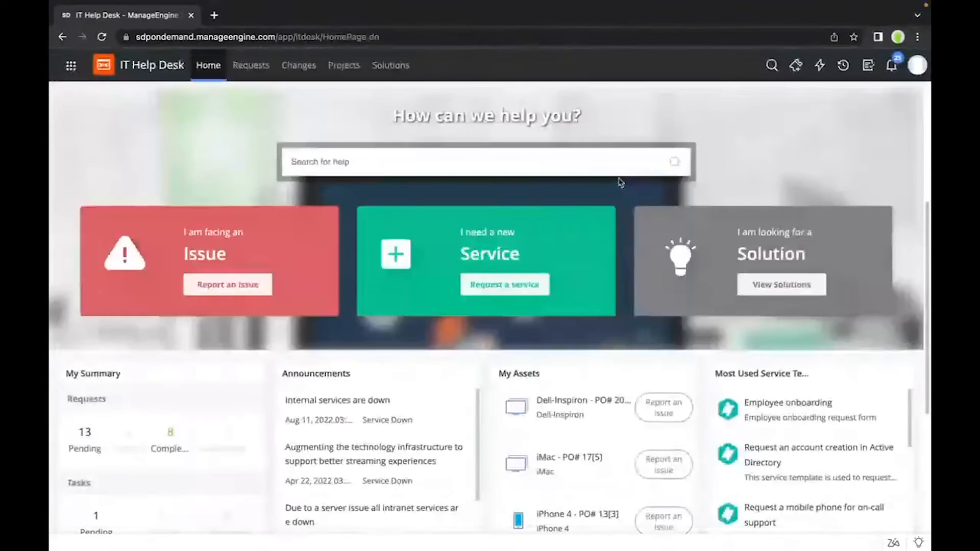
Step: Switch to the administrator's setup window and bring up the Incident Template list
key("ctrl+Left")
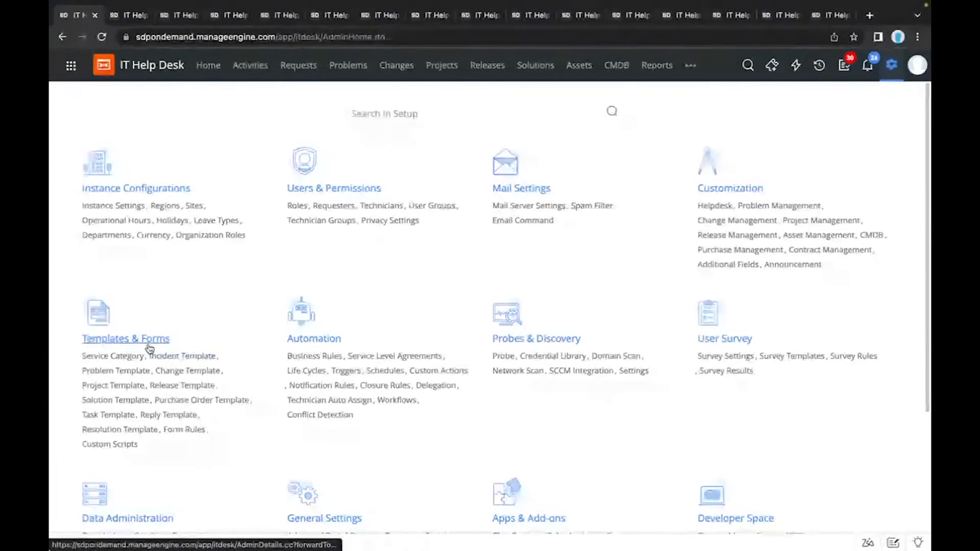
scroll(149, 348, "down", 1)
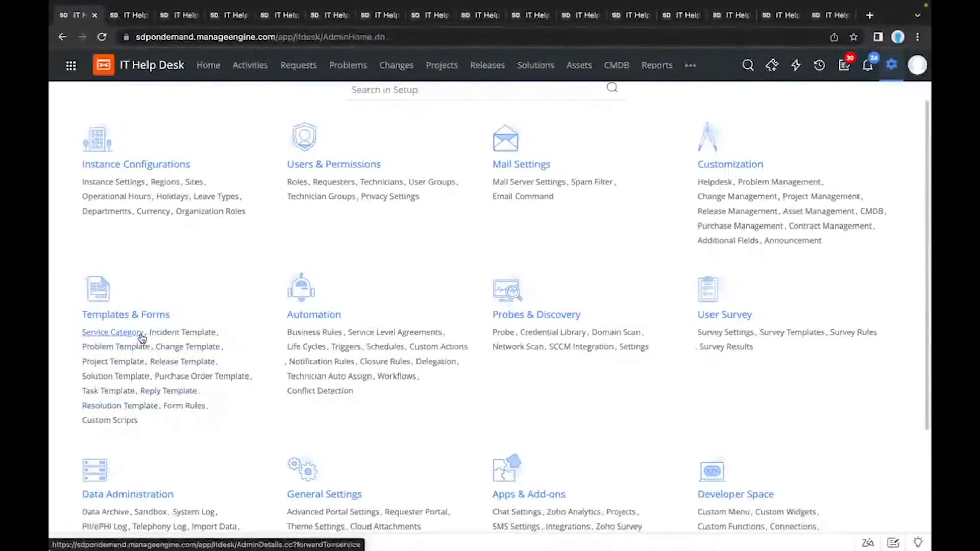
left_click(134, 15)
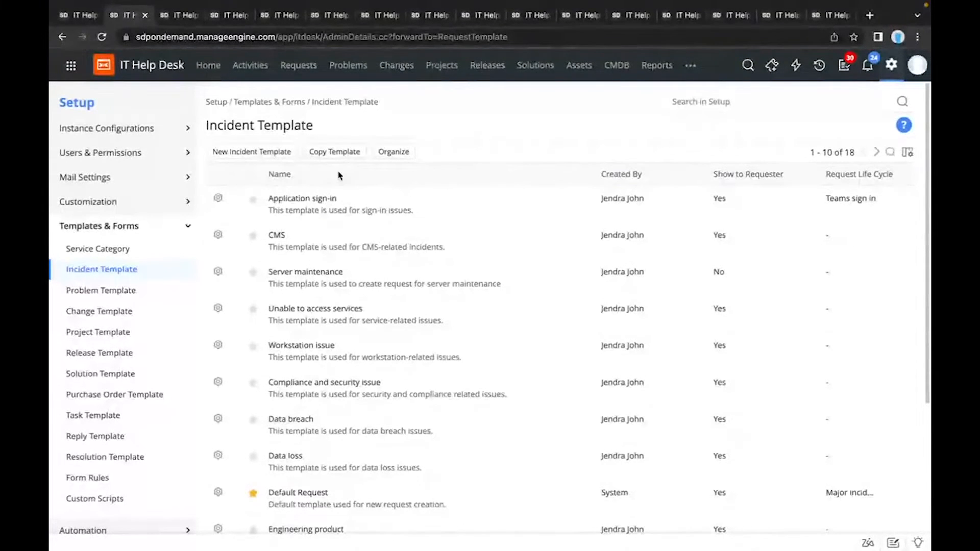
Step: Look over the incident template list and open the Application sign-in template for editing
scroll(338, 175, "down", 1)
scroll(338, 175, "down", 1)
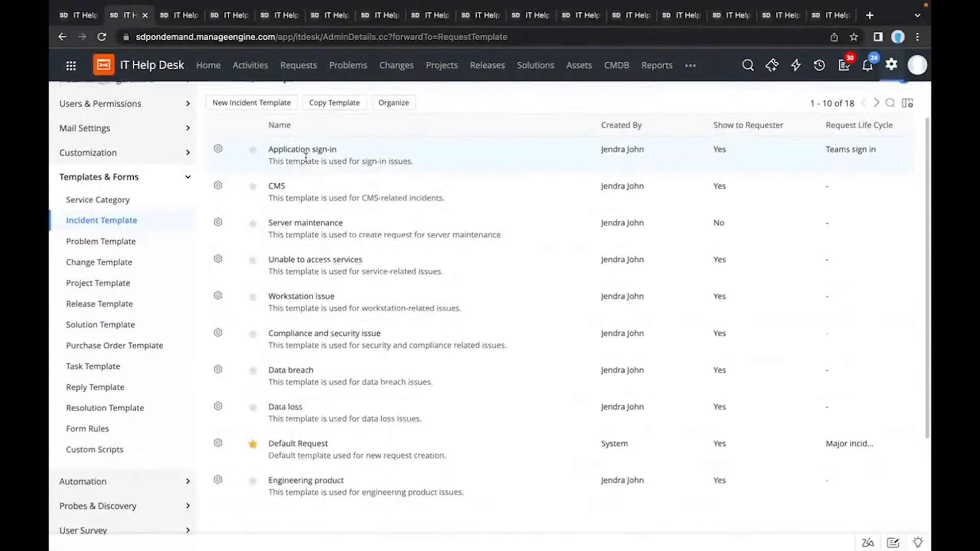
scroll(306, 158, "up", 2)
scroll(305, 158, "up", 1)
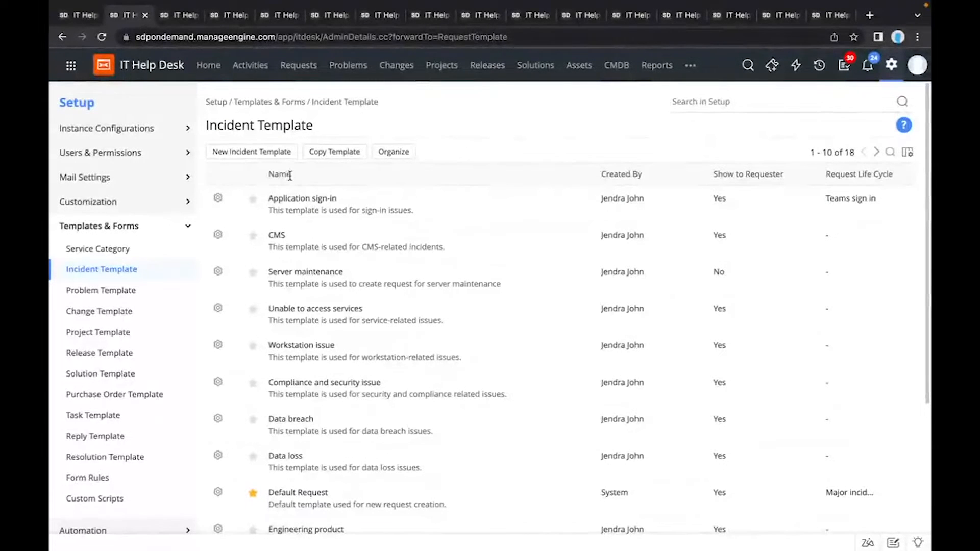
left_click(280, 199)
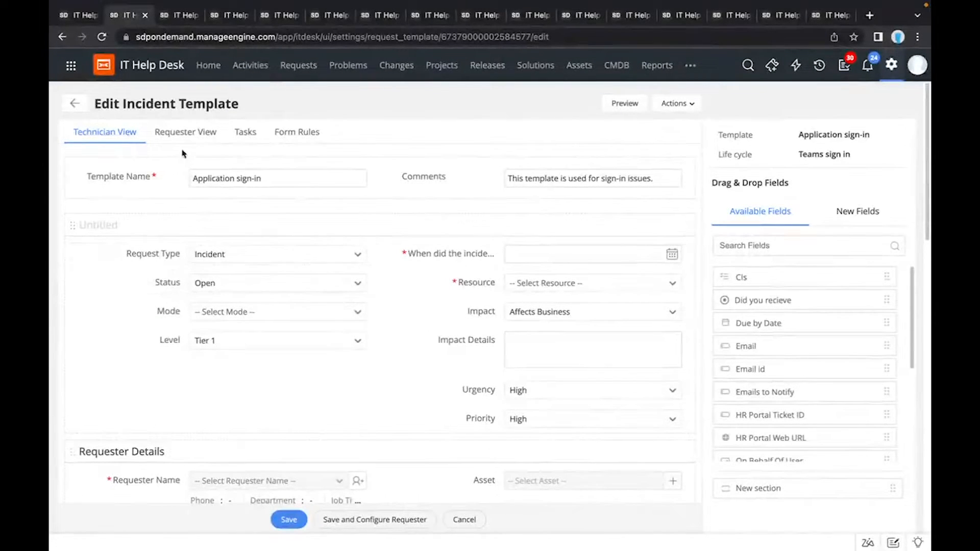
Step: Examine the template's requester view, tasks and form rules, and return to the fields of its technician view
left_click(188, 137)
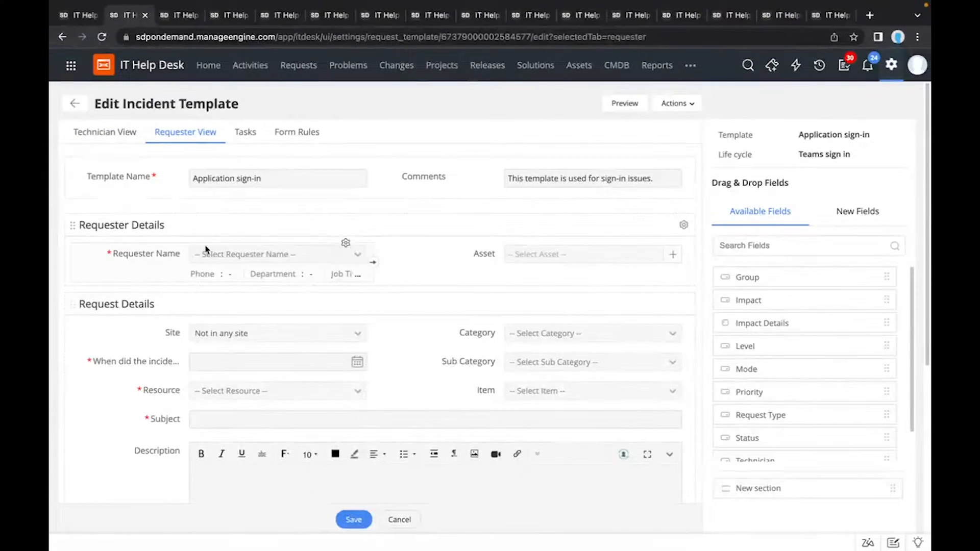
left_click(246, 133)
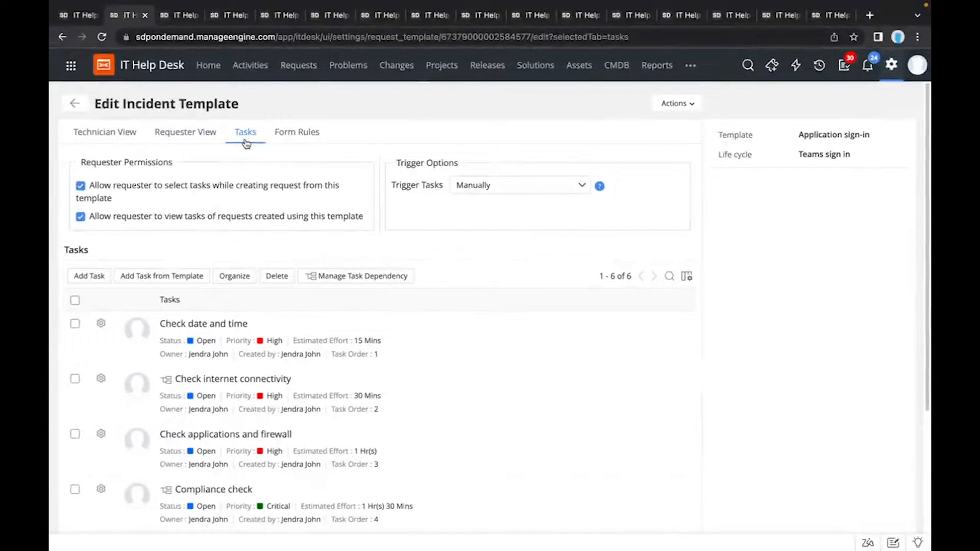
left_click(292, 142)
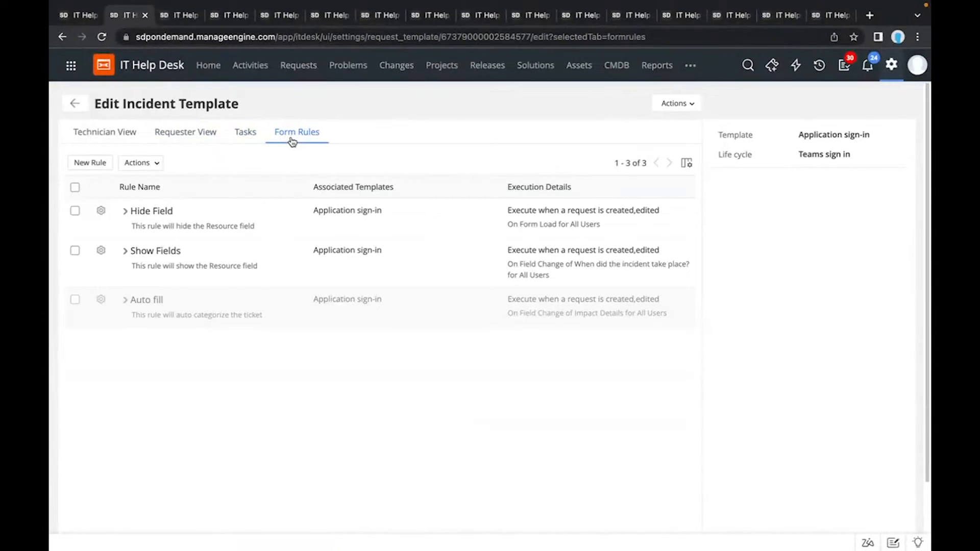
left_click(106, 134)
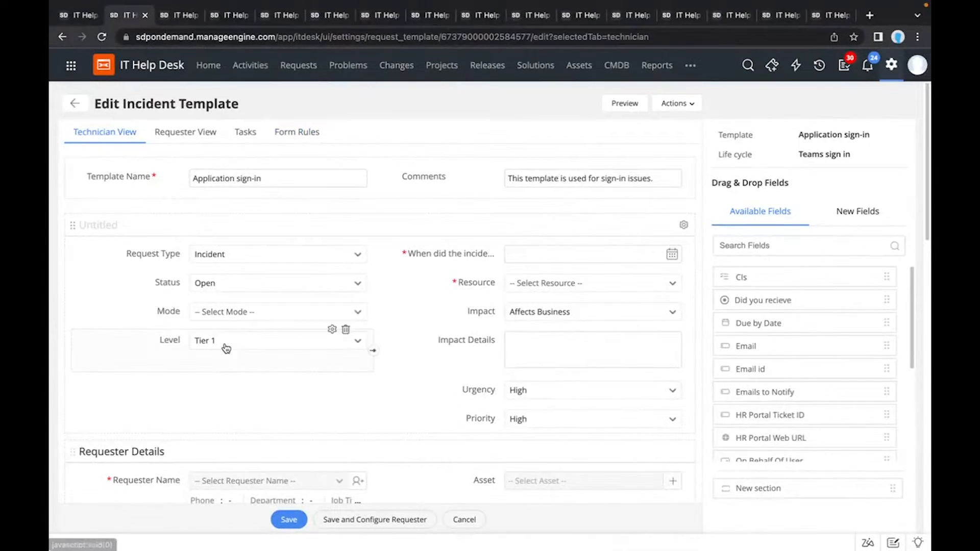
scroll(225, 347, "down", 1)
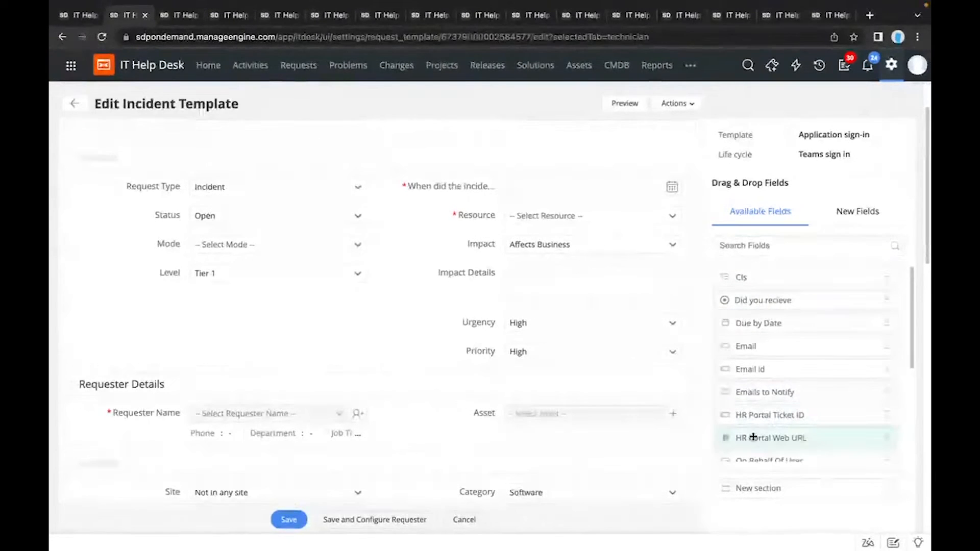
Step: Place the Emails to Notify field below Level and widen the Level field across both columns
left_click_drag(769, 394, 207, 303)
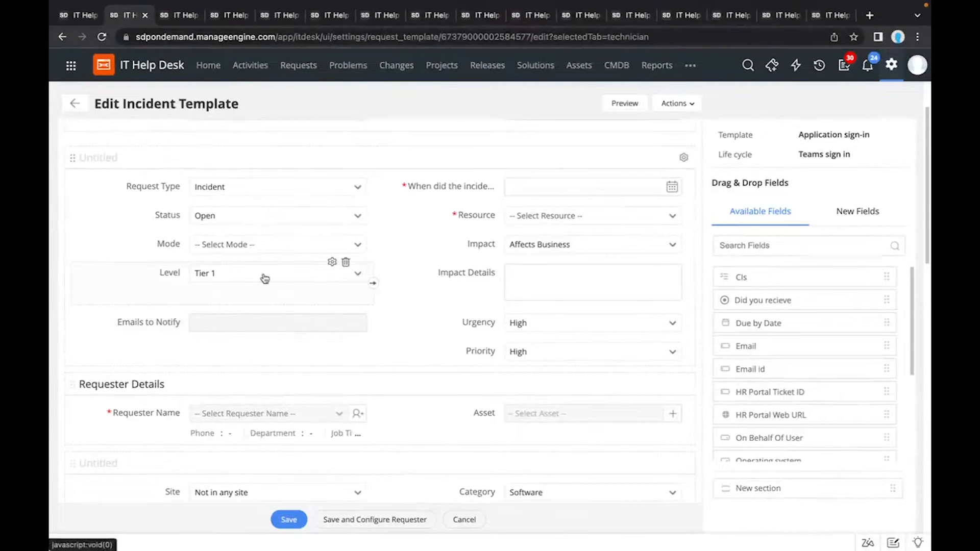
left_click(371, 285)
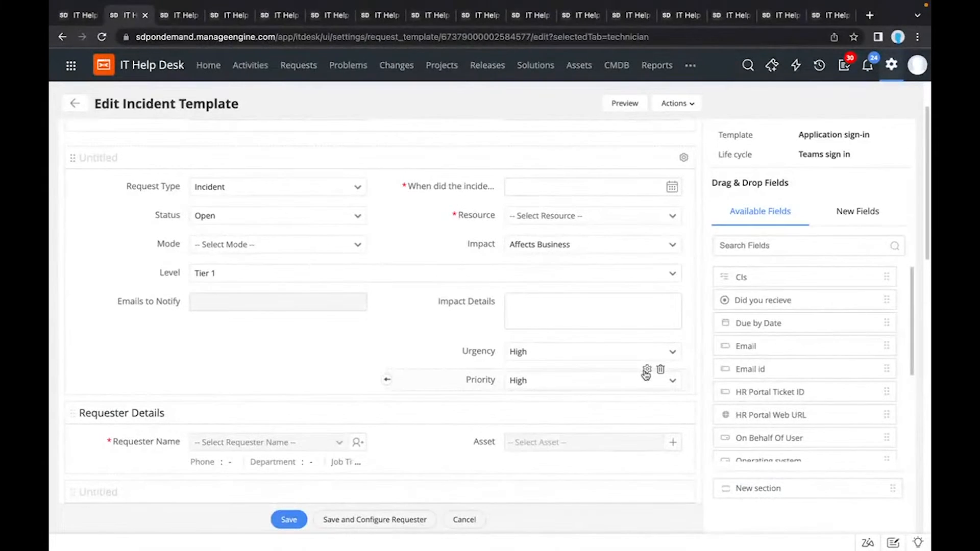
Step: Check the Priority field's properties and look through the remaining technician view fields down to the associated groups
left_click(646, 371)
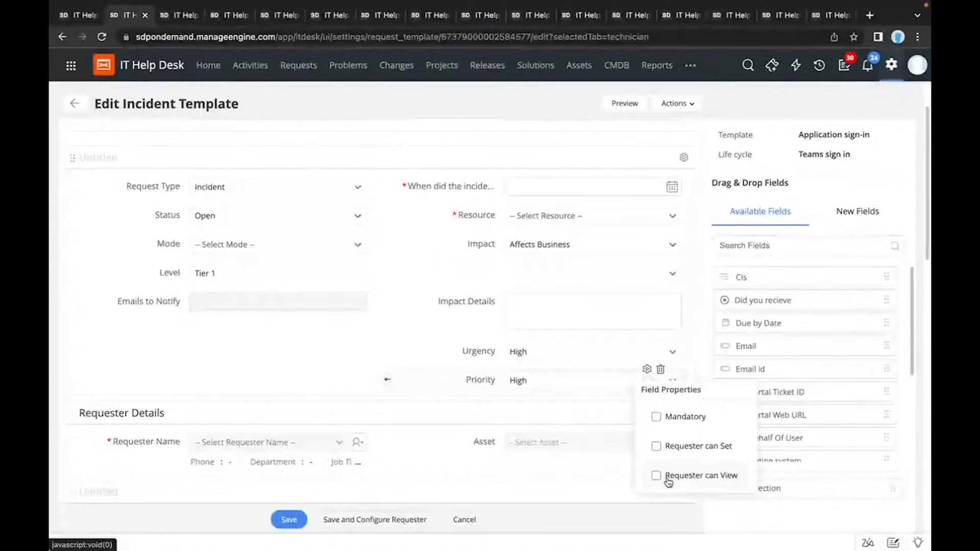
left_click(422, 364)
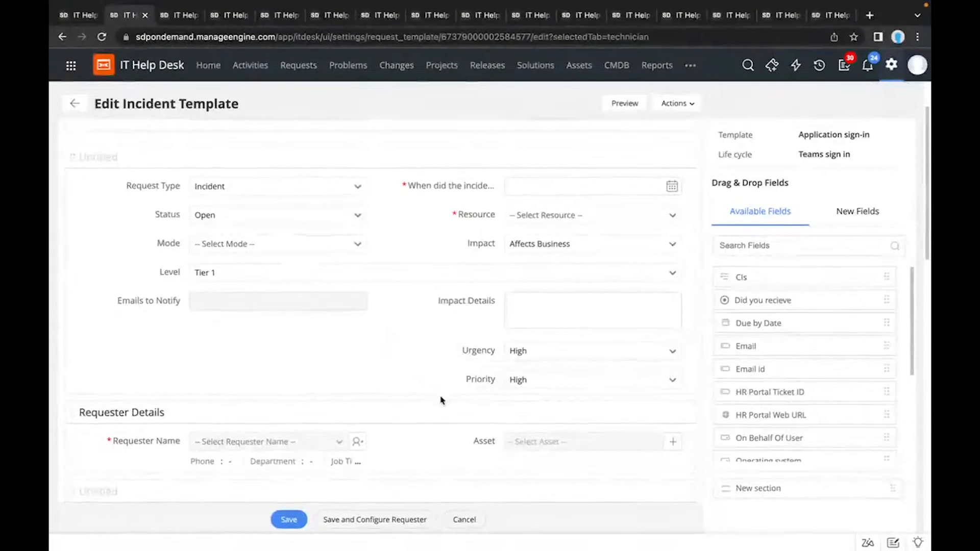
scroll(440, 398, "down", 1)
scroll(441, 399, "down", 3)
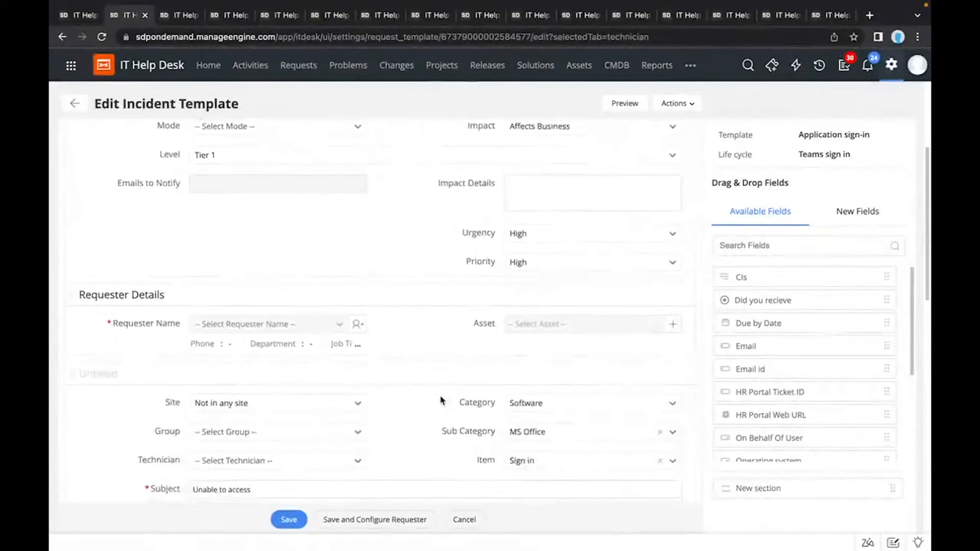
scroll(441, 399, "down", 2)
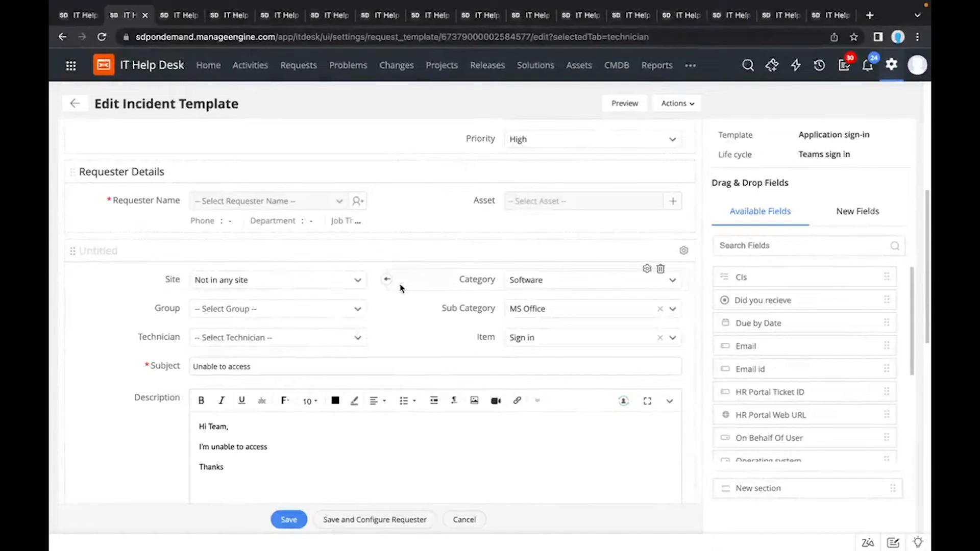
scroll(376, 329, "down", 2)
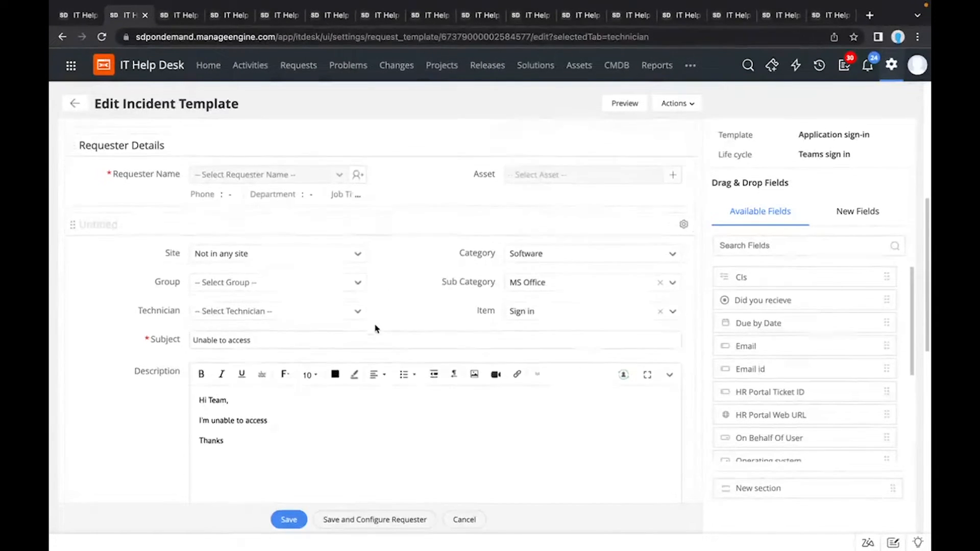
scroll(376, 330, "down", 4)
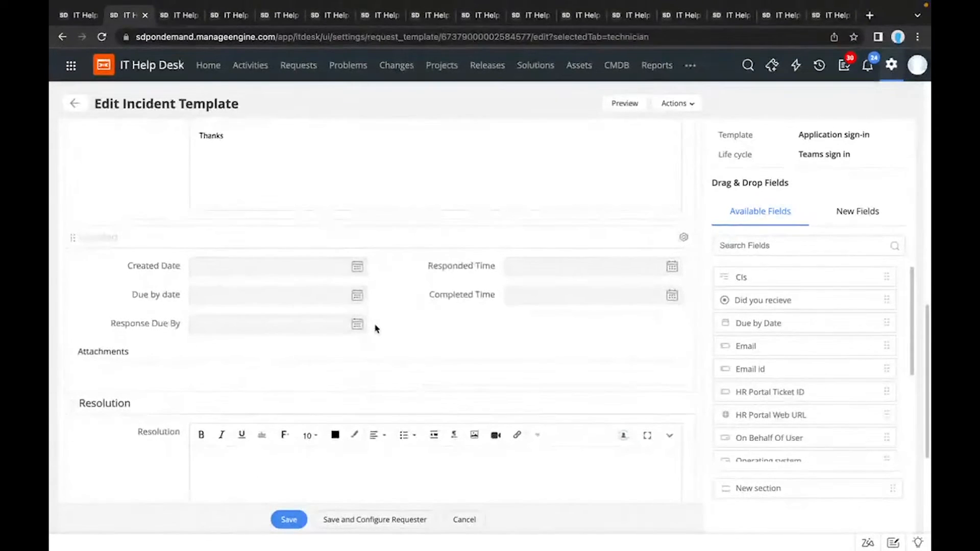
scroll(376, 330, "down", 1)
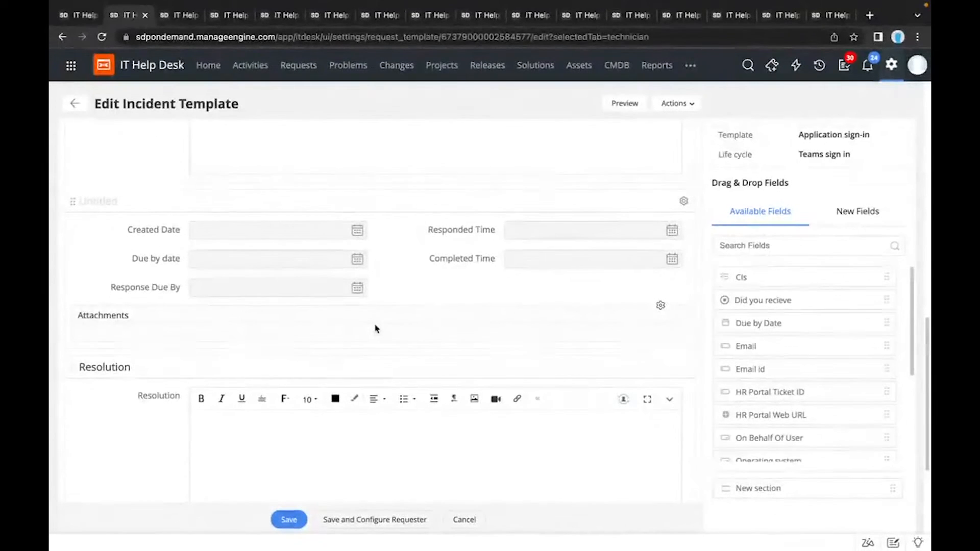
scroll(376, 329, "down", 3)
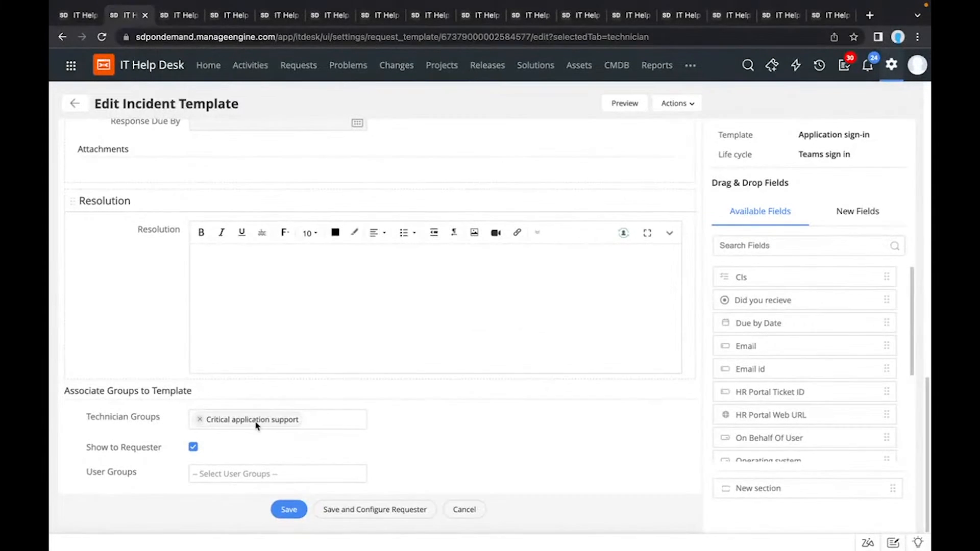
Step: Check the selectable technician groups and user groups for the template without changing either
left_click(318, 415)
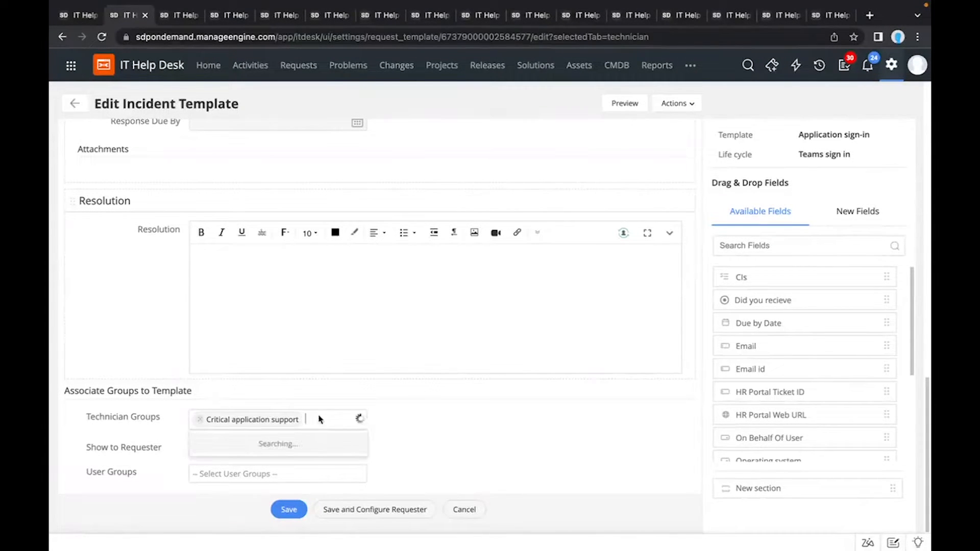
left_click(411, 412)
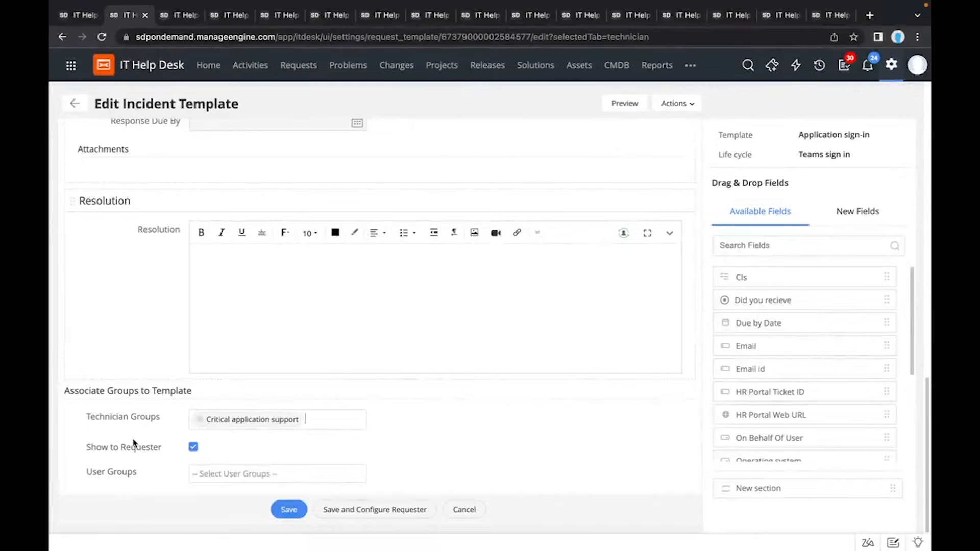
left_click(207, 474)
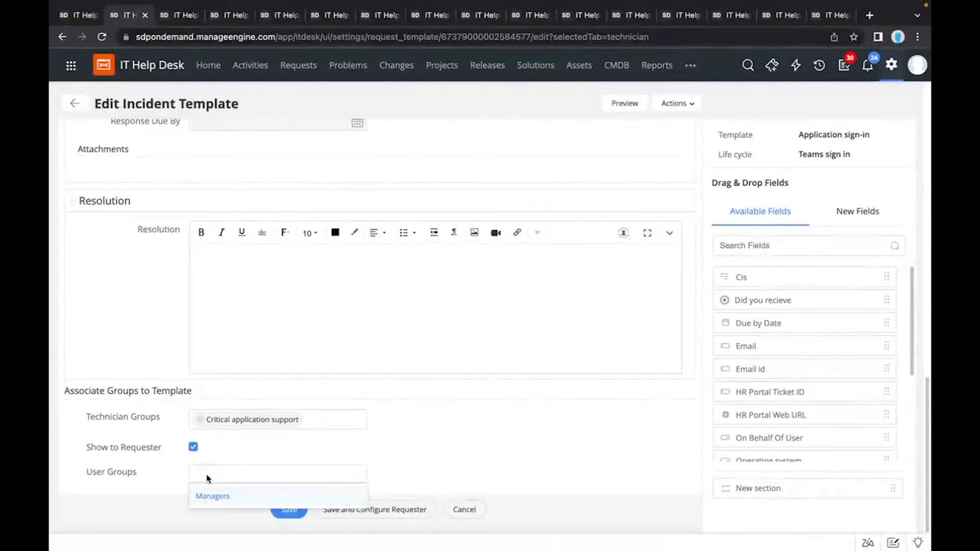
left_click(172, 480)
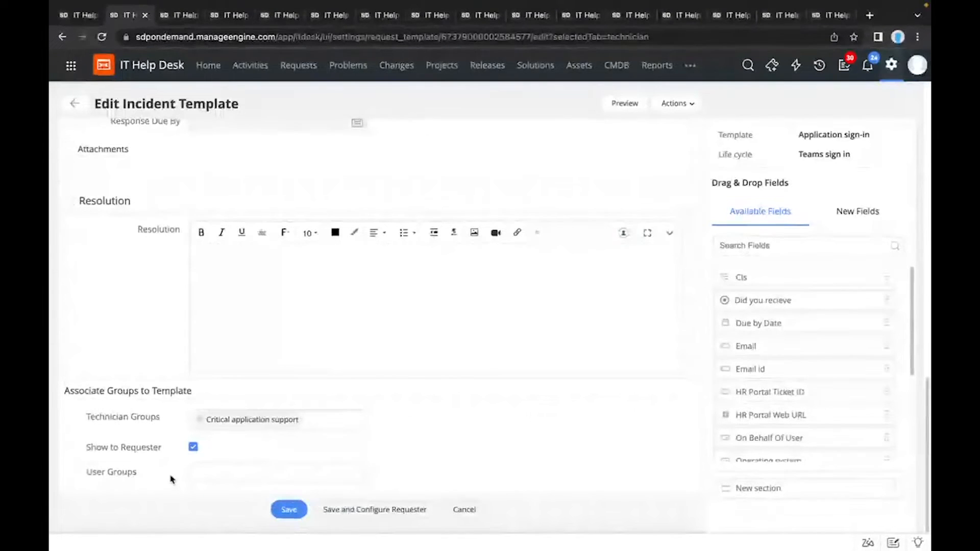
Step: Switch to the template's requester view, discarding the unsaved technician view changes
scroll(171, 479, "up", 15)
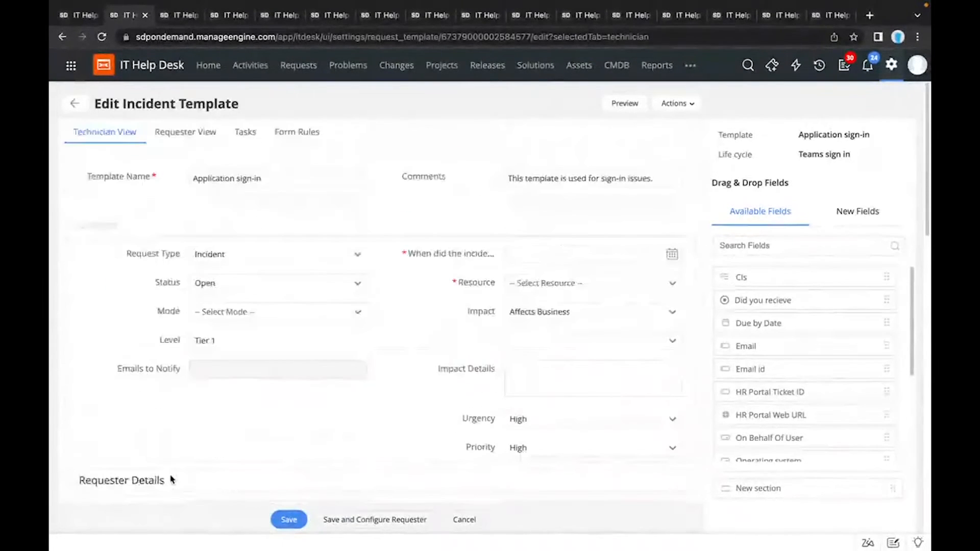
left_click(186, 134)
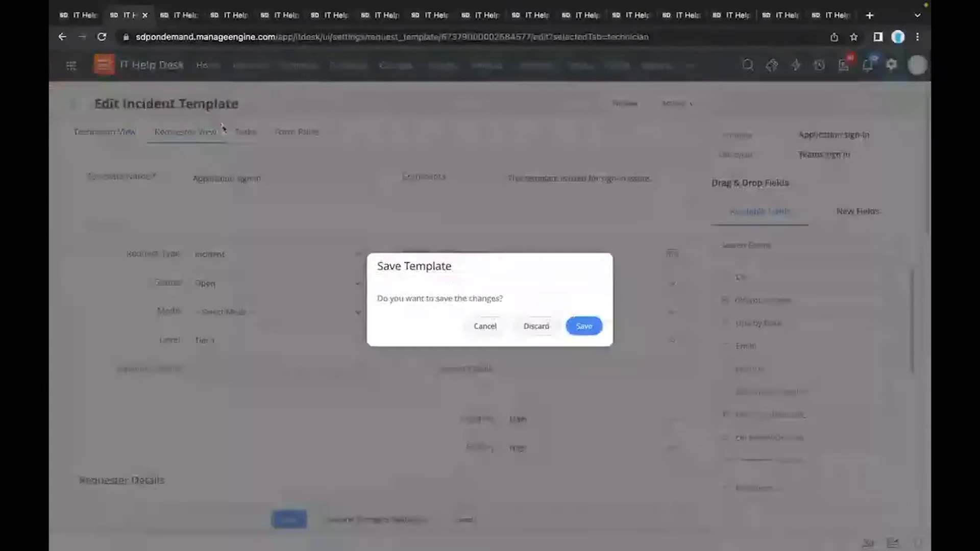
left_click(532, 326)
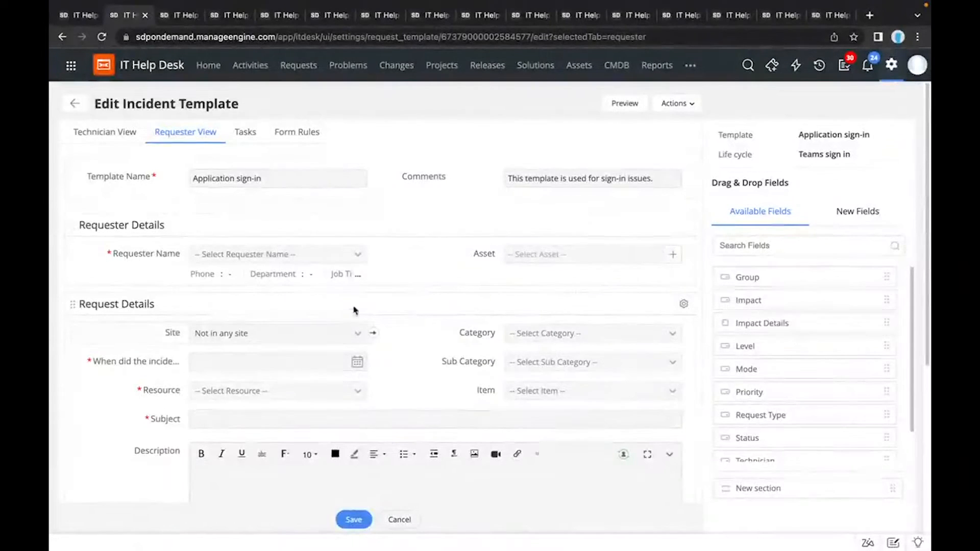
Step: Move the Site field into Requester Details above Requester Name and preview the resulting template form
left_click_drag(341, 337, 370, 283)
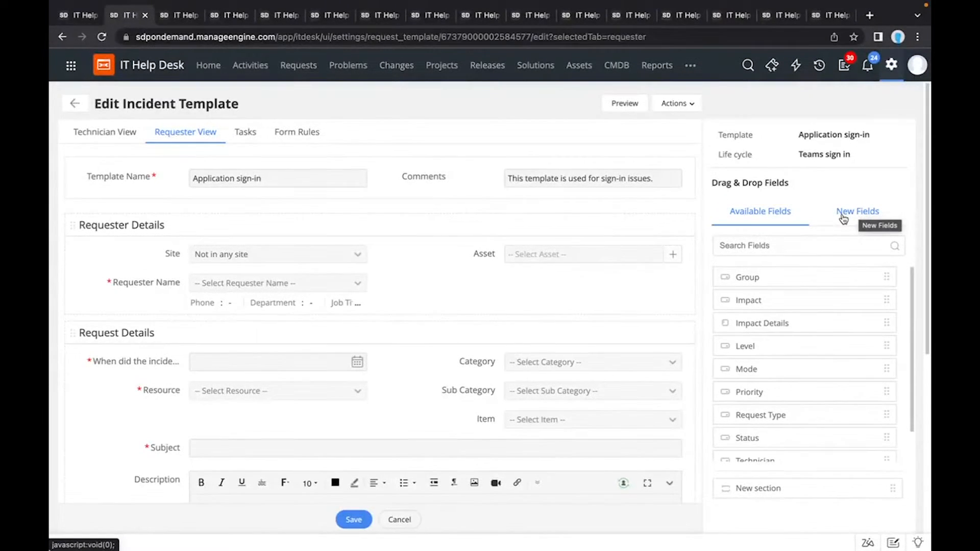
left_click(610, 111)
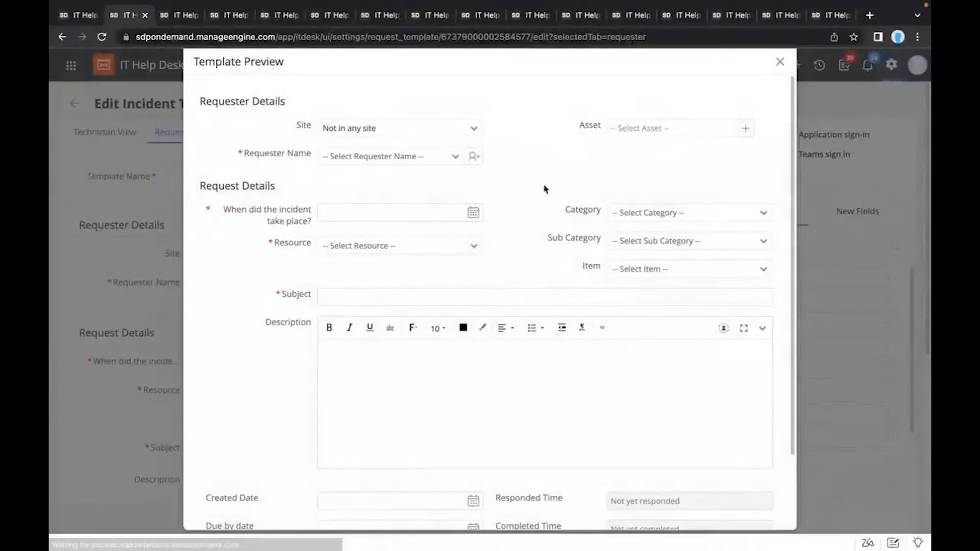
scroll(523, 249, "down", 3)
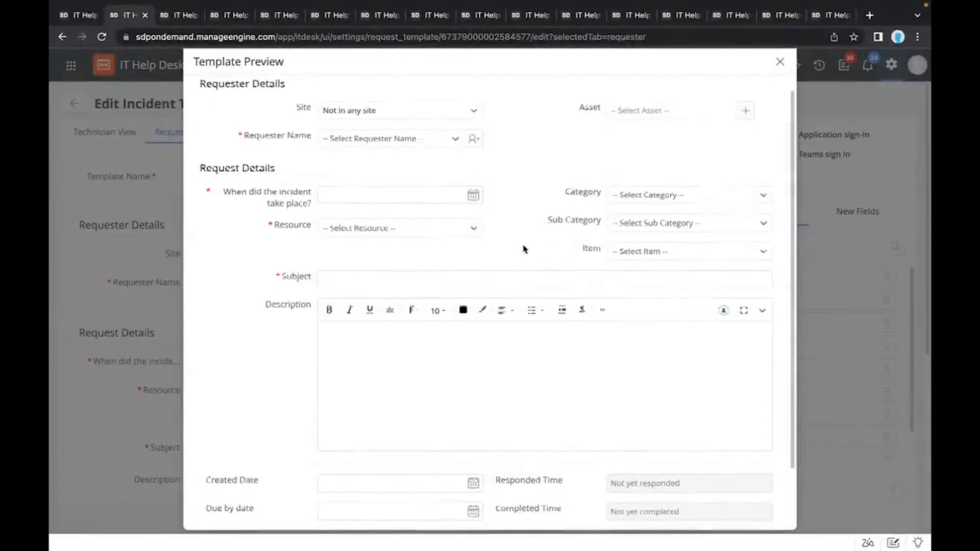
scroll(523, 249, "up", 3)
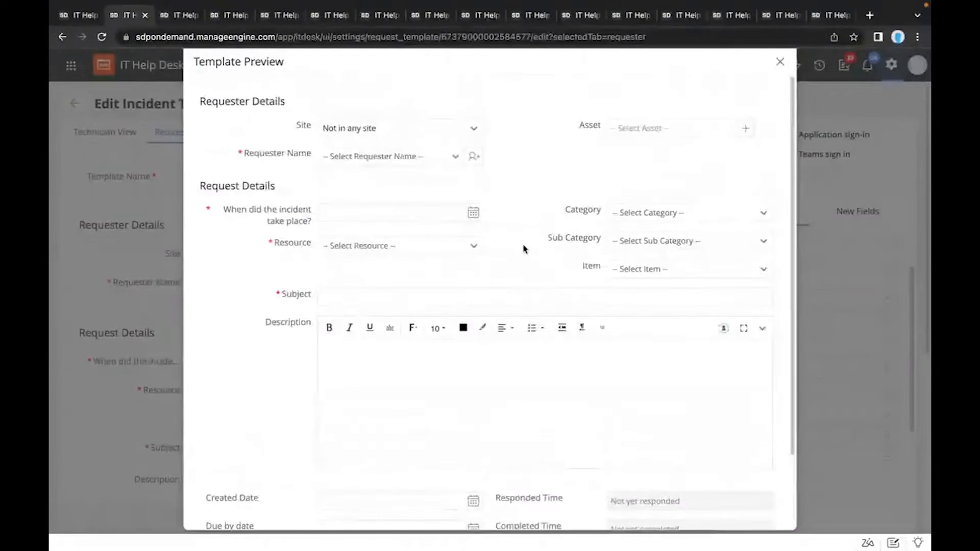
left_click(780, 62)
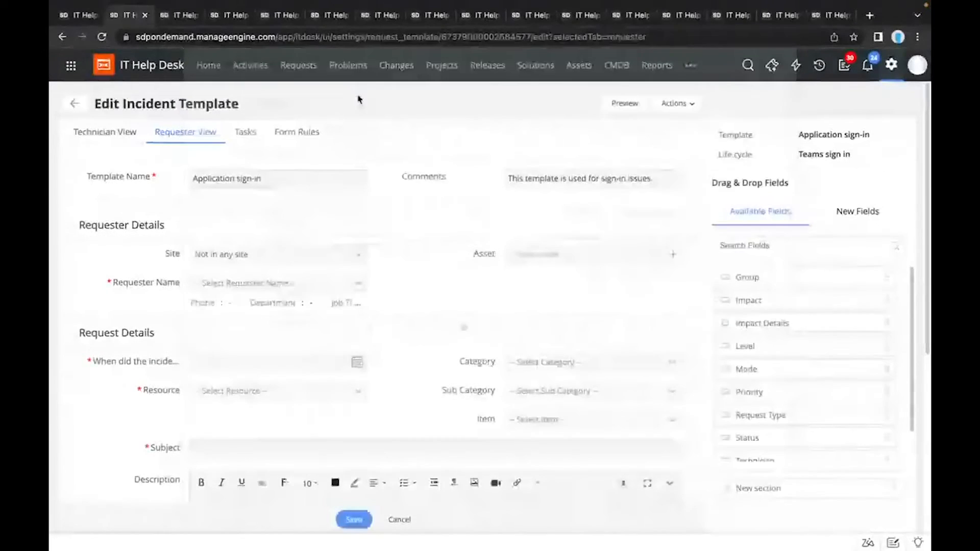
Step: Open the template's tasks, discarding the requester view changes, and view the form for adding a task without saving one
left_click(251, 135)
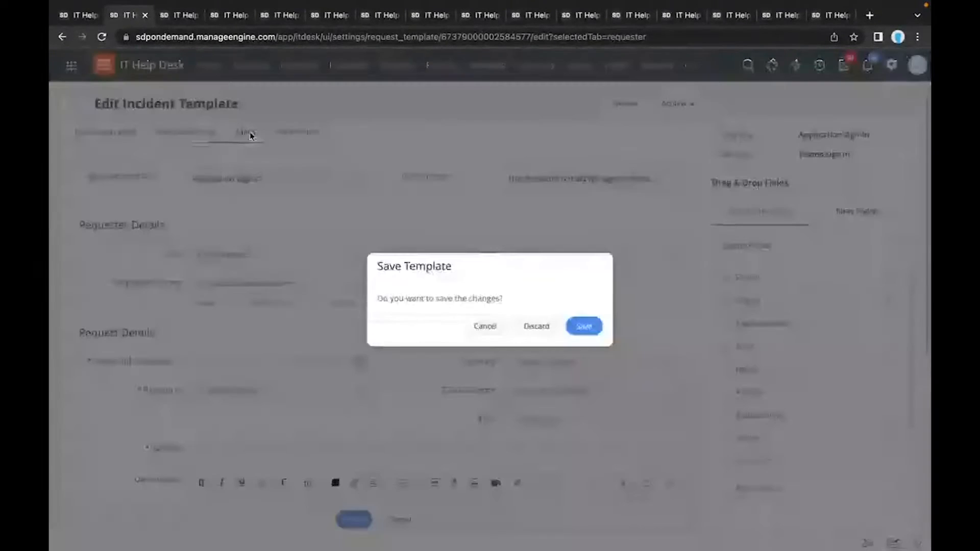
left_click(532, 326)
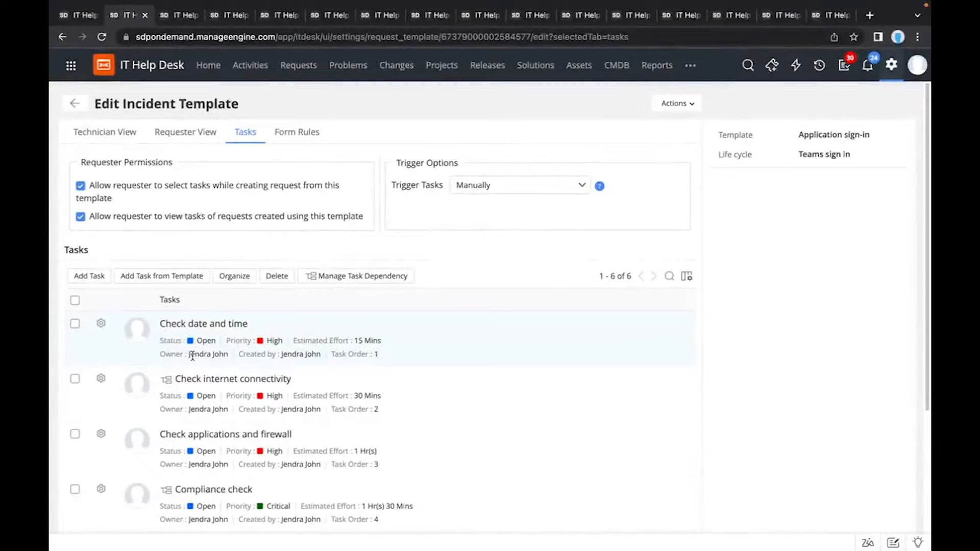
left_click(91, 276)
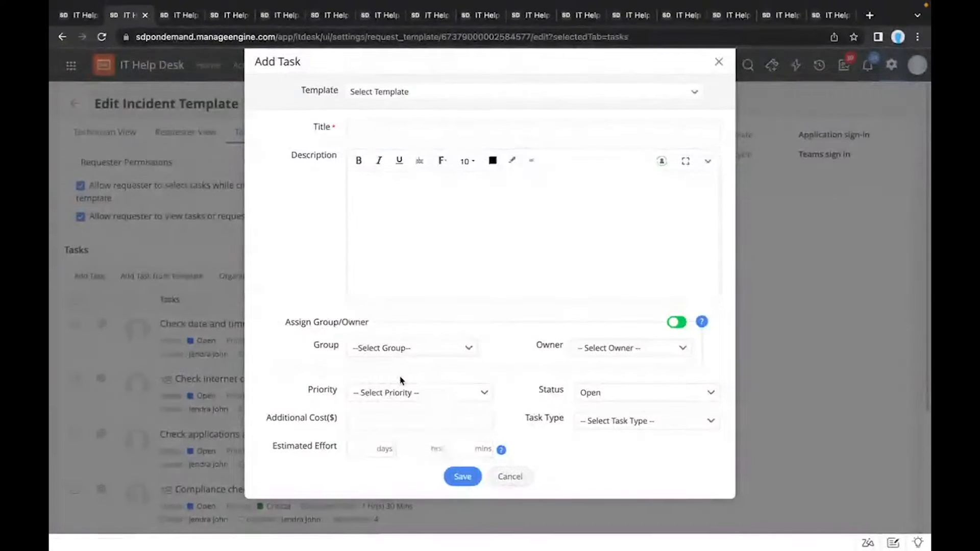
left_click(508, 477)
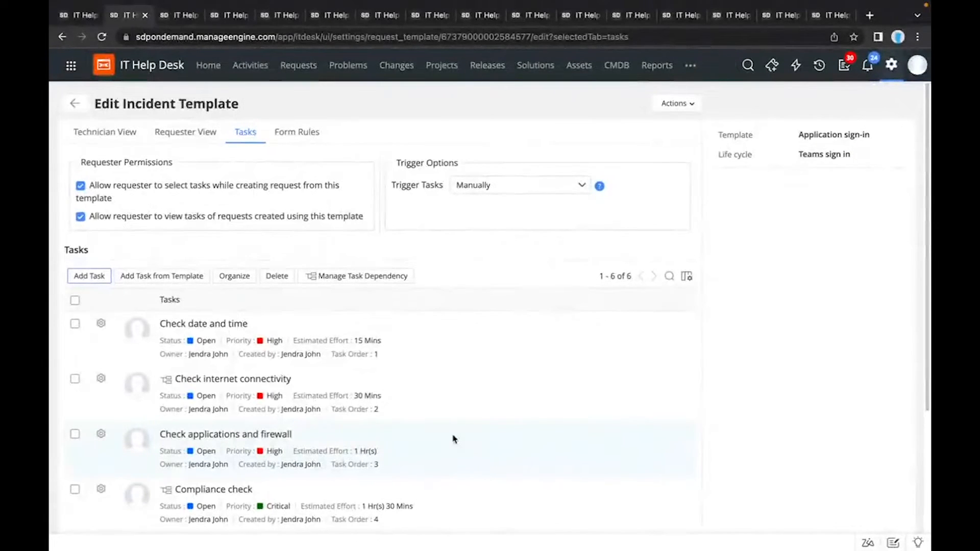
Step: Examine the dependency diagram of the template's tasks and the available trigger options, leaving the trigger set to Manually
left_click(379, 281)
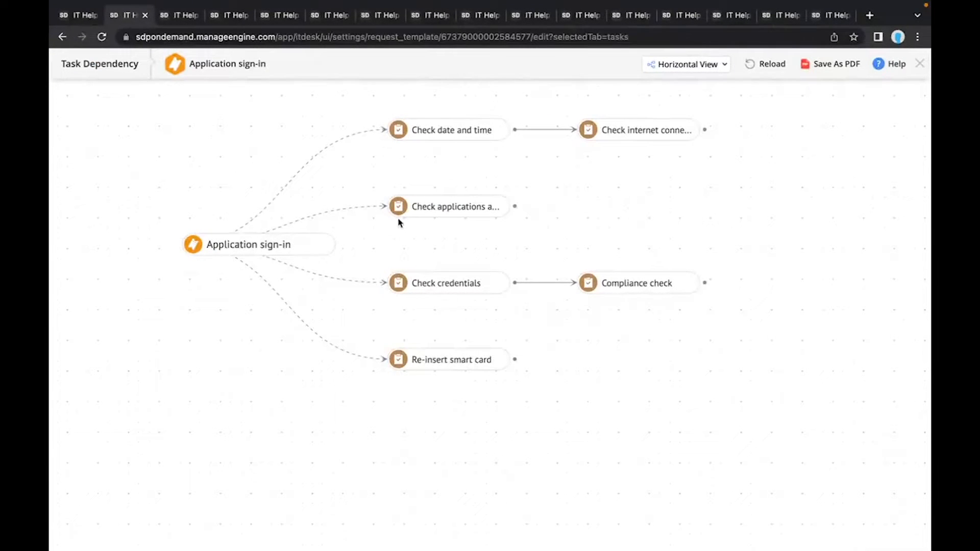
mouse_move(474, 138)
left_click(918, 64)
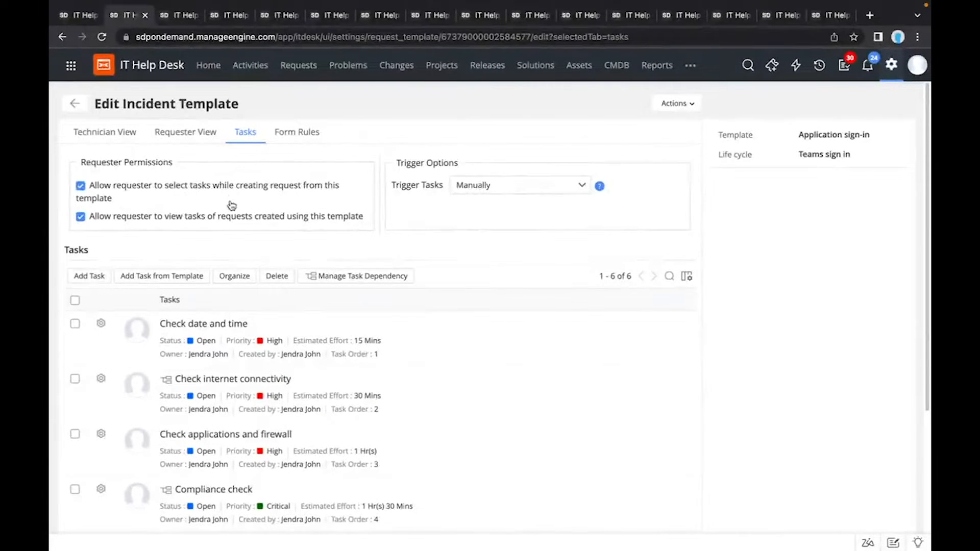
left_click(467, 193)
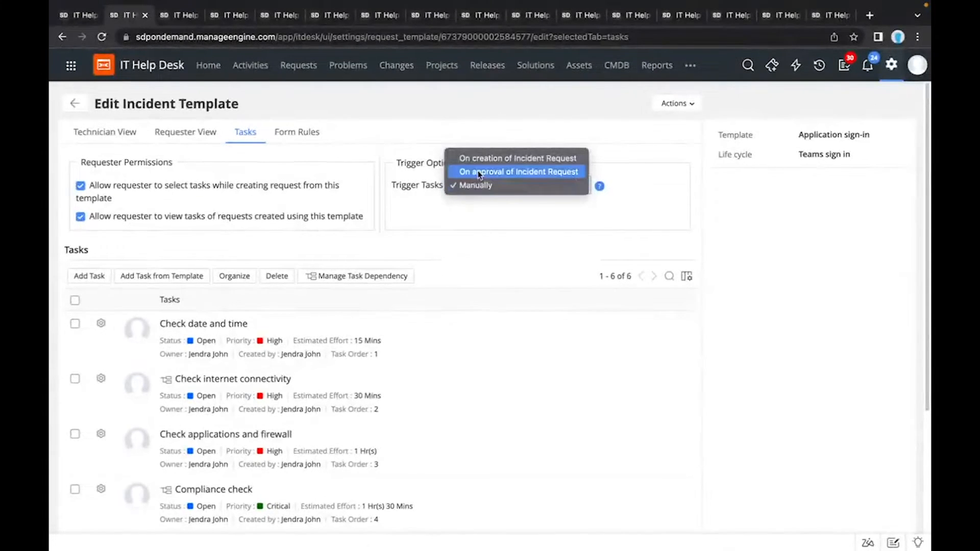
left_click(449, 225)
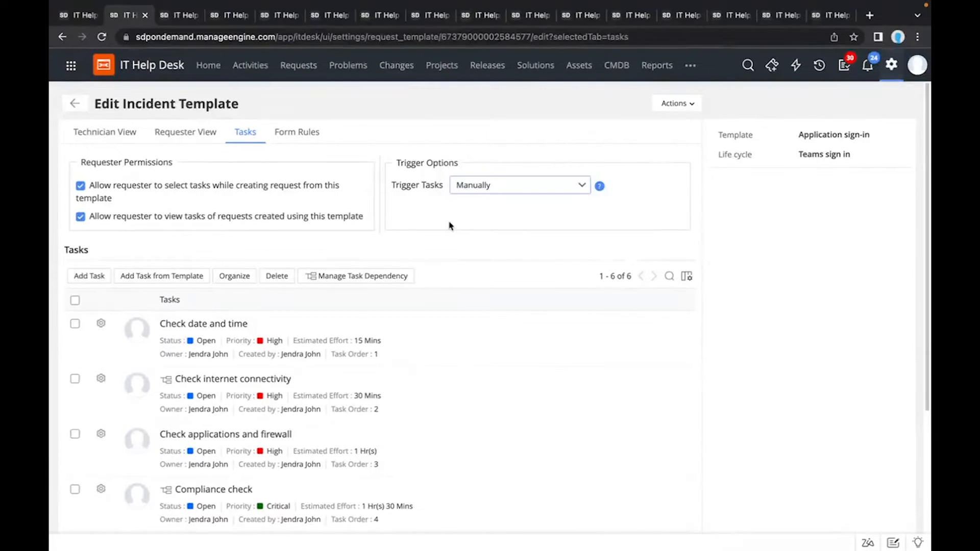
Step: Open the Show Fields form rule for editing and check which user types it can apply to
left_click(288, 135)
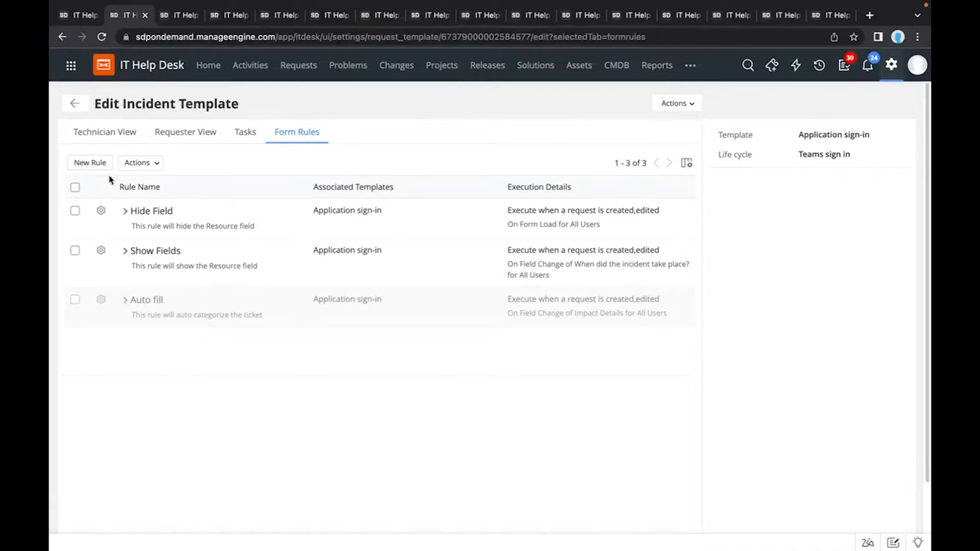
left_click(101, 251)
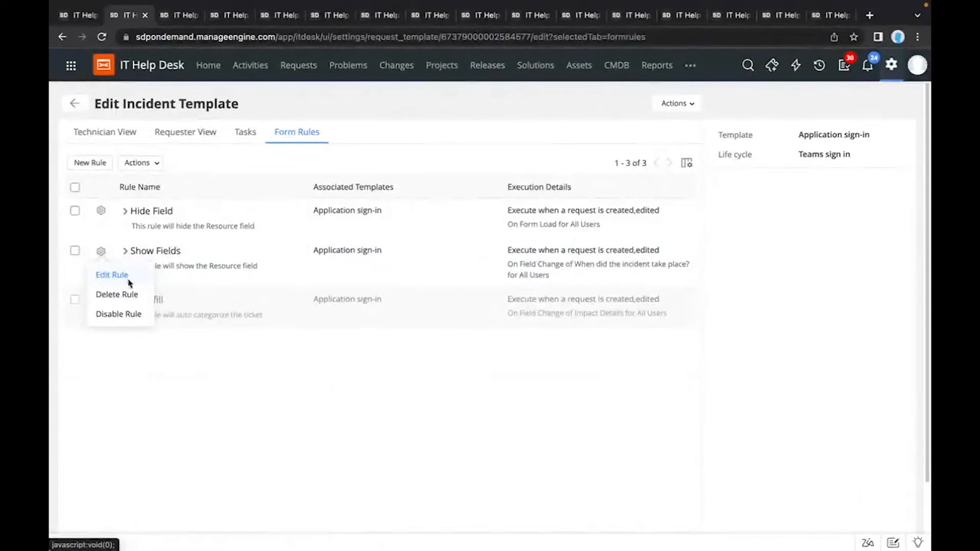
left_click(129, 276)
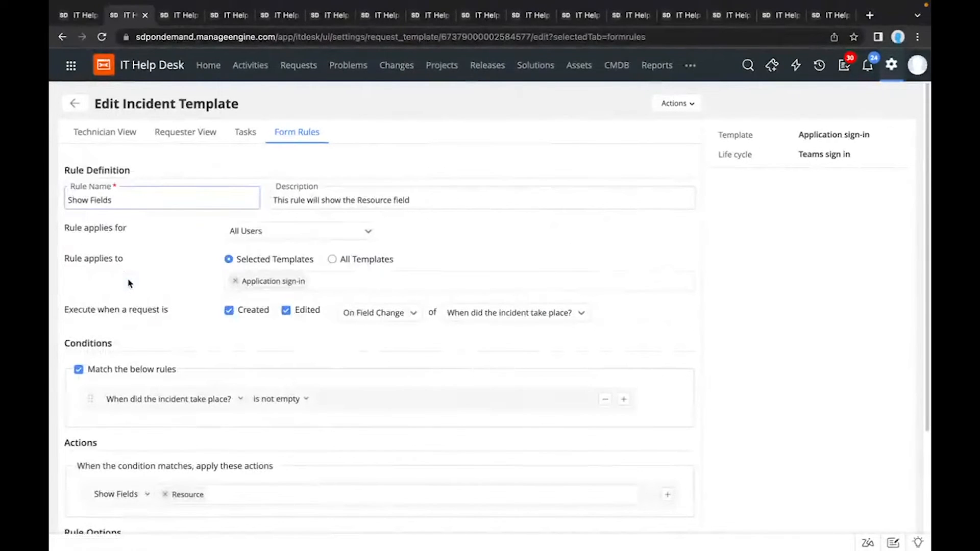
left_click(252, 233)
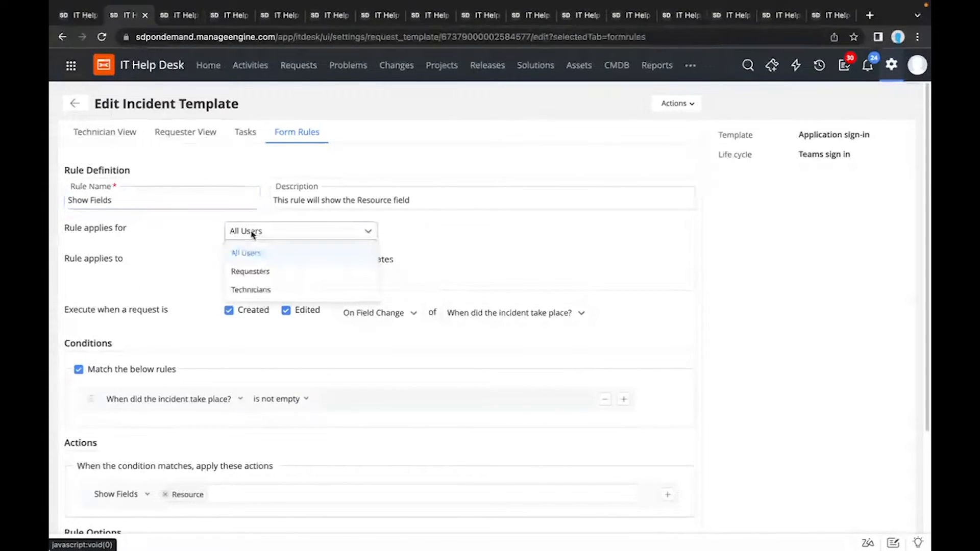
left_click(213, 286)
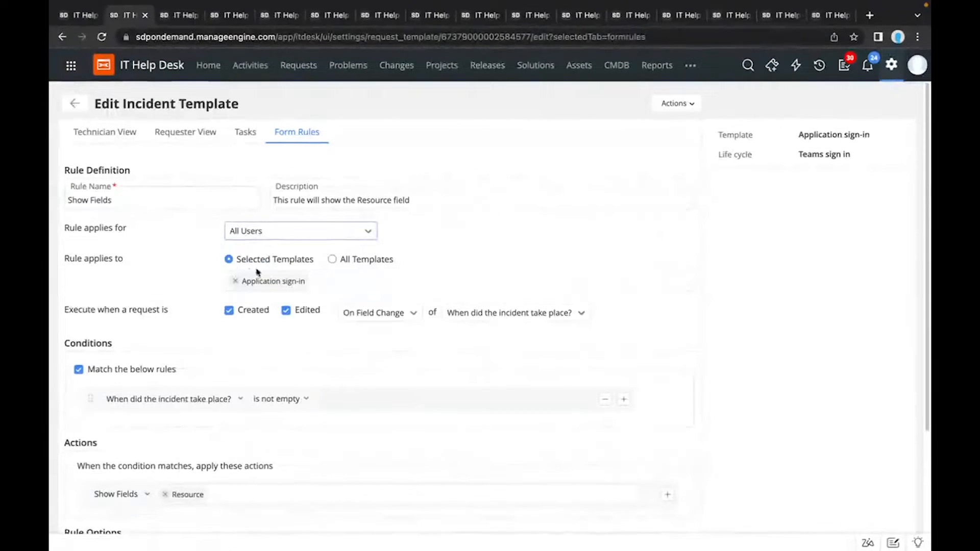
Step: Check which templates the Show Fields rule can apply to and which form events can execute it
left_click(319, 274)
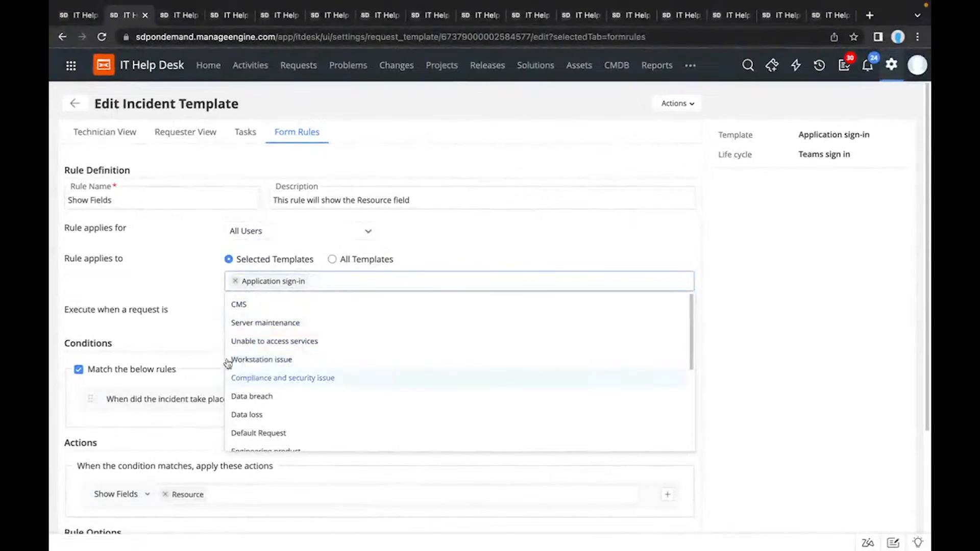
left_click(189, 286)
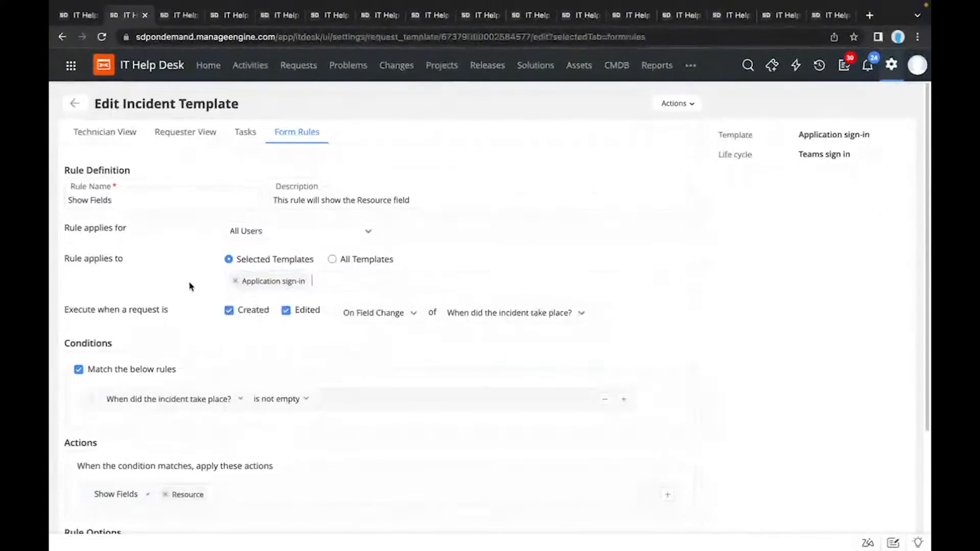
scroll(190, 286, "down", 1)
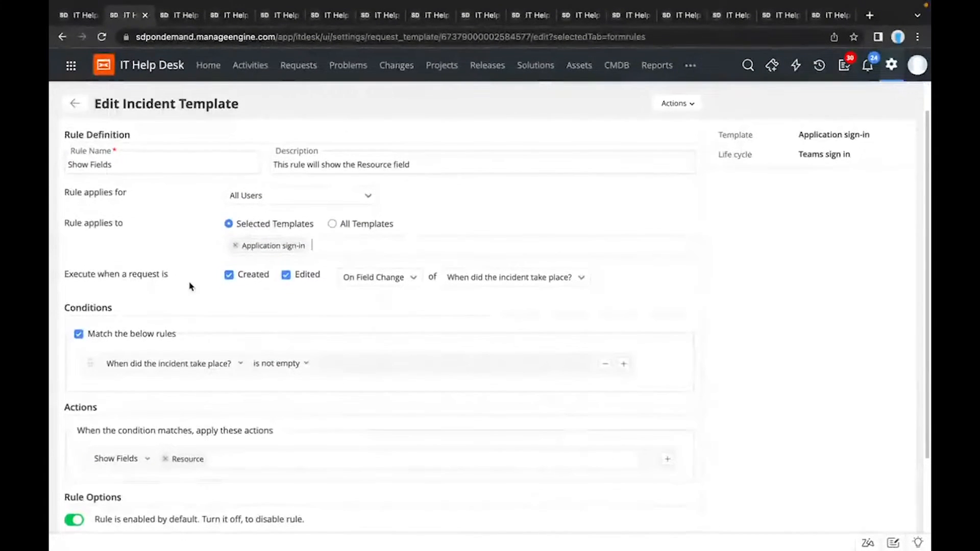
scroll(189, 286, "down", 2)
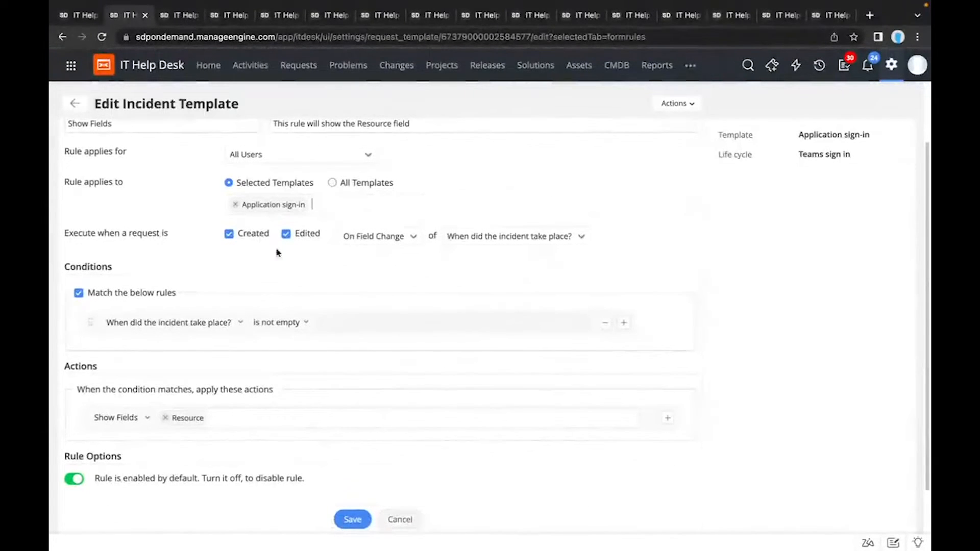
left_click(360, 239)
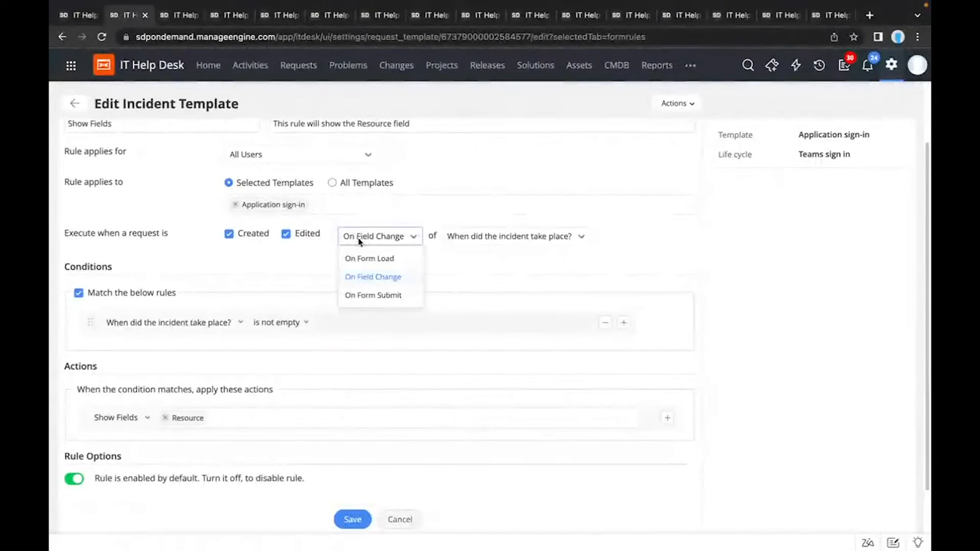
left_click(306, 280)
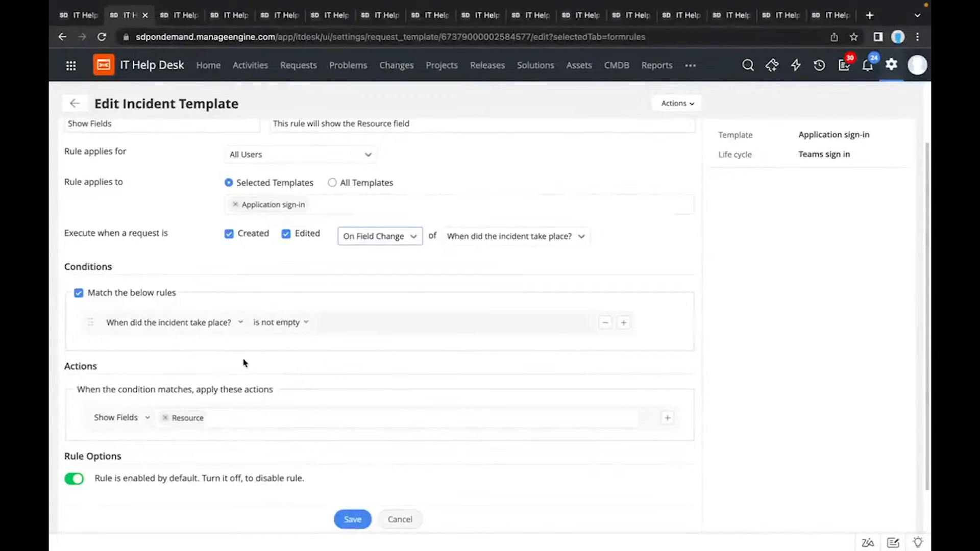
Step: Examine the additional fields available for the rule's condition, leaving the condition's field selection as it is
left_click(132, 327)
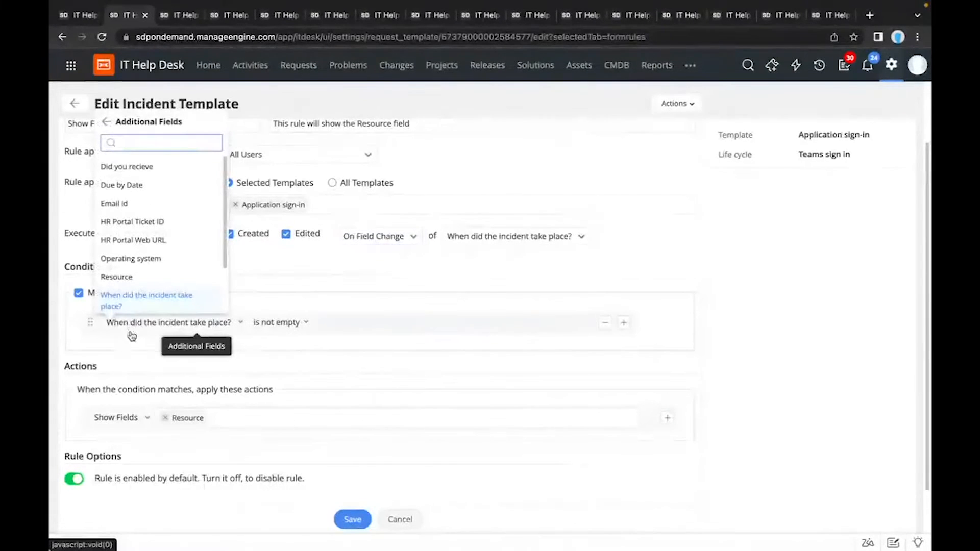
scroll(145, 254, "down", 1)
scroll(144, 255, "down", 1)
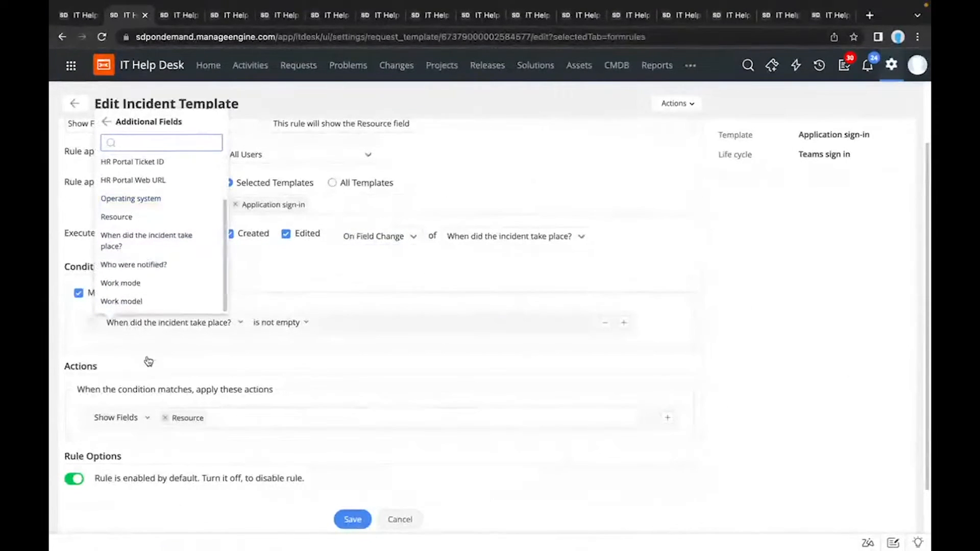
left_click(147, 375)
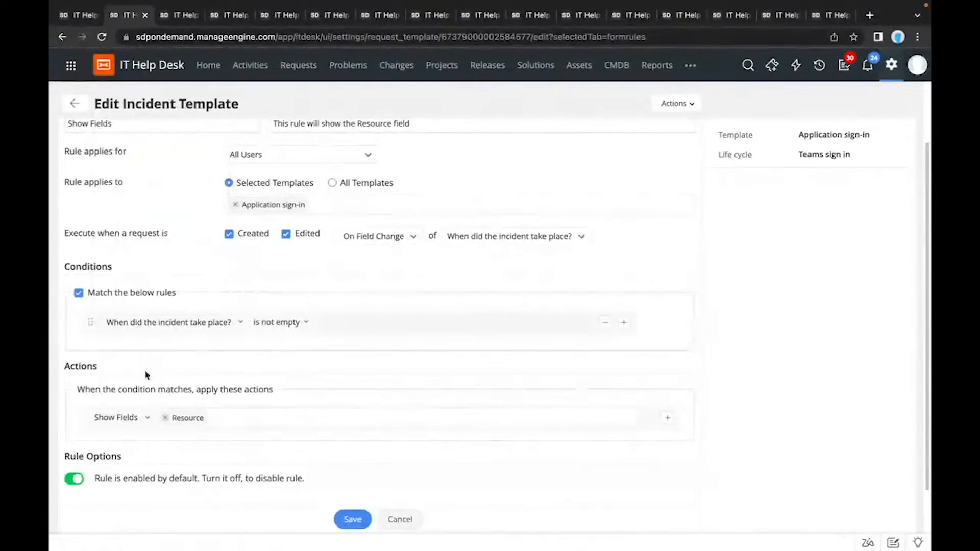
Step: Examine the action types available for the Show Fields rule, and leave the rule editor without saving
left_click(121, 418)
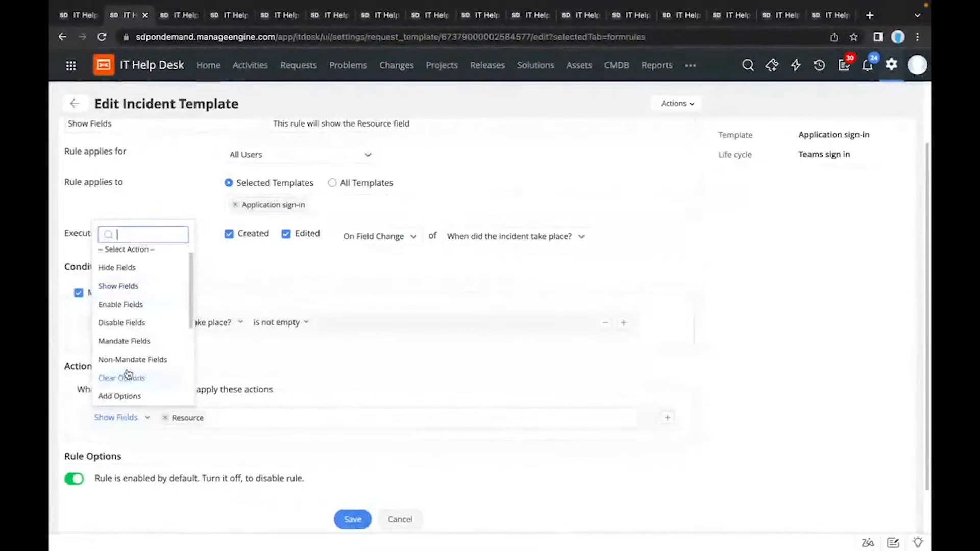
scroll(128, 374, "down", 3)
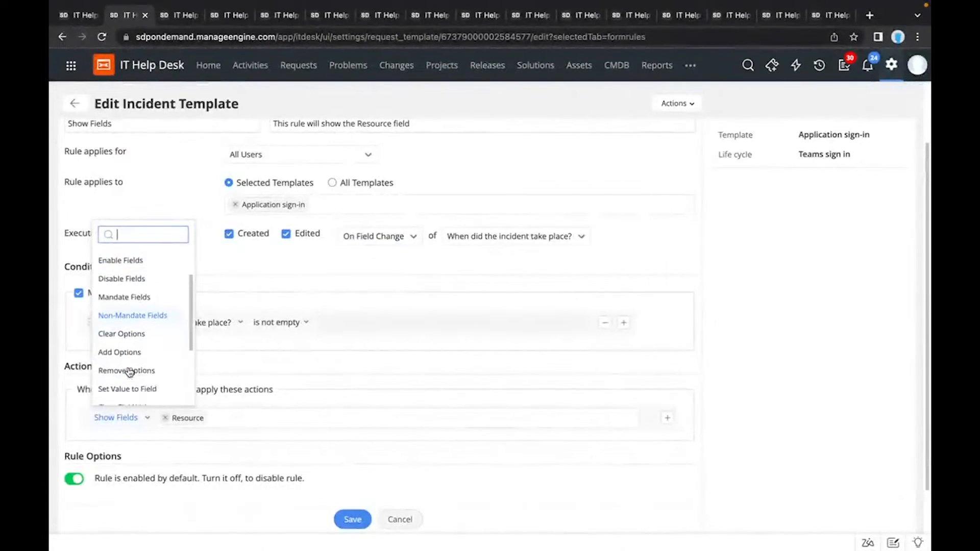
scroll(129, 372, "down", 2)
scroll(129, 372, "down", 3)
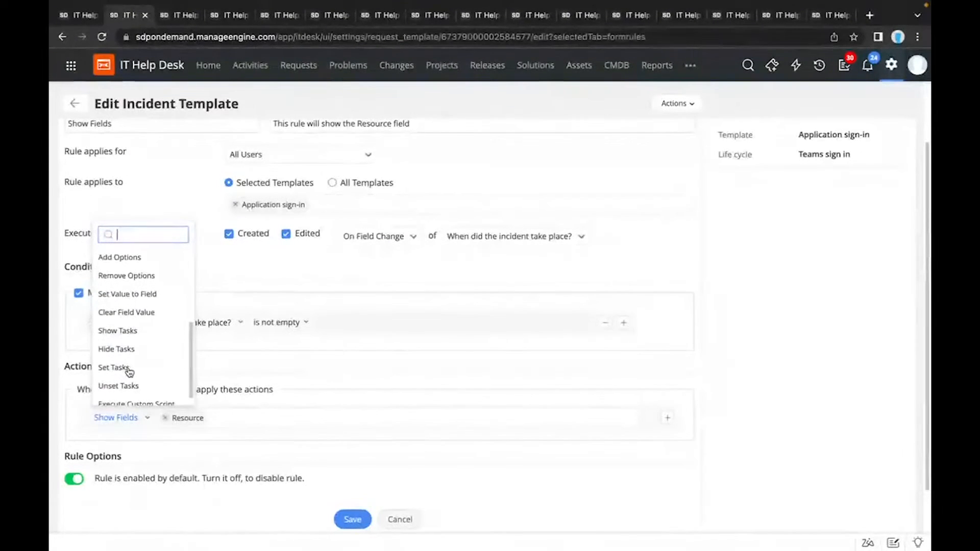
scroll(129, 371, "down", 1)
left_click(276, 375)
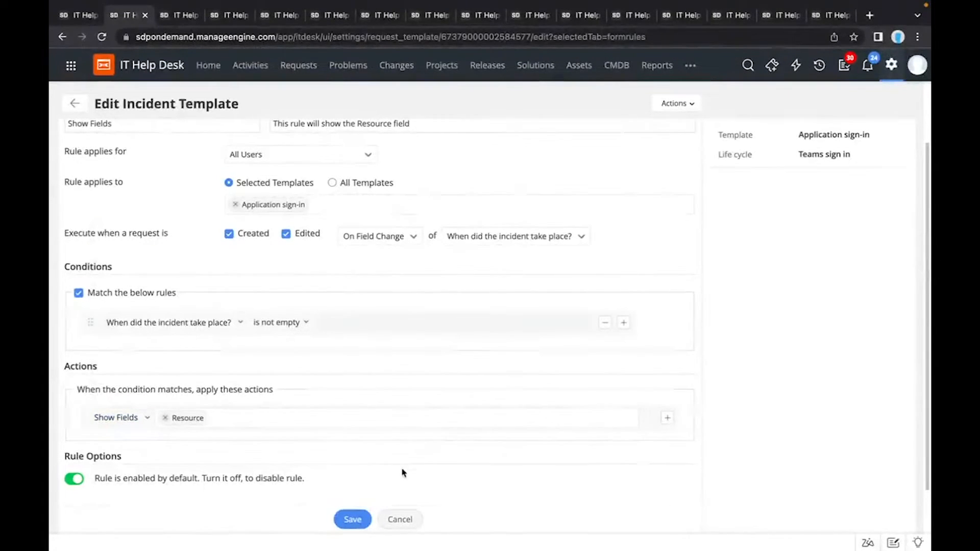
left_click(400, 516)
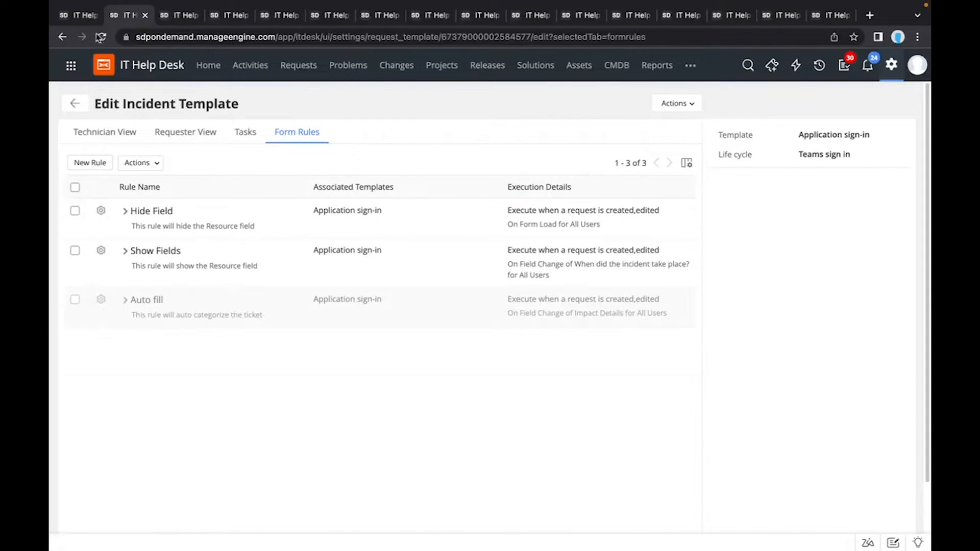
Step: Go to the Request Life Cycles list and view the new life cycle form with its template choices, without creating one
left_click(86, 19)
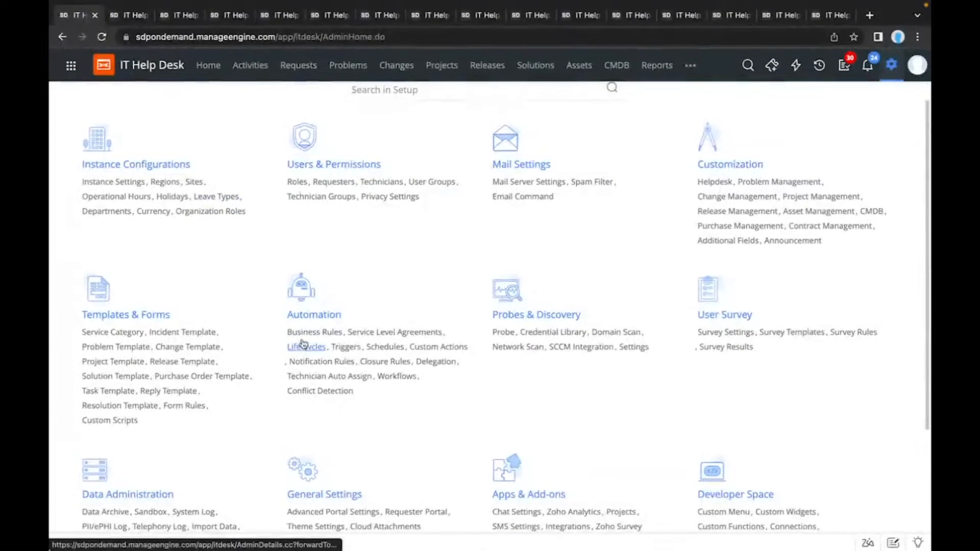
left_click(177, 15)
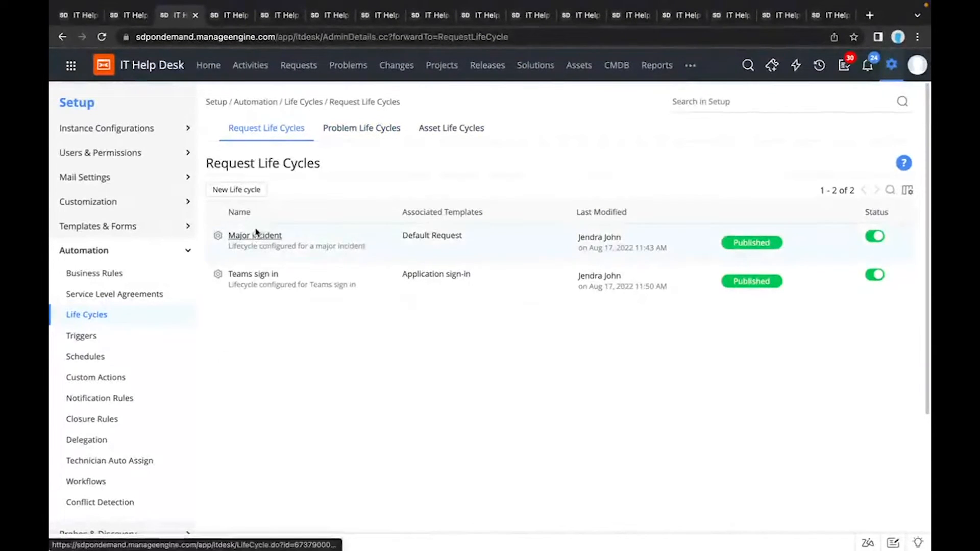
left_click(244, 198)
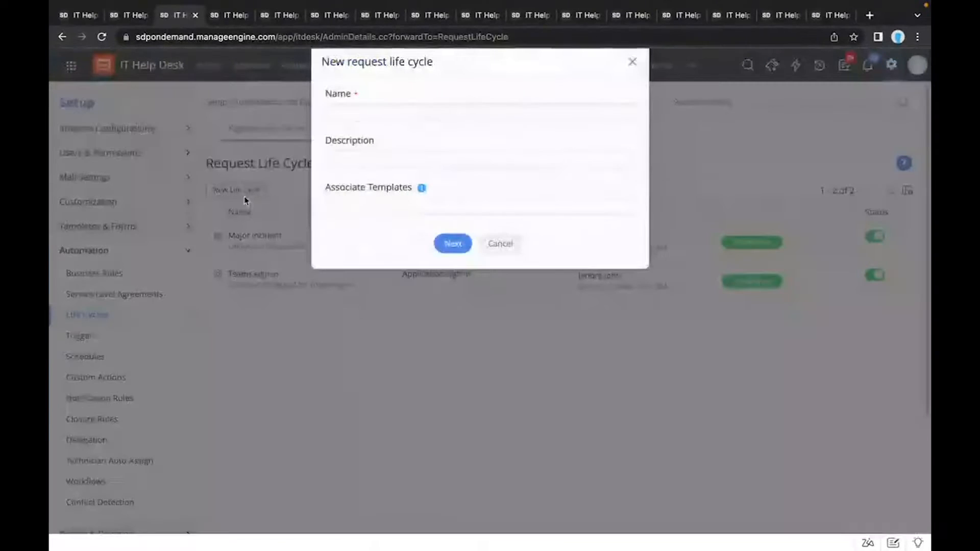
left_click(344, 205)
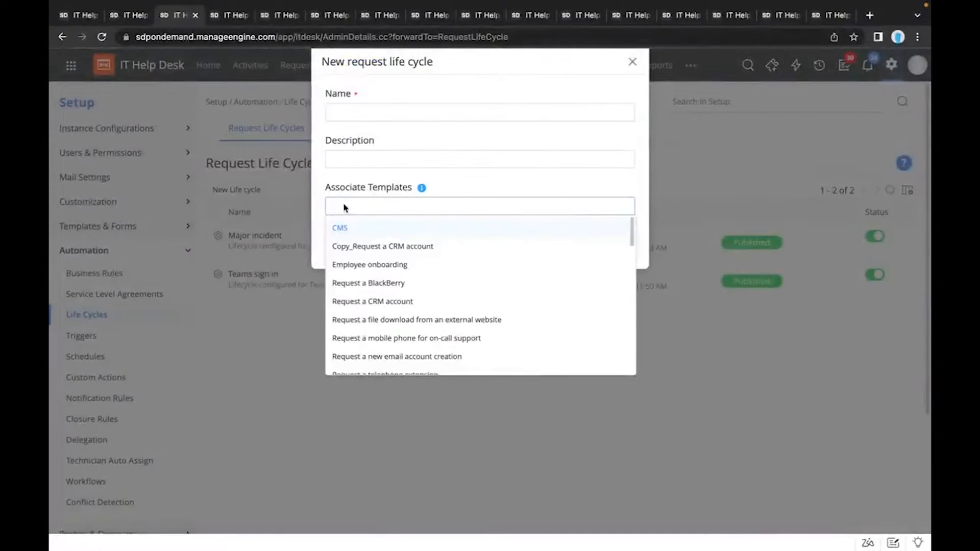
left_click(409, 182)
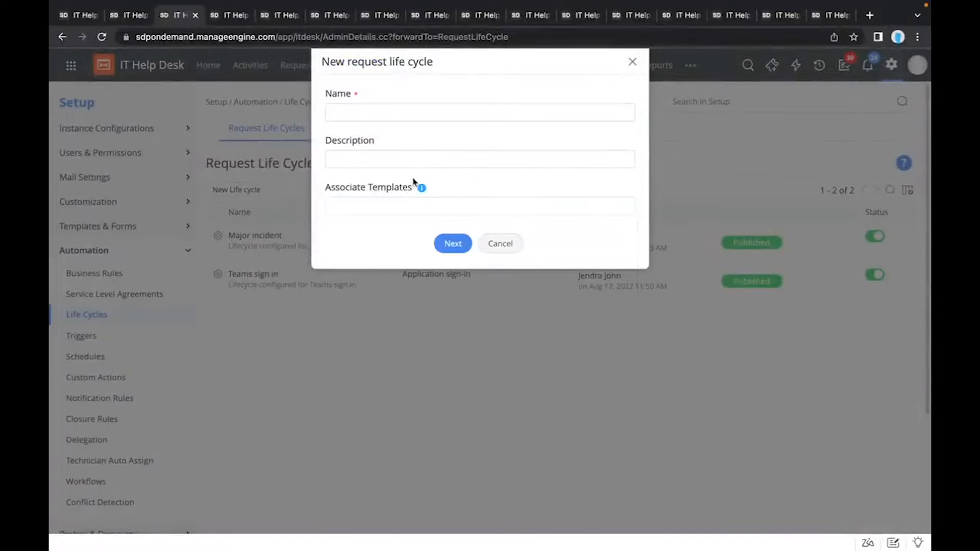
left_click(501, 243)
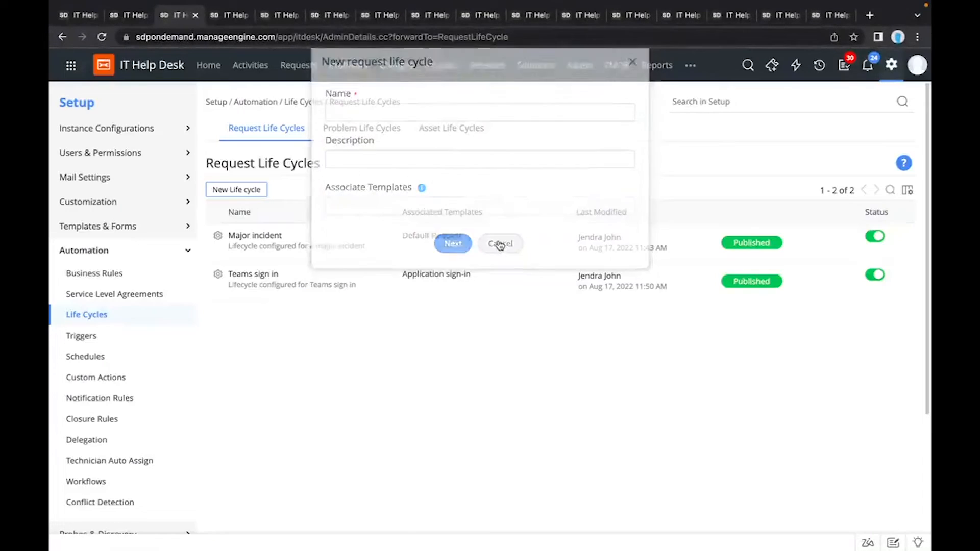
Step: Examine the Teams sign in life cycle's status and transition diagram, and close it without publishing
left_click(271, 276)
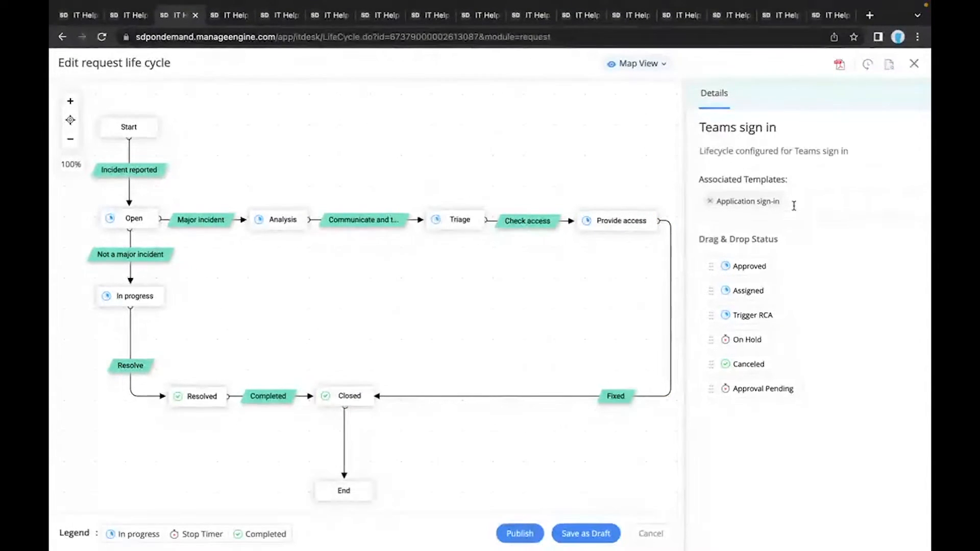
left_click(915, 65)
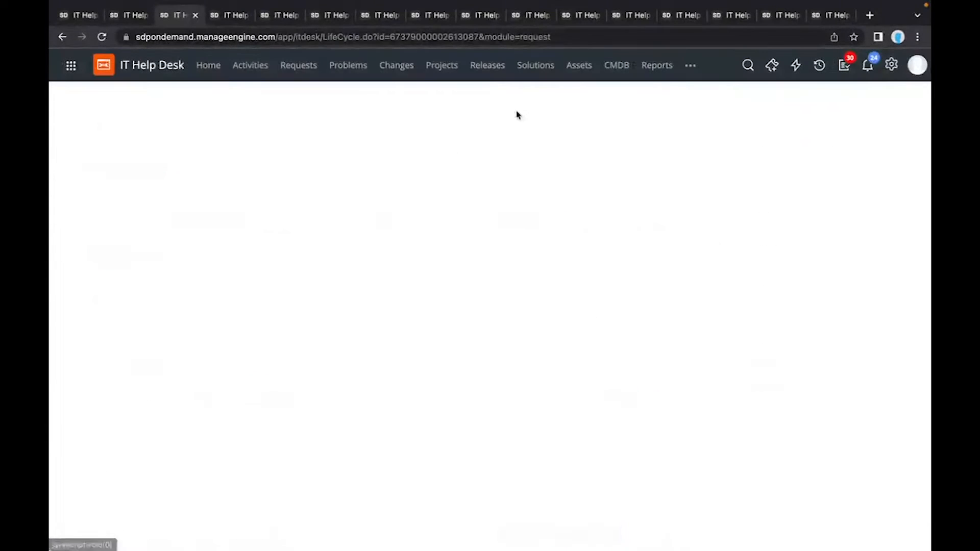
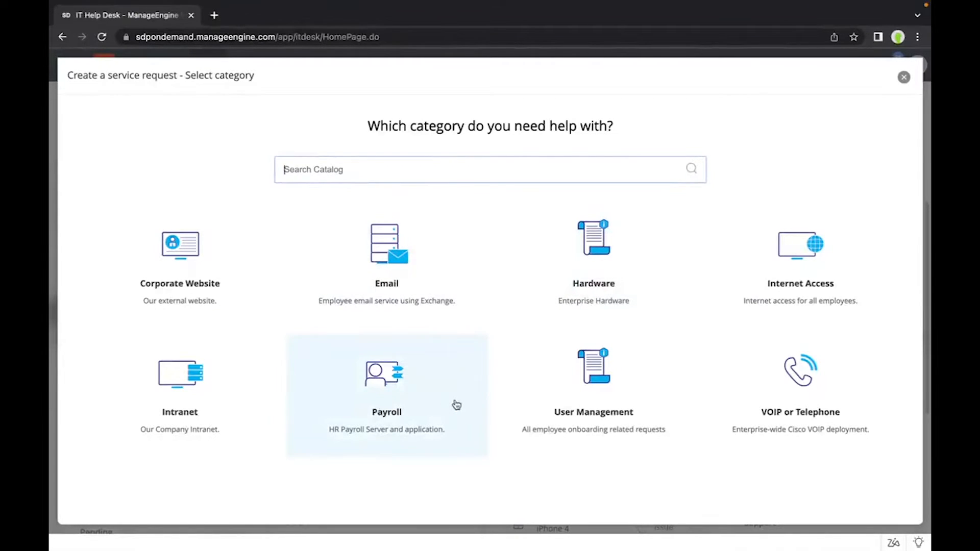
Step: Start an Employee onboarding service request from the User Management category and change its SLA to Internet SLA
left_click(569, 396)
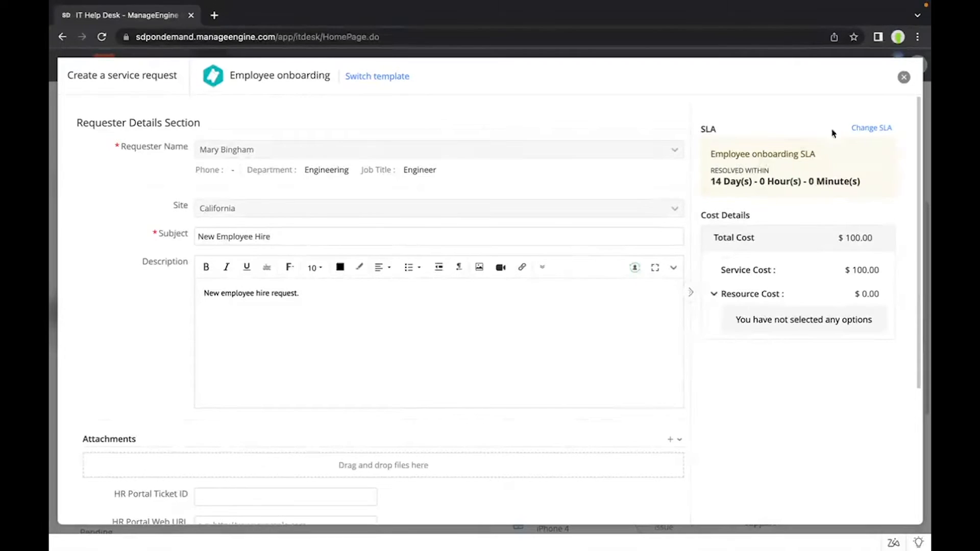
left_click(858, 129)
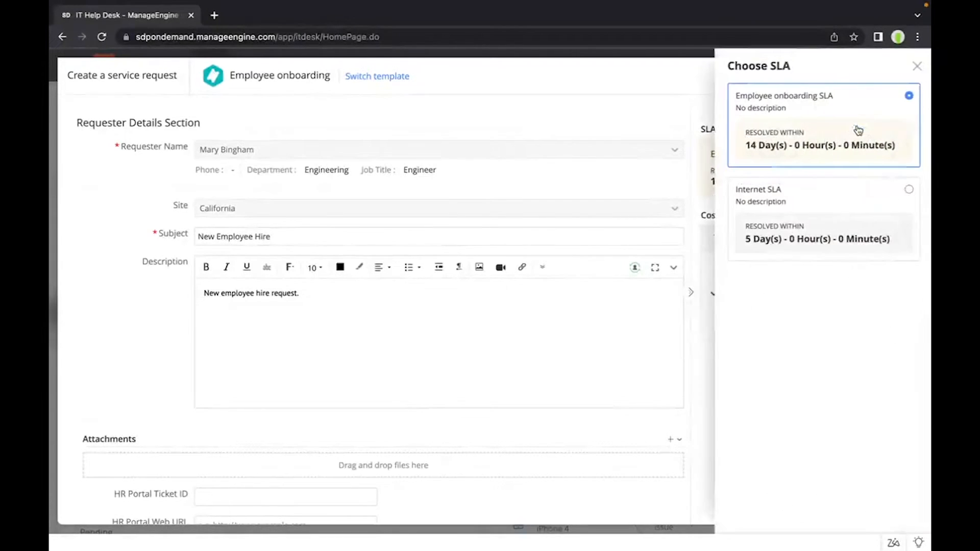
left_click(805, 206)
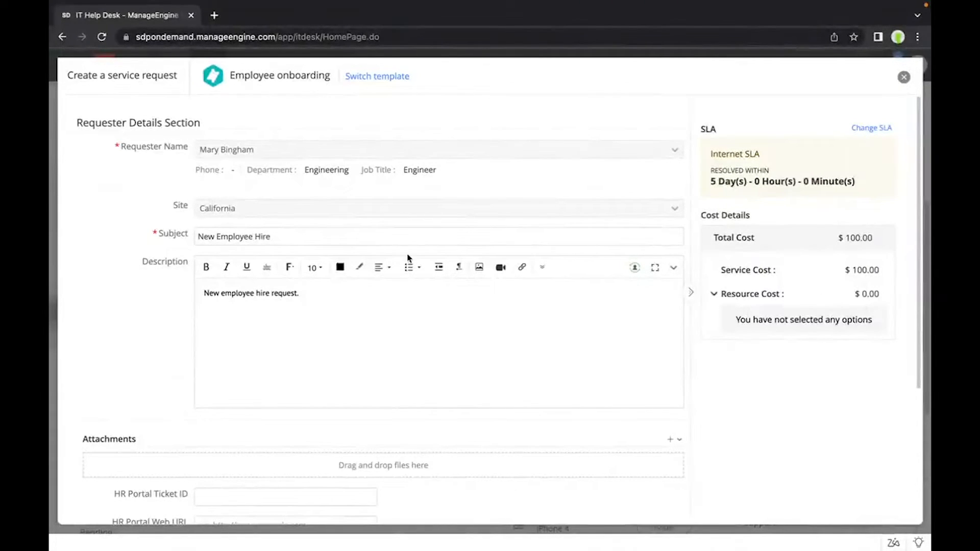
Step: Set the category of new hire to Contractor and view the personal details fields for that category
scroll(408, 258, "down", 1)
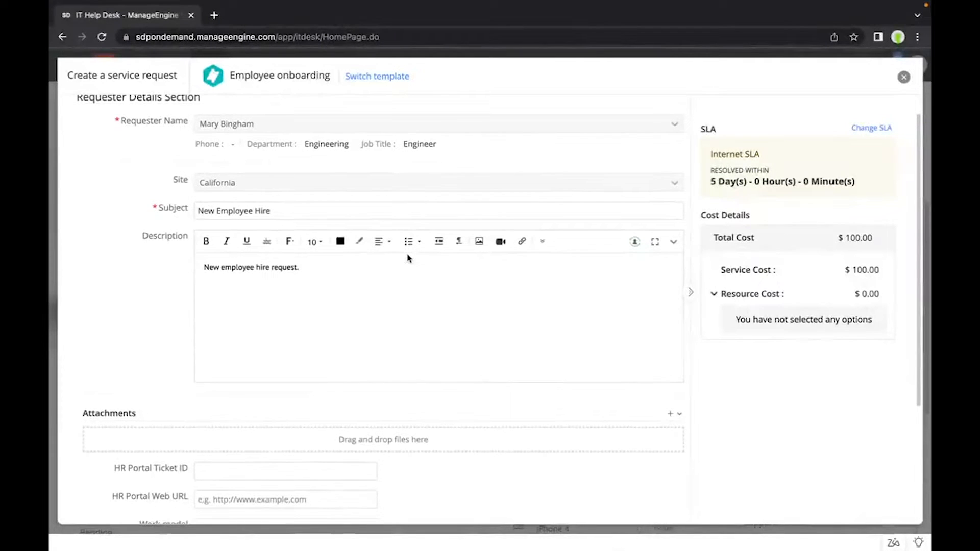
scroll(409, 258, "down", 2)
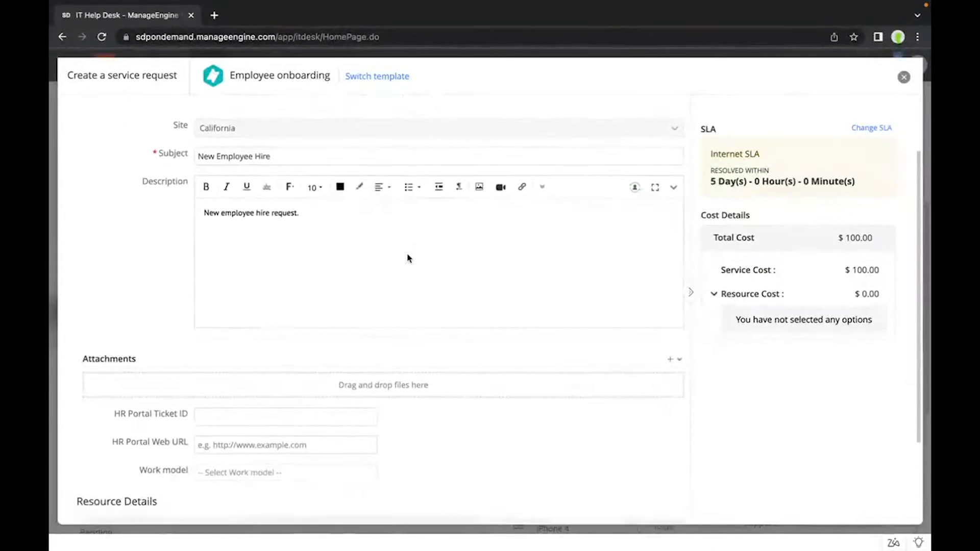
scroll(408, 258, "down", 3)
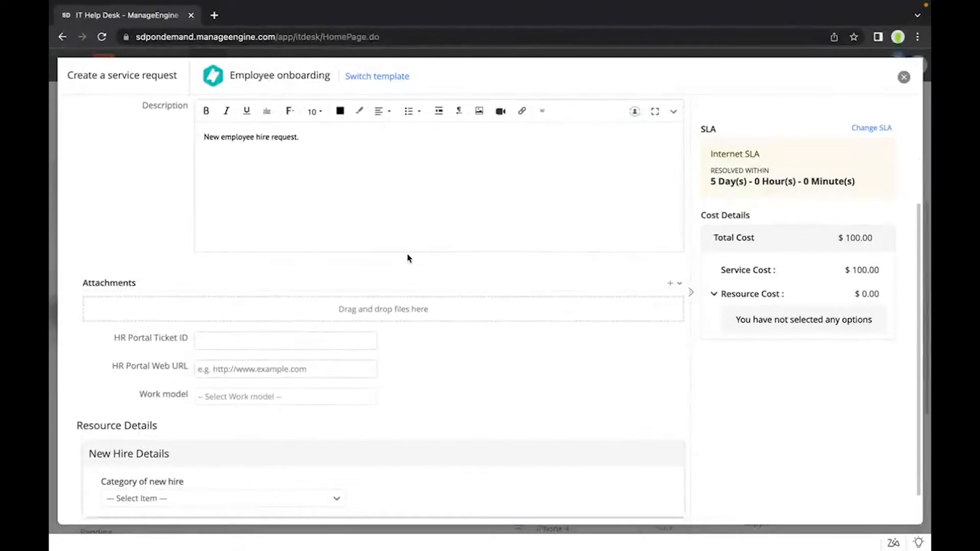
scroll(409, 258, "down", 2)
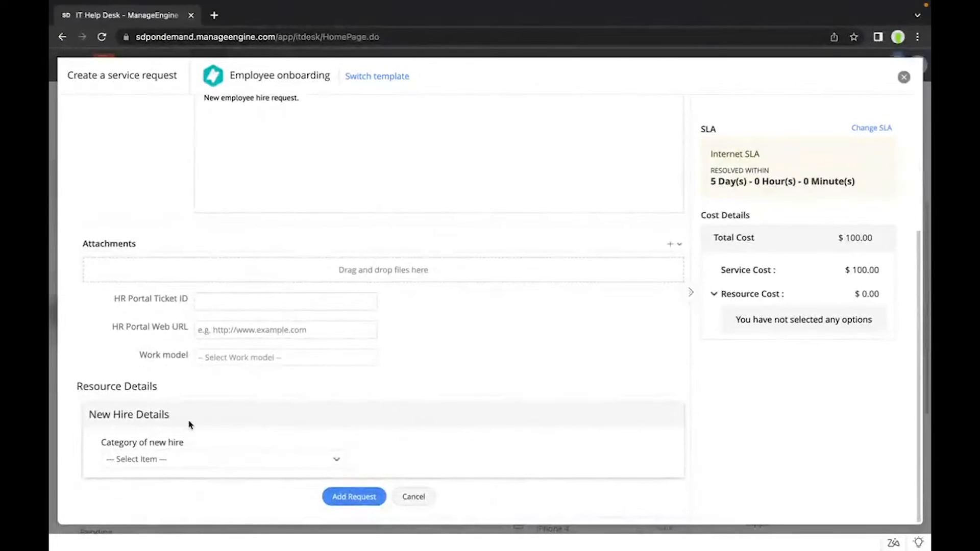
left_click(158, 465)
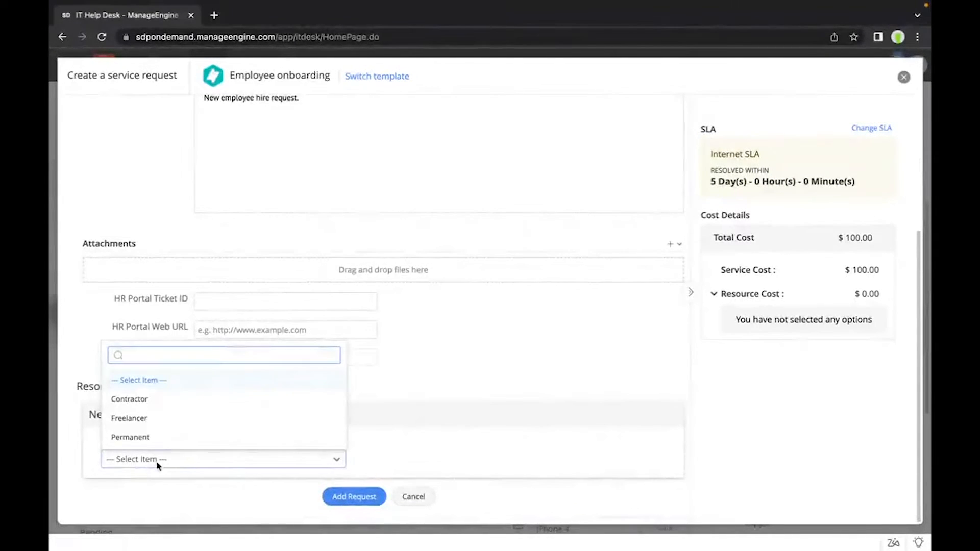
left_click(162, 406)
scroll(161, 406, "down", 3)
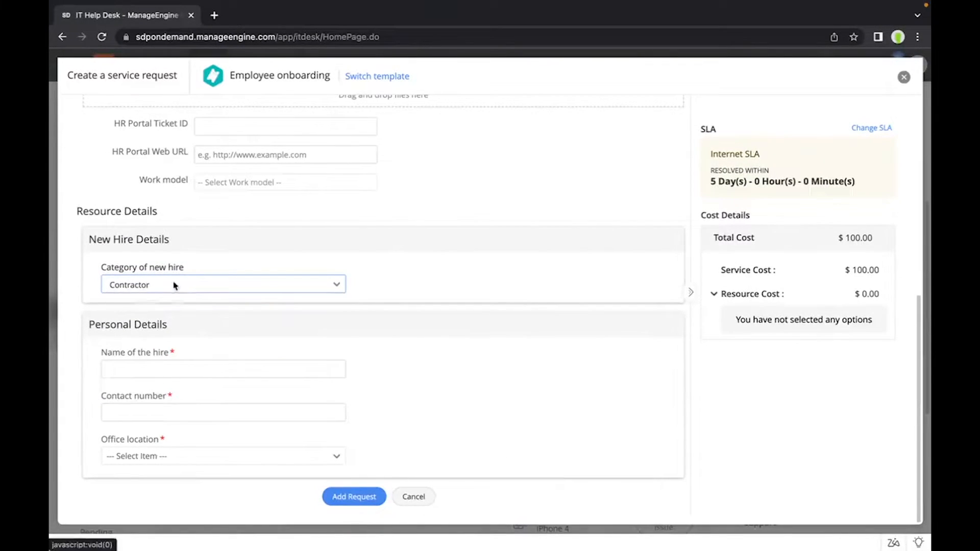
Step: Set the category of new hire to Freelancer and switch it to Permanent, comparing the personal details fields
left_click(173, 284)
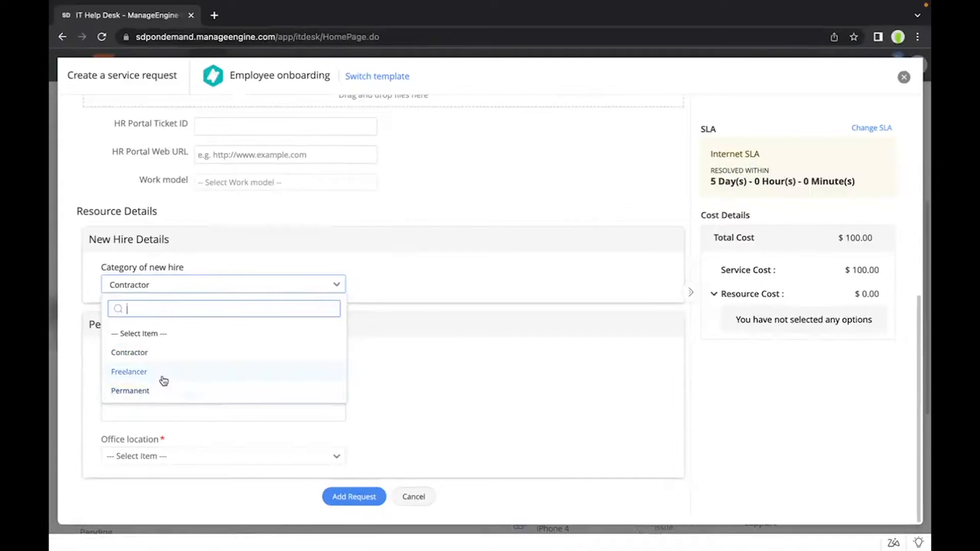
left_click(162, 377)
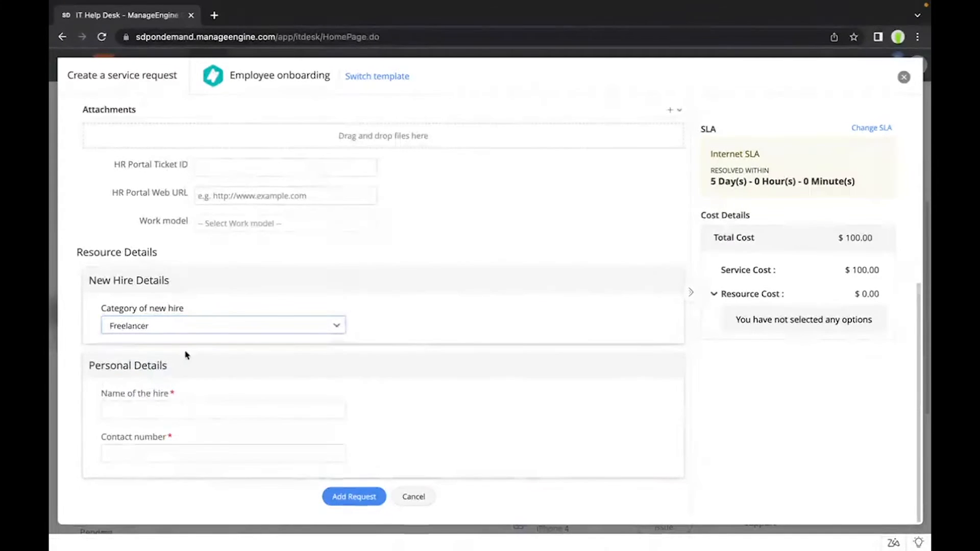
left_click(193, 330)
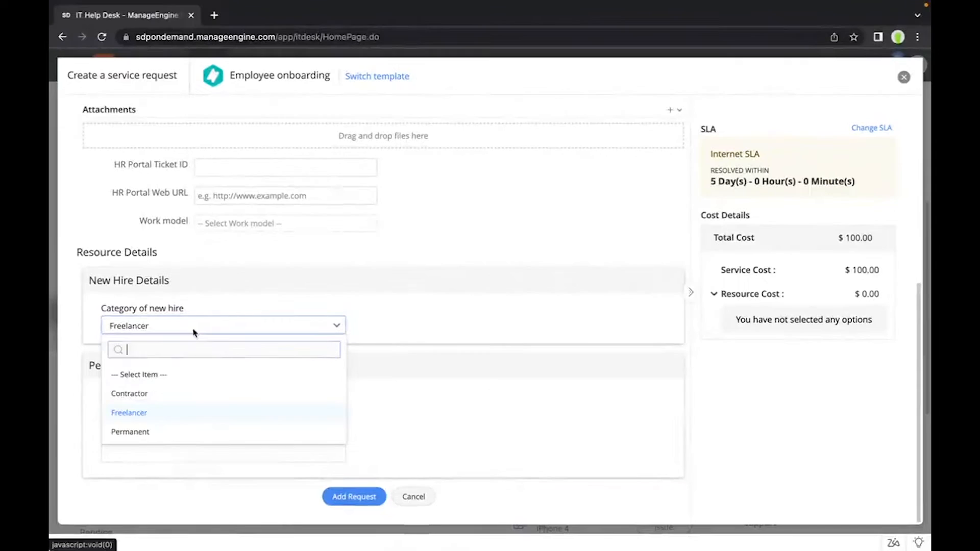
left_click(151, 431)
scroll(228, 309, "down", 3)
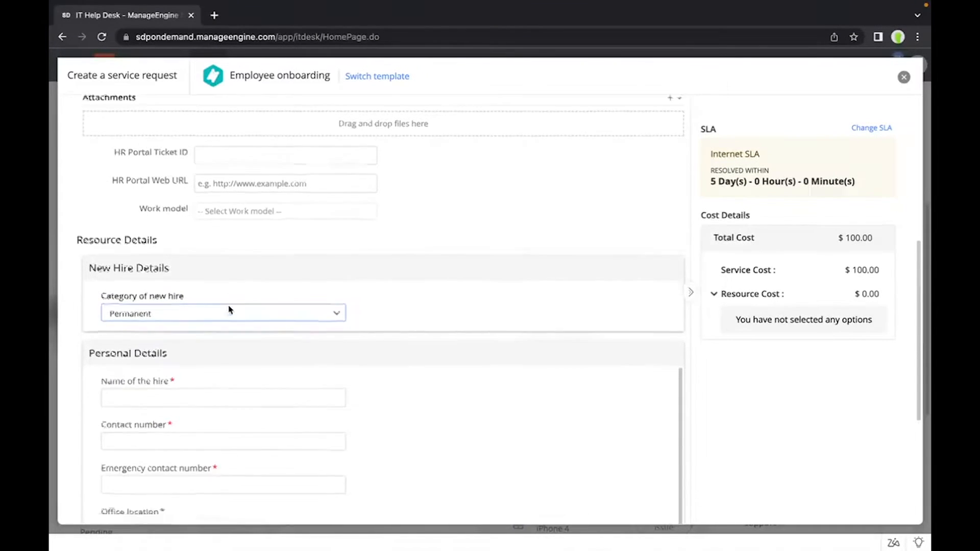
scroll(228, 306, "down", 1)
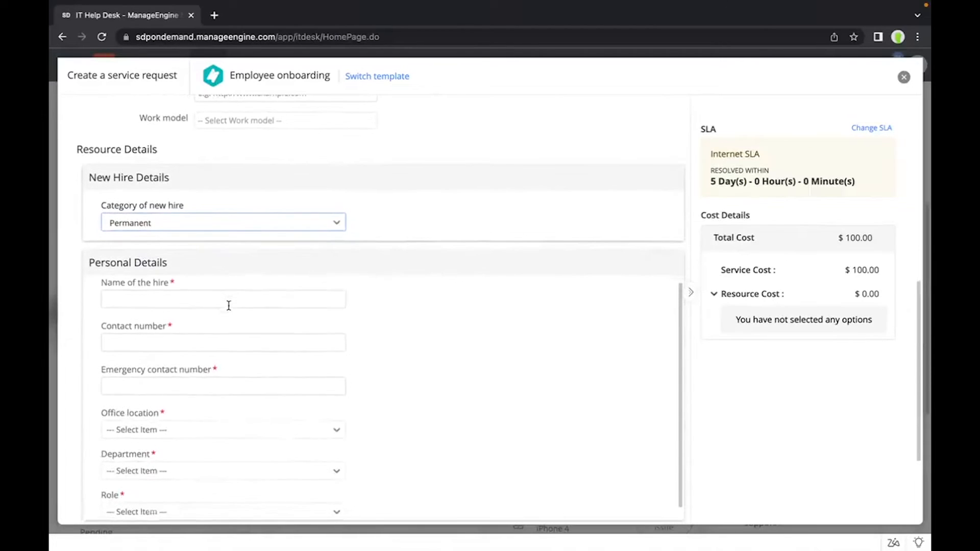
scroll(228, 306, "up", 1)
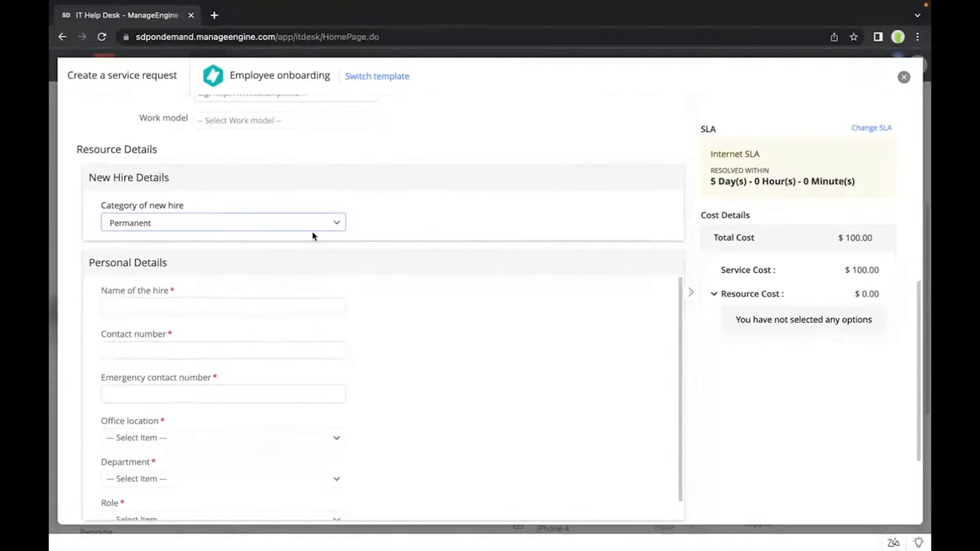
Step: Review the permanent hire's personal details fields and select MacOS as the OS in the asset details
scroll(313, 236, "down", 2)
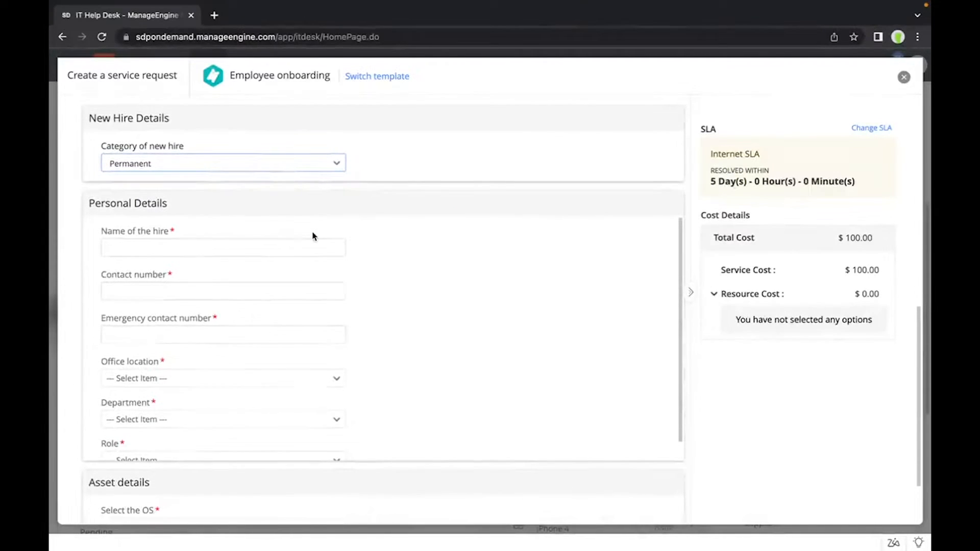
scroll(313, 236, "down", 1)
scroll(312, 232, "down", 2)
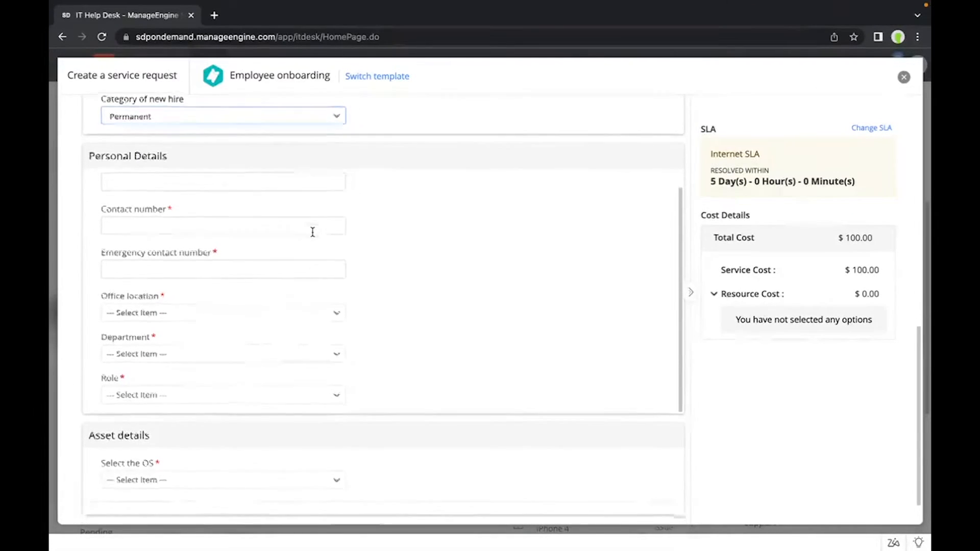
scroll(256, 205, "up", 1)
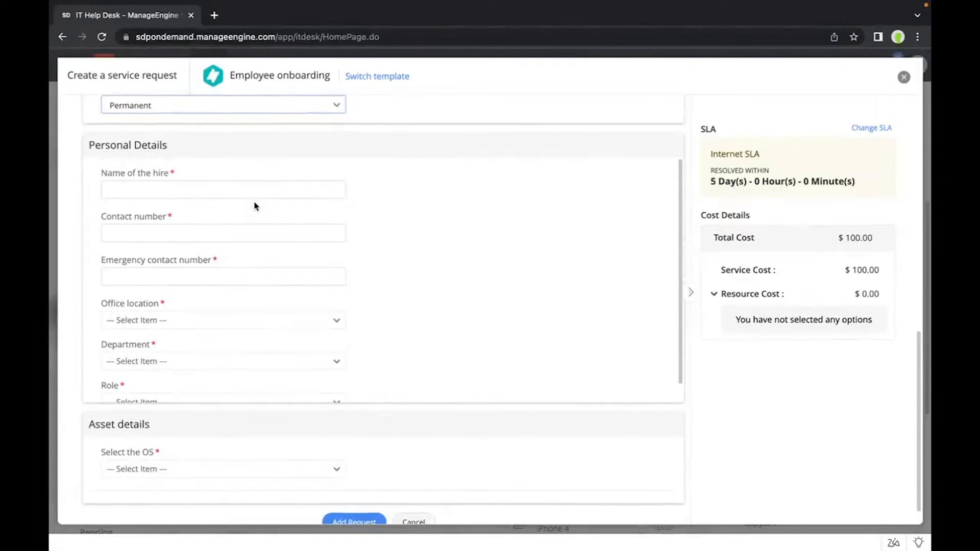
scroll(255, 206, "down", 1)
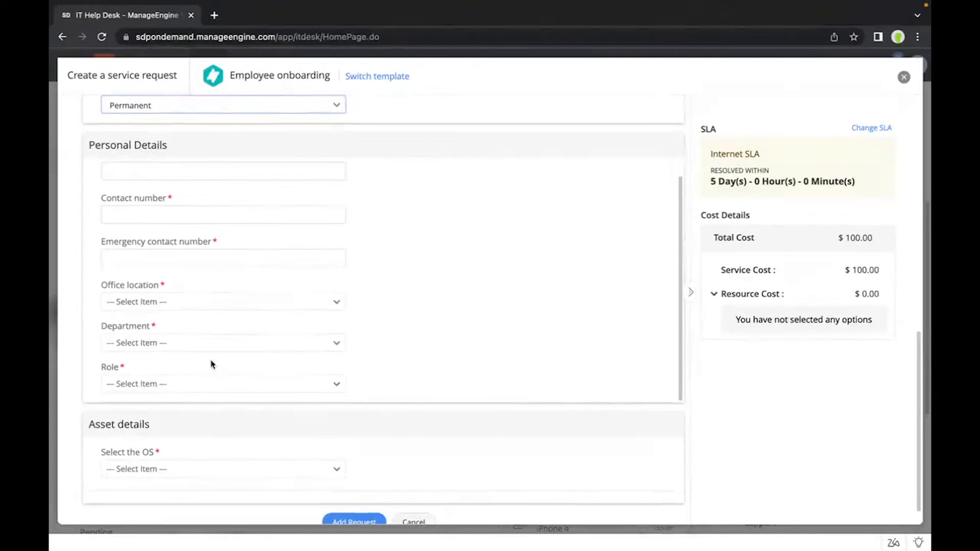
left_click(160, 469)
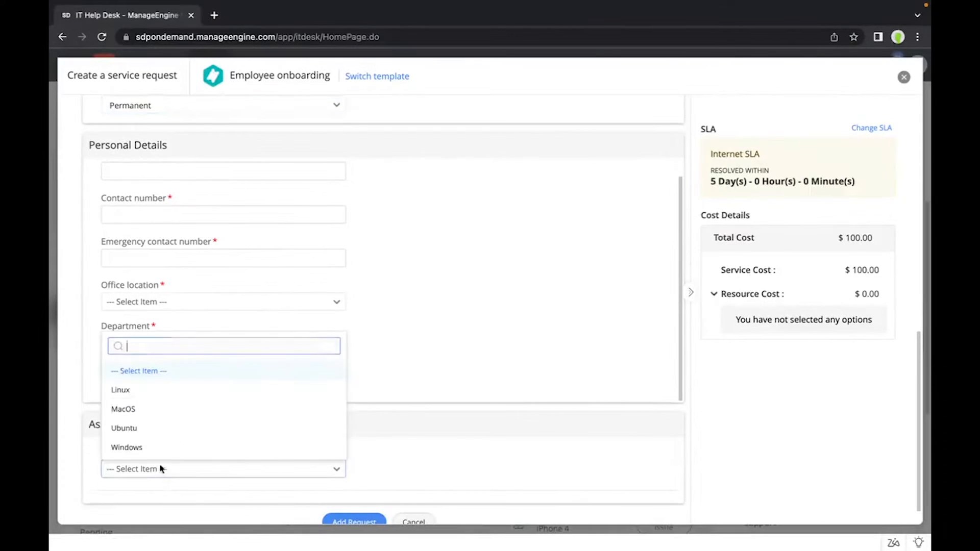
left_click(162, 411)
scroll(161, 412, "down", 5)
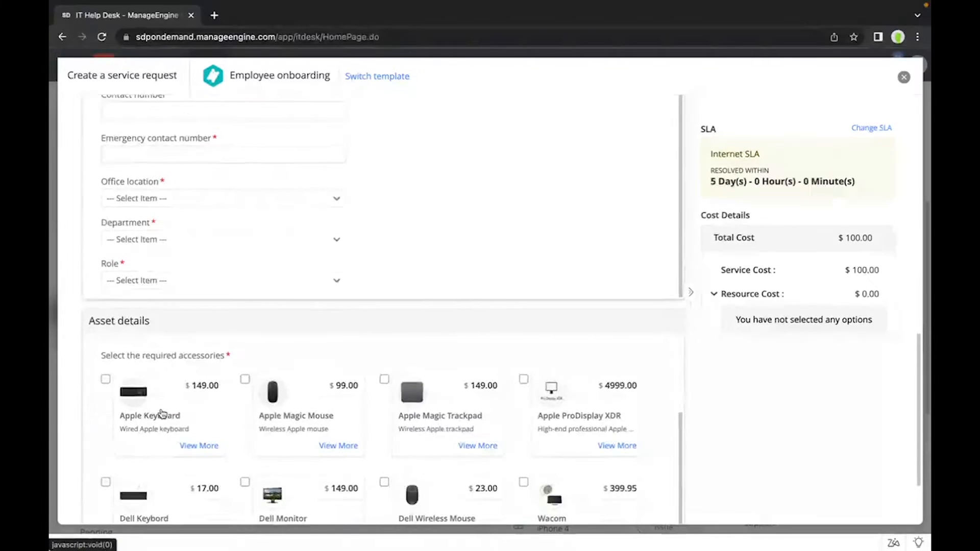
Step: Add the Apple Keyboard and Apple Magic Mouse as required accessories, and cancel the service request without submitting it
scroll(336, 282, "down", 3)
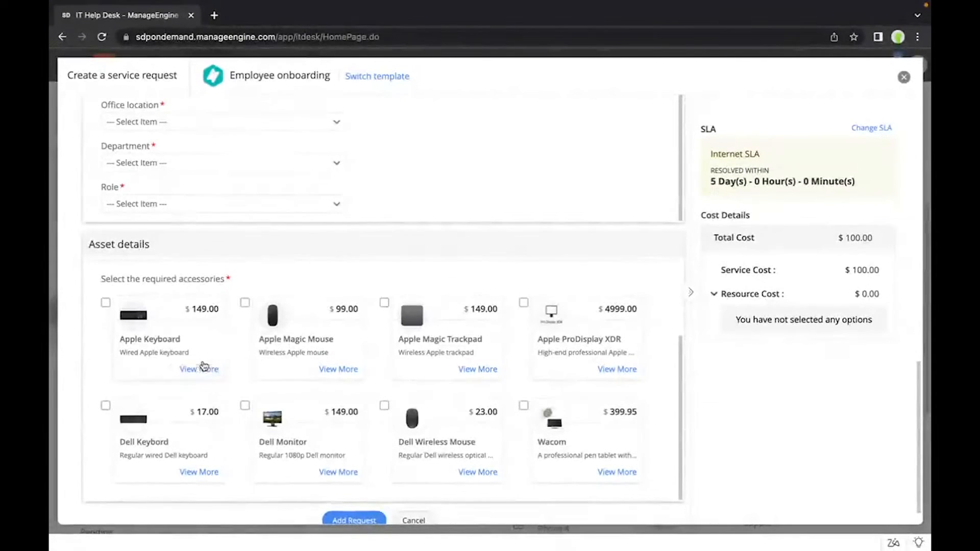
left_click(105, 302)
left_click(244, 303)
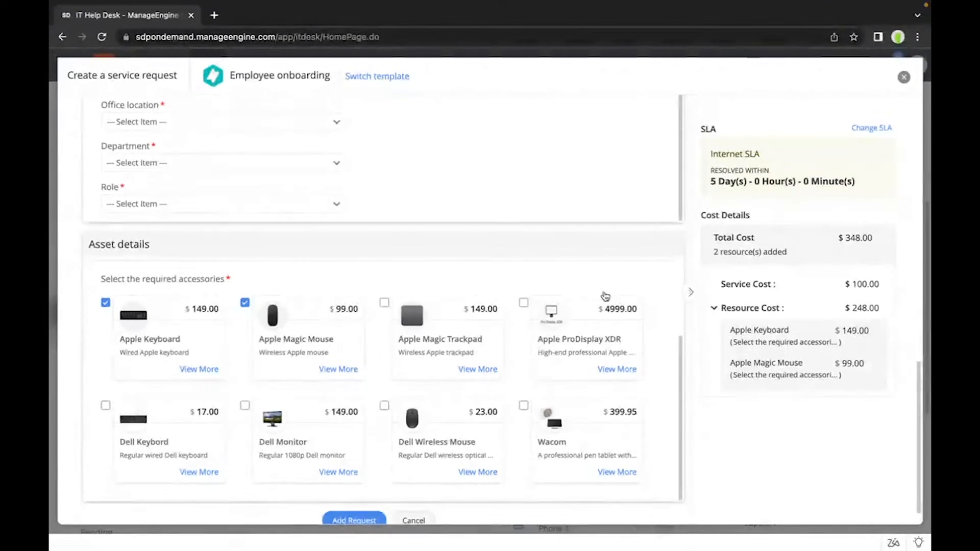
scroll(605, 296, "down", 1)
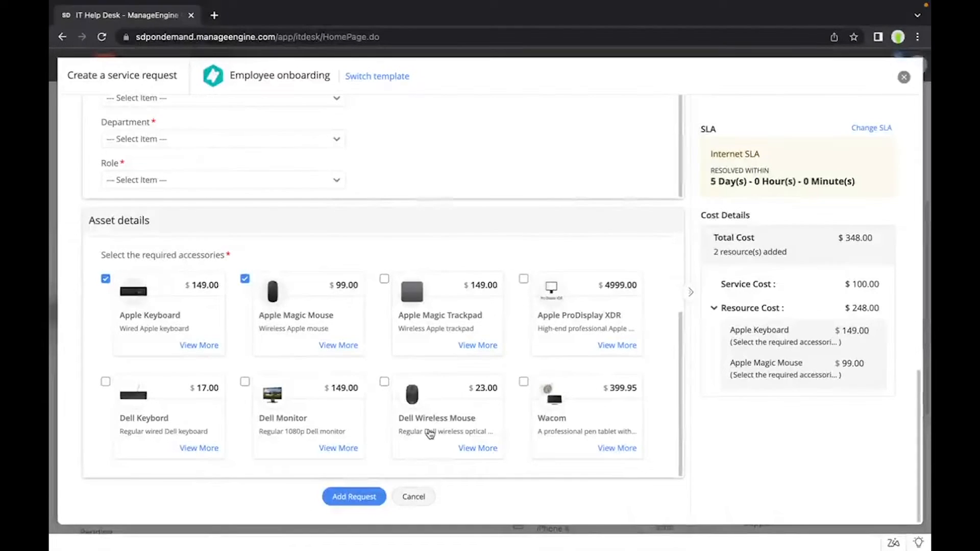
left_click(418, 494)
Step: Switch to the administrator's Service Category list, look through the categories and expand Corporate Website to view its service templates
key("ctrl+Left")
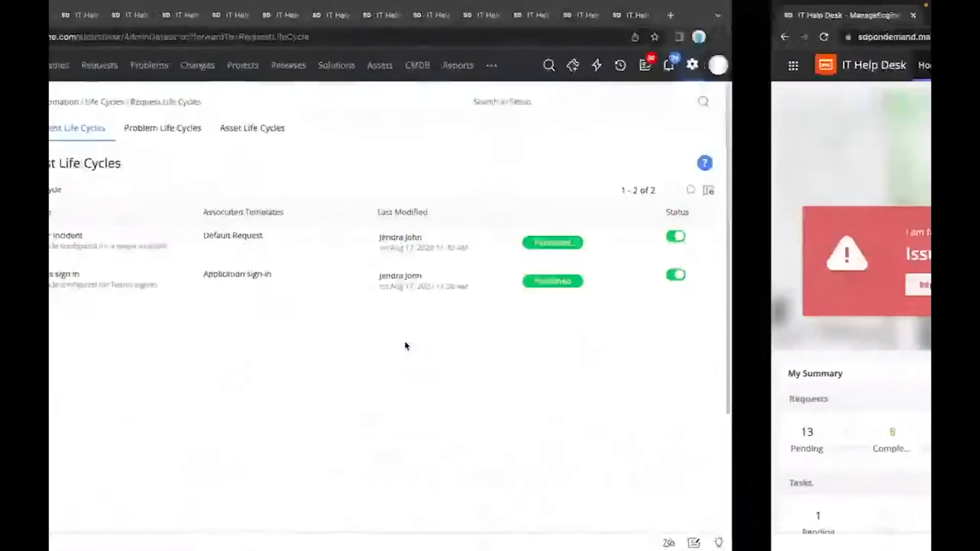
left_click(234, 18)
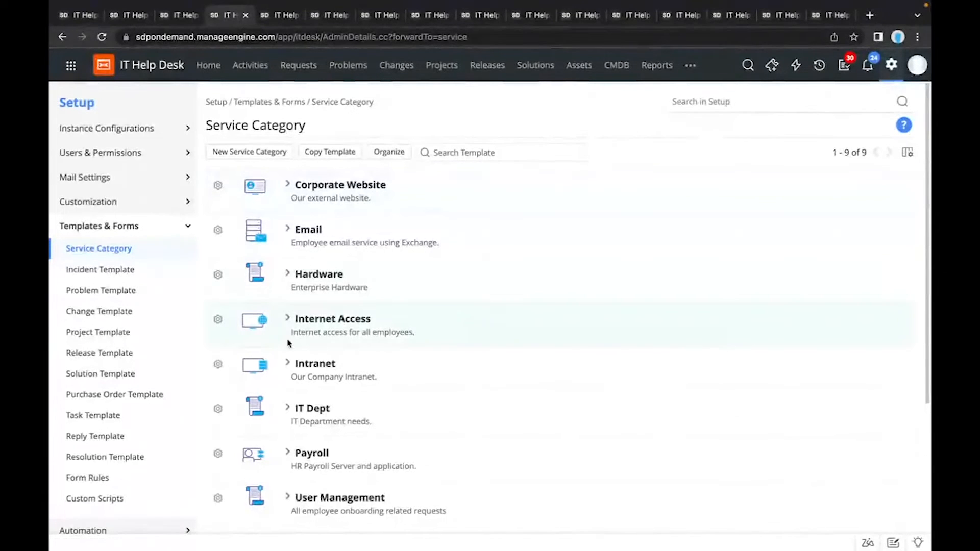
scroll(289, 343, "down", 3)
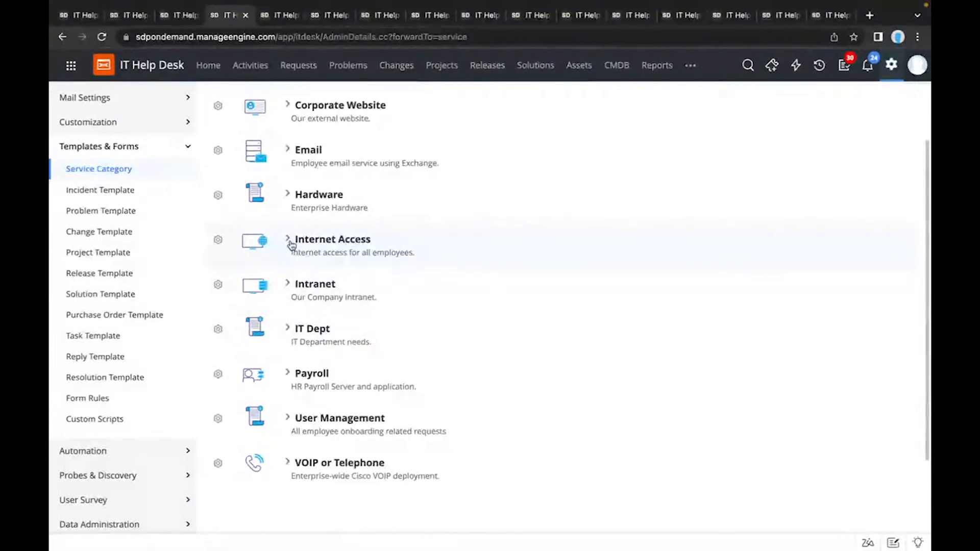
scroll(291, 202, "down", 3)
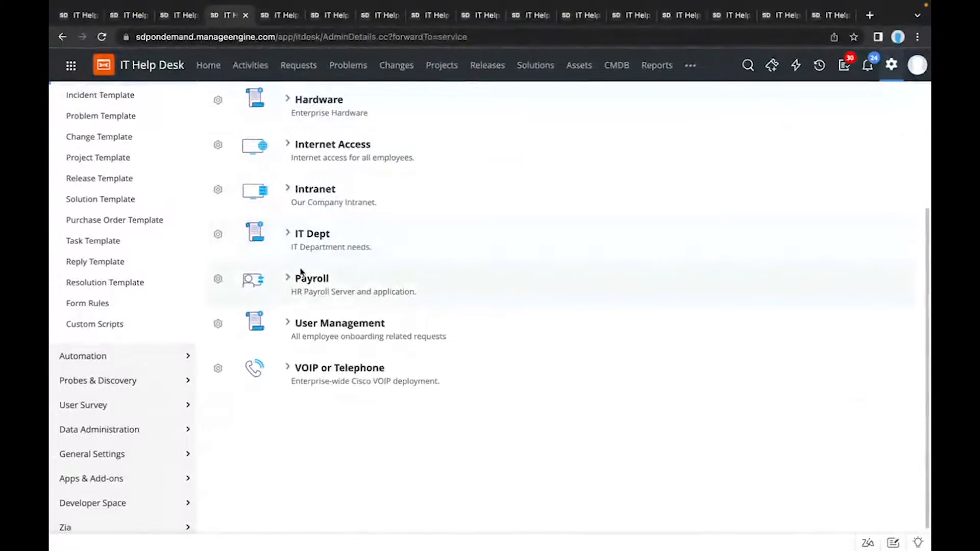
scroll(304, 278, "up", 4)
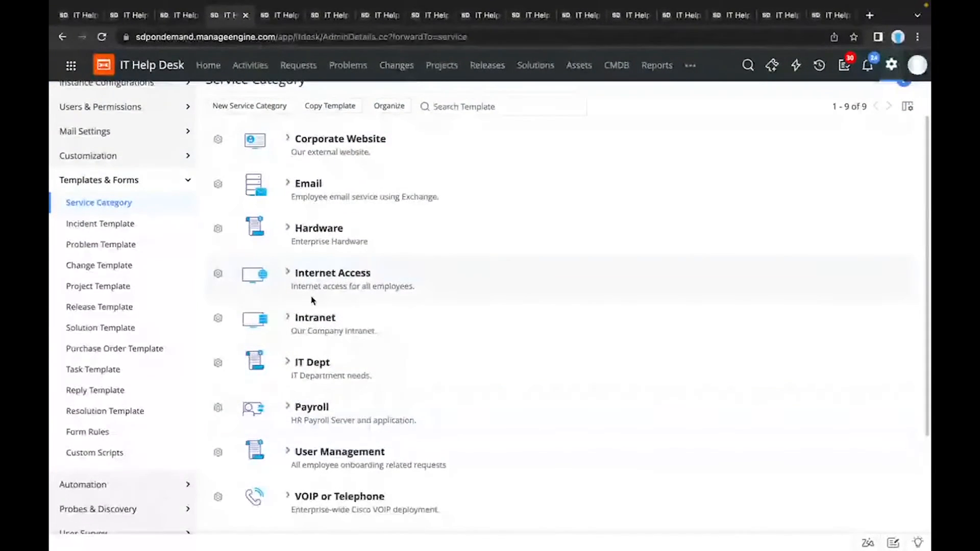
scroll(312, 300, "up", 1)
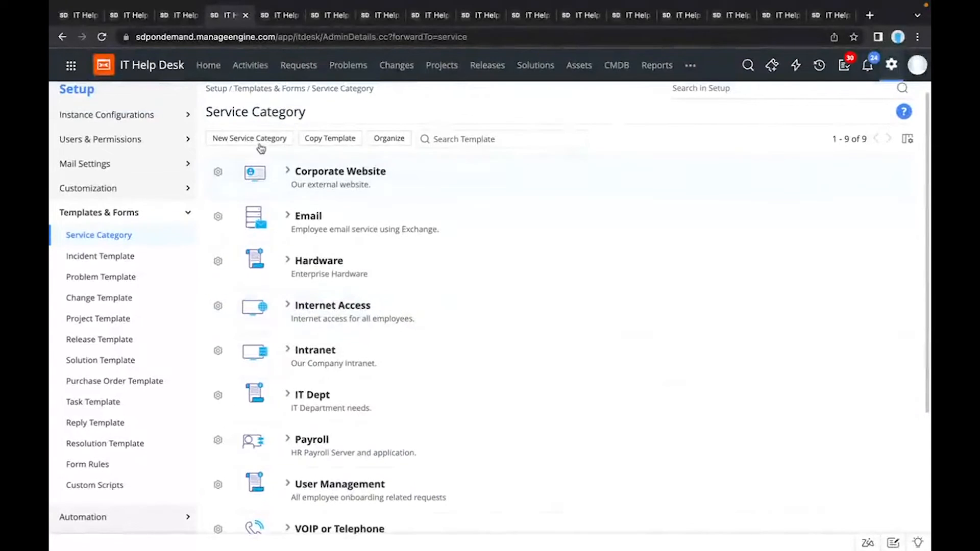
scroll(286, 179, "up", 1)
left_click(287, 173)
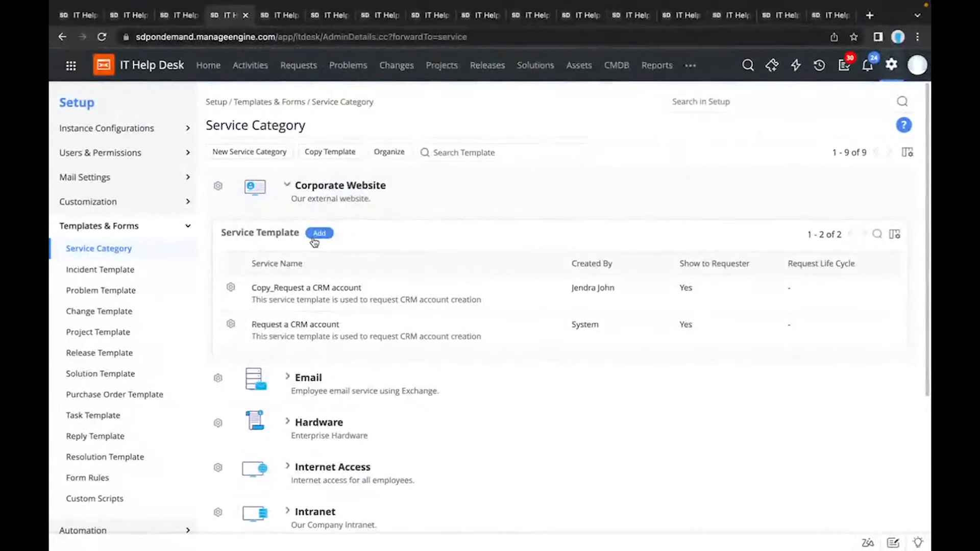
Step: Open the User Management category's Employee onboarding template and add a new section below the Priority and Urgency fields in its technician view
scroll(313, 325, "down", 4)
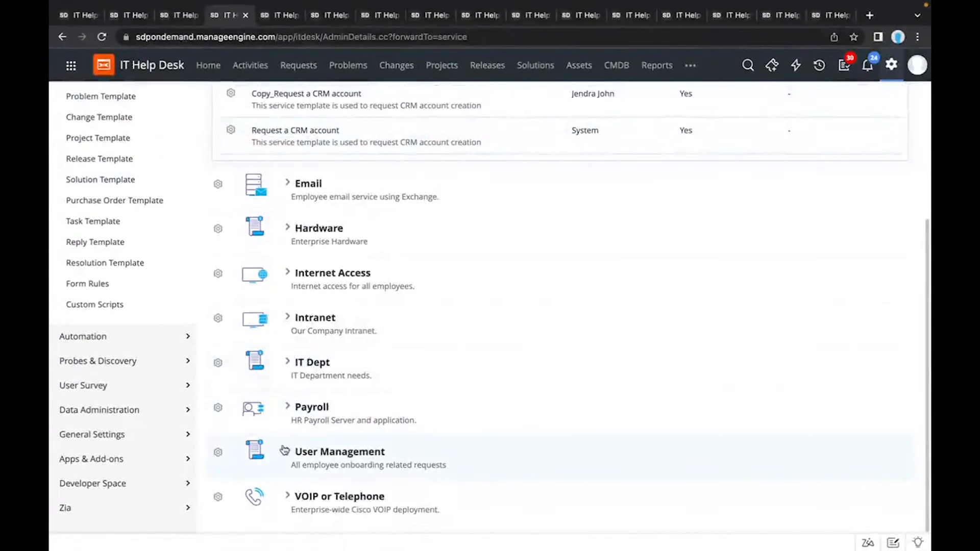
left_click(287, 452)
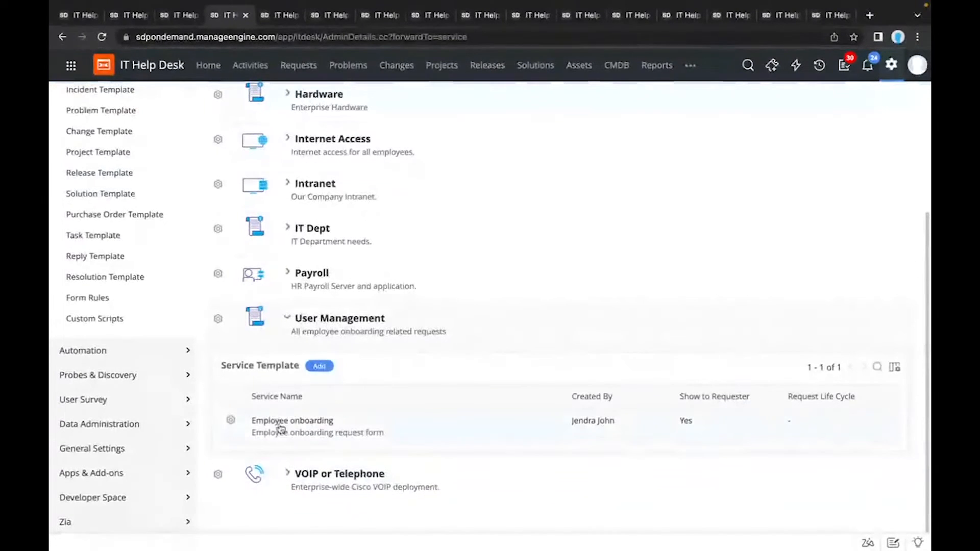
left_click(281, 425)
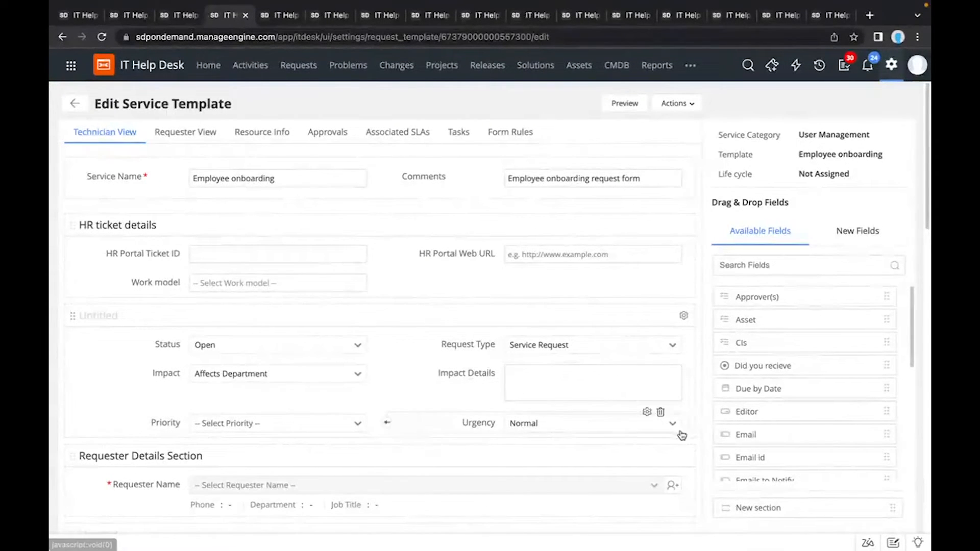
left_click_drag(742, 506, 391, 431)
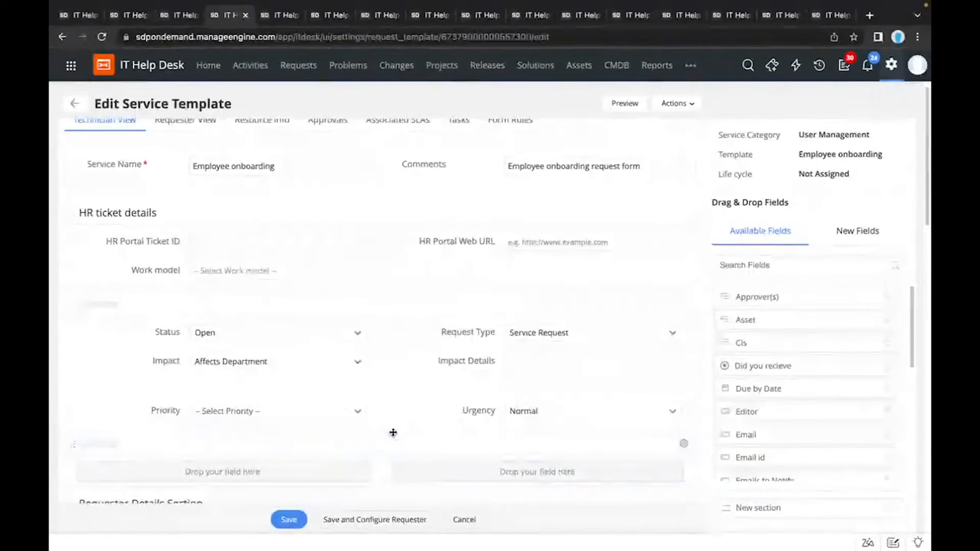
Step: Add the available Approver(s) field to the new untitled section above the Requester Details Section
scroll(587, 422, "down", 1)
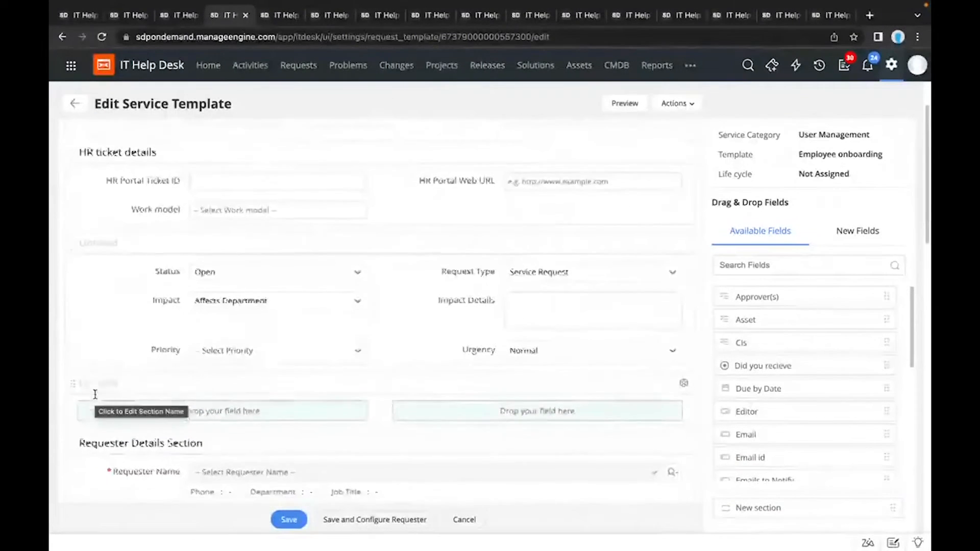
scroll(95, 393, "down", 1)
left_click(99, 353)
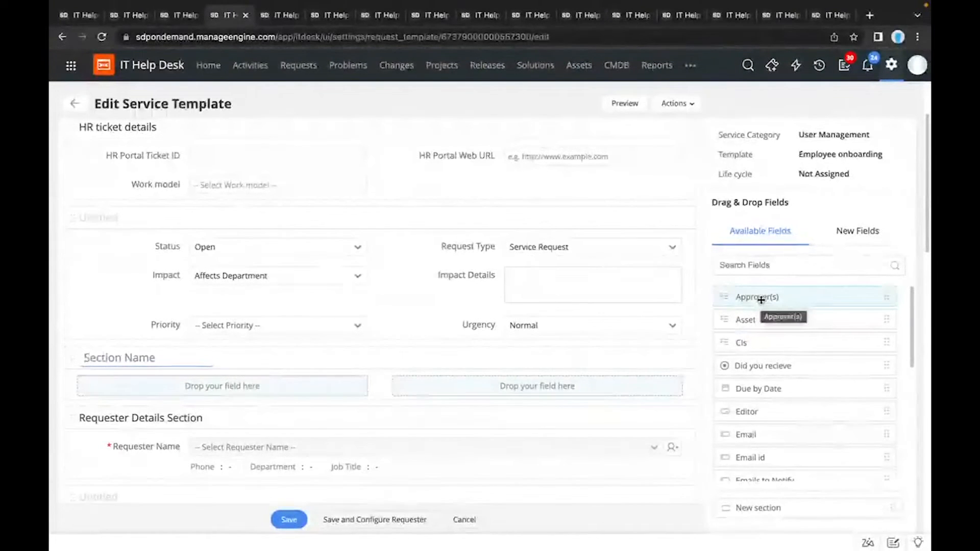
left_click_drag(760, 300, 236, 387)
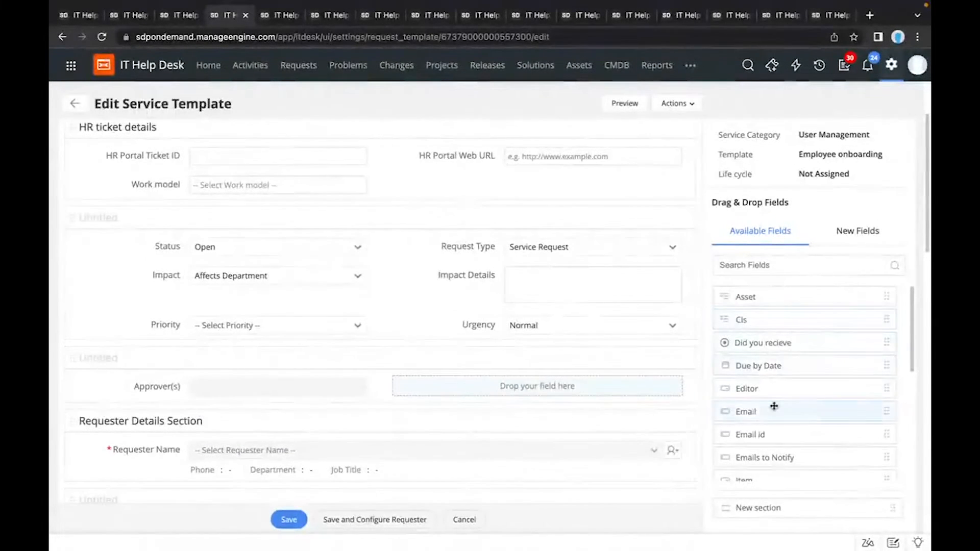
Step: Find the available Editor field, place it beside Approver(s) in the new section, and select a user as its default editor
scroll(770, 459, "down", 1)
scroll(770, 459, "down", 3)
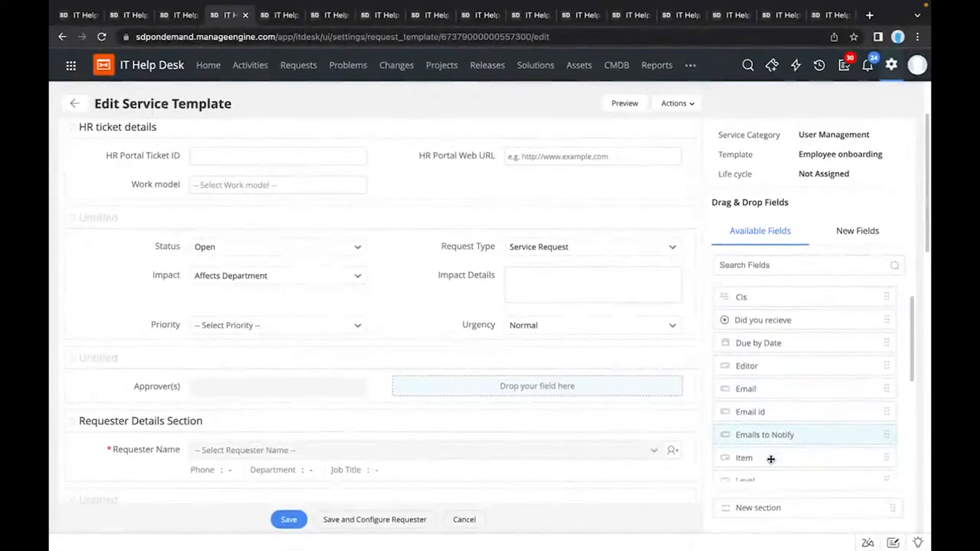
scroll(770, 459, "down", 5)
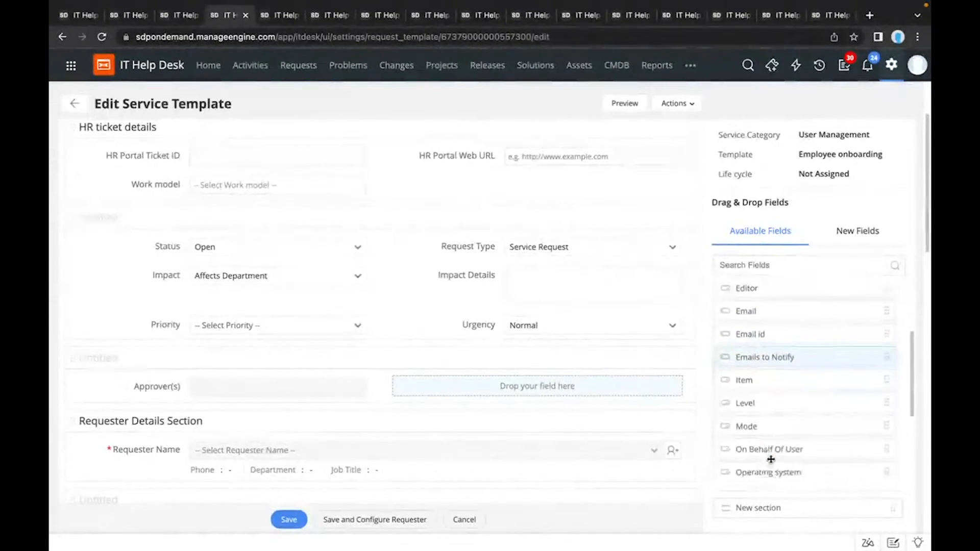
left_click(774, 265)
type("edi")
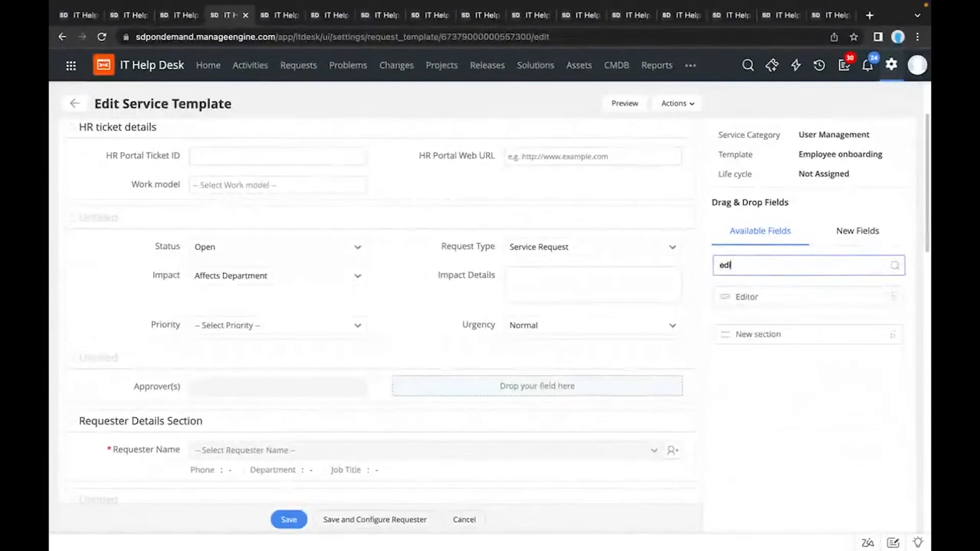
left_click_drag(770, 293, 485, 384)
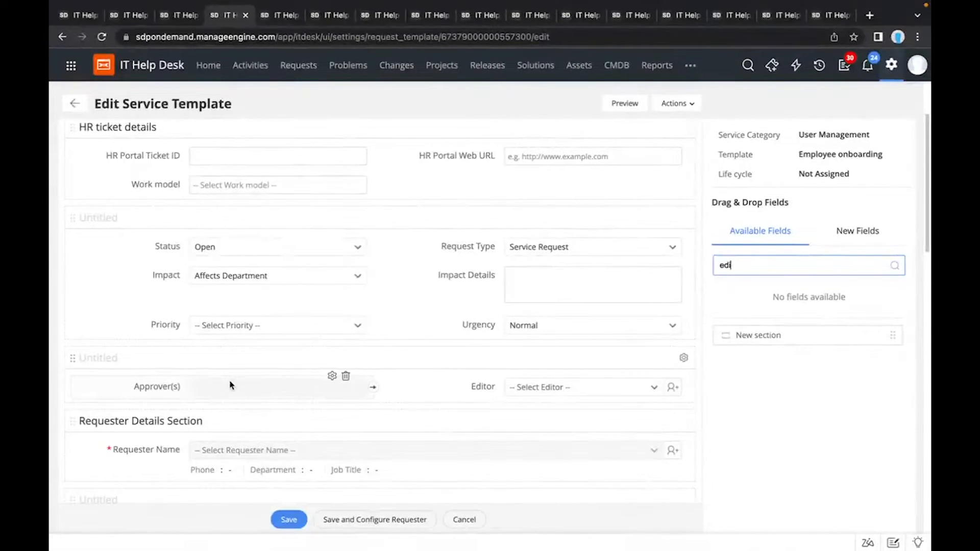
left_click(527, 387)
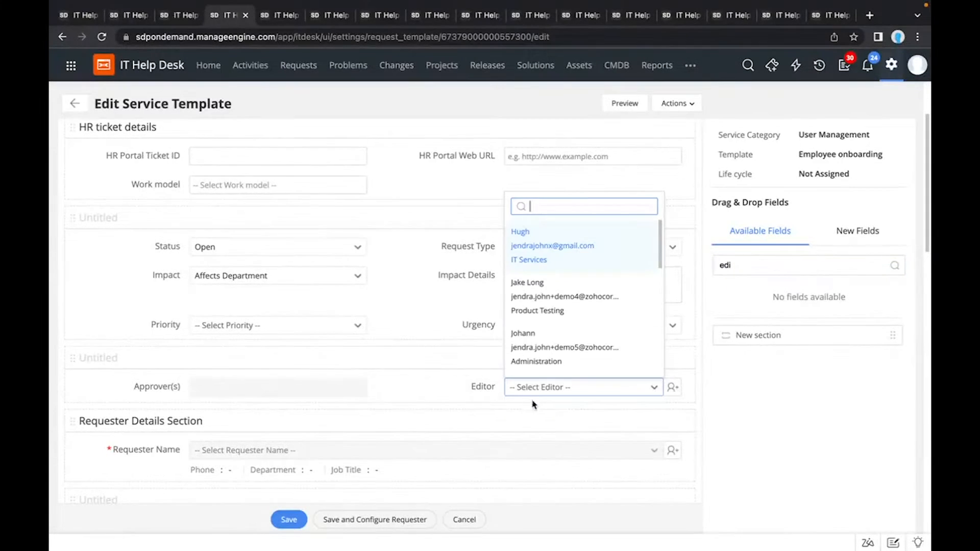
left_click(543, 349)
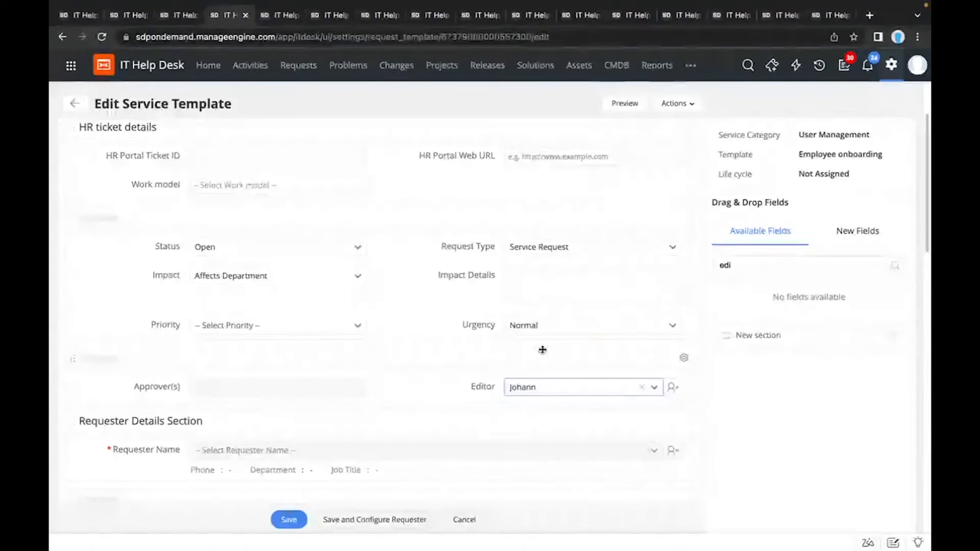
Step: Place a new single-line field in the untitled section that holds the Approver(s) and Editor fields
scroll(634, 382, "down", 1)
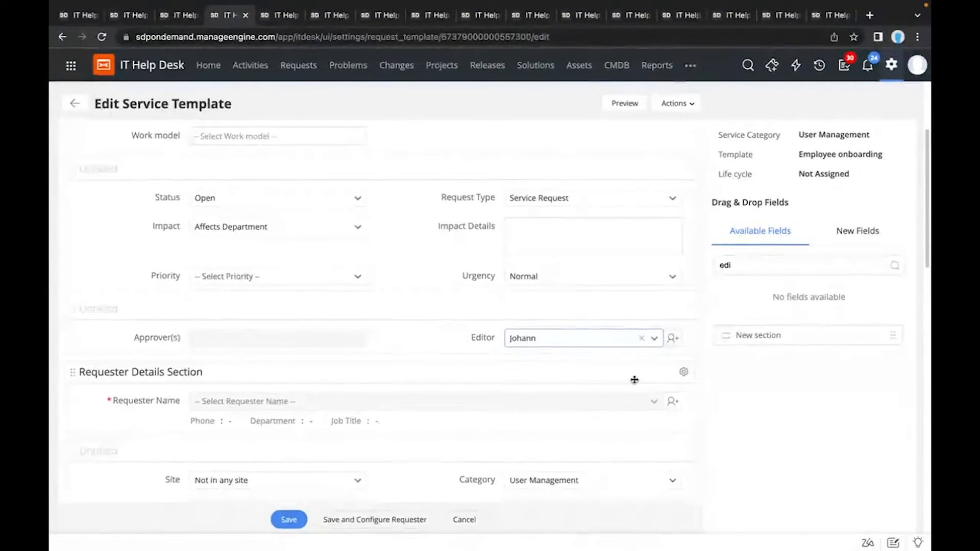
scroll(634, 380, "down", 1)
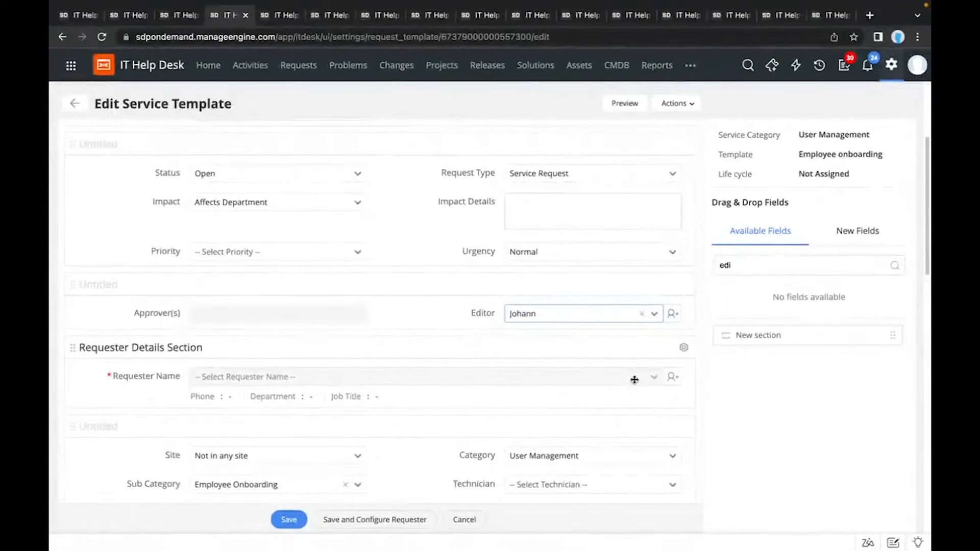
scroll(634, 379, "down", 1)
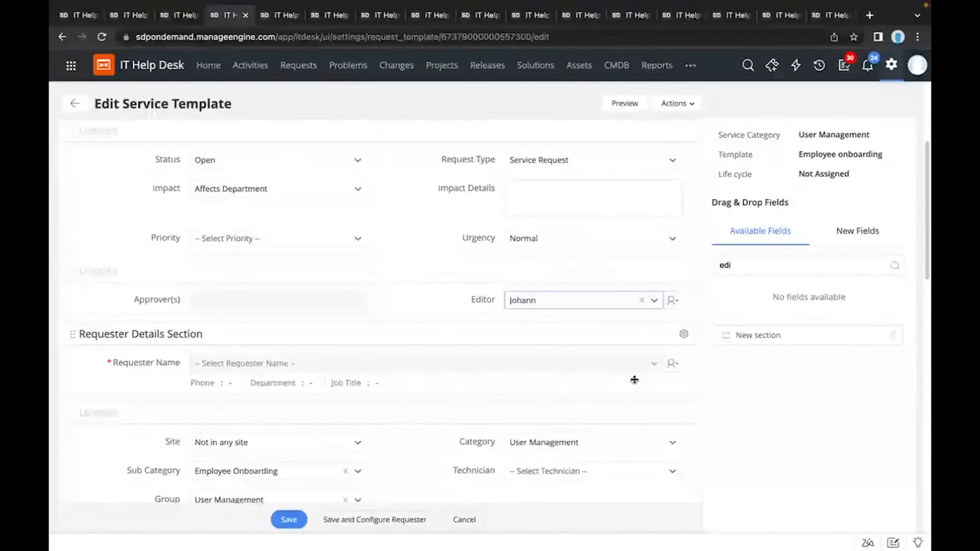
scroll(634, 380, "down", 1)
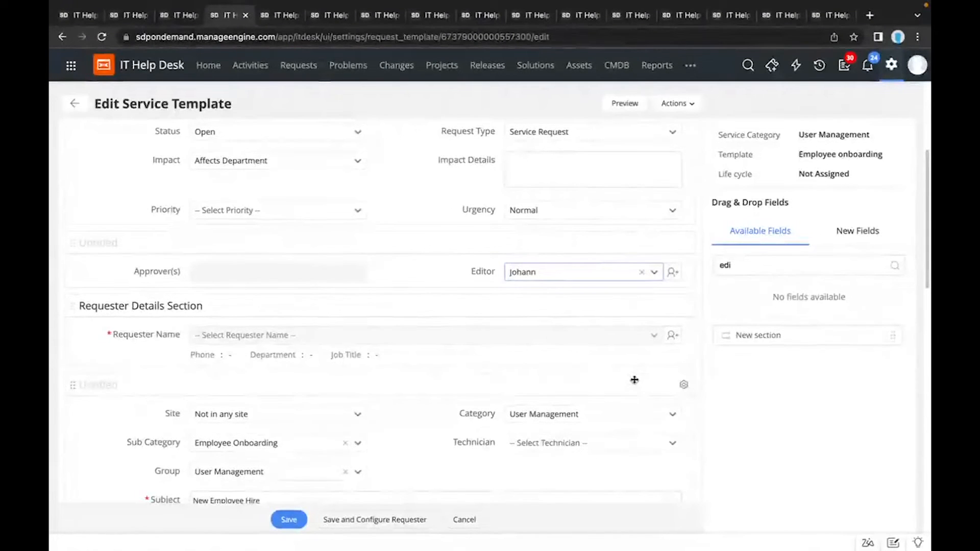
scroll(634, 380, "down", 3)
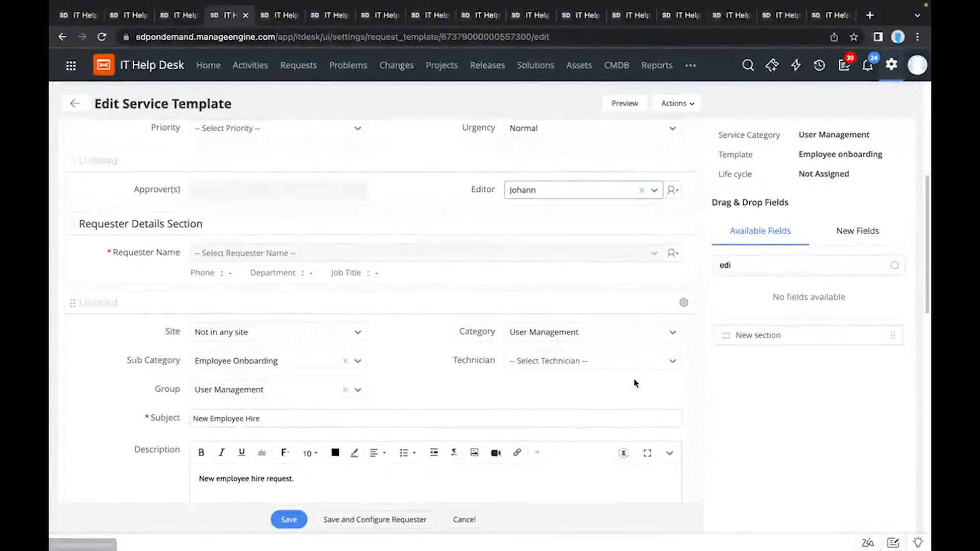
scroll(623, 255, "up", 2)
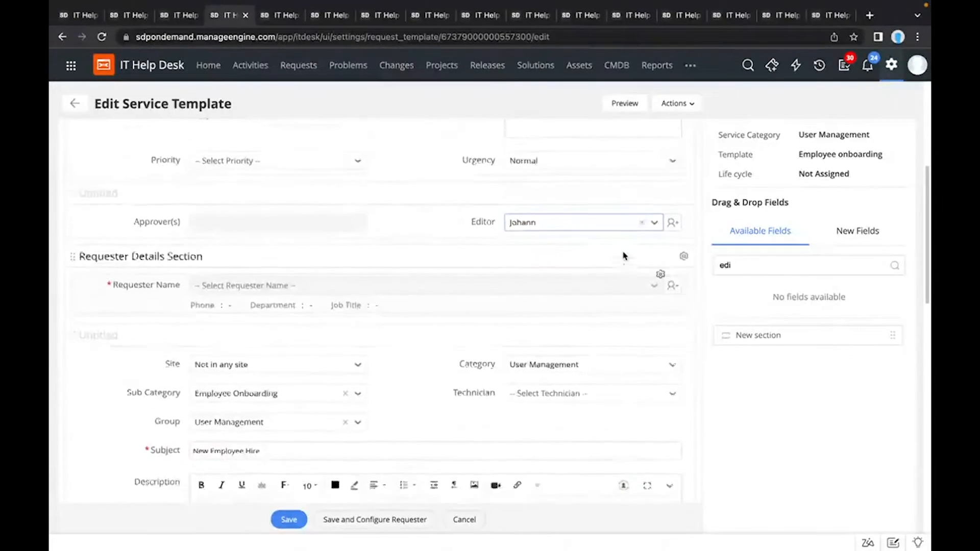
left_click(858, 232)
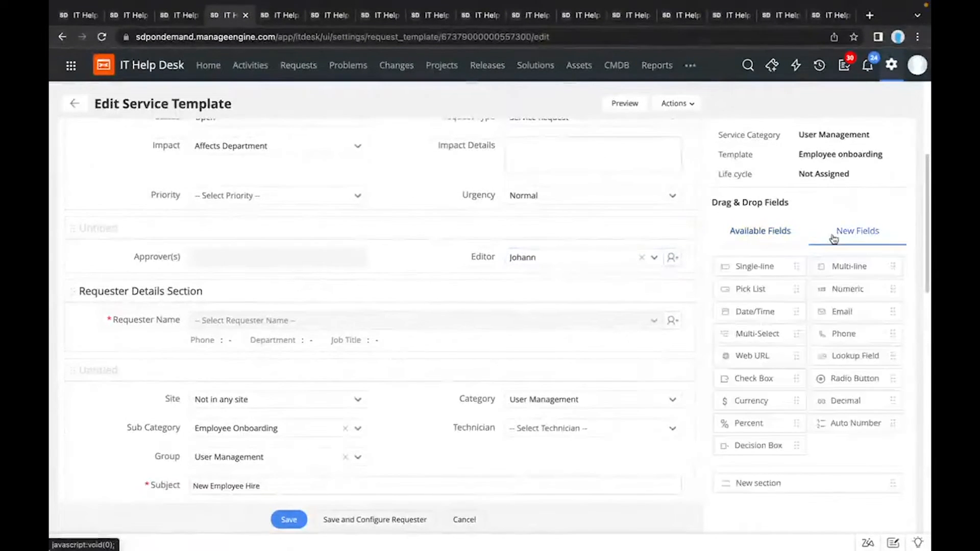
left_click_drag(757, 265, 472, 235)
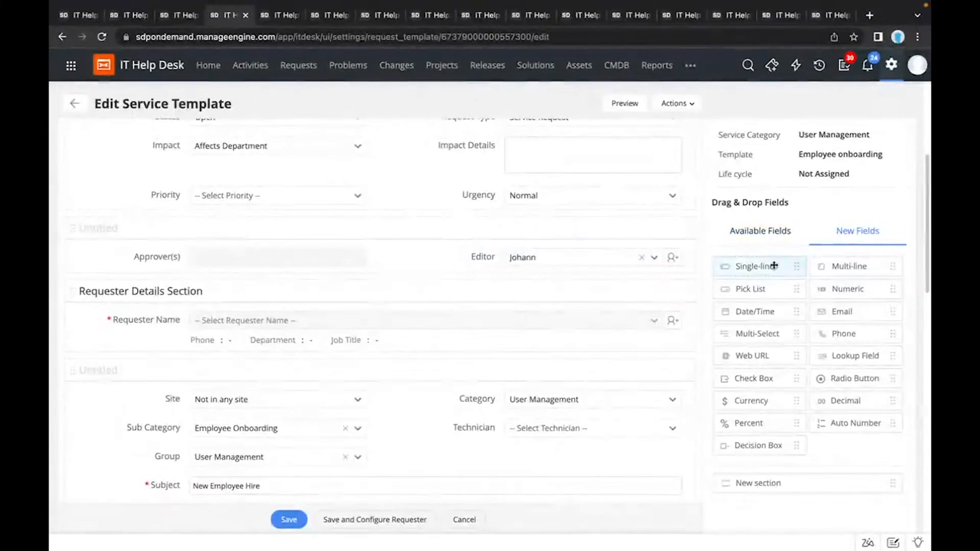
left_click_drag(765, 266, 551, 255)
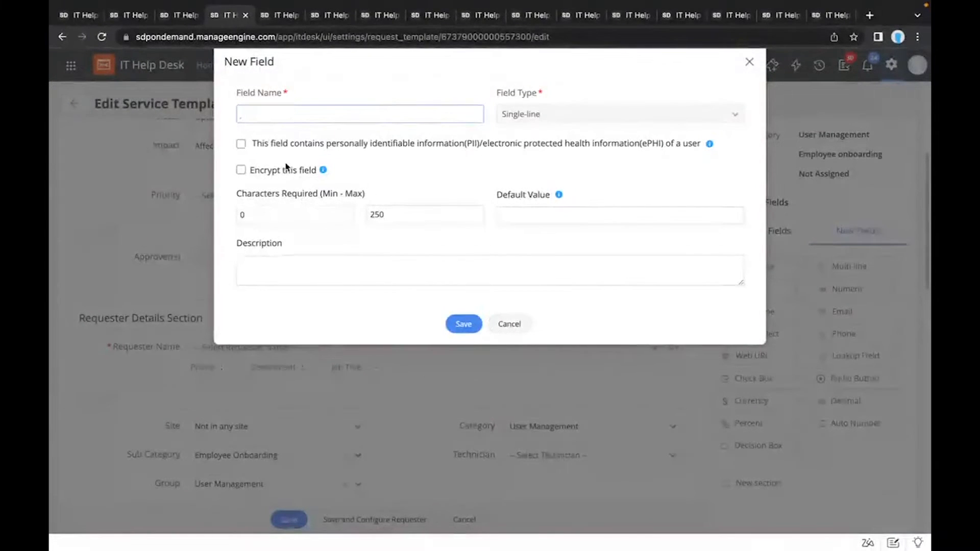
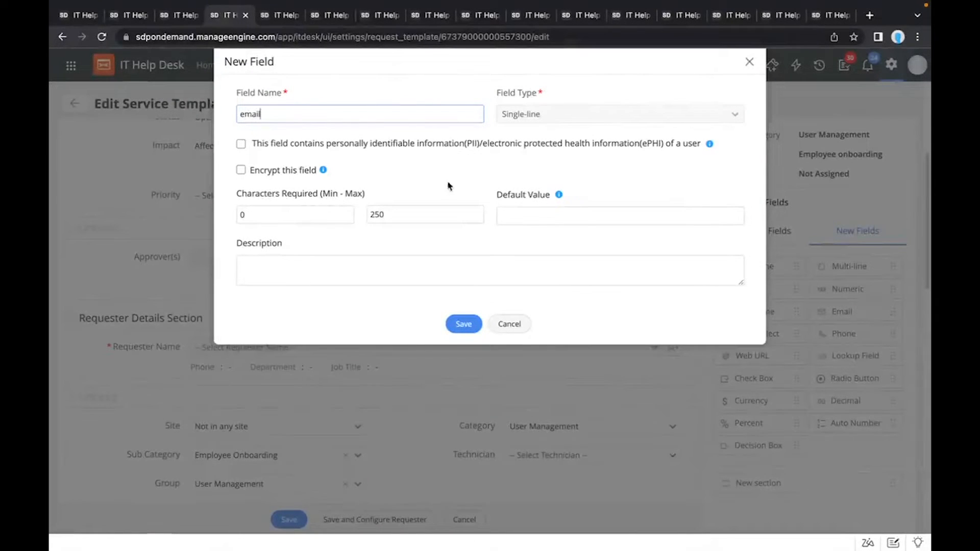
left_click(514, 216)
type("@")
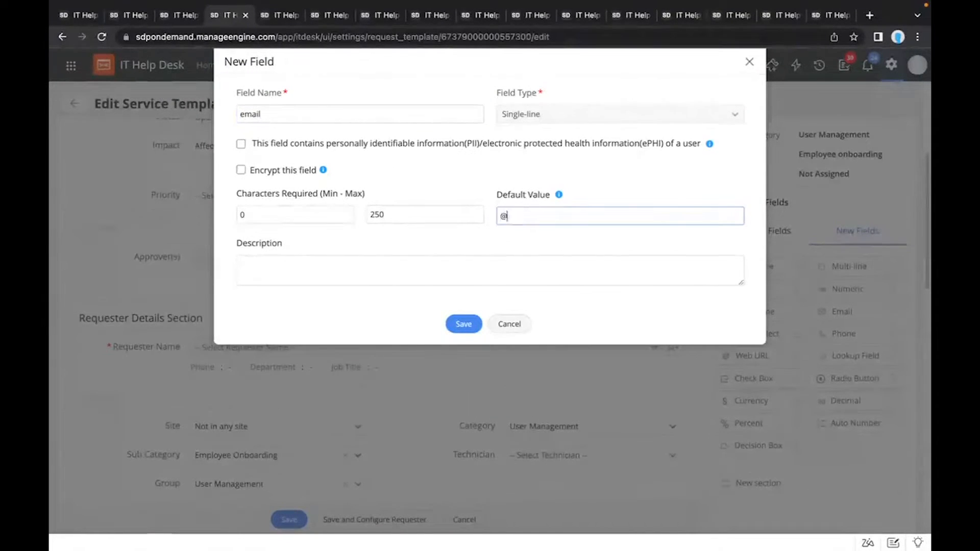
type("gmail.com")
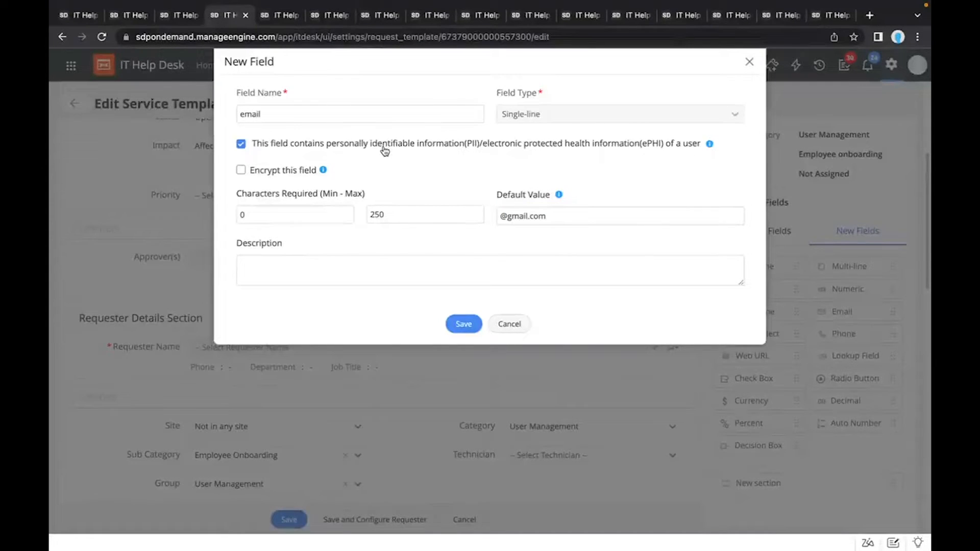
left_click(287, 172)
left_click(746, 63)
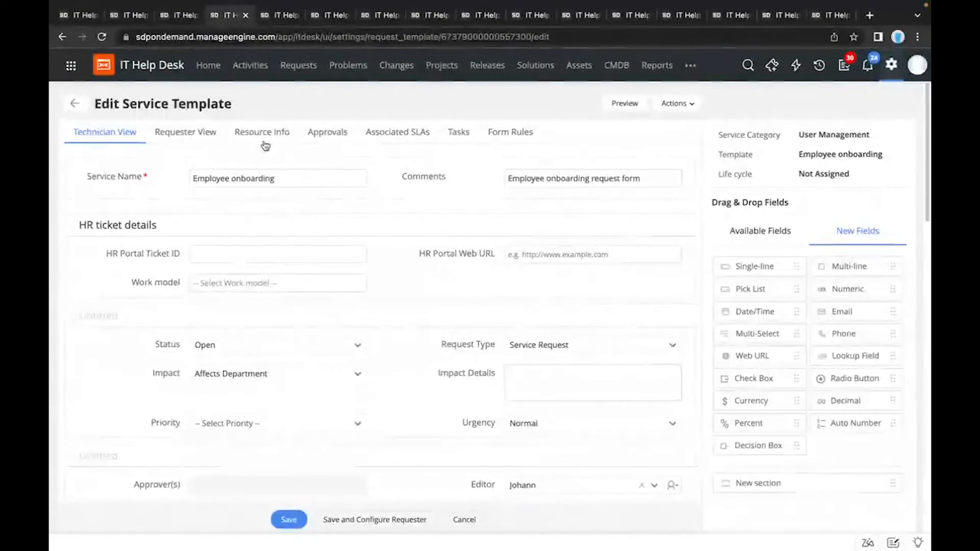
Step: Stay in the technician view and examine the remaining template fields down to Resolution, Cost Details and Associate Groups to Template
left_click(264, 144)
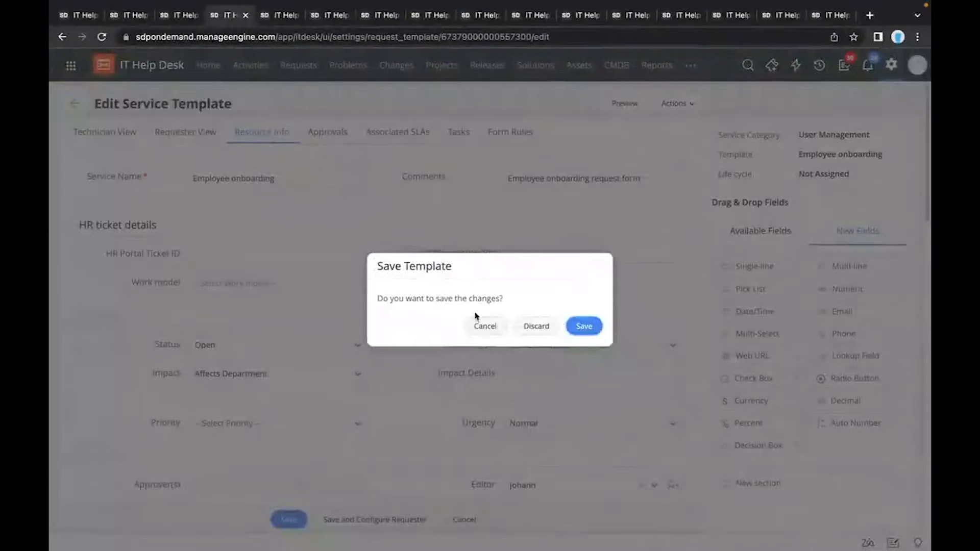
left_click(480, 325)
scroll(388, 381, "down", 4)
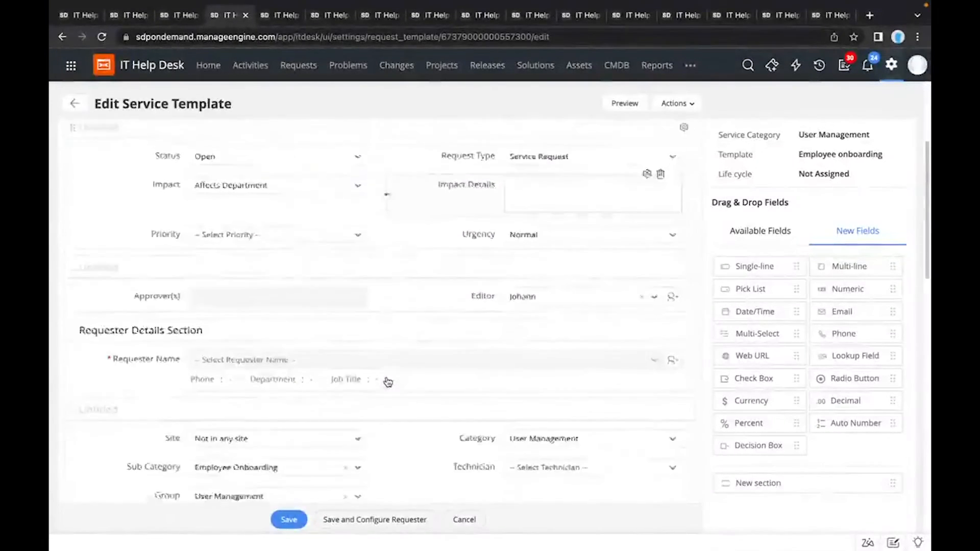
scroll(388, 381, "down", 10)
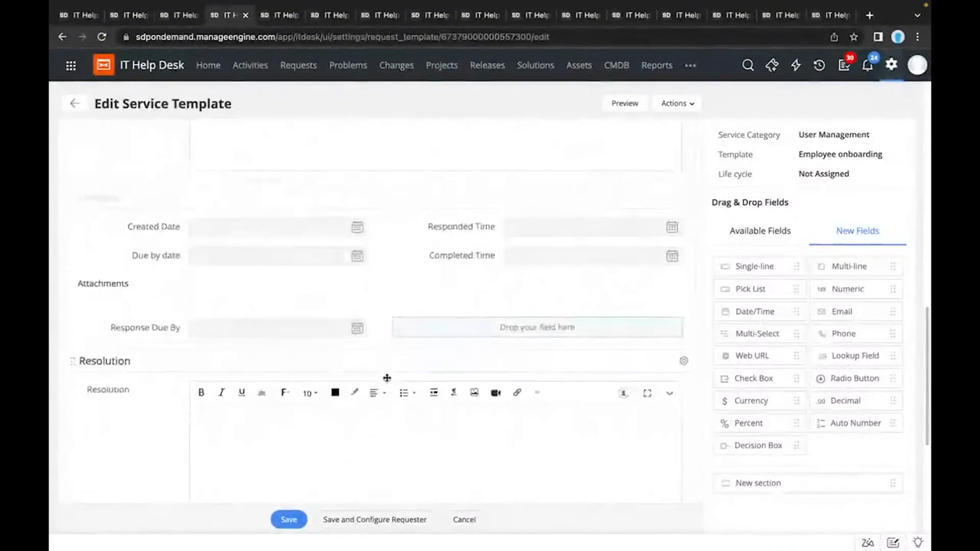
scroll(387, 379, "down", 5)
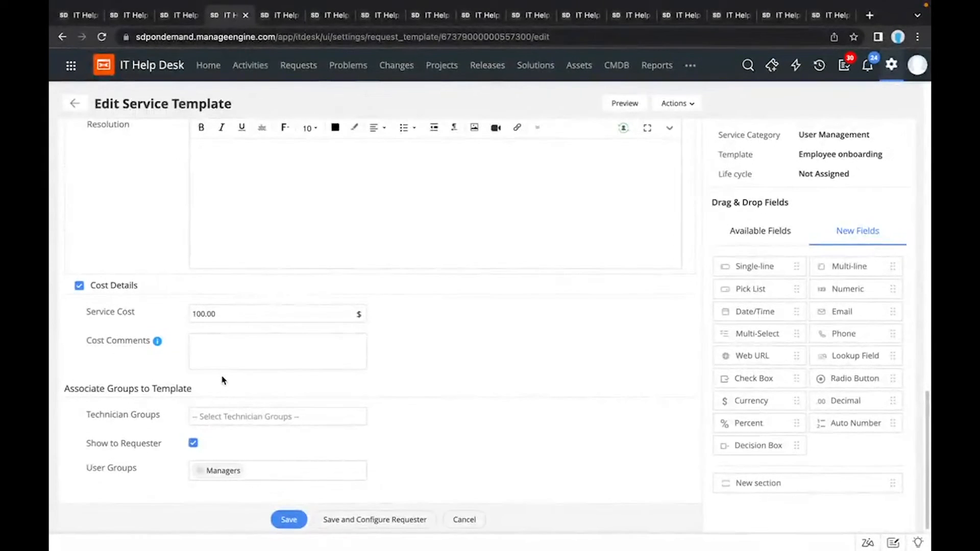
scroll(222, 380, "up", 15)
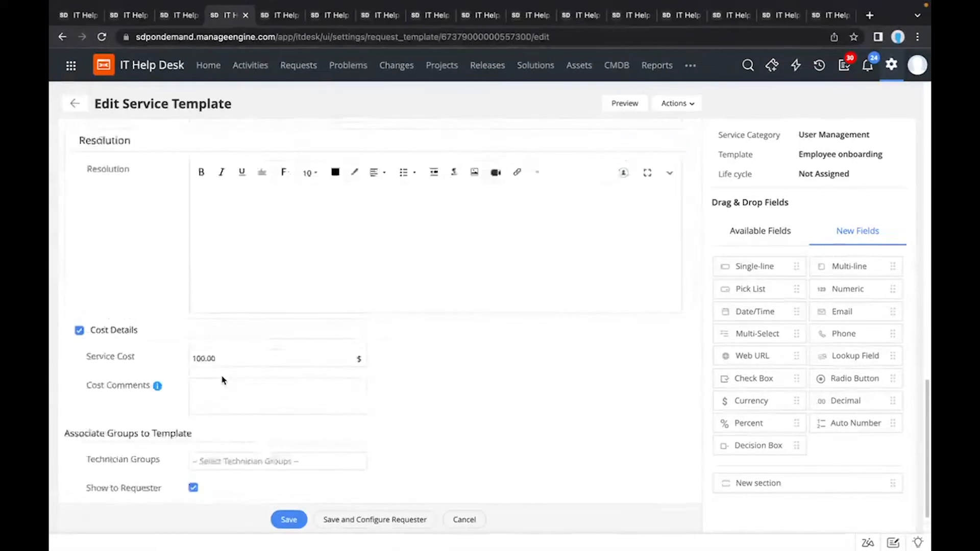
scroll(222, 380, "up", 3)
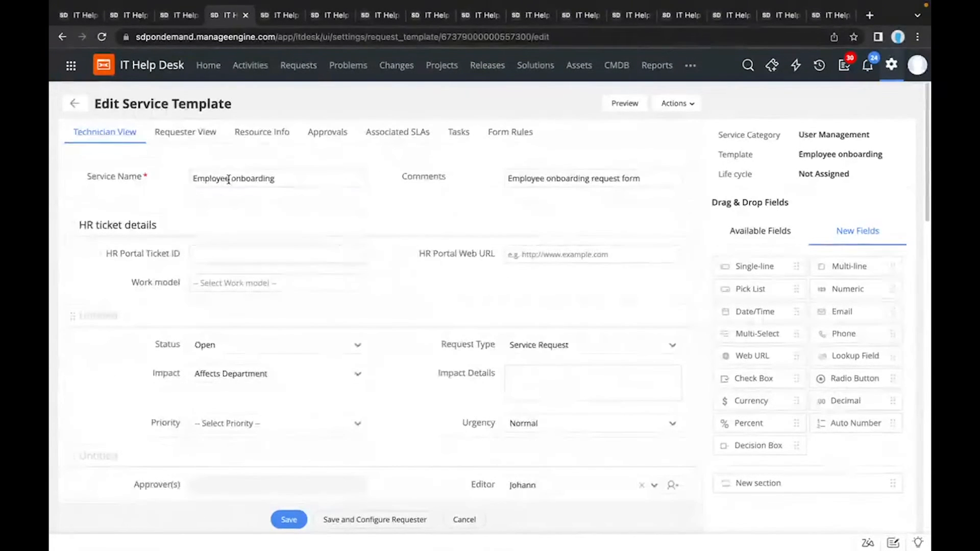
Step: Discard the unsaved template changes and review the resource information from New Hire Details through the required accessories
left_click(247, 137)
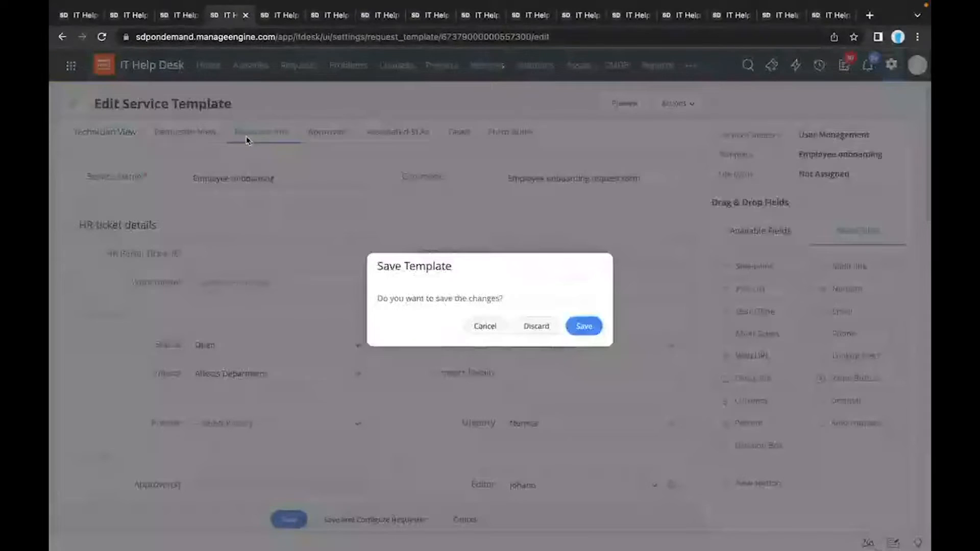
left_click(535, 327)
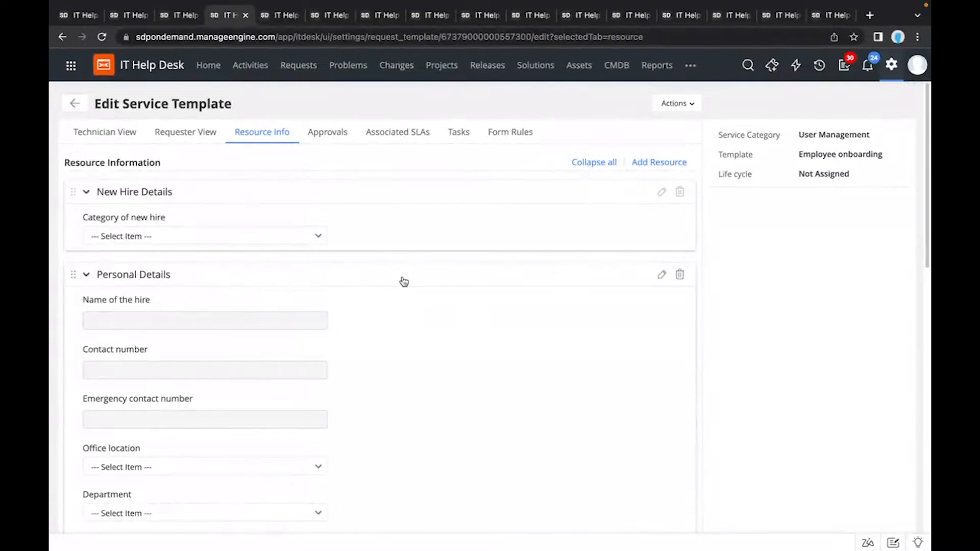
scroll(403, 282, "down", 1)
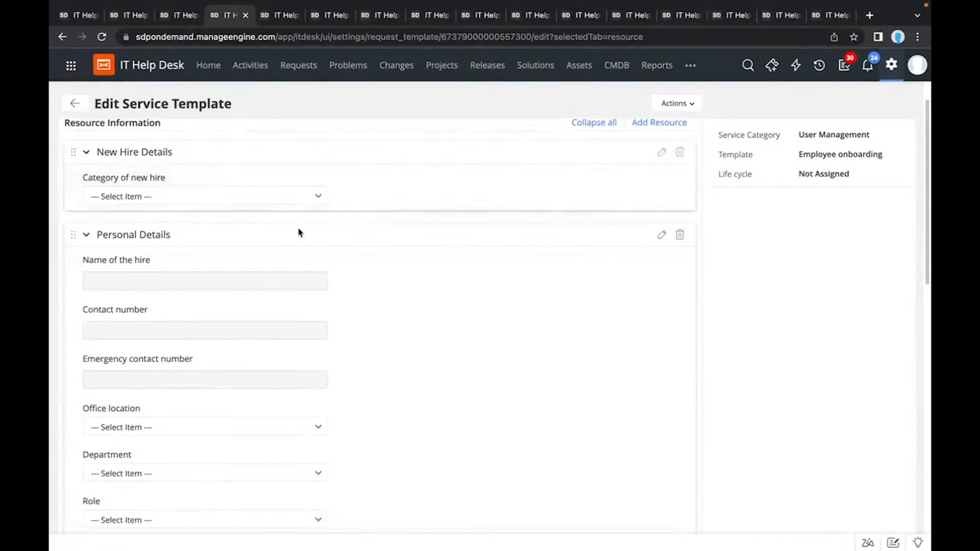
scroll(301, 235, "down", 1)
scroll(301, 235, "down", 5)
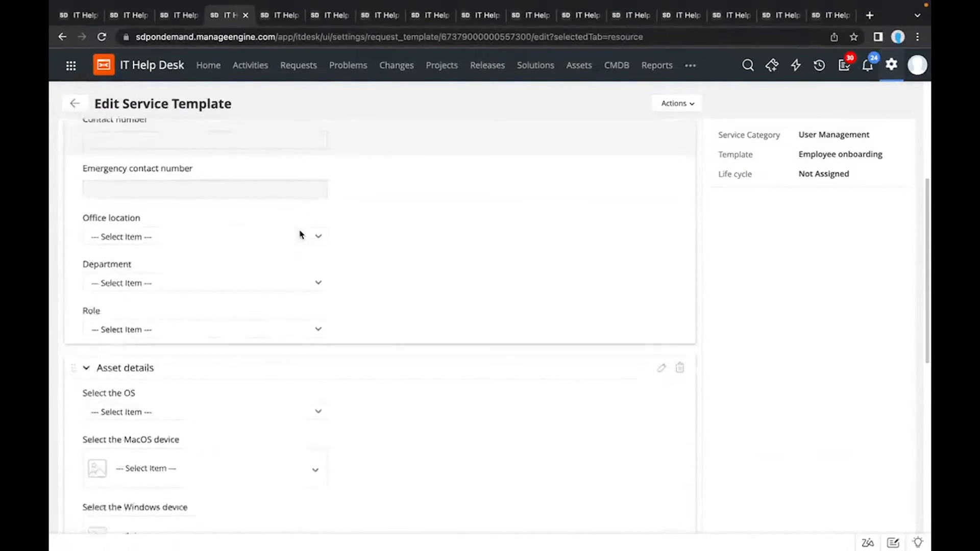
scroll(301, 234, "down", 8)
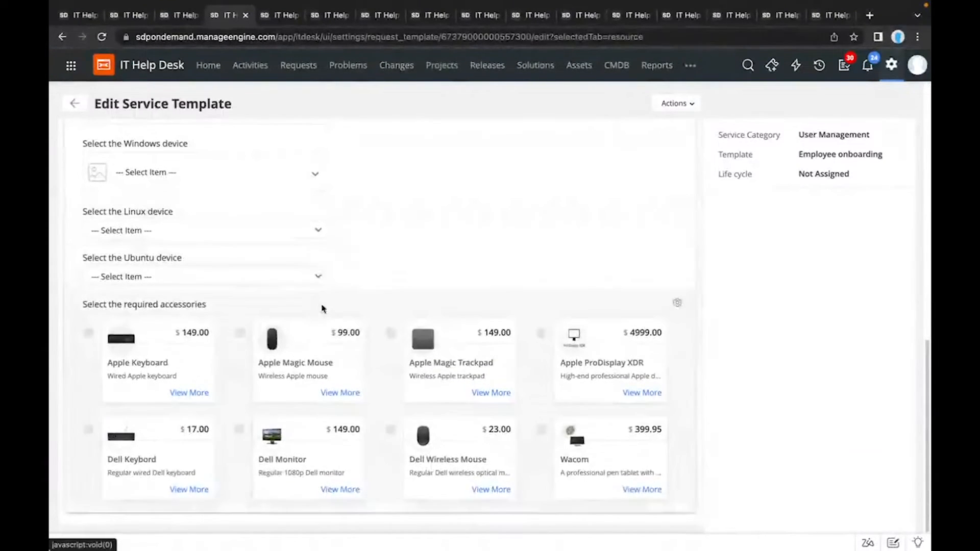
Step: Start a new resource, select the existing questions Address, Category of new hire and Choose the required laptop, and cancel the selection
scroll(289, 276, "up", 8)
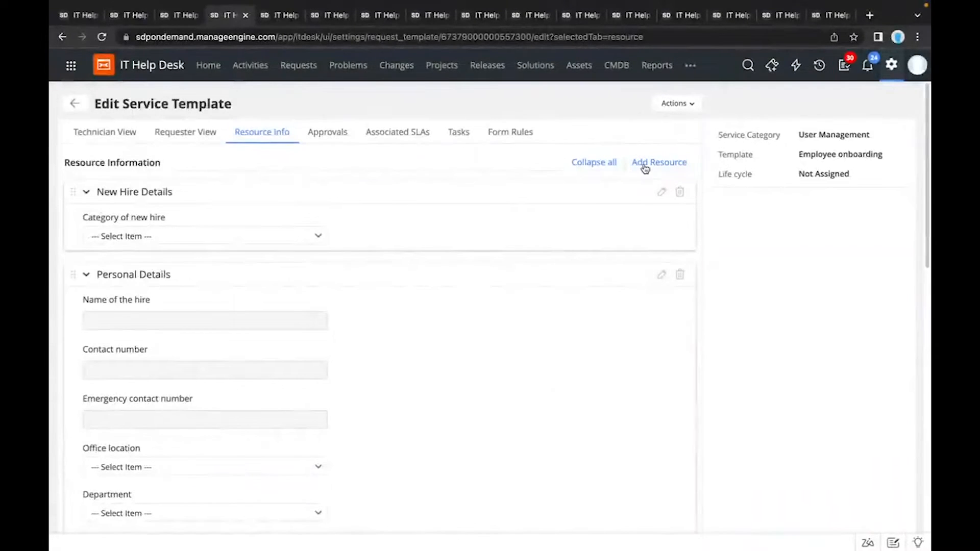
left_click(644, 164)
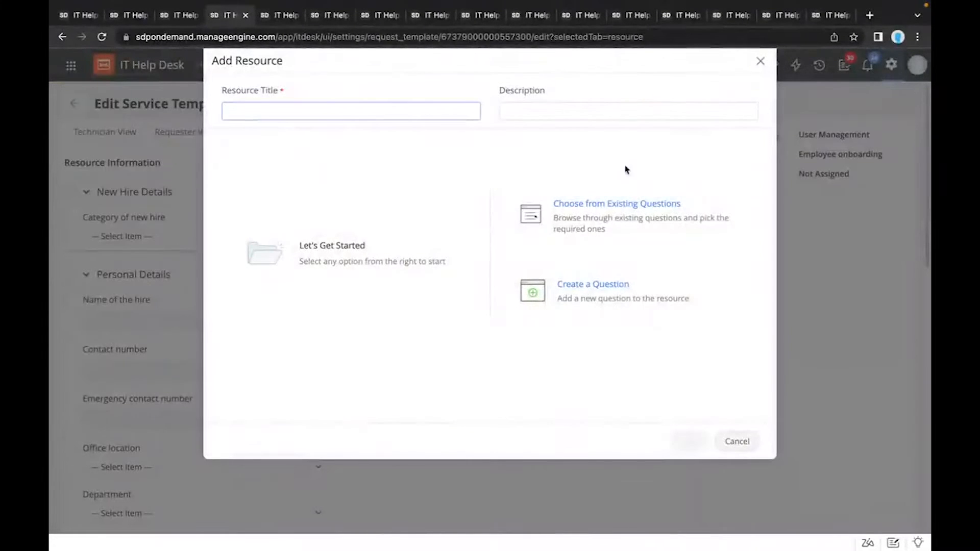
left_click(587, 205)
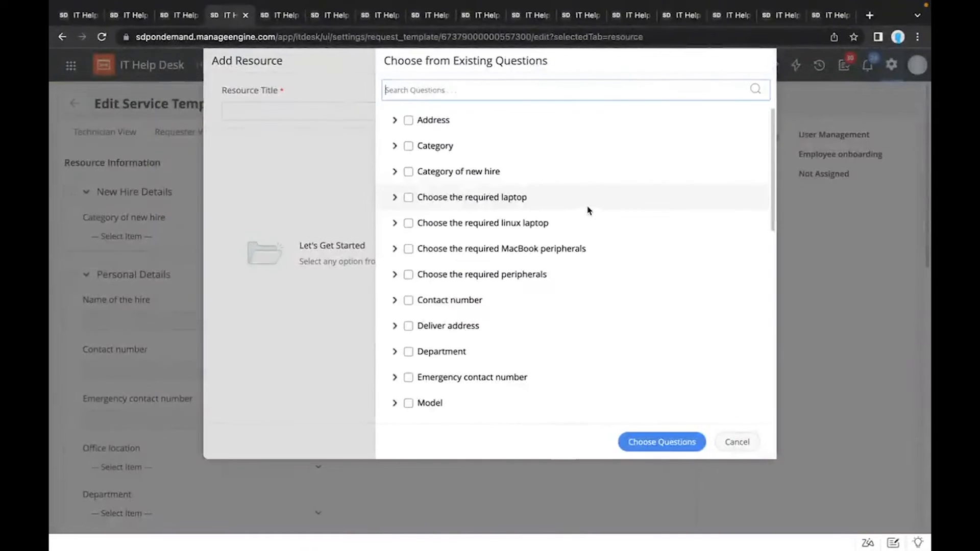
left_click(408, 120)
left_click(408, 171)
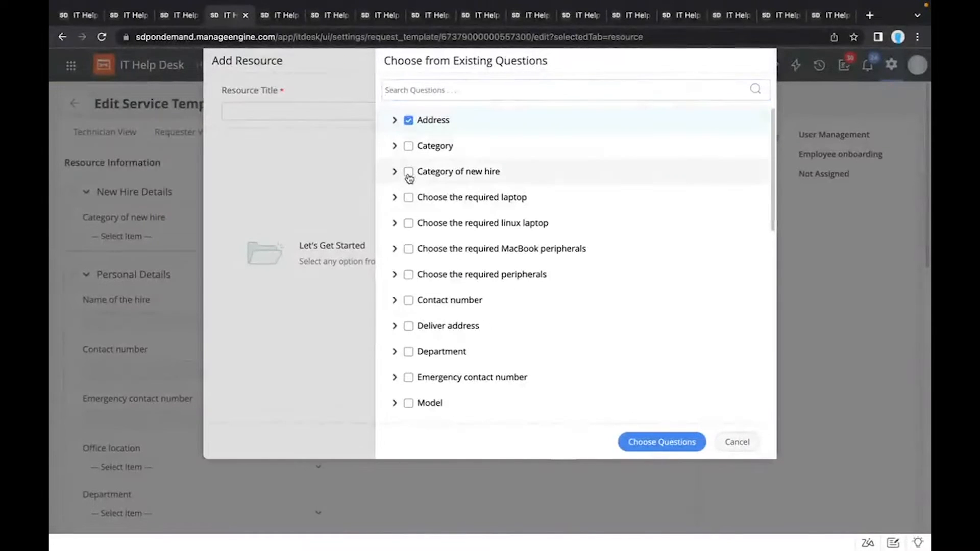
left_click(408, 198)
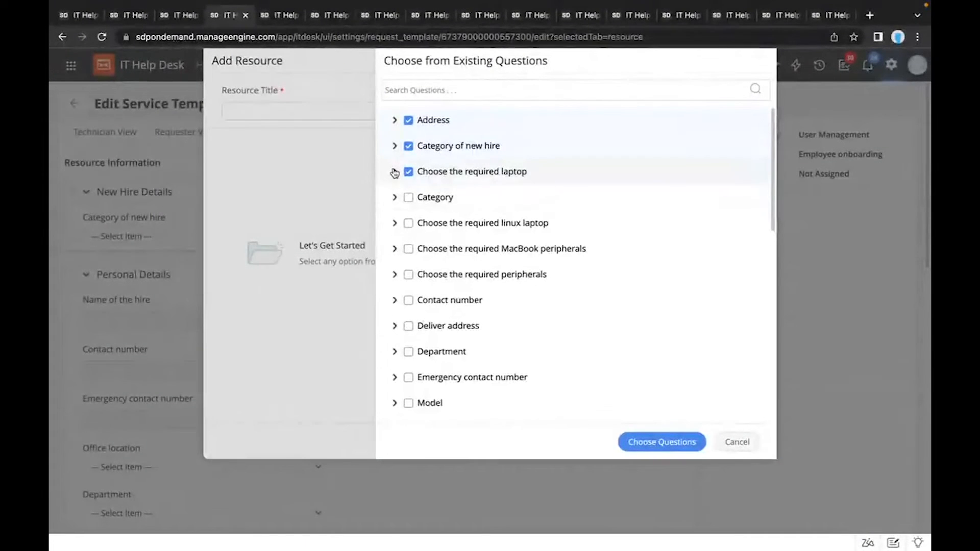
left_click(394, 172)
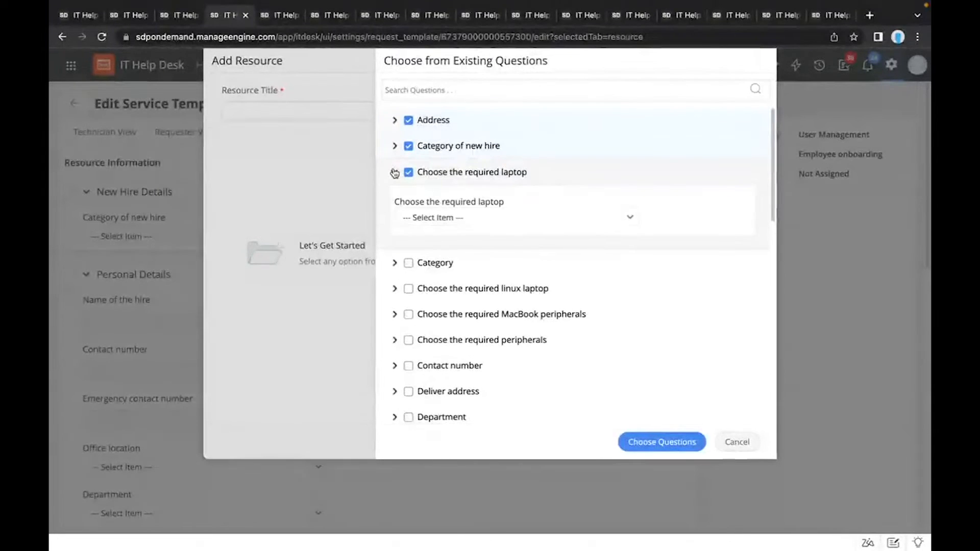
left_click(394, 146)
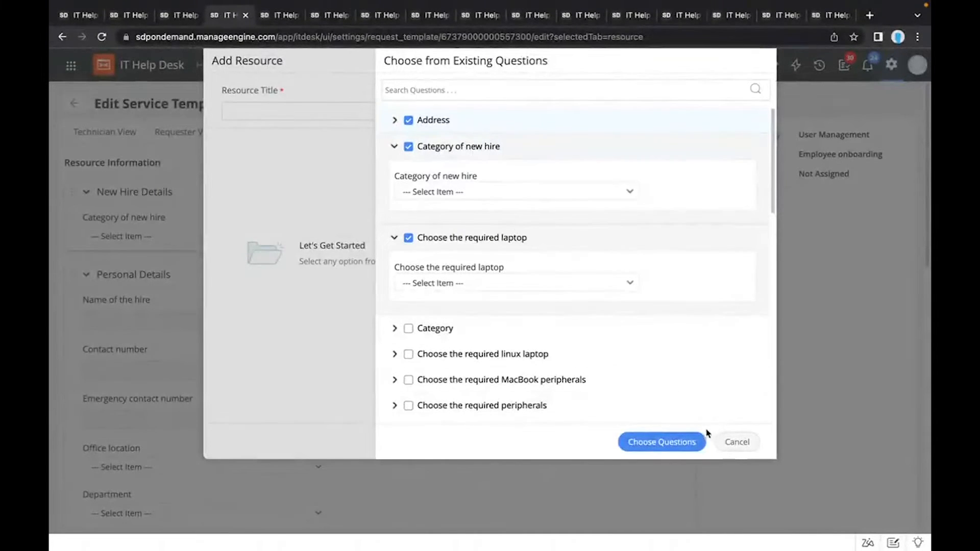
left_click(719, 441)
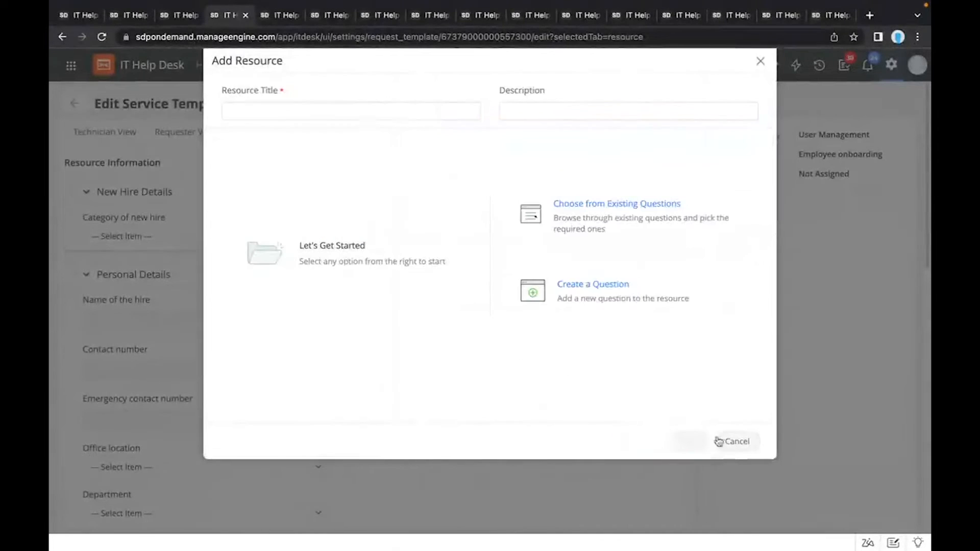
Step: Create a new resource question of type Check box with advanced layout enabled, and examine the available option sources
left_click(590, 285)
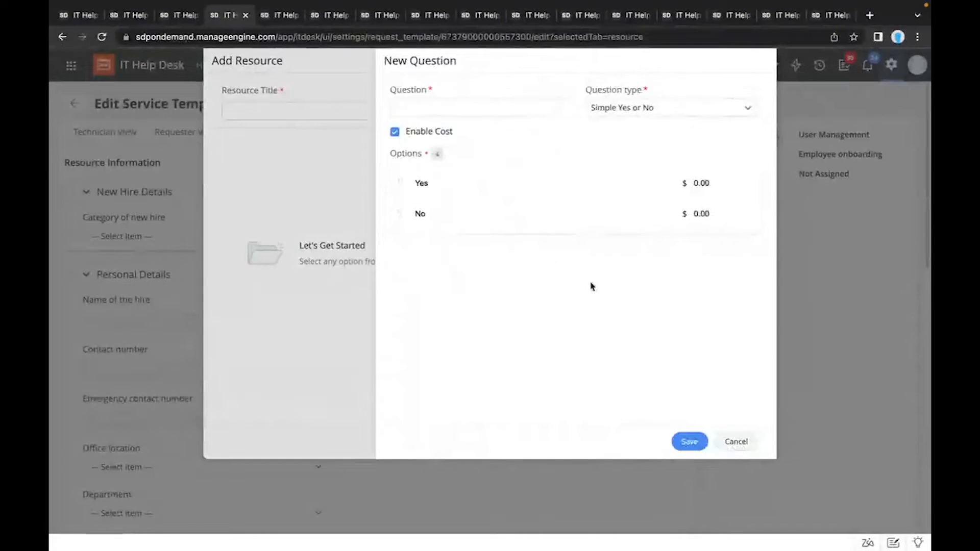
left_click(627, 109)
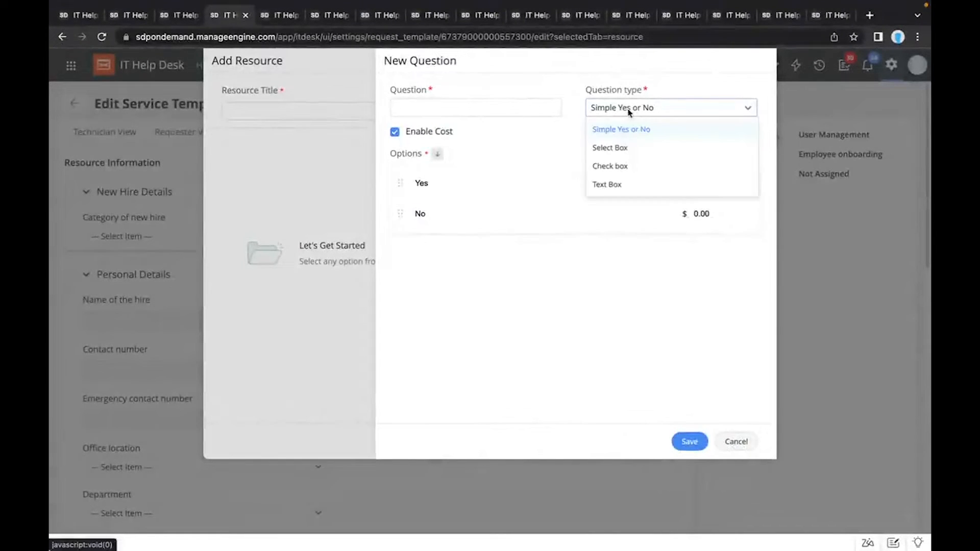
left_click(631, 167)
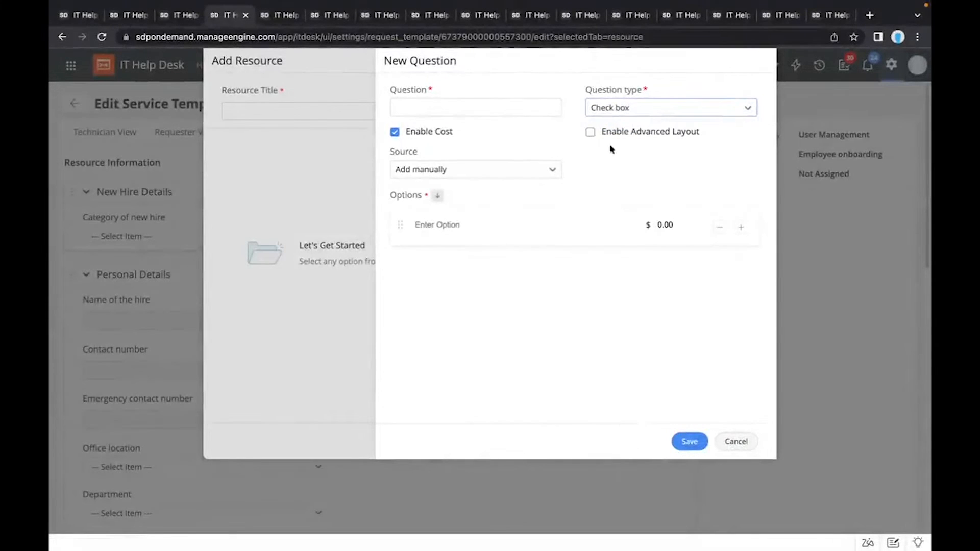
left_click(590, 133)
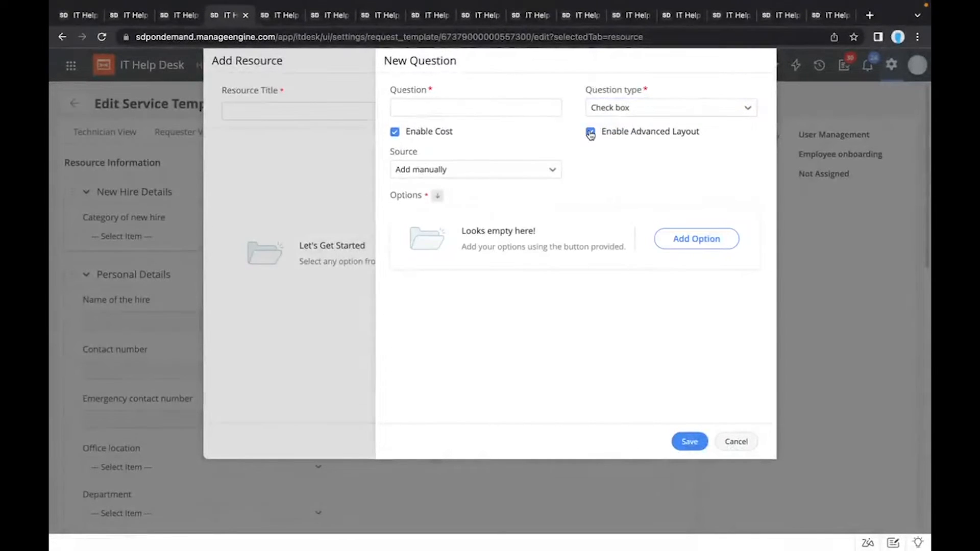
left_click(478, 173)
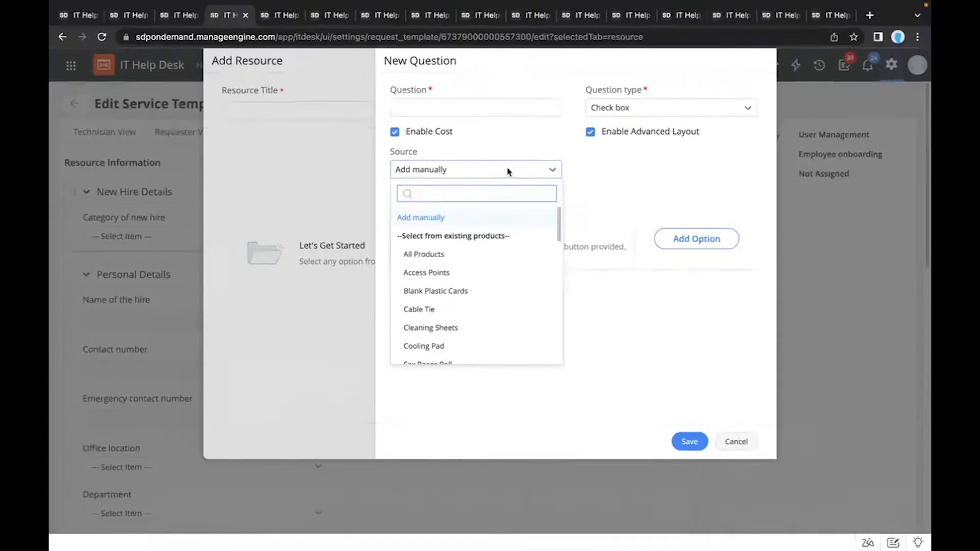
left_click(677, 192)
Step: Add an option named Dell lap to the question with the image Dell.jpeg and a cost of $3000.00
left_click(689, 237)
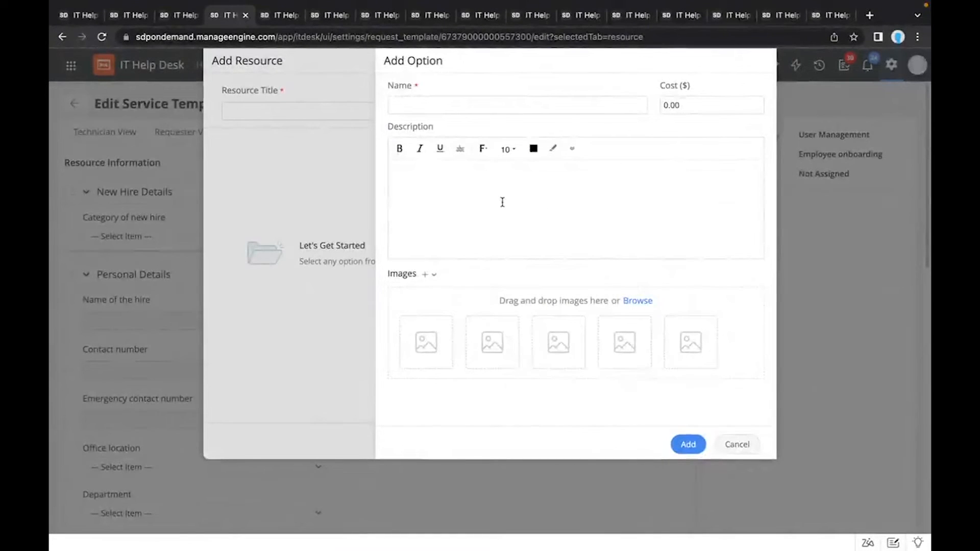
left_click(469, 100)
left_click(469, 133)
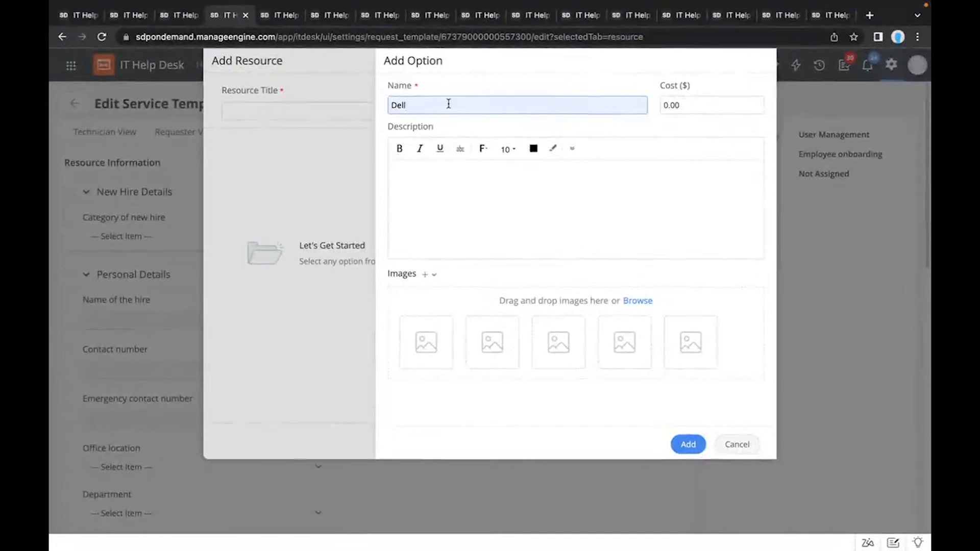
type("lap")
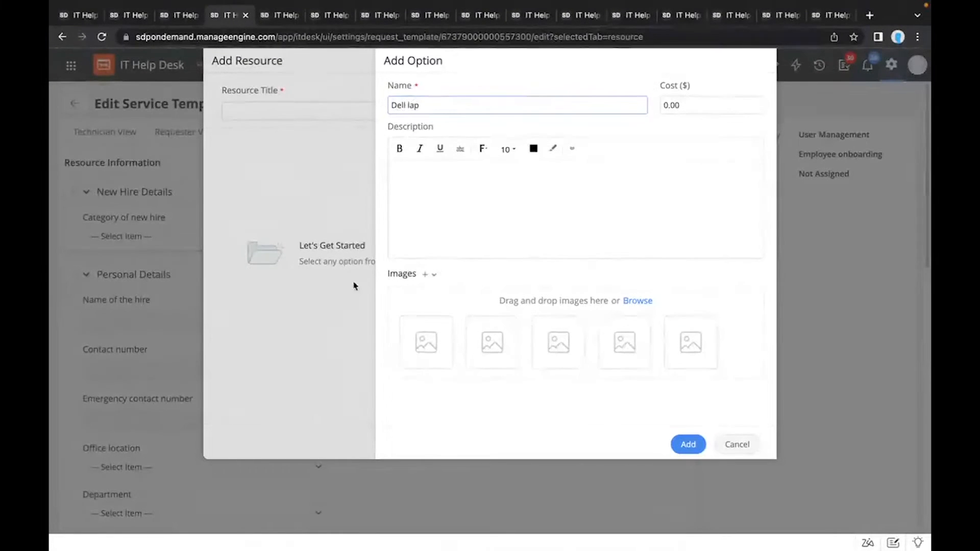
left_click(433, 341)
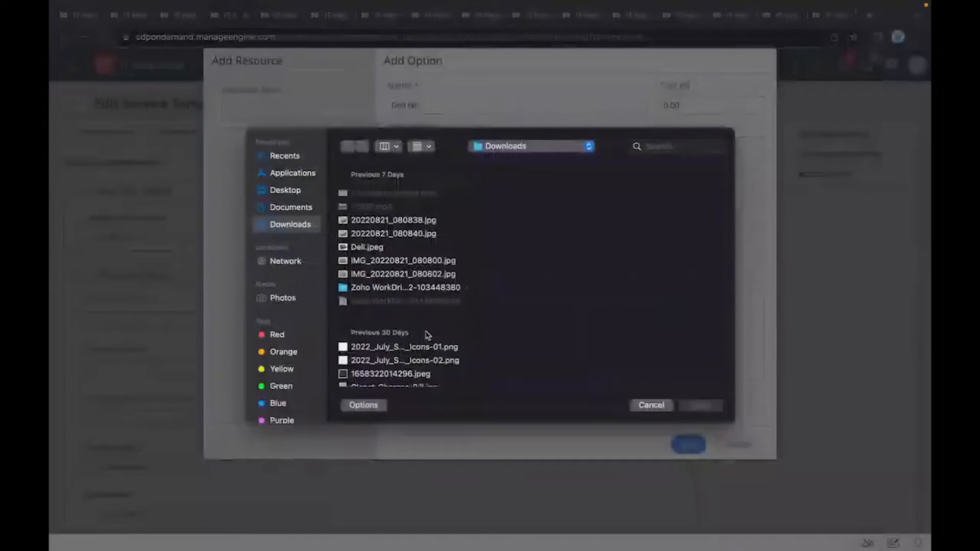
left_click(379, 248)
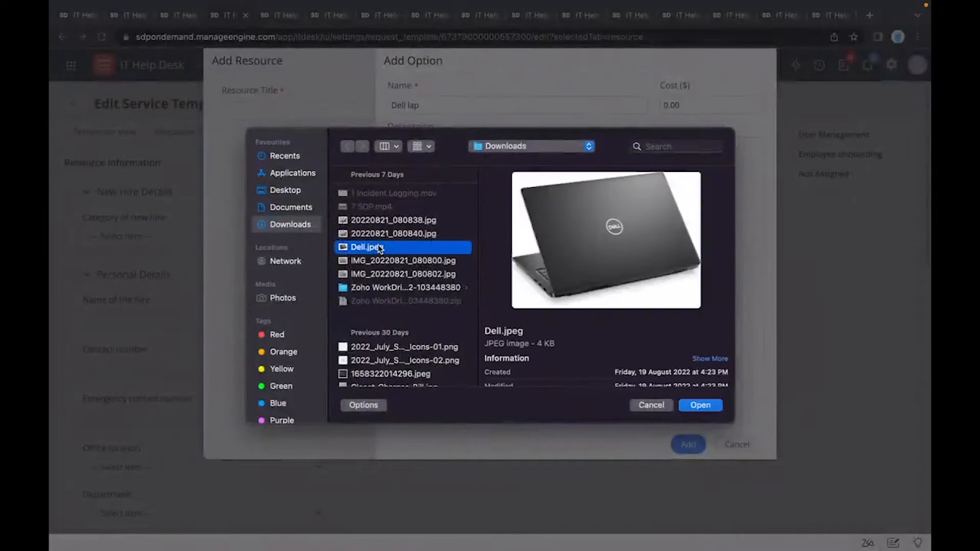
double_click(379, 249)
left_click(665, 100)
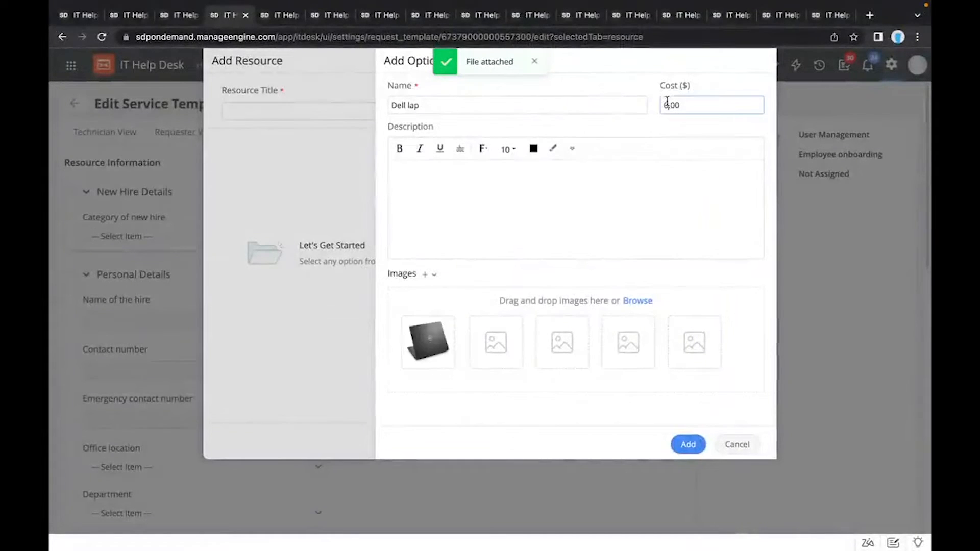
type("300")
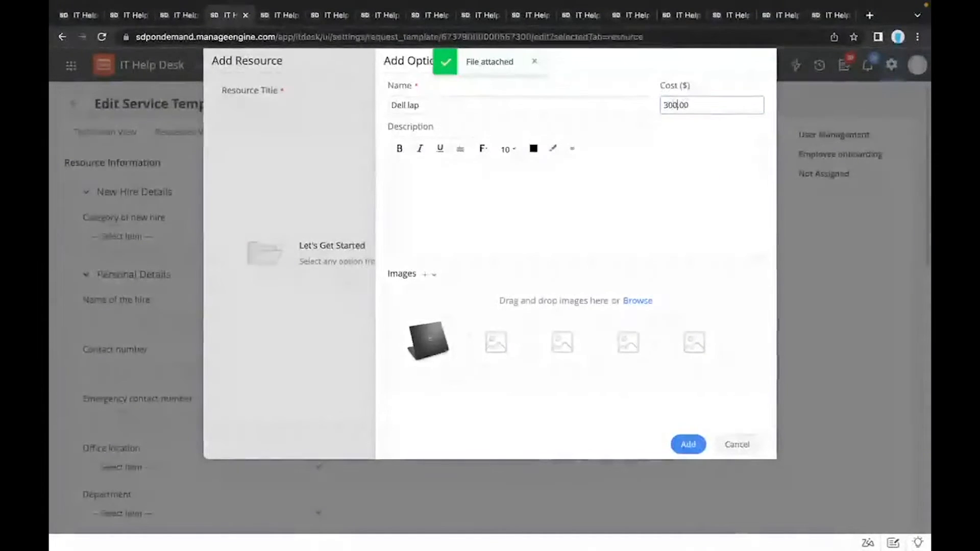
left_click(695, 440)
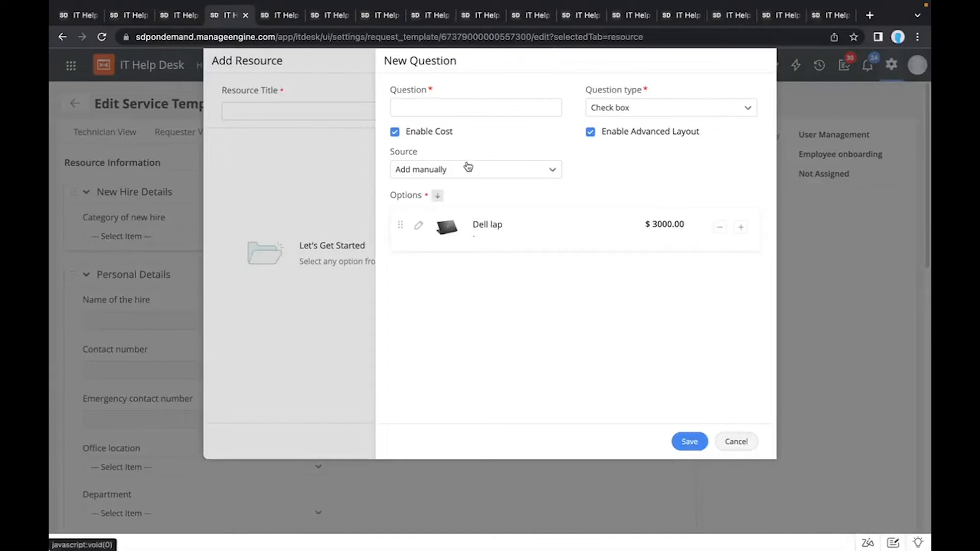
Step: Switch the question's option source to All Products and choose HP Envy as the option
left_click(469, 169)
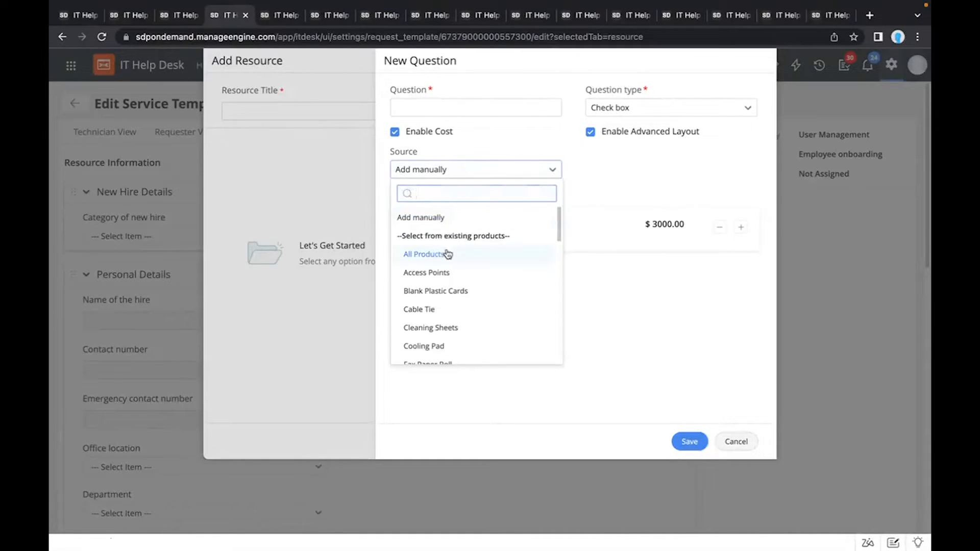
left_click(447, 254)
left_click(449, 227)
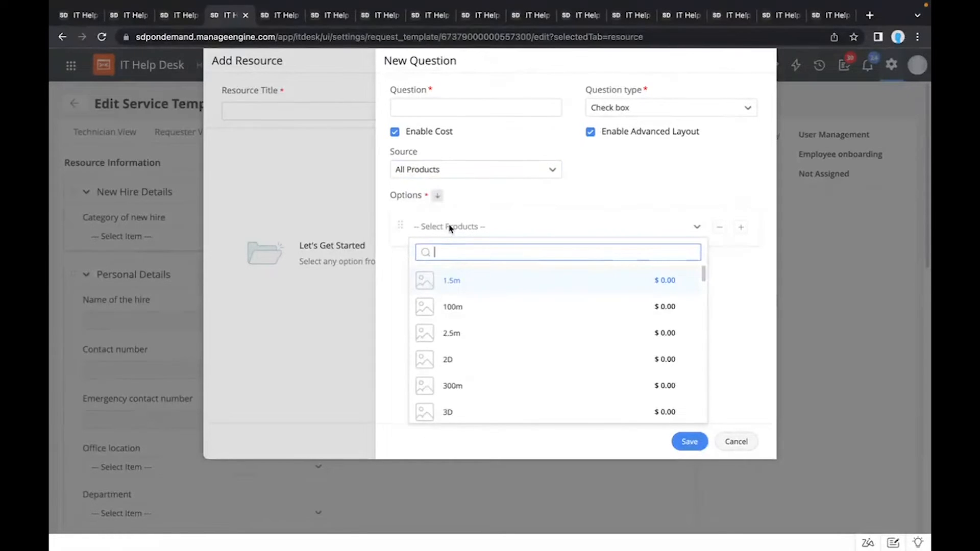
type("hp")
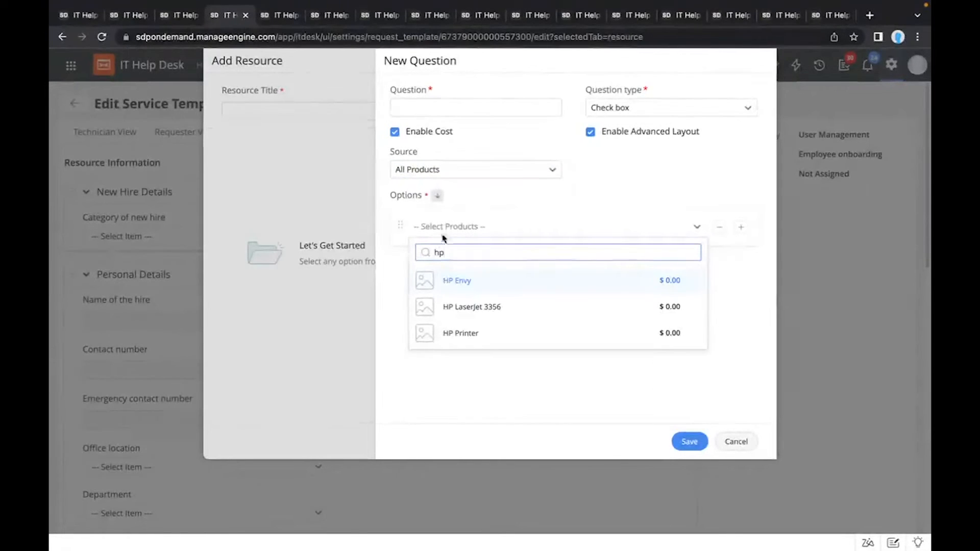
left_click(462, 285)
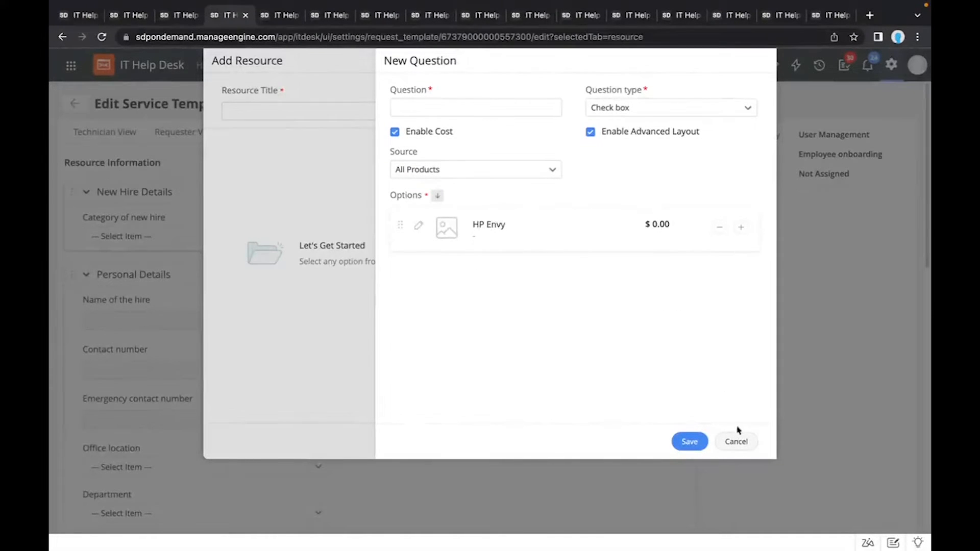
Step: Discard the unsaved question and close the new resource form
left_click(736, 442)
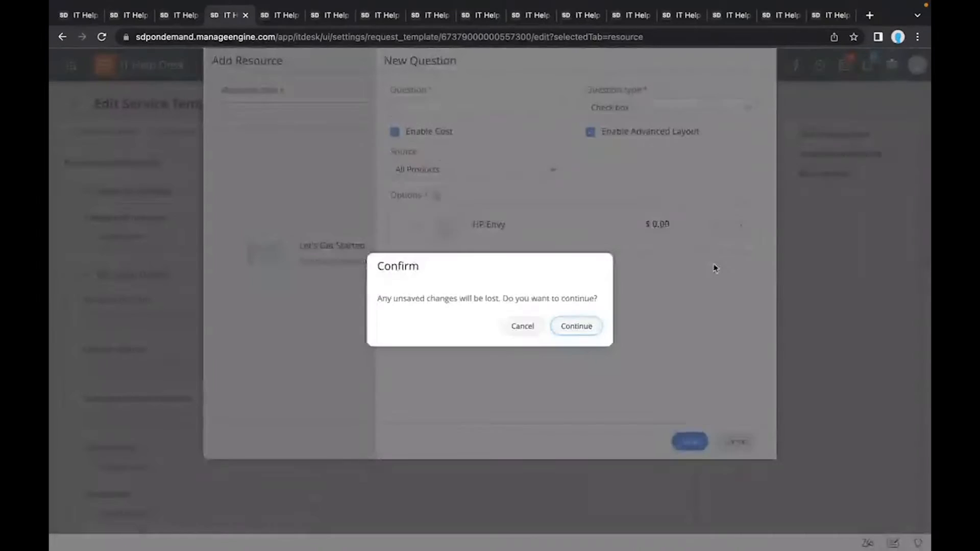
left_click(577, 329)
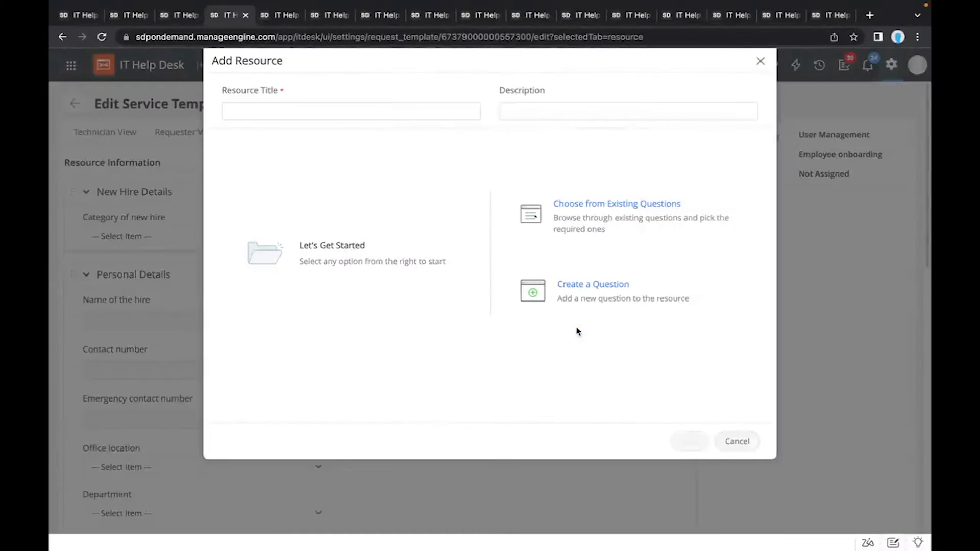
left_click(759, 62)
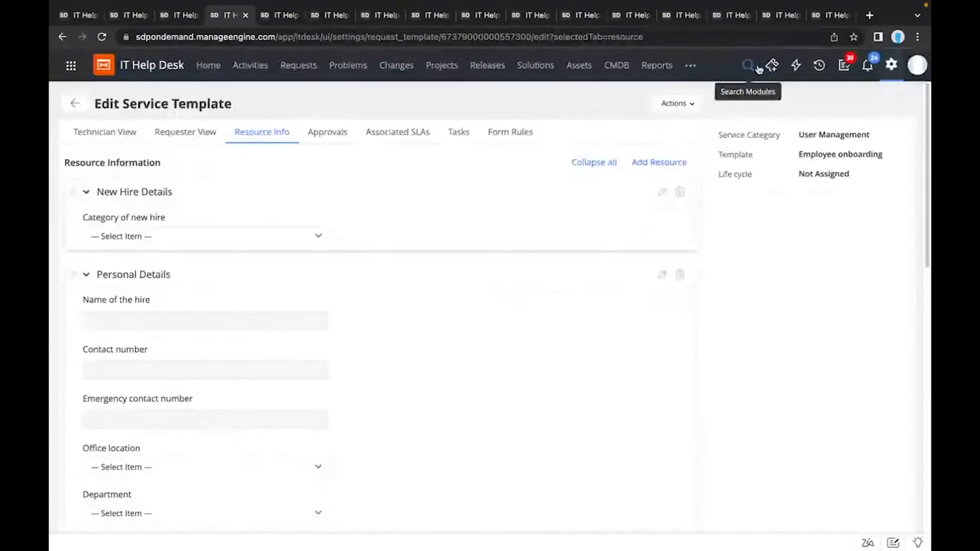
Step: Edit the template's approval details and add four more approval stages, Stage II through Stage V
left_click(328, 132)
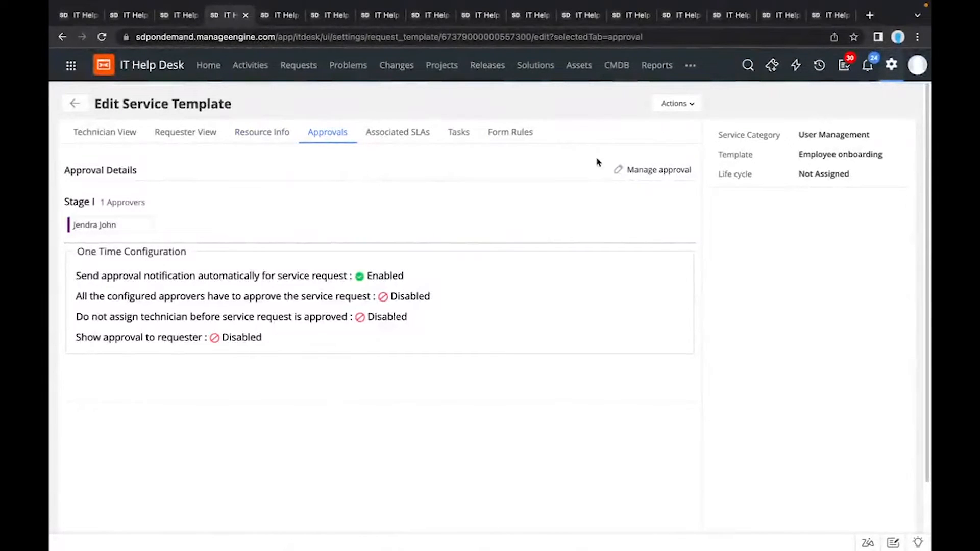
left_click(620, 171)
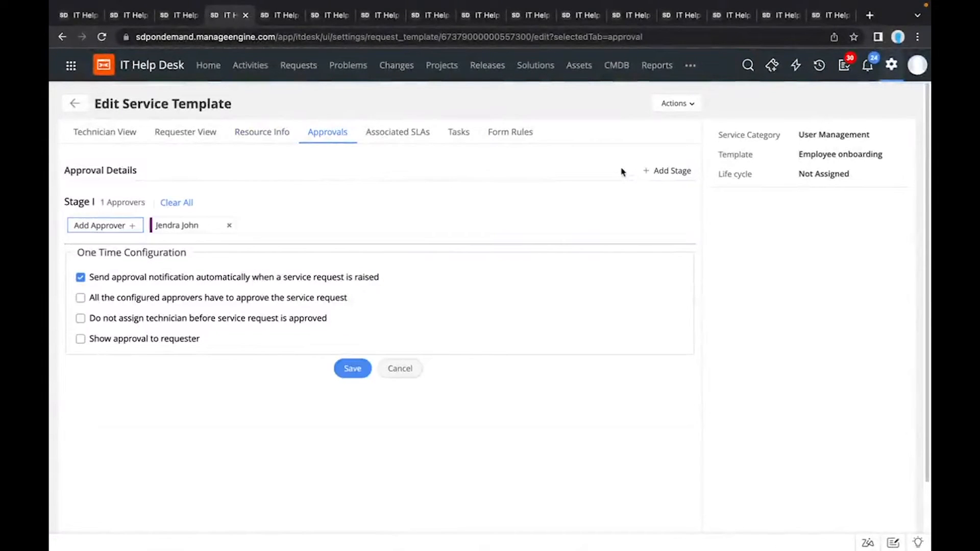
left_click(668, 172)
double_click(668, 173)
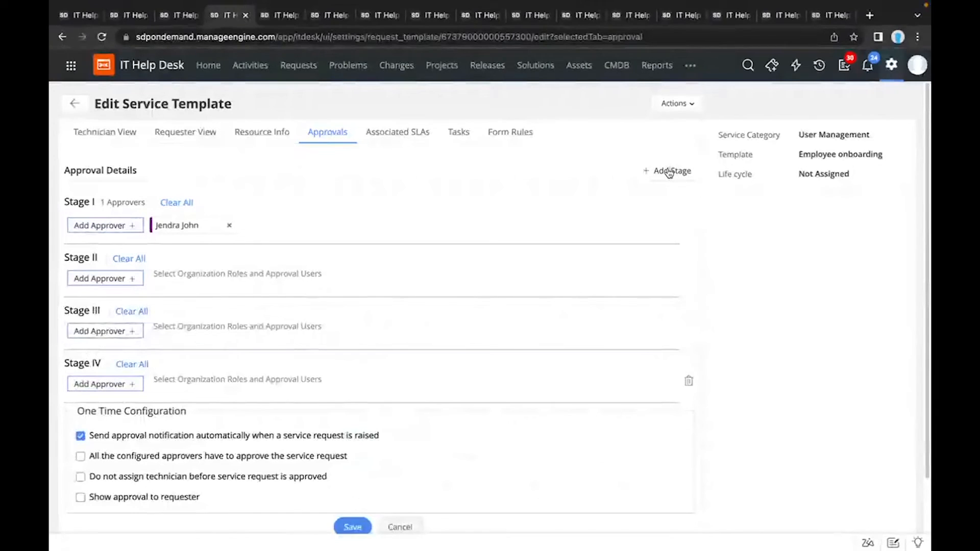
left_click(669, 173)
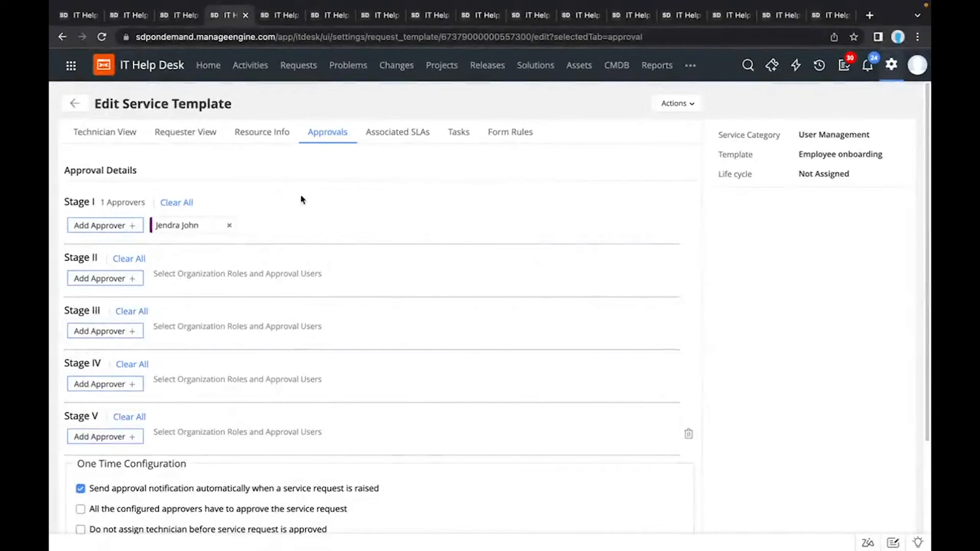
Step: Add the General Manager organization role as the Stage II approver and review the one-time approval configuration options
left_click(127, 278)
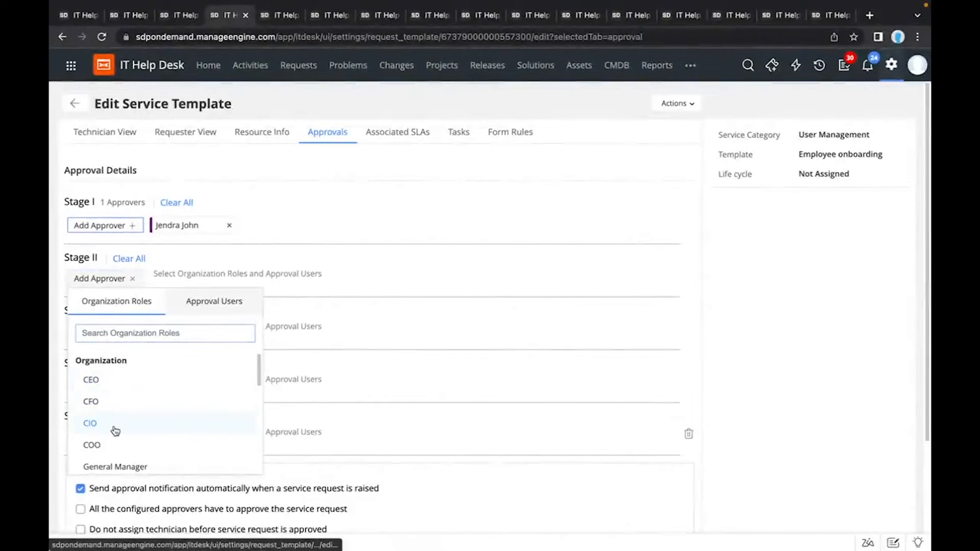
scroll(114, 432, "down", 1)
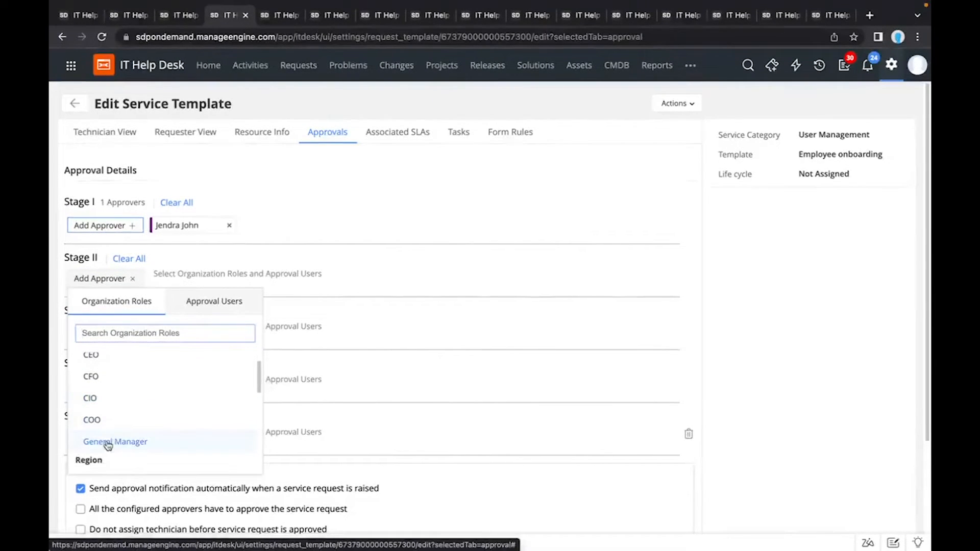
left_click(108, 443)
left_click(197, 312)
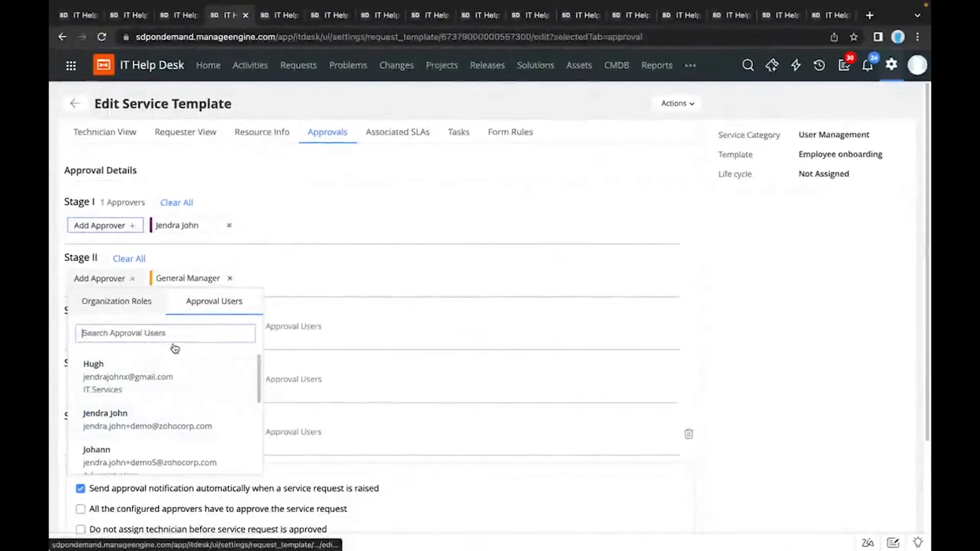
left_click(150, 313)
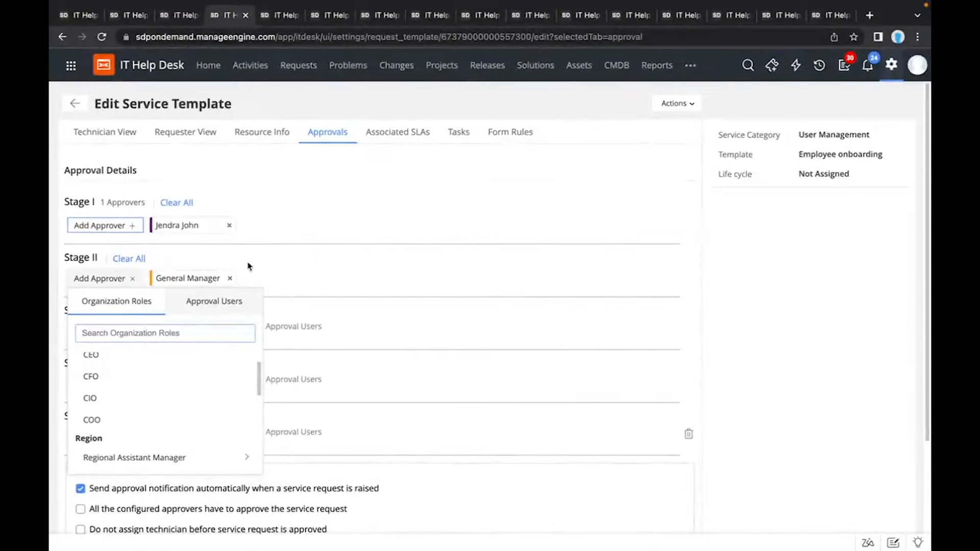
left_click(251, 279)
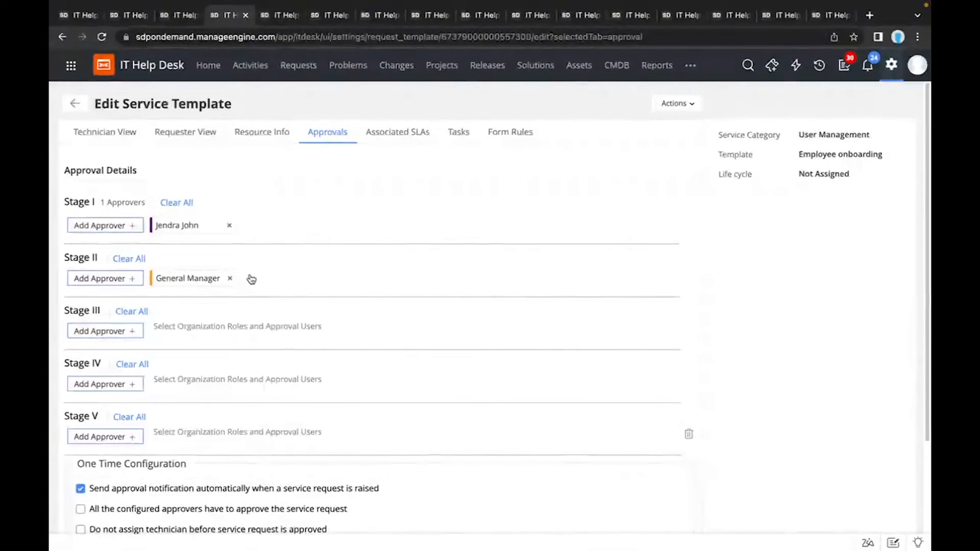
mouse_move(191, 279)
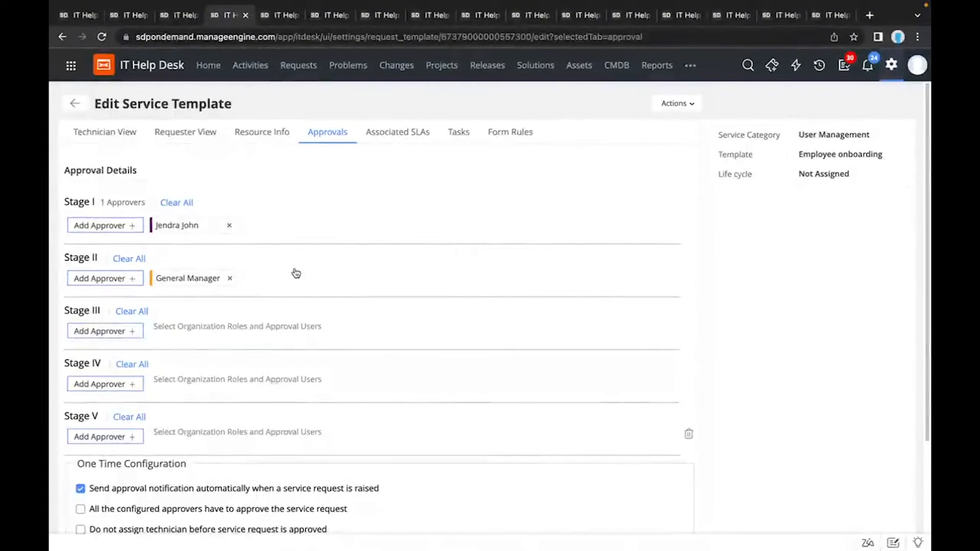
scroll(296, 273, "down", 2)
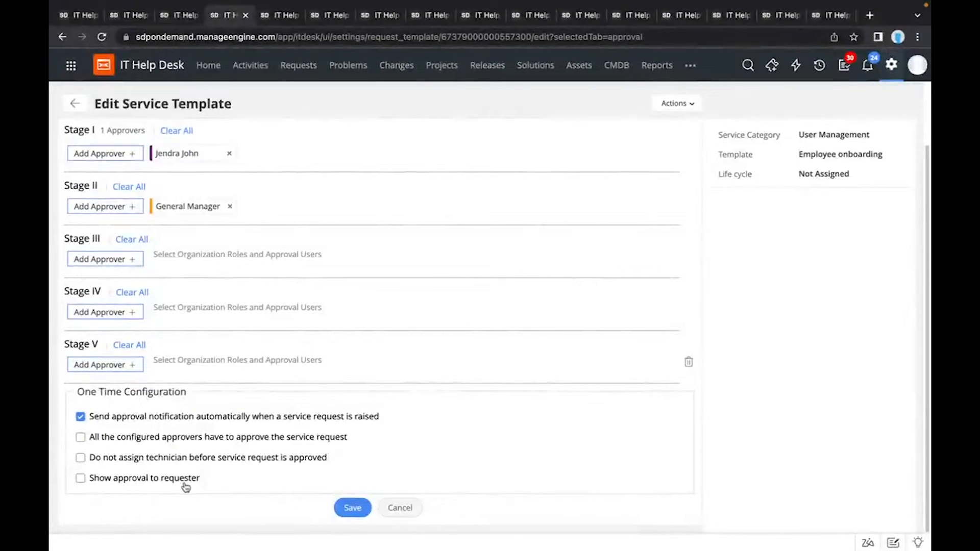
scroll(259, 322, "up", 2)
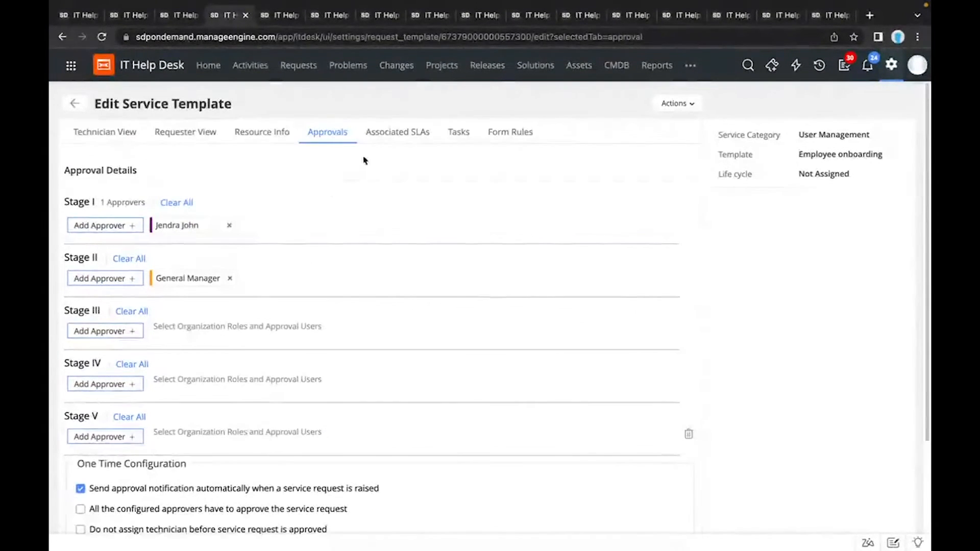
Step: Examine the template's associated SLAs and the forms for creating a new SLA and associating an existing one, discarding both forms
left_click(385, 146)
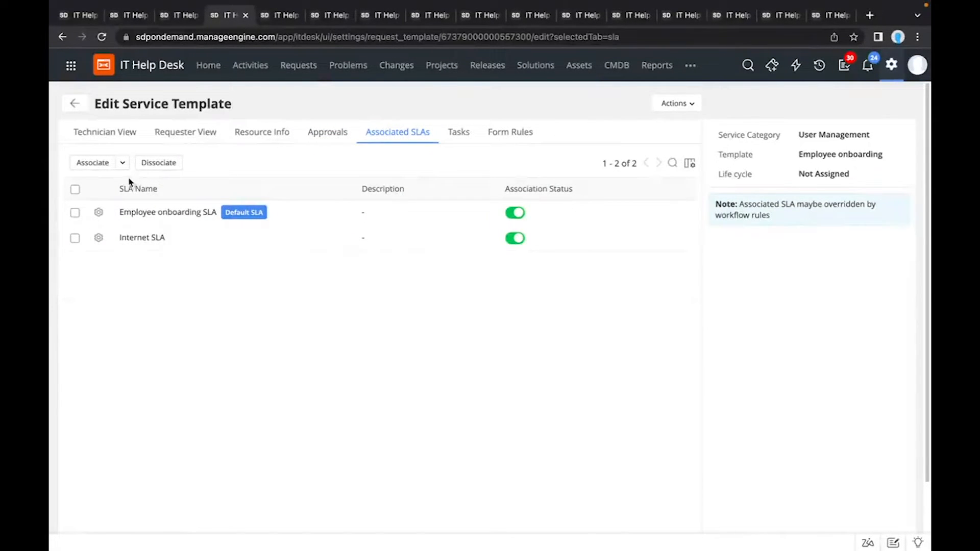
left_click(122, 163)
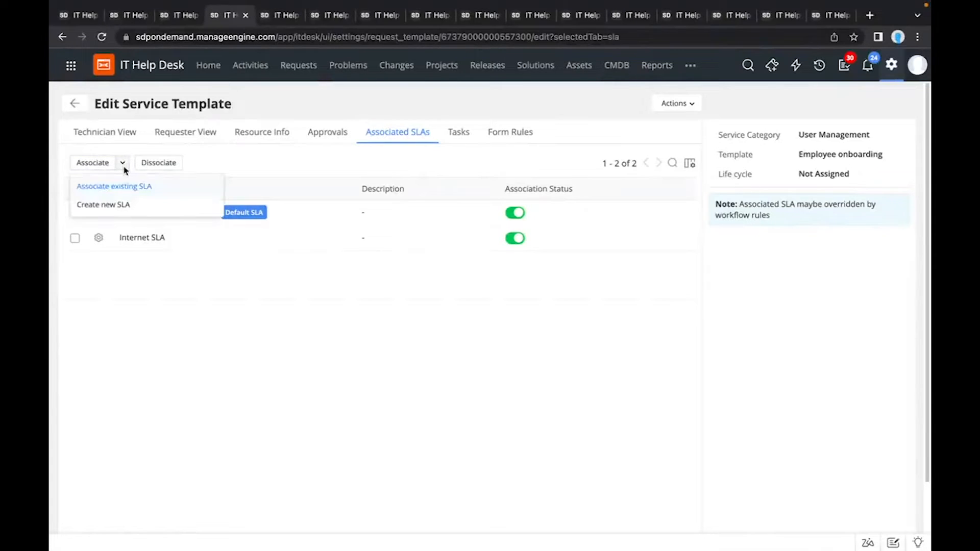
left_click(130, 205)
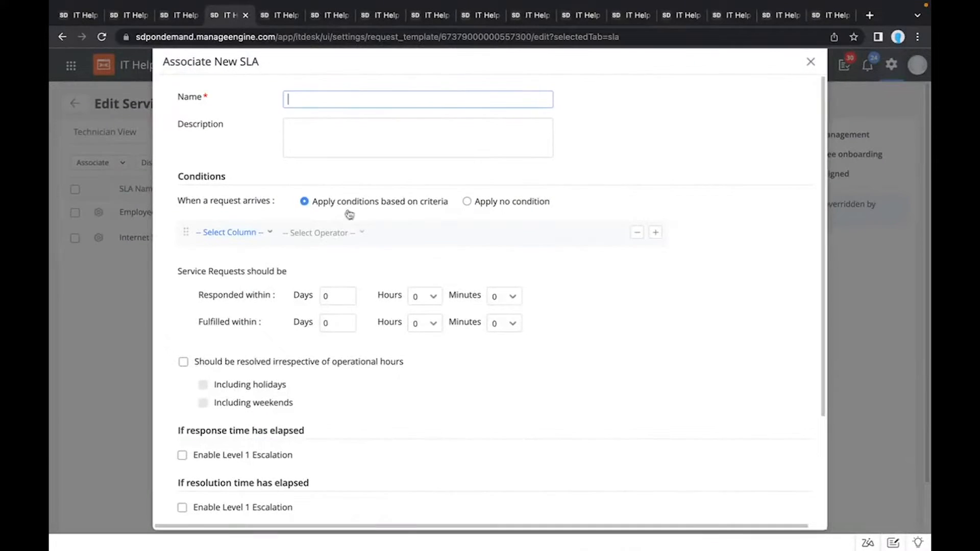
scroll(351, 226, "down", 3)
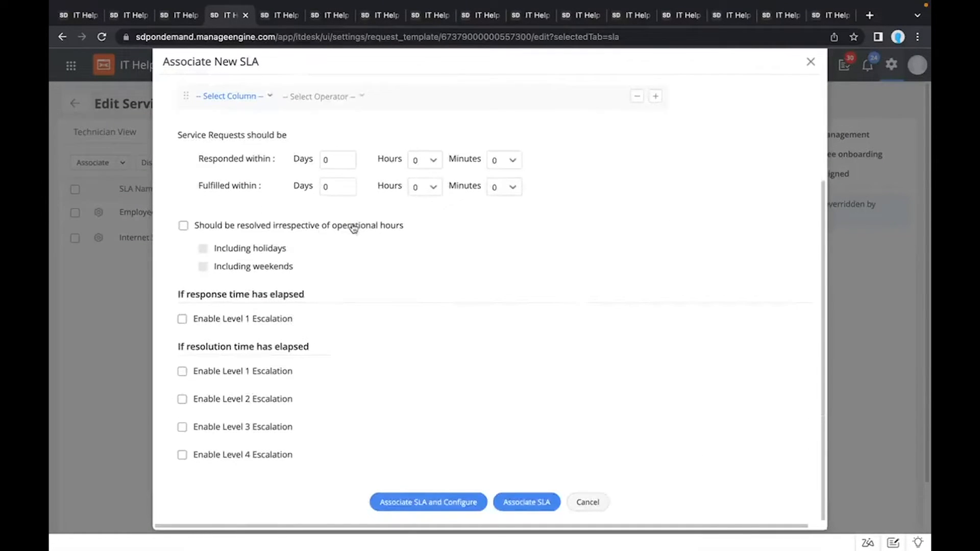
left_click(587, 501)
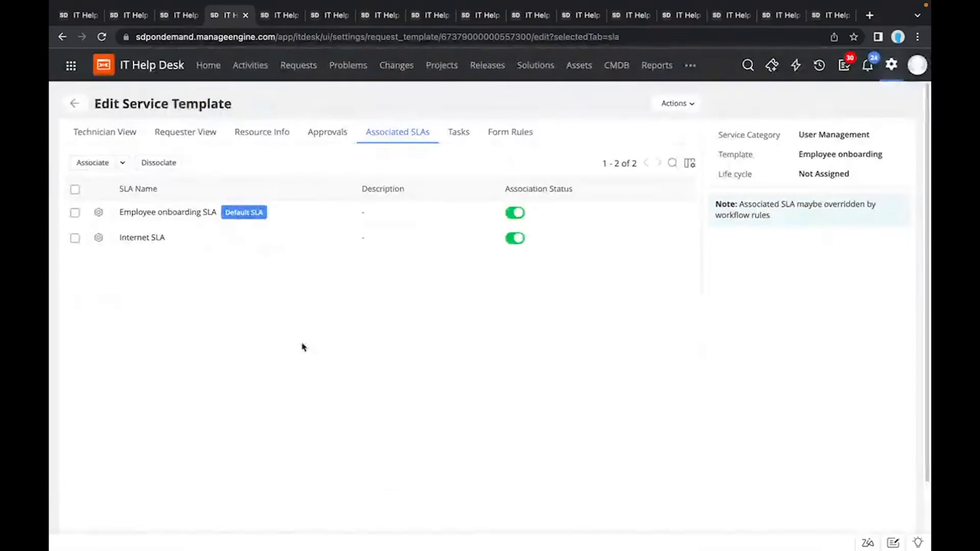
left_click(105, 163)
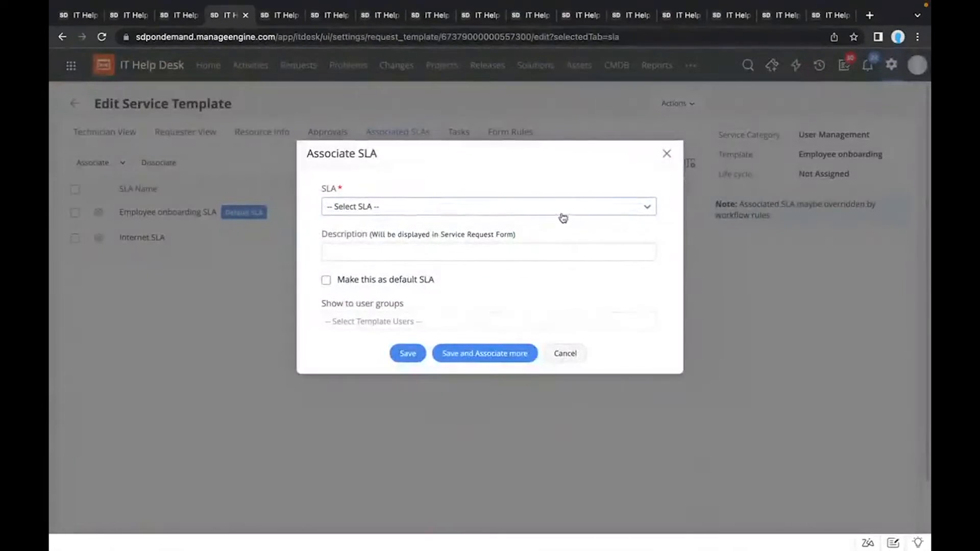
left_click(666, 154)
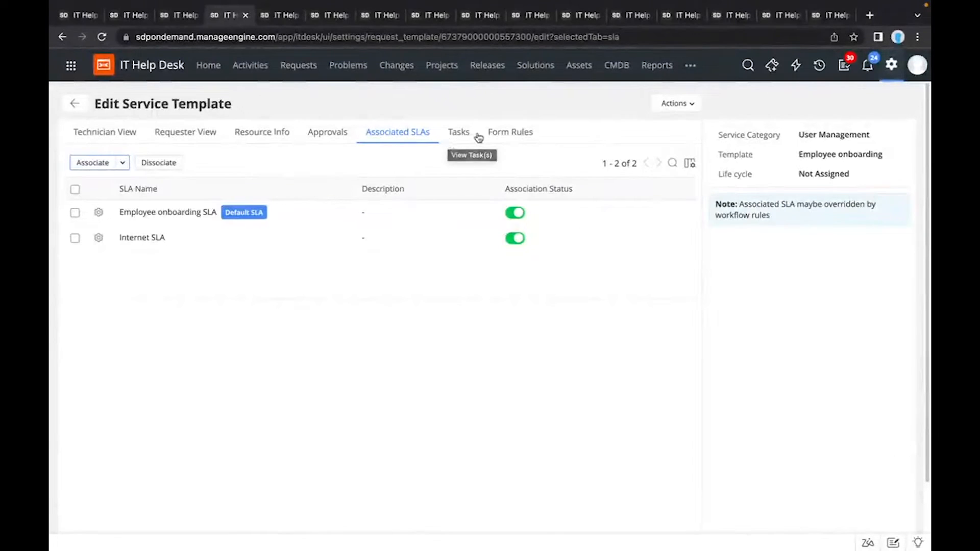
Step: Review the Employee onboarding template's form rules and leave the template editor
left_click(504, 140)
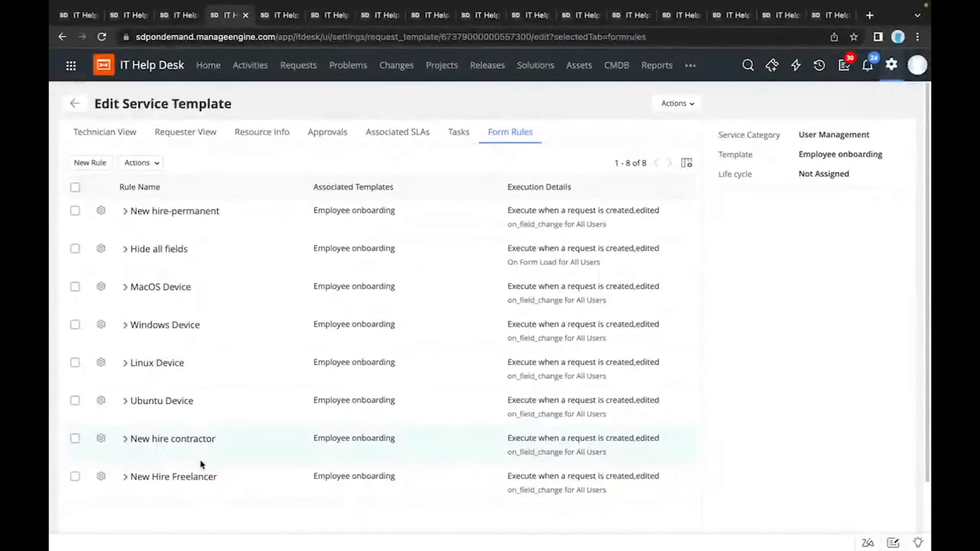
scroll(150, 253, "down", 1)
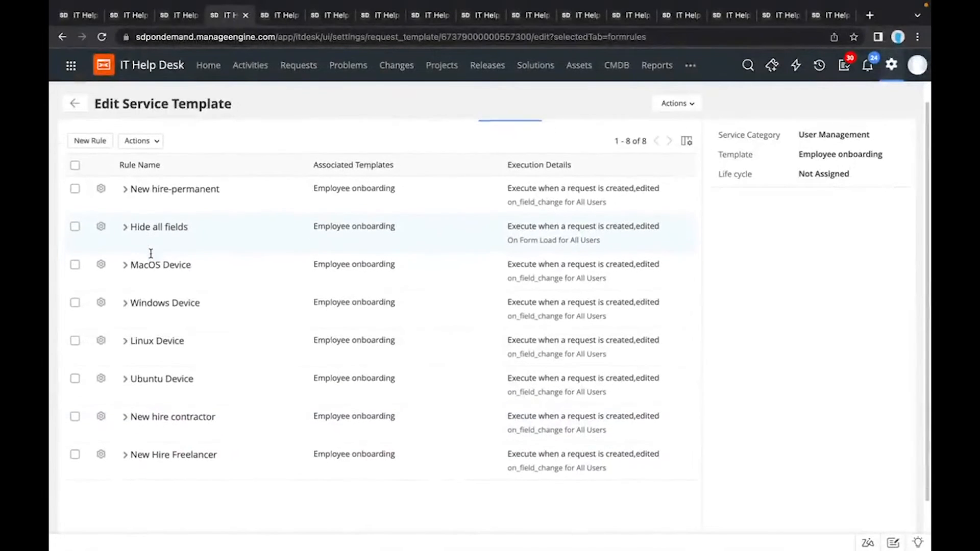
scroll(151, 257, "up", 1)
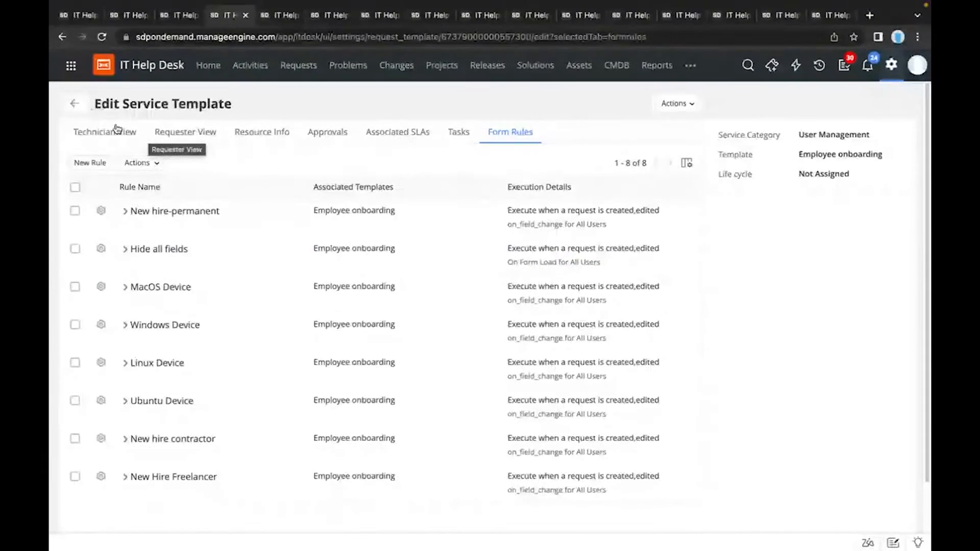
left_click(83, 106)
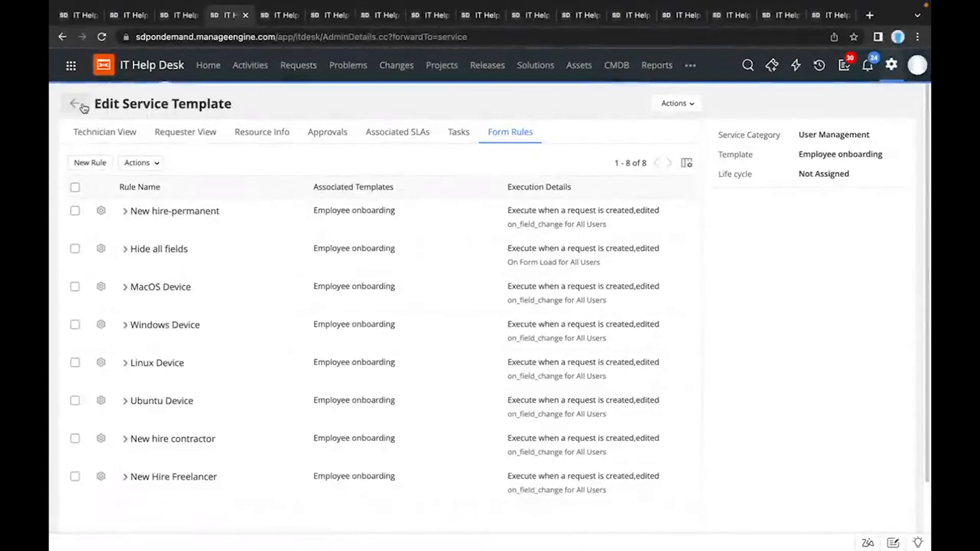
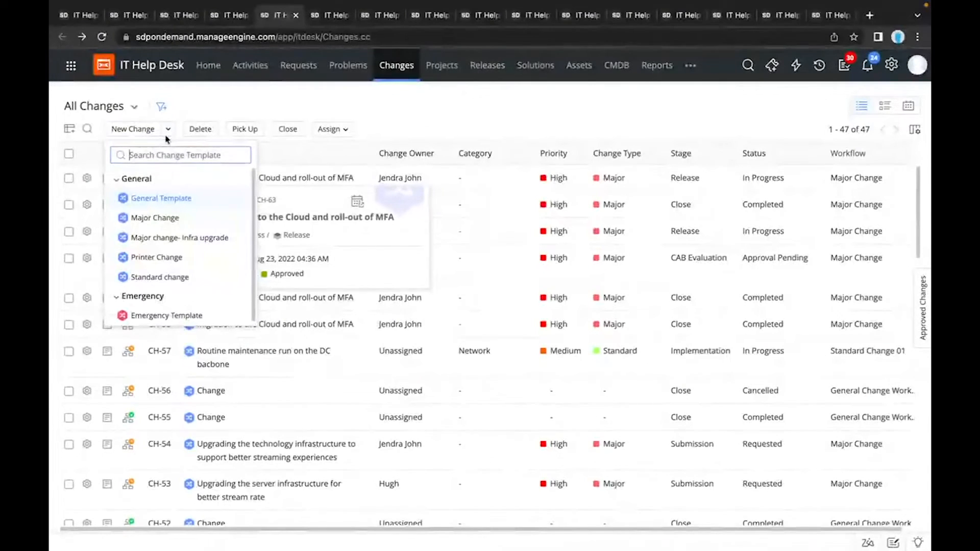
Step: Start a new change, apply the Major Change template, and view the available change workflows
left_click(146, 131)
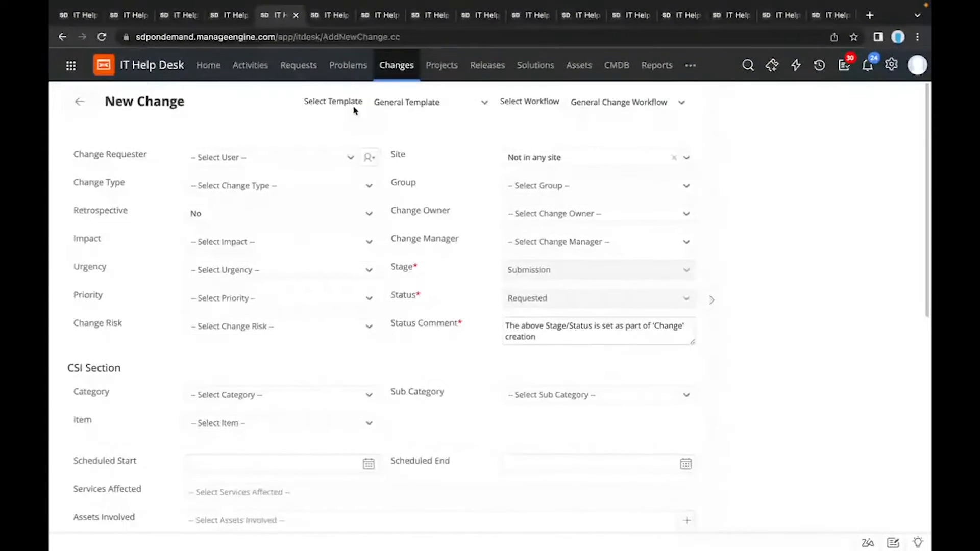
left_click(402, 106)
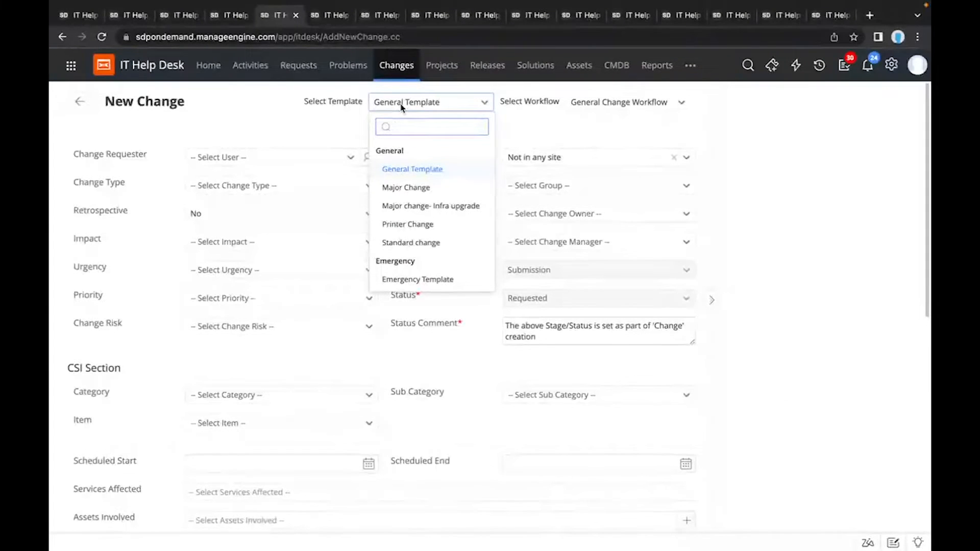
left_click(431, 188)
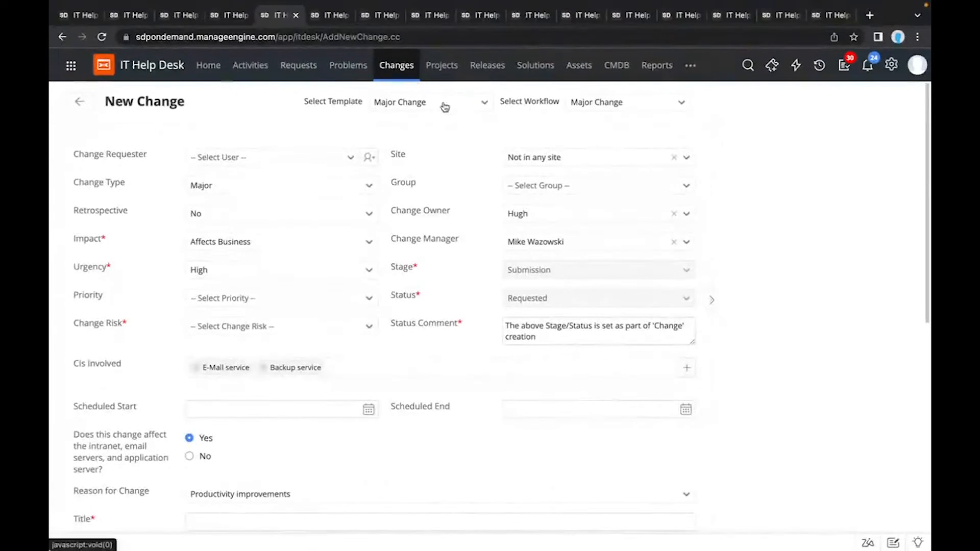
left_click(606, 106)
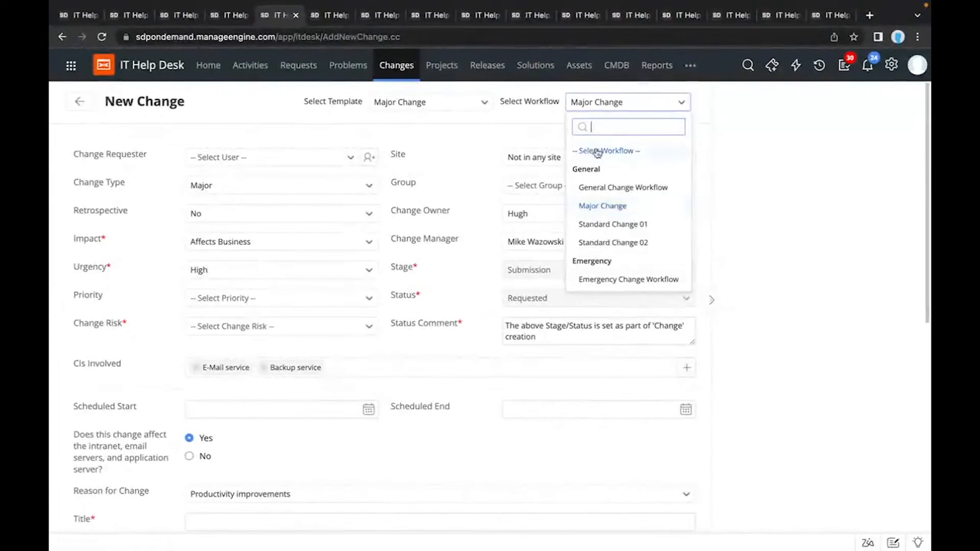
left_click(528, 134)
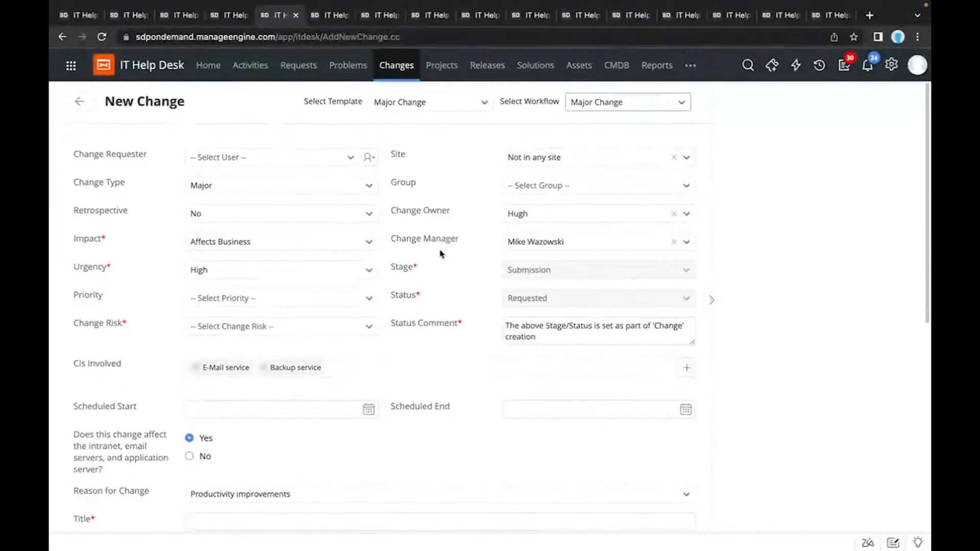
Step: Examine the Major Change form's prefilled fields, description, attachments and role assignments, and discard the new change
scroll(441, 253, "down", 1)
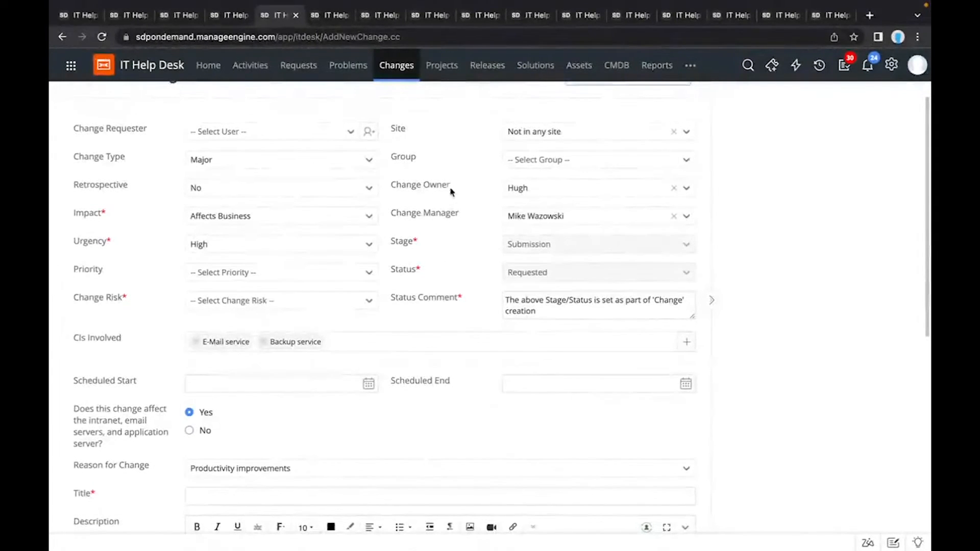
scroll(475, 223, "down", 4)
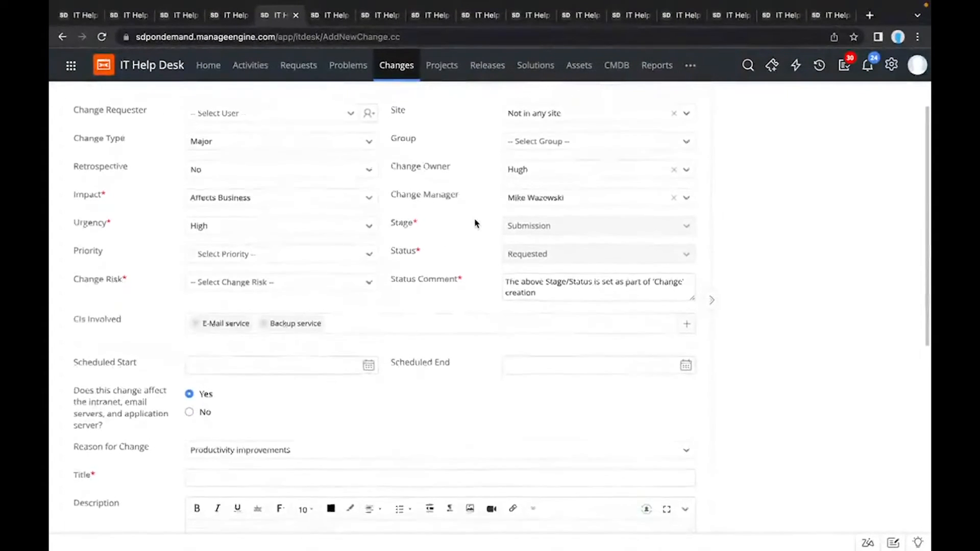
scroll(475, 223, "down", 2)
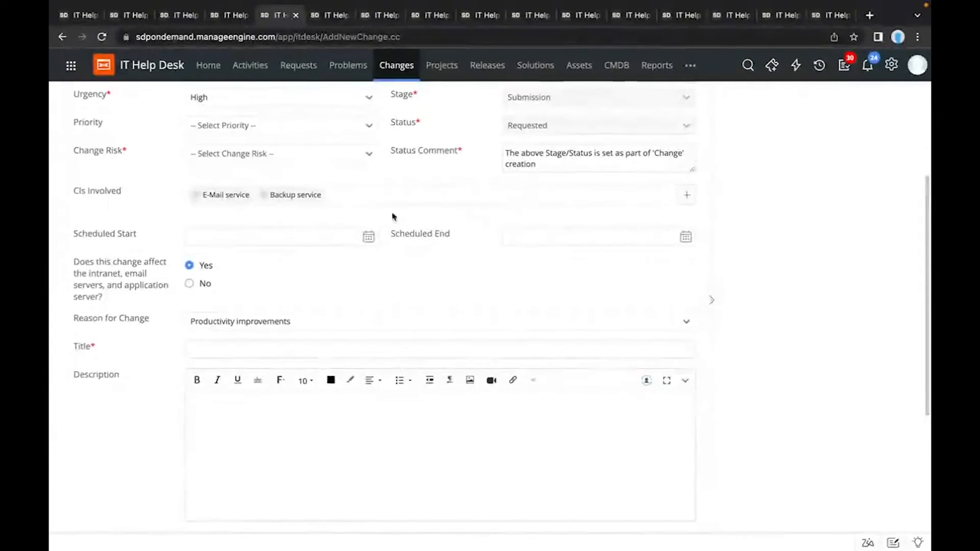
scroll(292, 282, "down", 1)
scroll(295, 281, "down", 6)
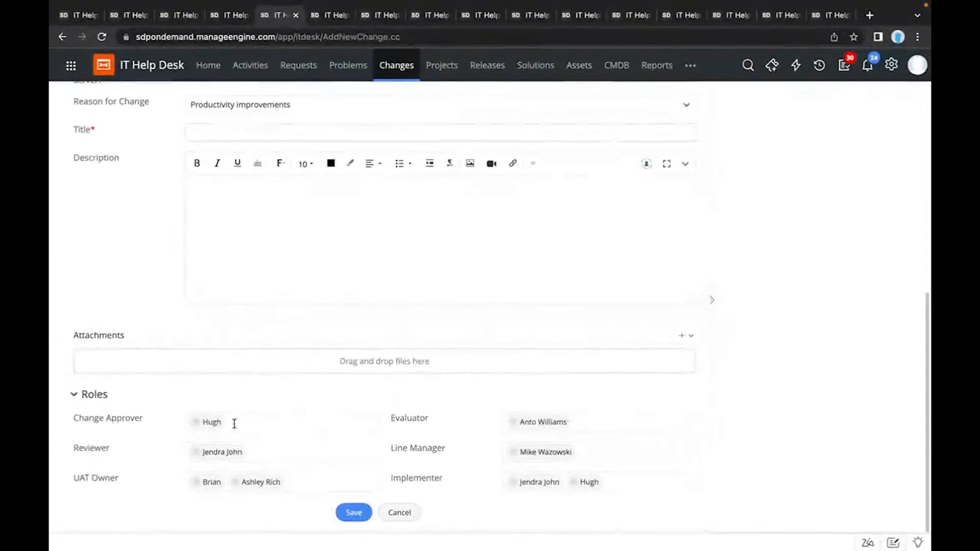
scroll(232, 416, "up", 2)
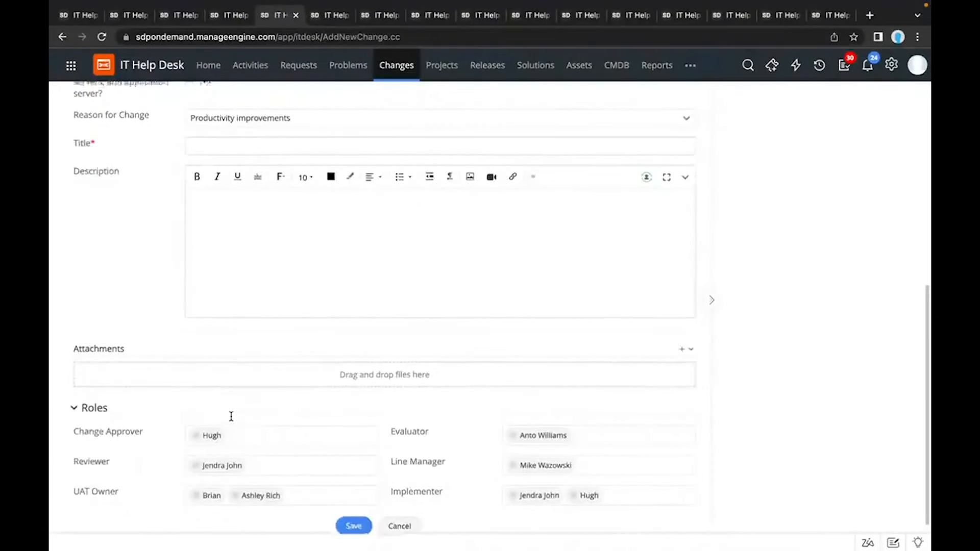
scroll(231, 416, "up", 5)
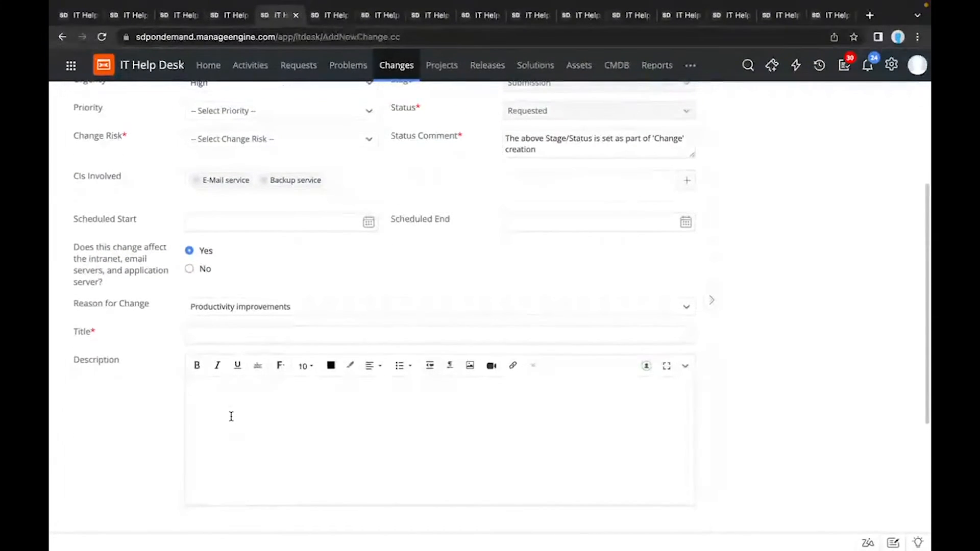
scroll(231, 417, "up", 1)
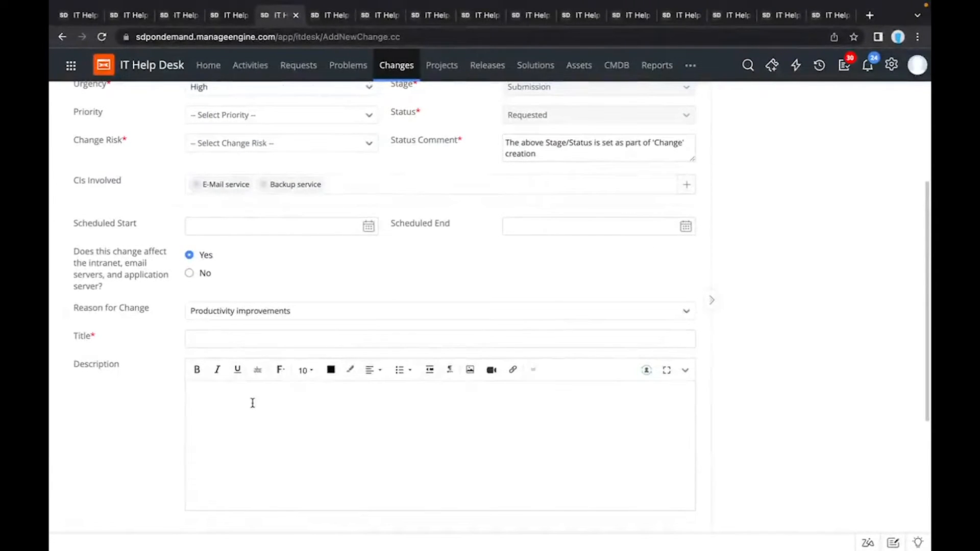
scroll(252, 402, "down", 1)
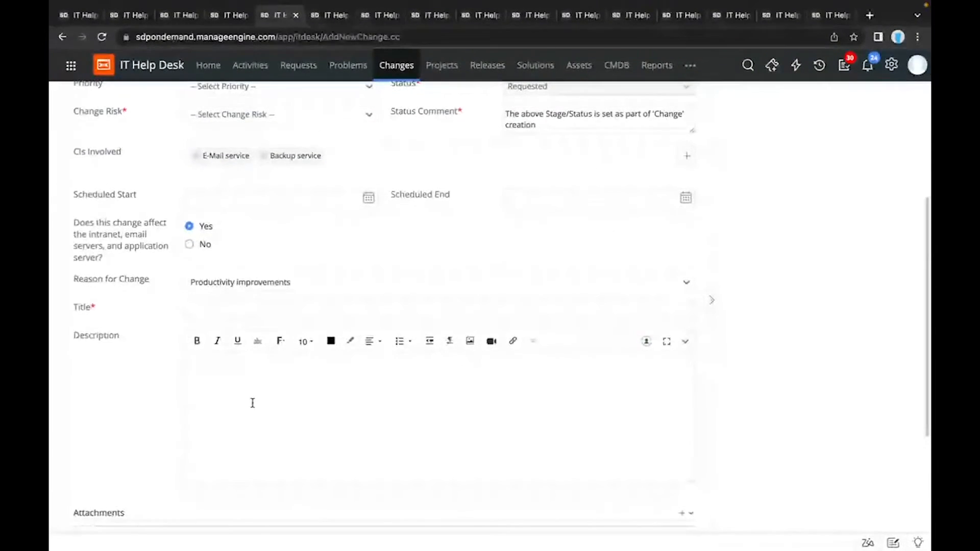
scroll(252, 402, "down", 1)
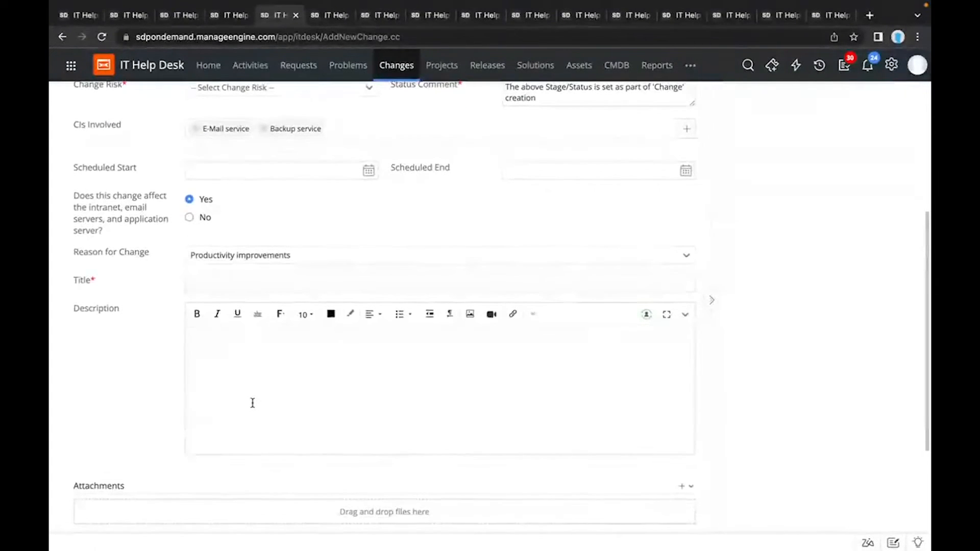
scroll(252, 402, "down", 2)
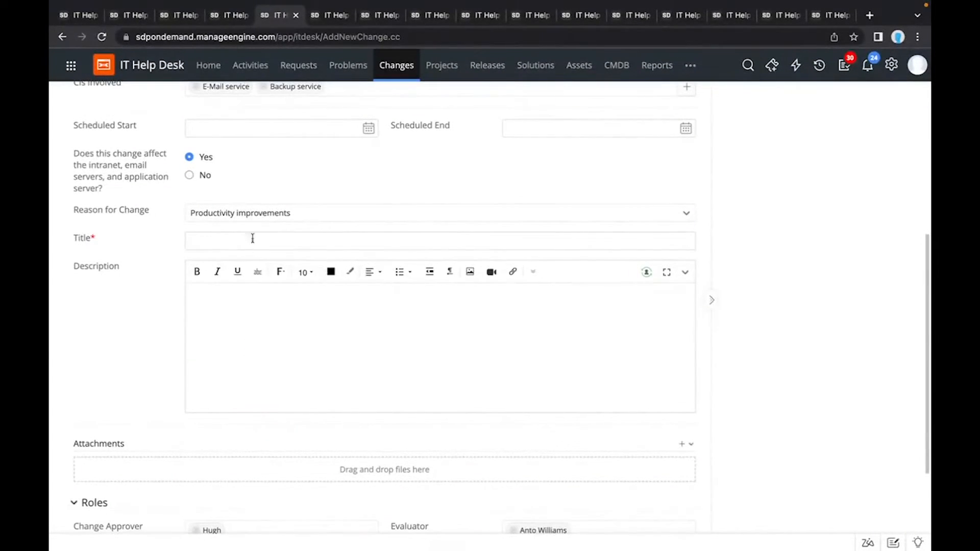
scroll(293, 332, "down", 3)
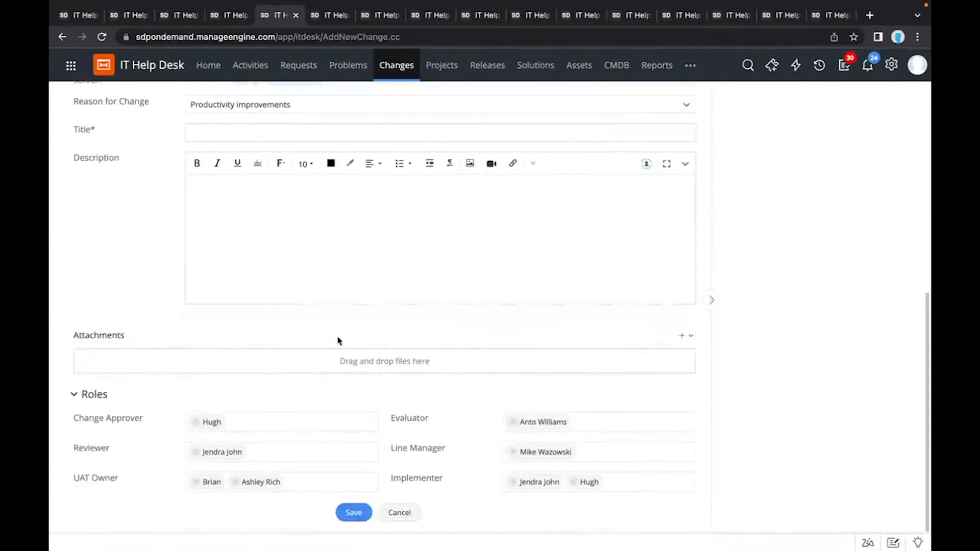
left_click(399, 513)
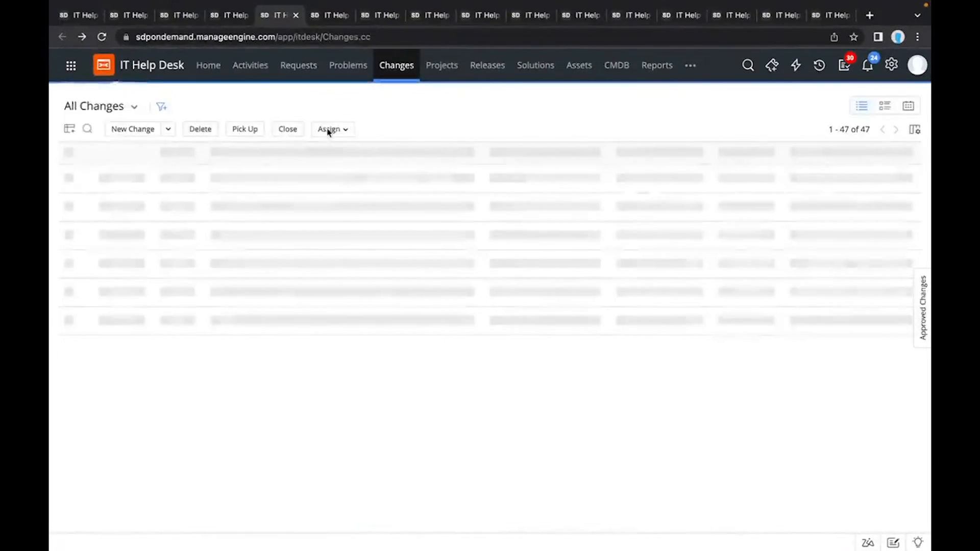
Step: Open the Major Change template from the change template settings and examine its form fields, affected services and involved assets
left_click(322, 17)
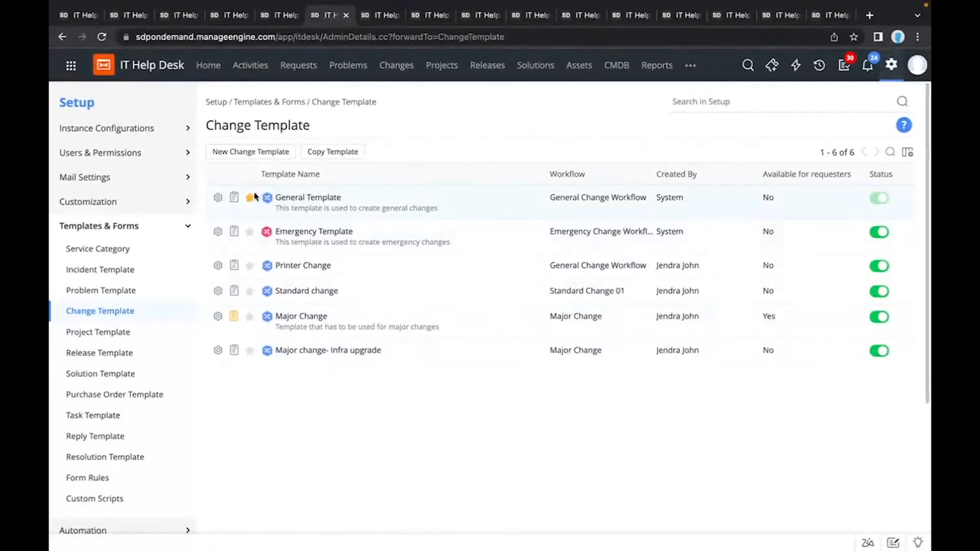
mouse_move(250, 203)
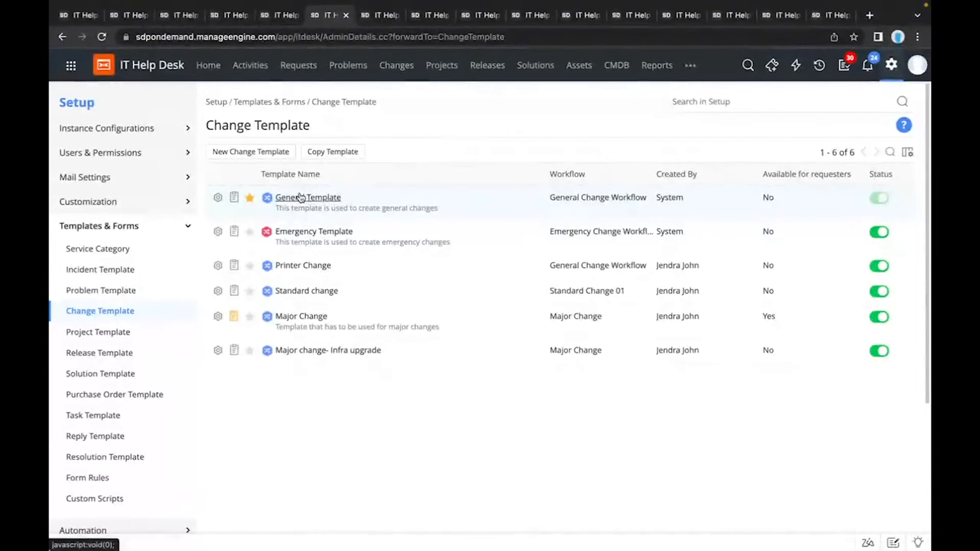
left_click(287, 317)
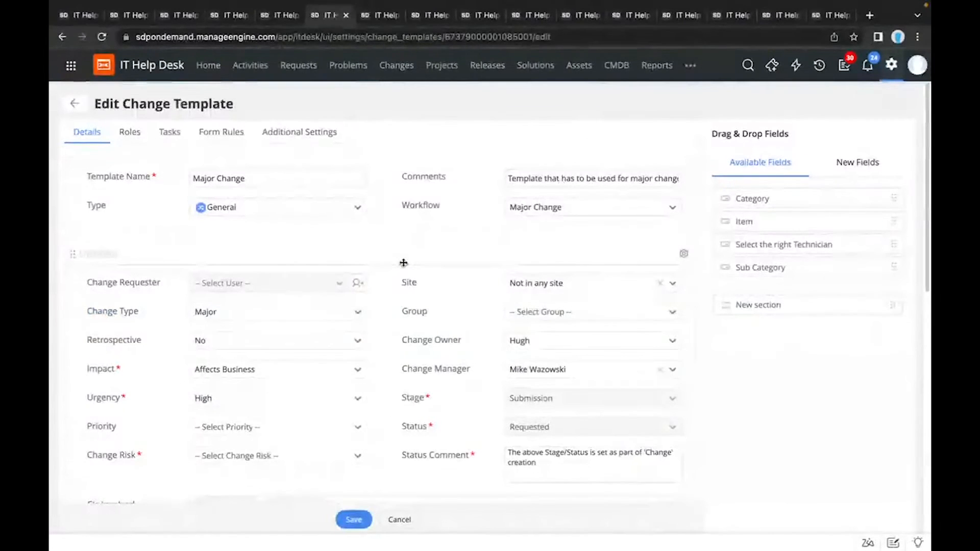
scroll(403, 262, "down", 2)
scroll(403, 262, "down", 4)
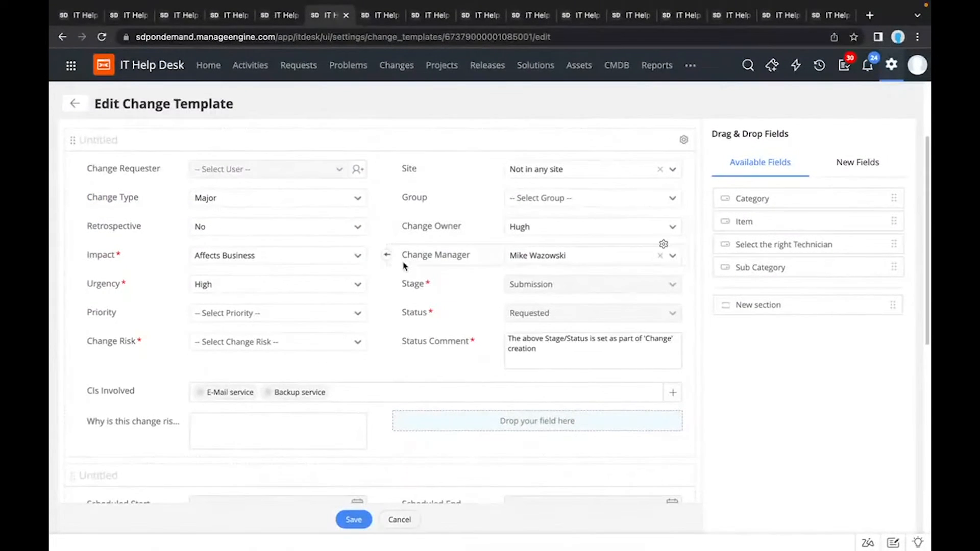
mouse_move(359, 256)
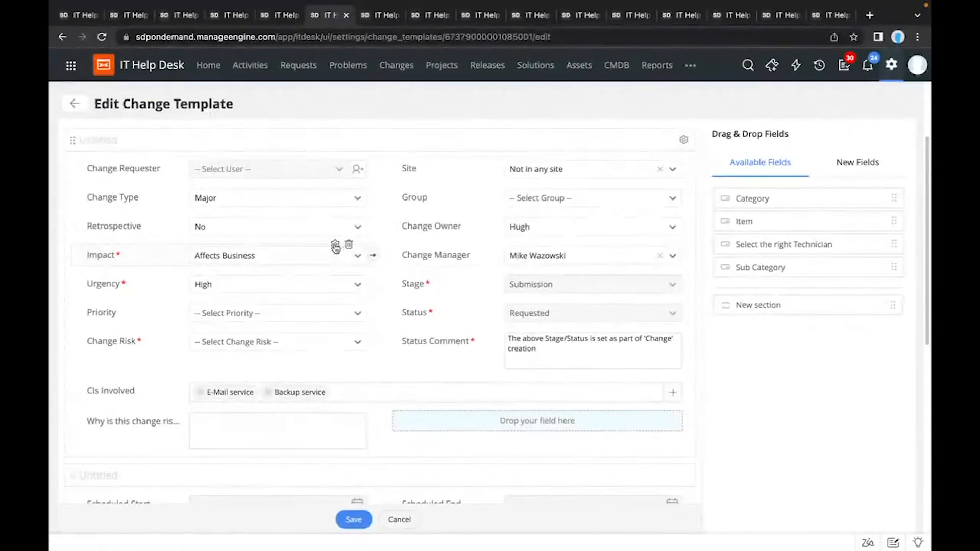
scroll(335, 247, "down", 2)
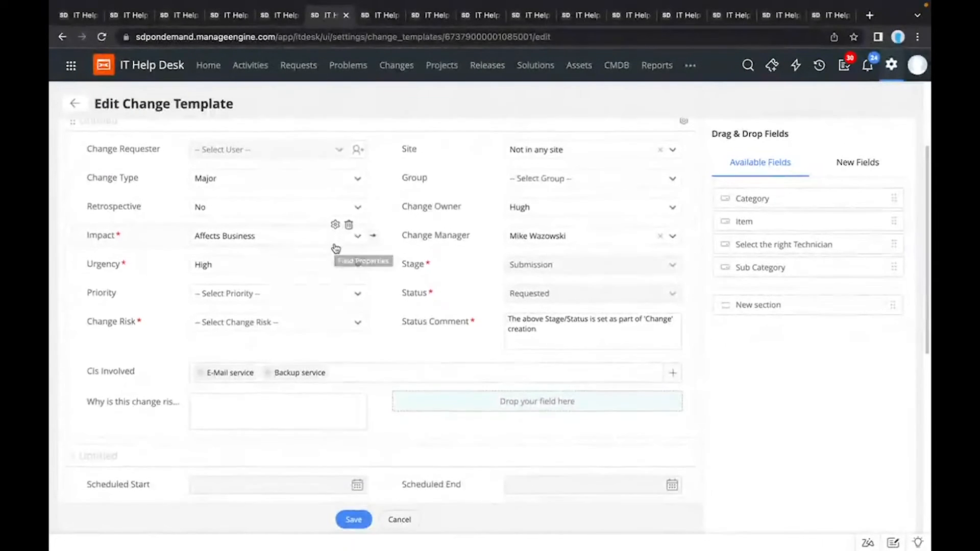
scroll(335, 248, "down", 6)
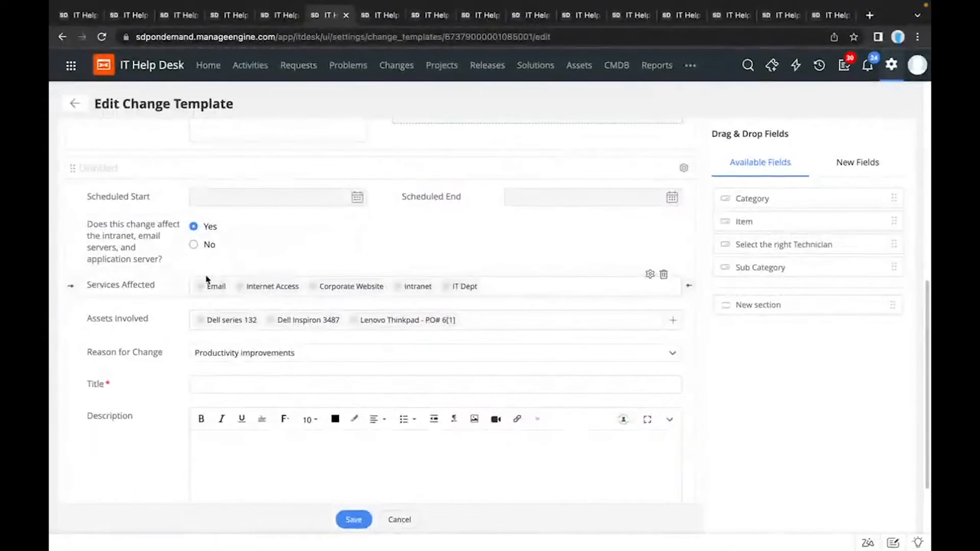
scroll(158, 322, "down", 1)
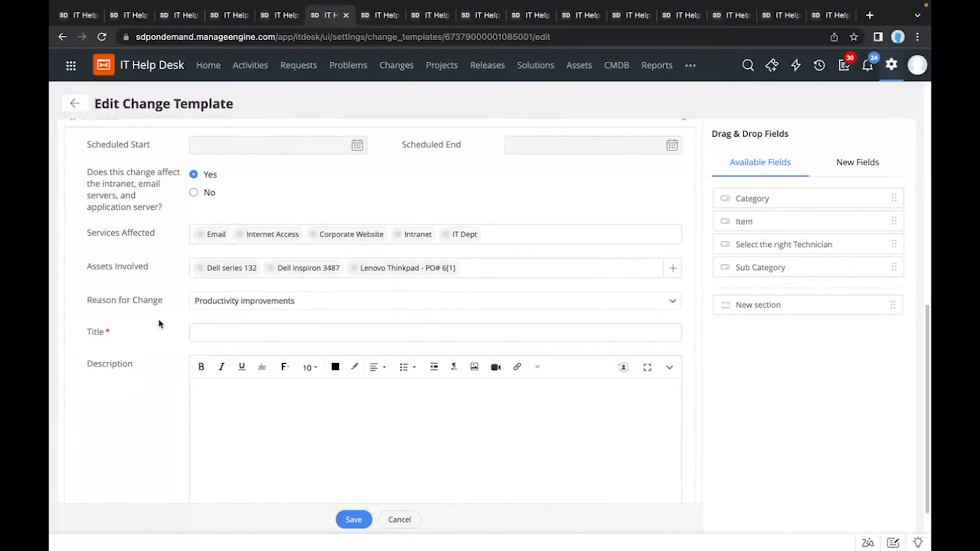
scroll(159, 323, "down", 1)
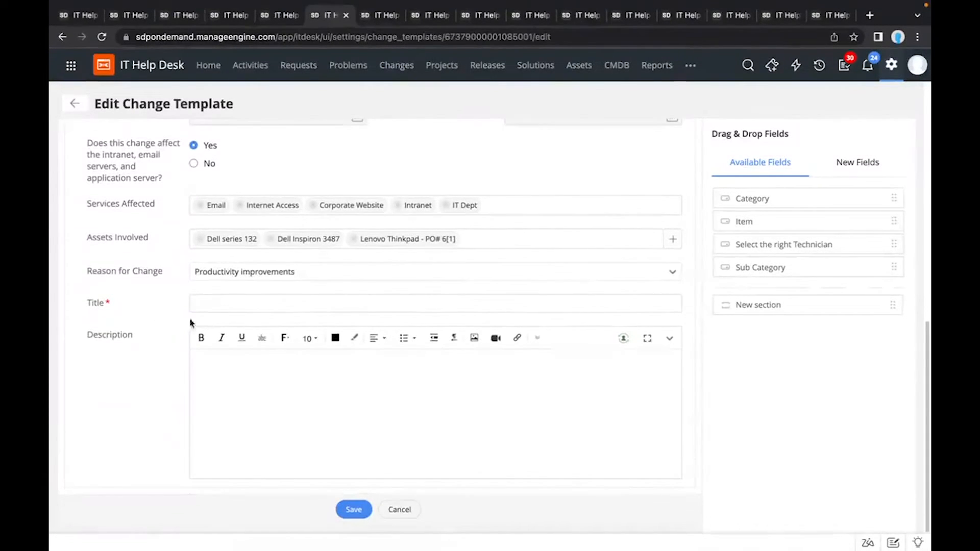
scroll(209, 335, "up", 10)
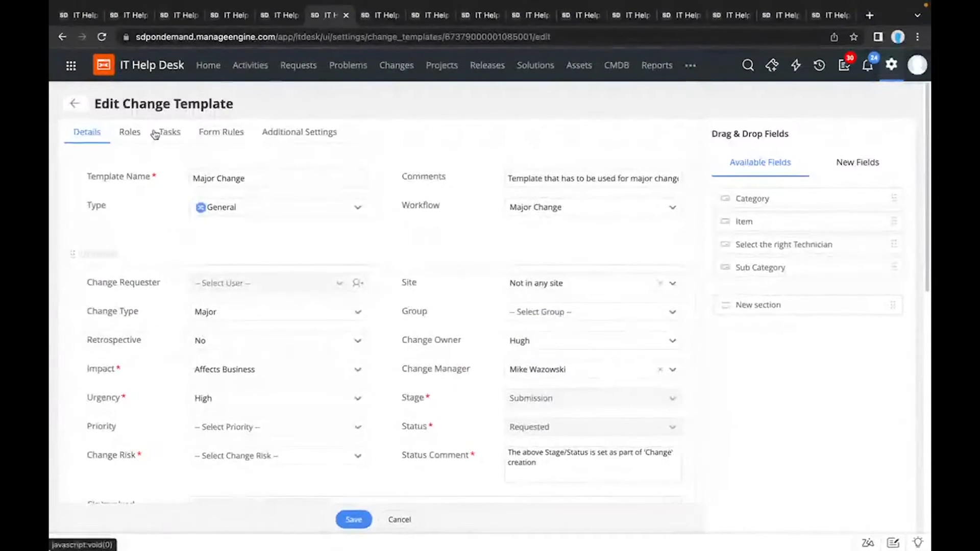
Step: Review the template's role assignments and the available change types and workflows
left_click(131, 133)
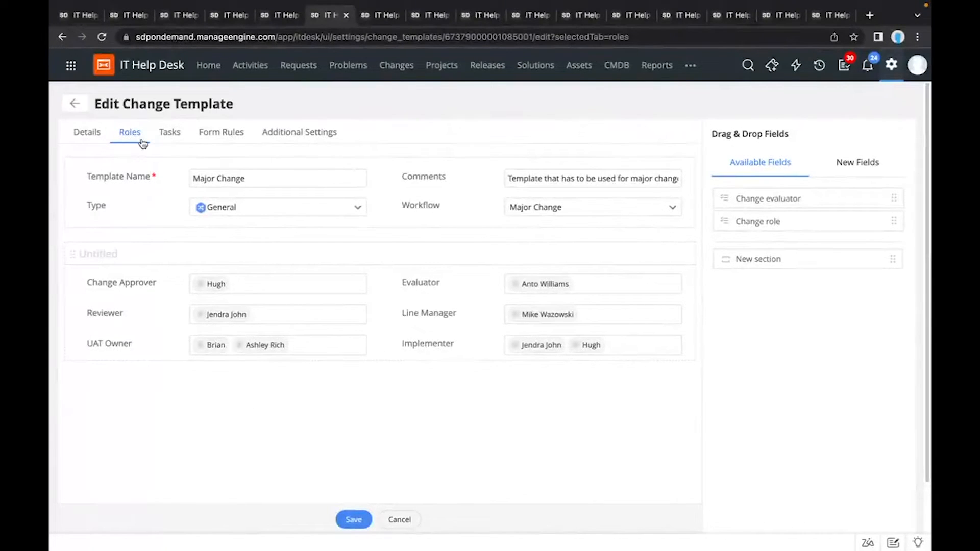
left_click(299, 210)
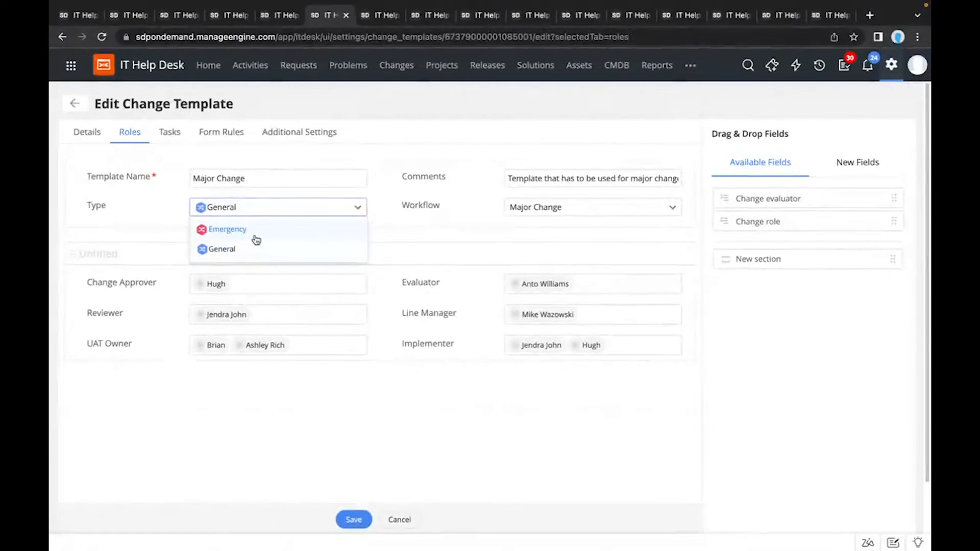
left_click(128, 223)
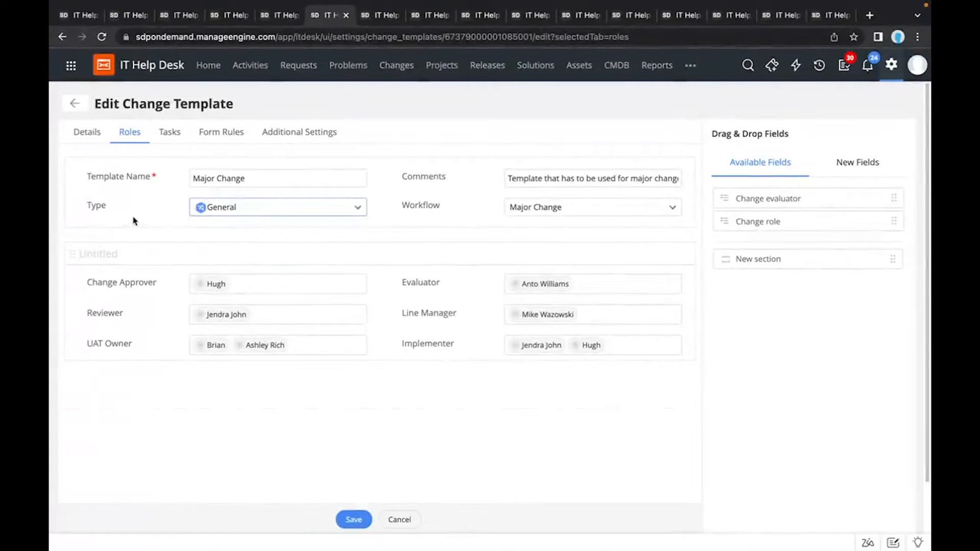
left_click(533, 205)
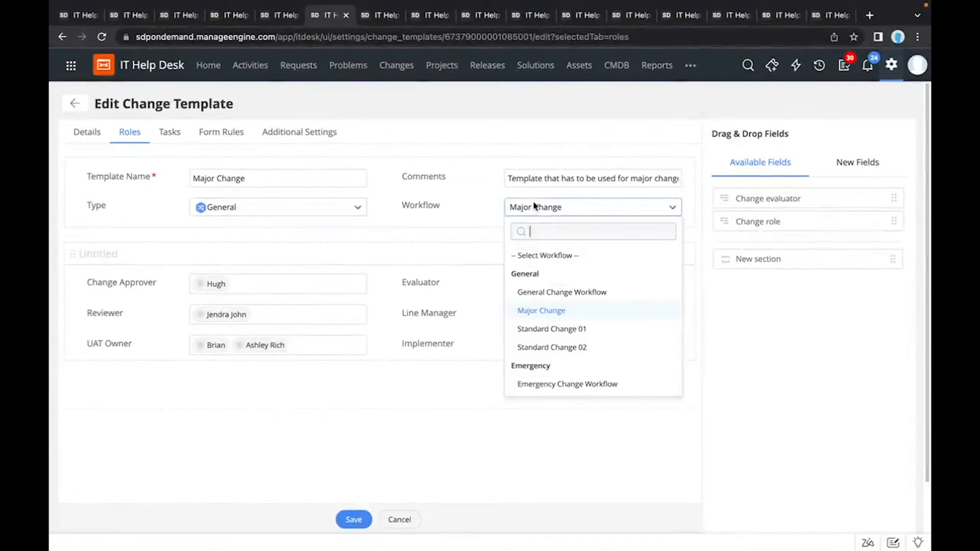
left_click(466, 226)
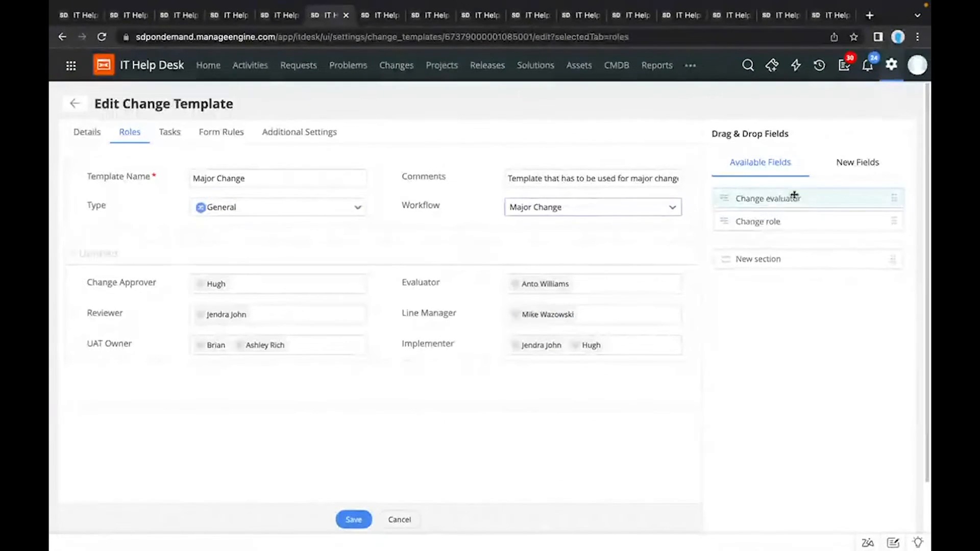
Step: Try to create a new role named Change role with edit permission for the CAB Evaluation stage, and close the role form
left_click(848, 175)
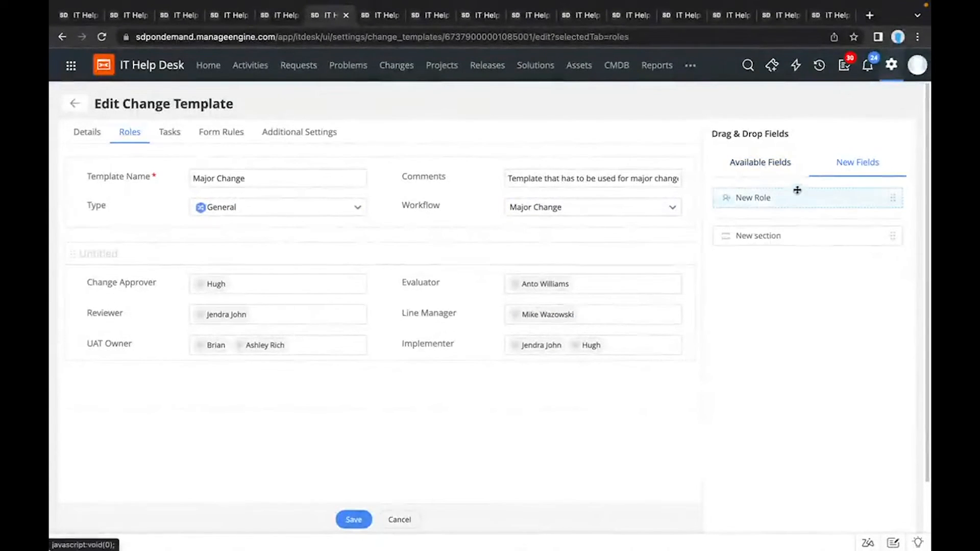
left_click_drag(787, 199, 529, 366)
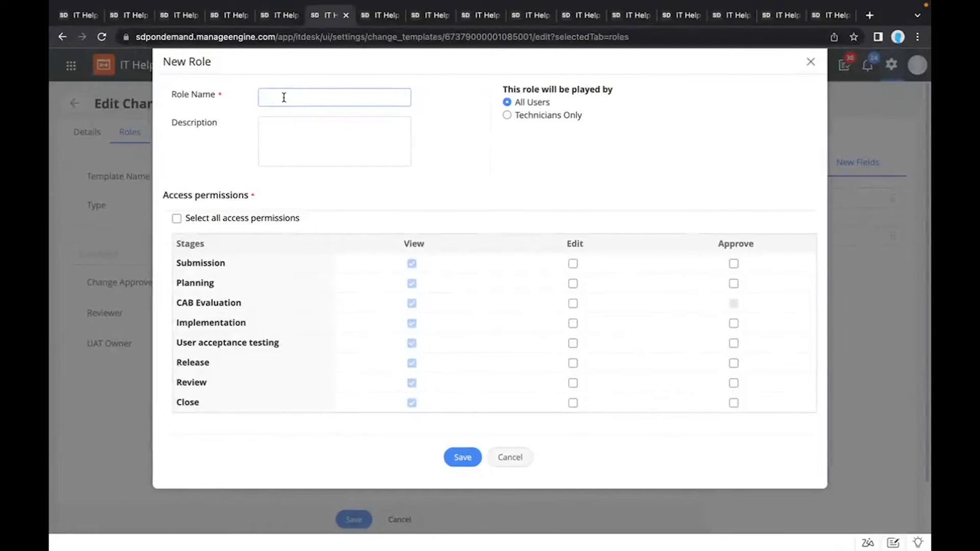
left_click(573, 304)
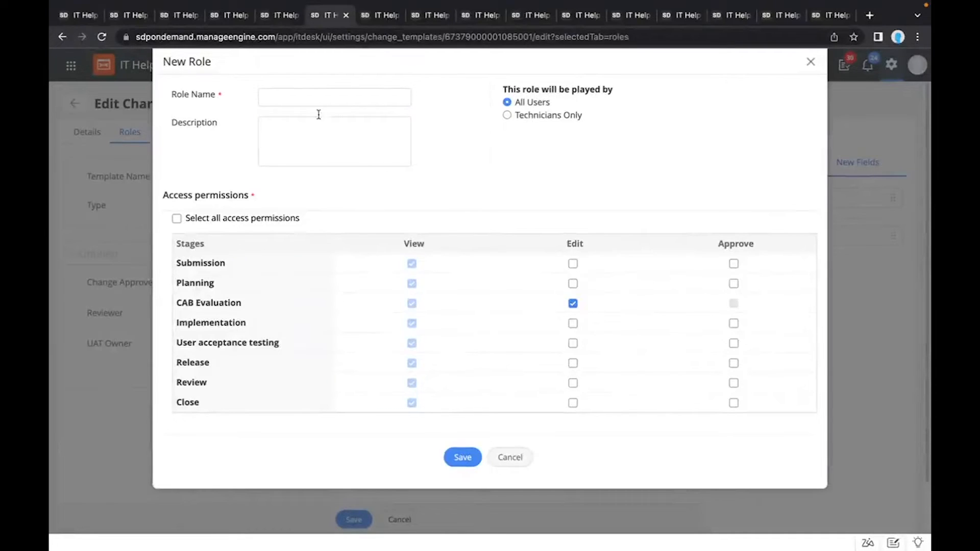
left_click(305, 98)
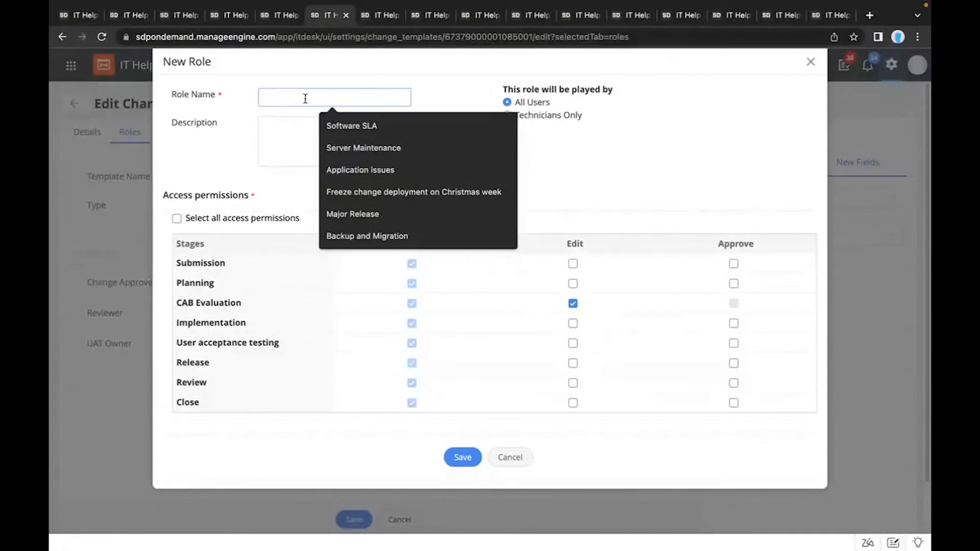
type("c")
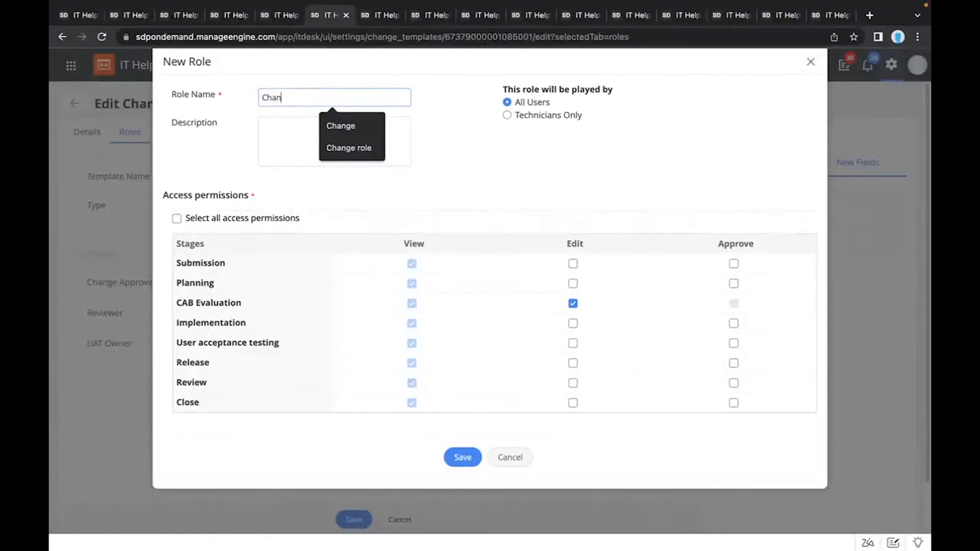
type("hange")
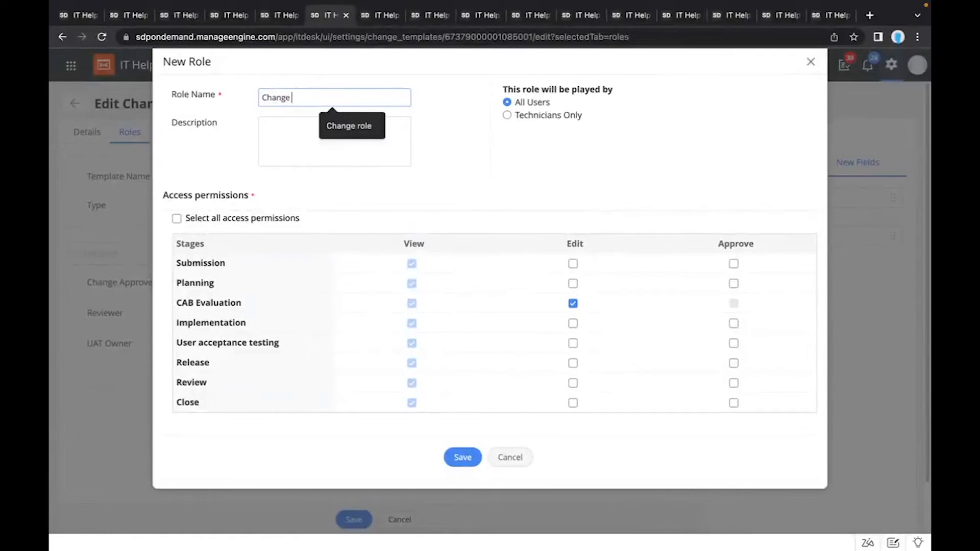
type(" role")
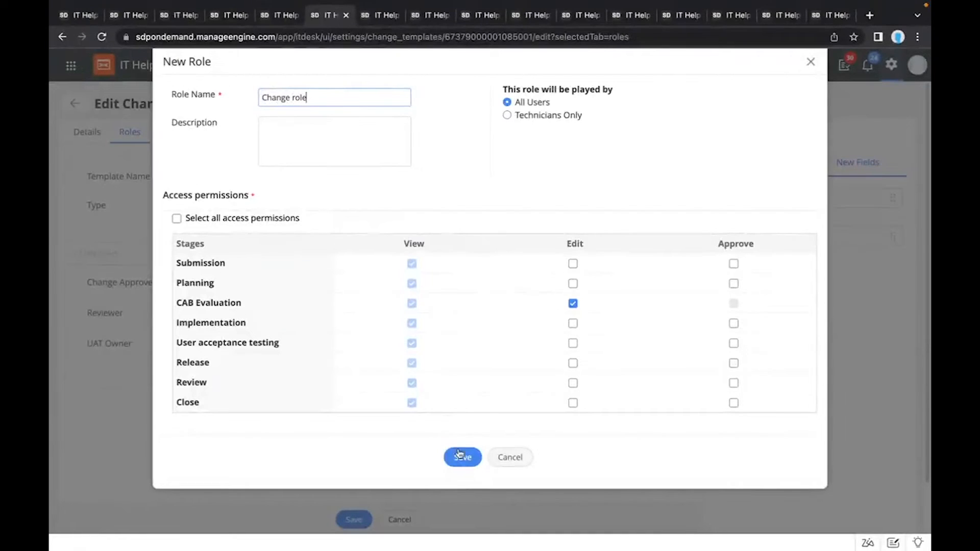
left_click(459, 453)
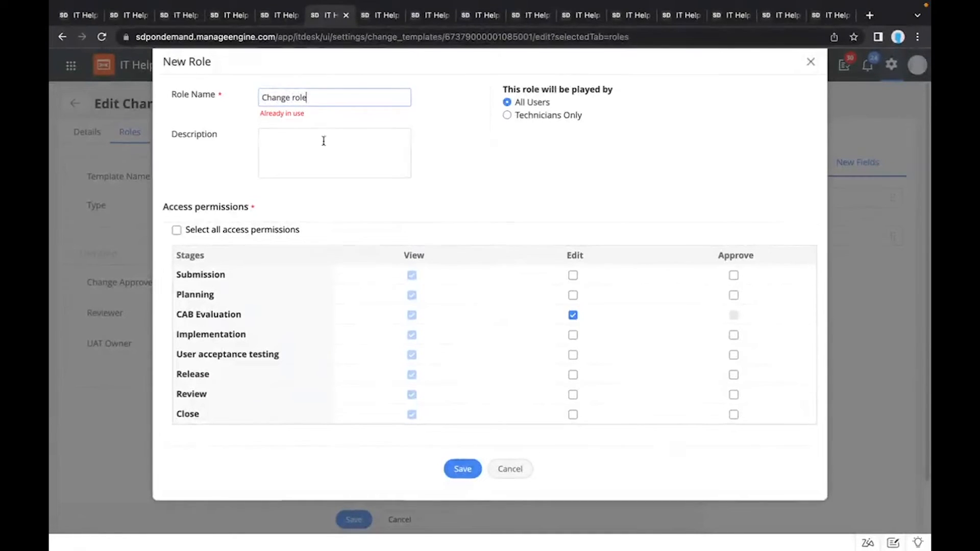
left_click(809, 61)
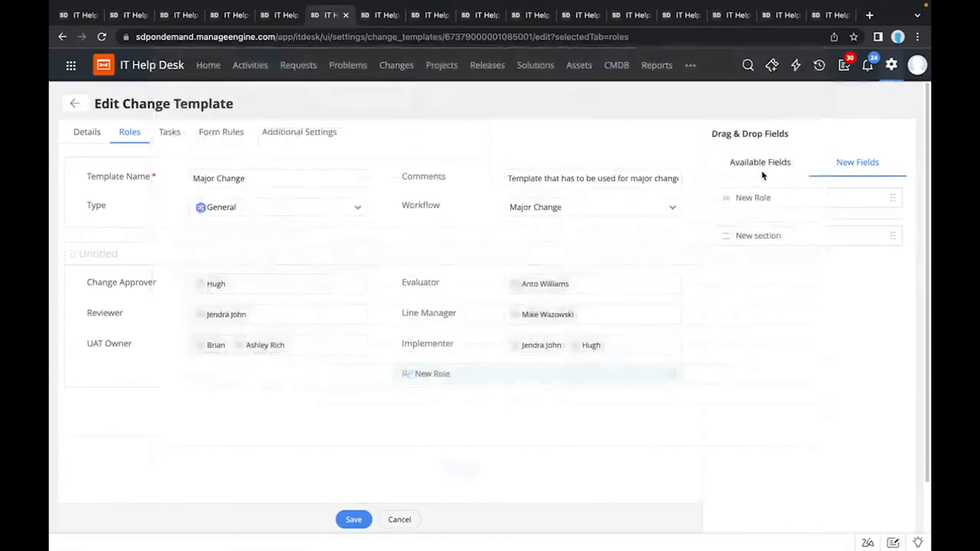
Step: Add the existing Change role field below Implementer, assign a user to it, and discard the changes when opening the template's tasks
left_click(765, 169)
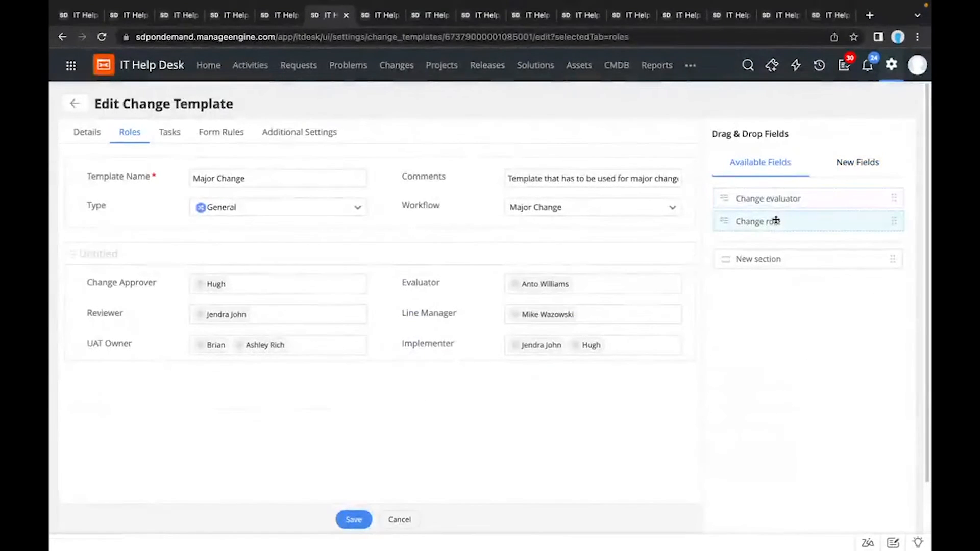
left_click_drag(627, 249, 543, 374)
left_click(533, 375)
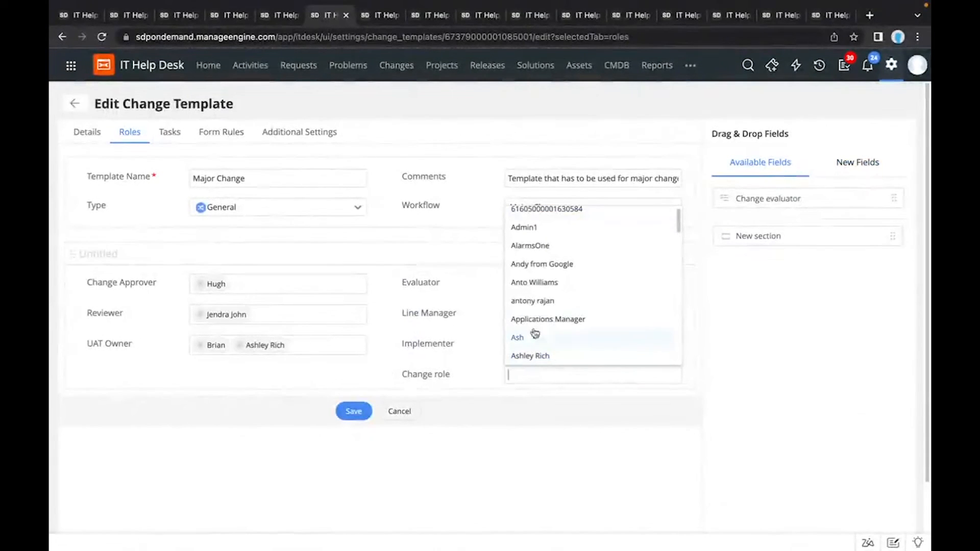
left_click(534, 283)
left_click(358, 377)
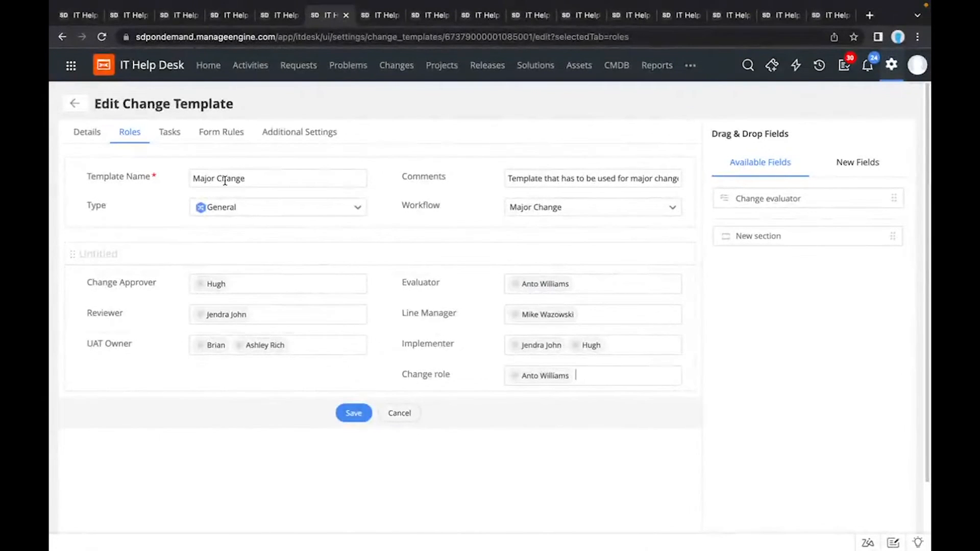
left_click(170, 143)
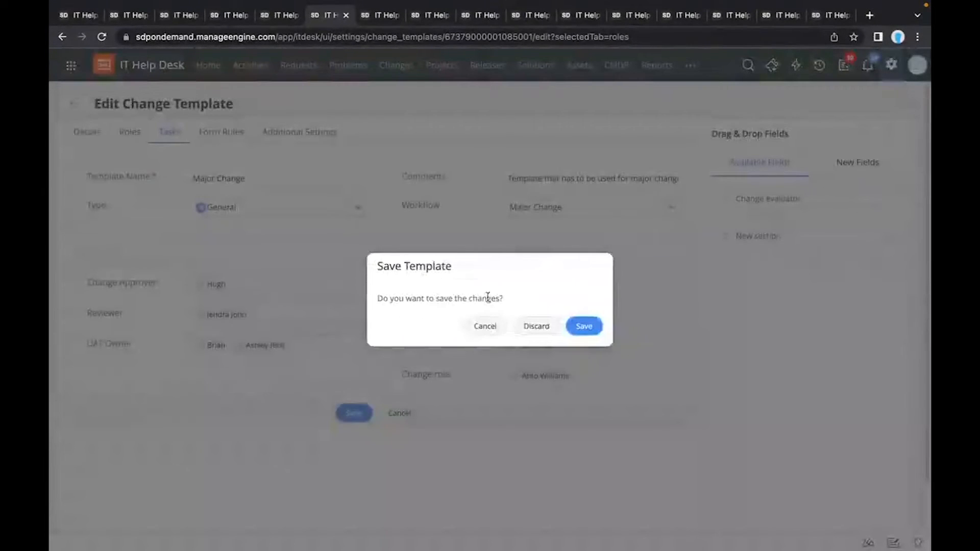
left_click(539, 330)
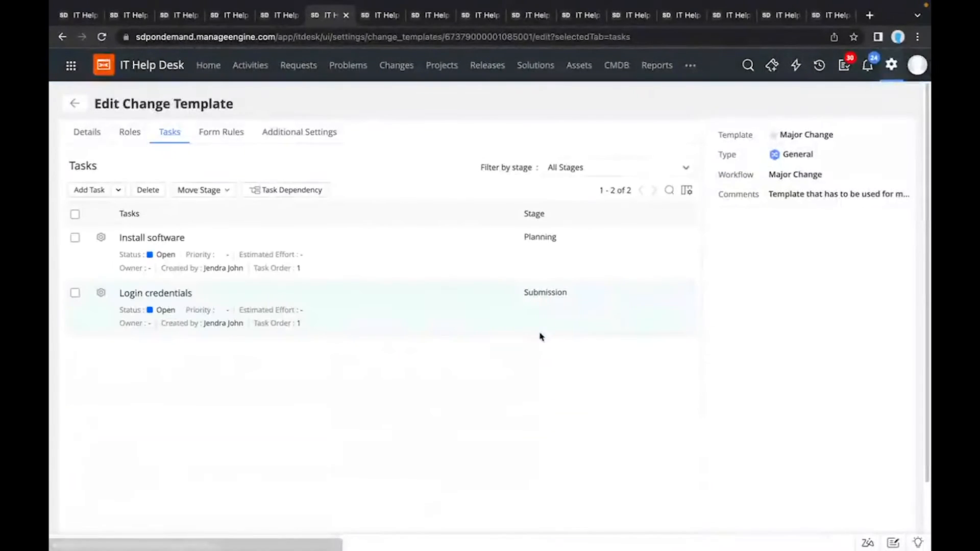
Step: View the stages available for filtering and move the Install software task to the Implementation stage
left_click(75, 238)
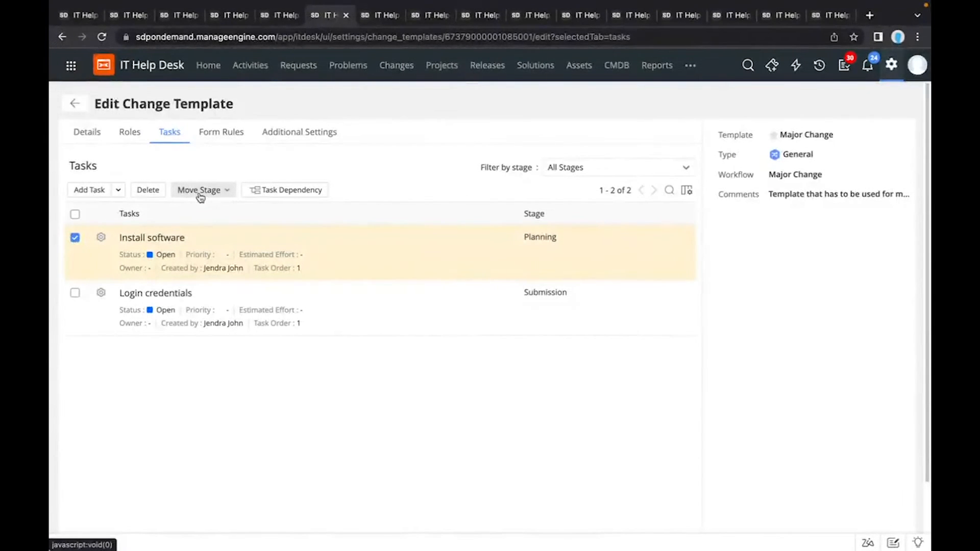
left_click(586, 166)
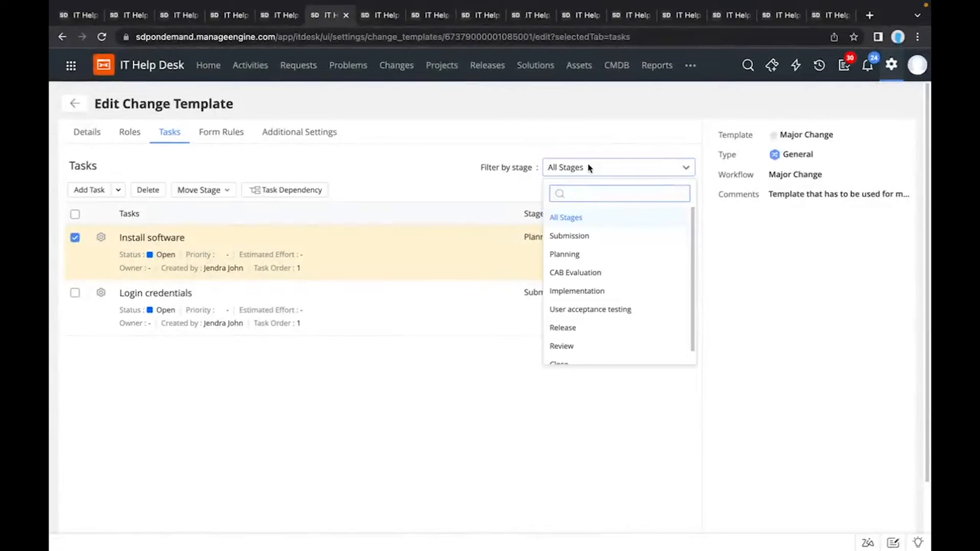
scroll(616, 298, "down", 1)
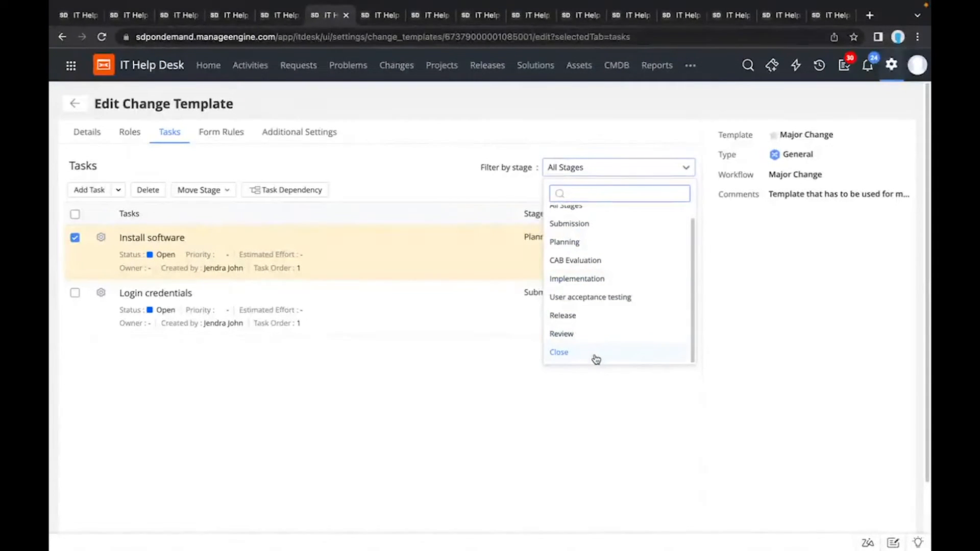
left_click(467, 377)
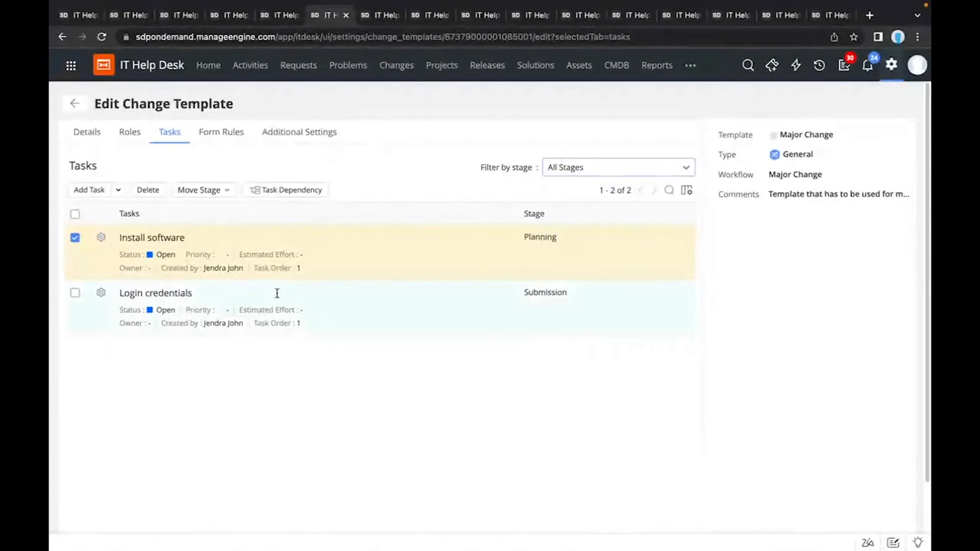
left_click(203, 193)
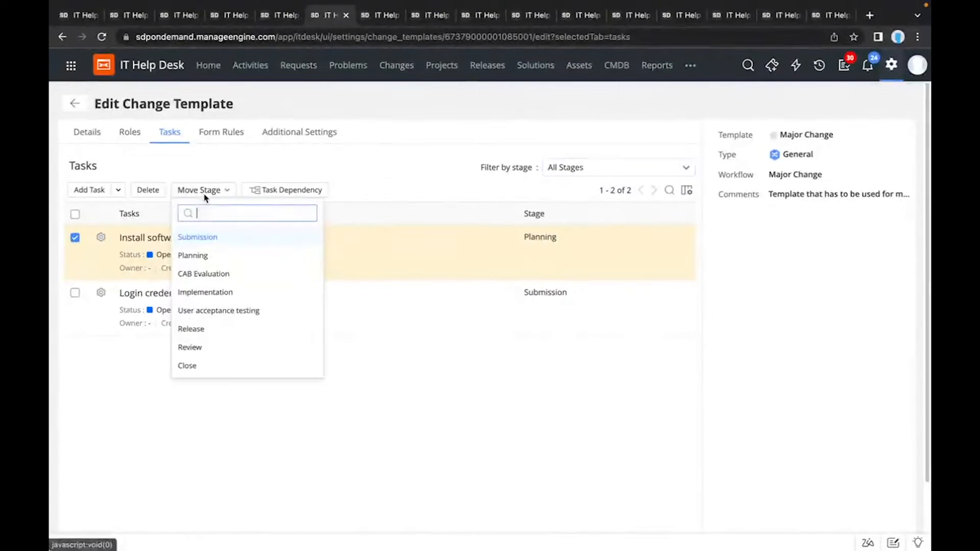
left_click(215, 293)
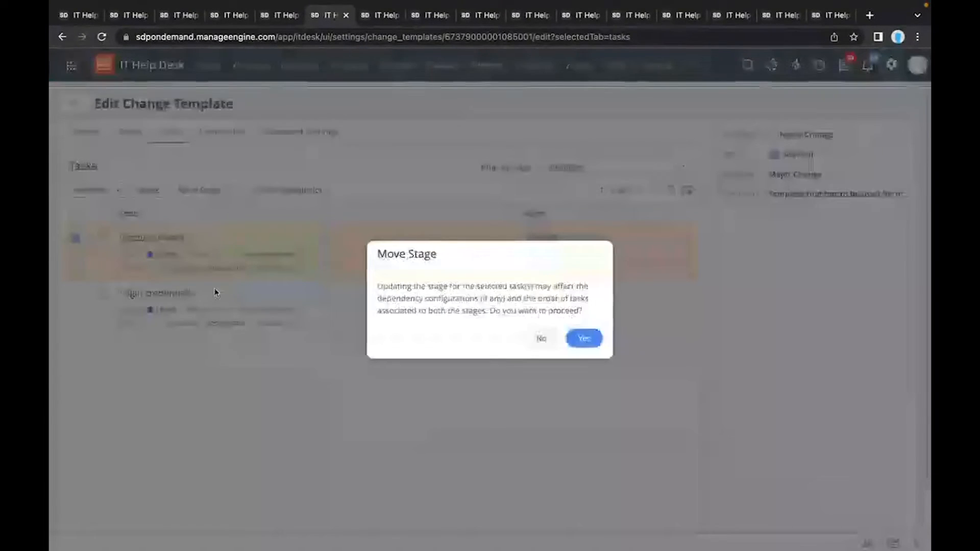
left_click(582, 338)
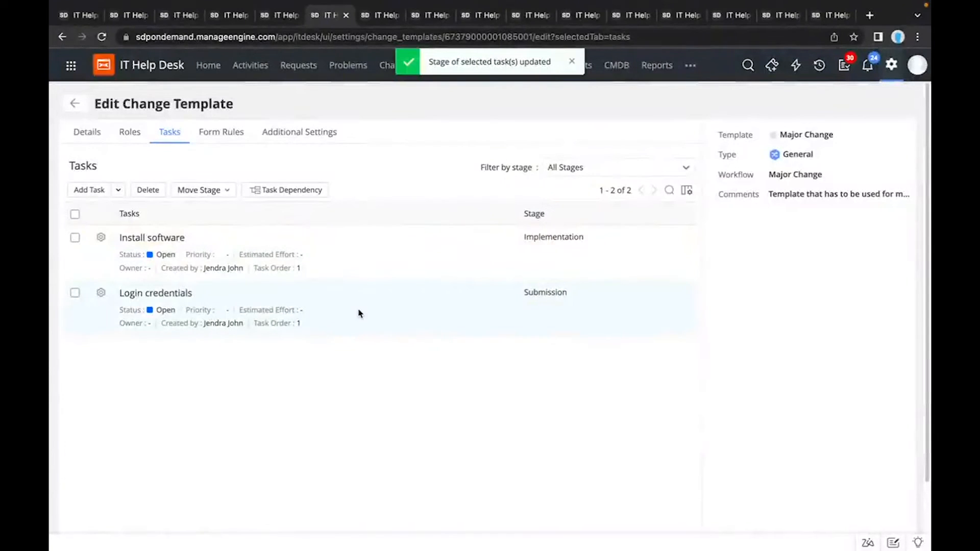
Step: Start a new form rule for the Major Change template, applying to all users except Change Manager, Change Owner, and SDChangeManager
left_click(222, 134)
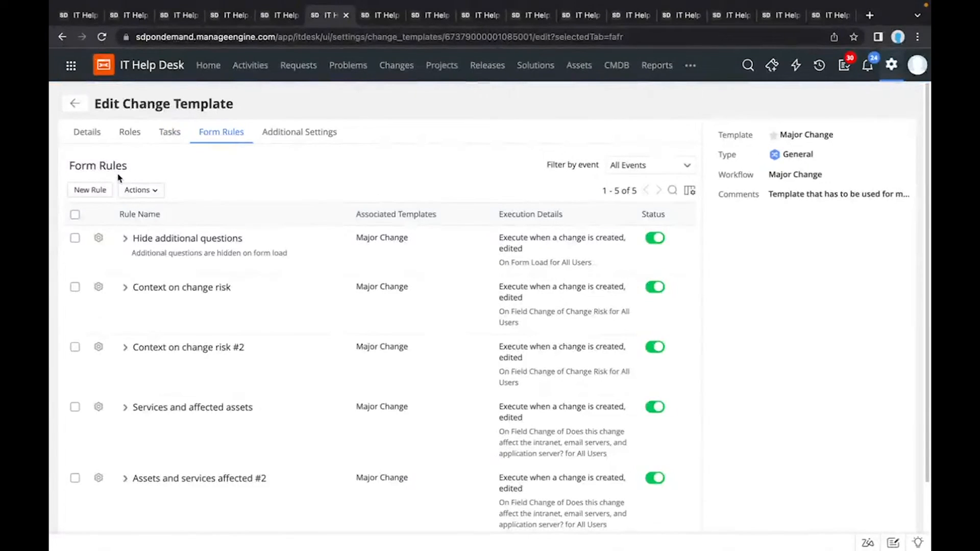
left_click(90, 190)
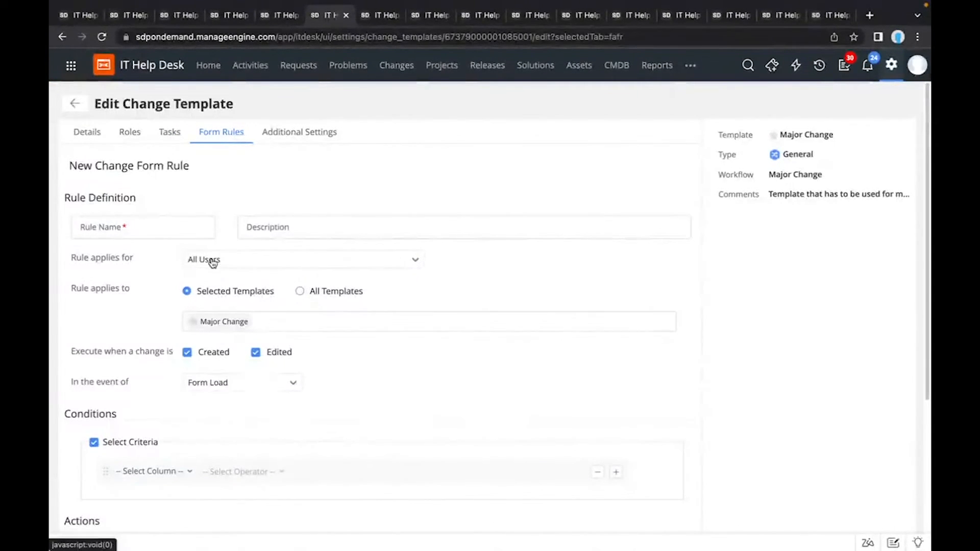
scroll(212, 259, "down", 1)
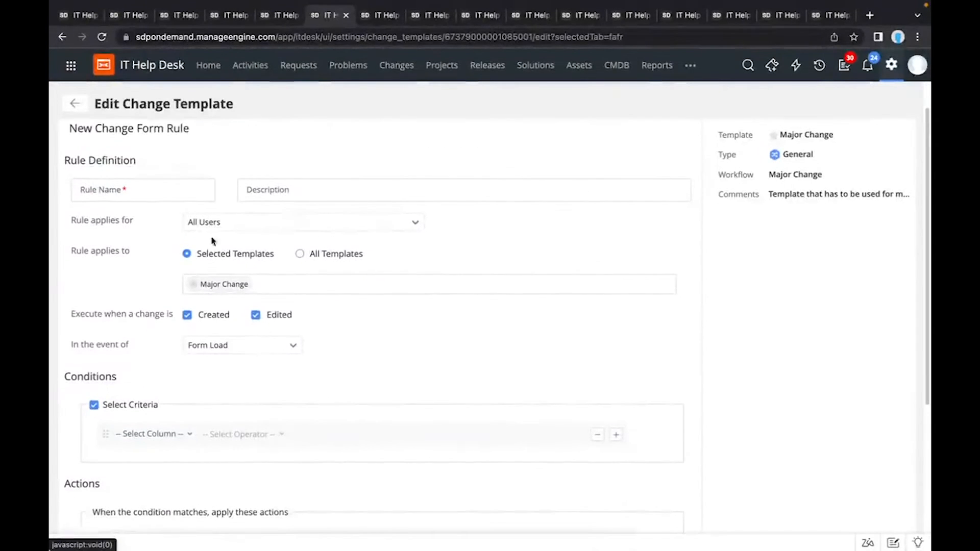
left_click(220, 224)
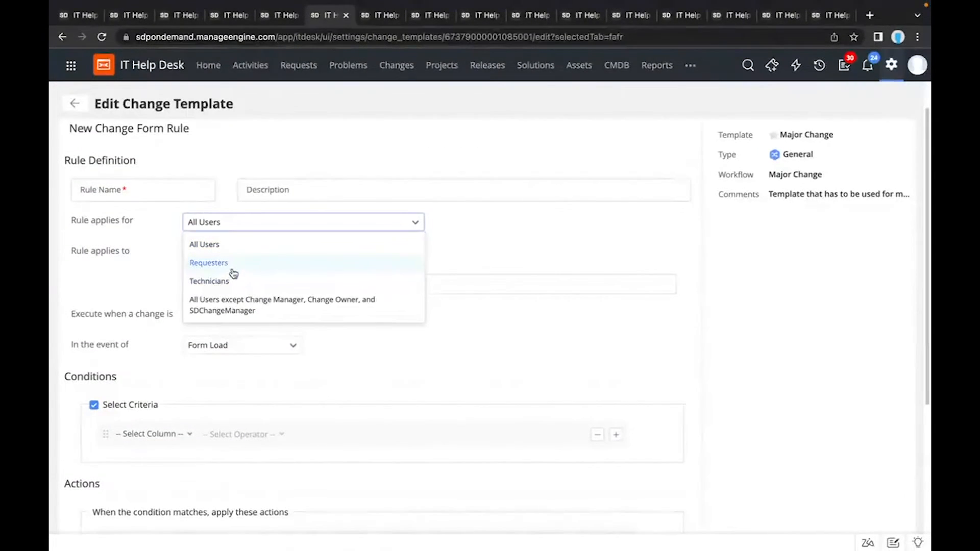
left_click(228, 309)
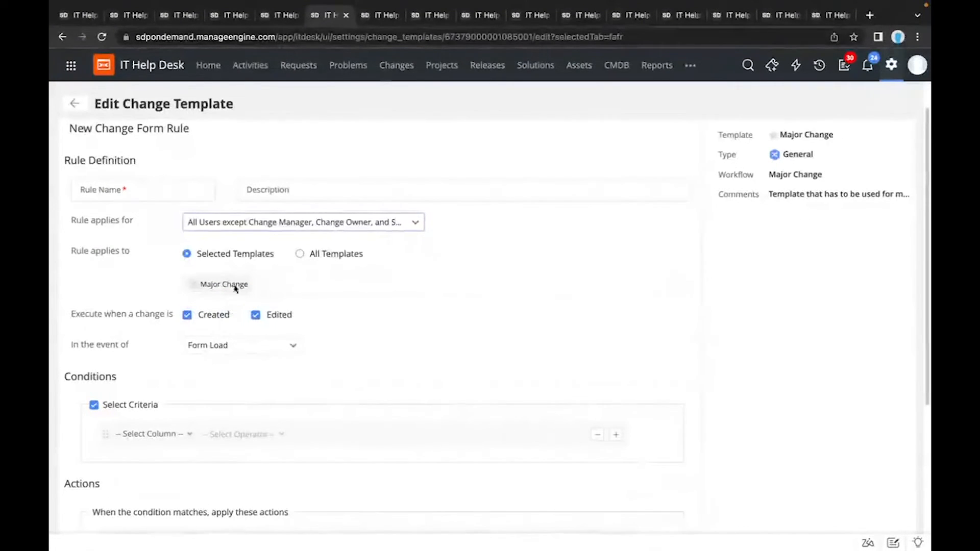
Step: Set the rule's action to disable the Workflow field, and discard the rule to return to the change template list
scroll(362, 255, "down", 3)
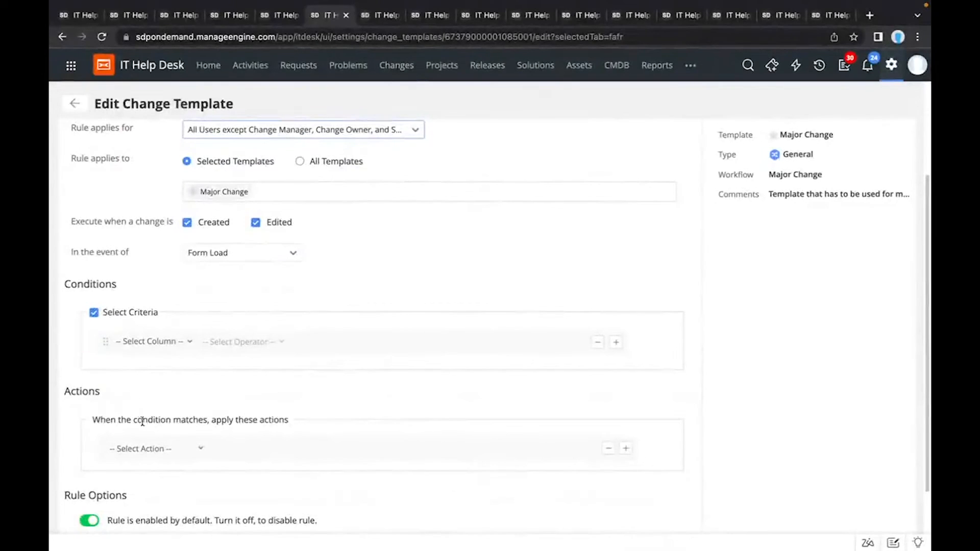
left_click(138, 448)
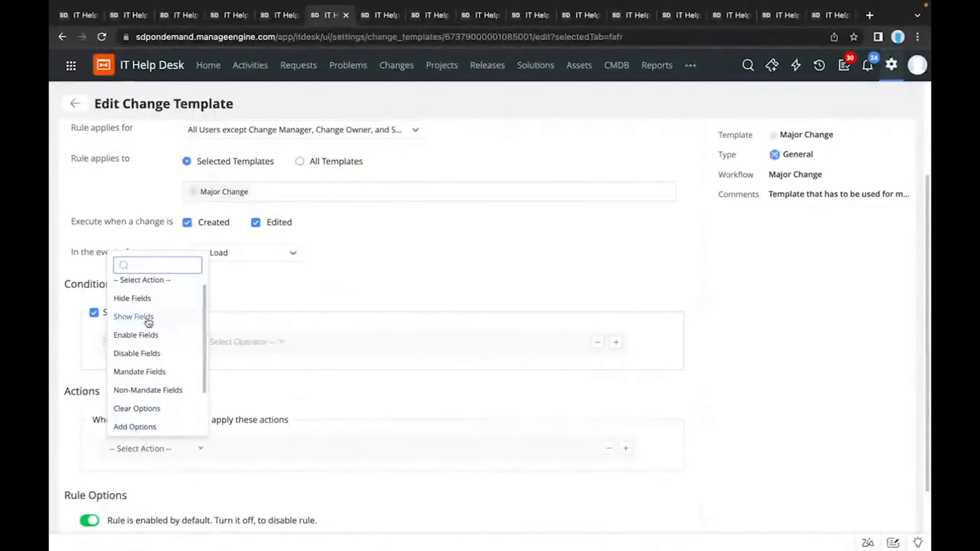
left_click(137, 353)
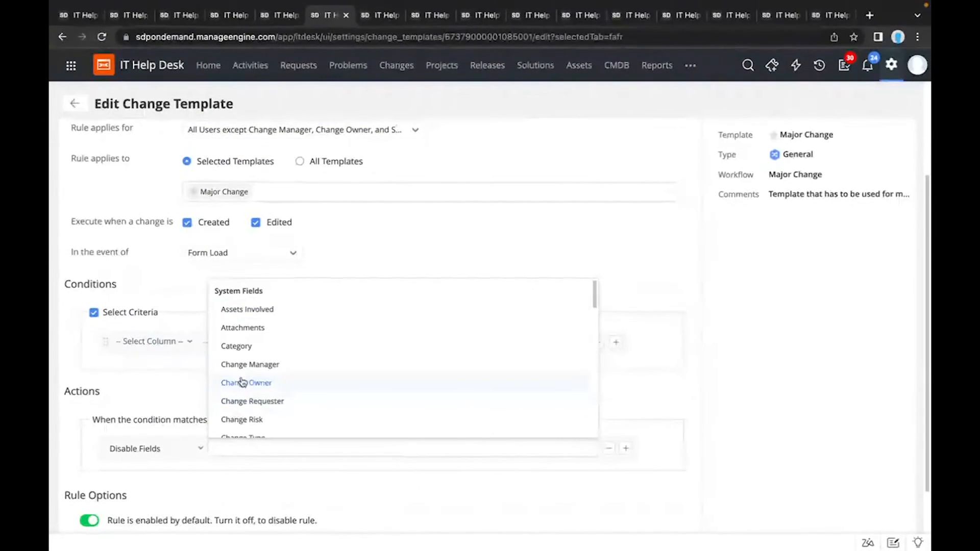
scroll(243, 382, "down", 2)
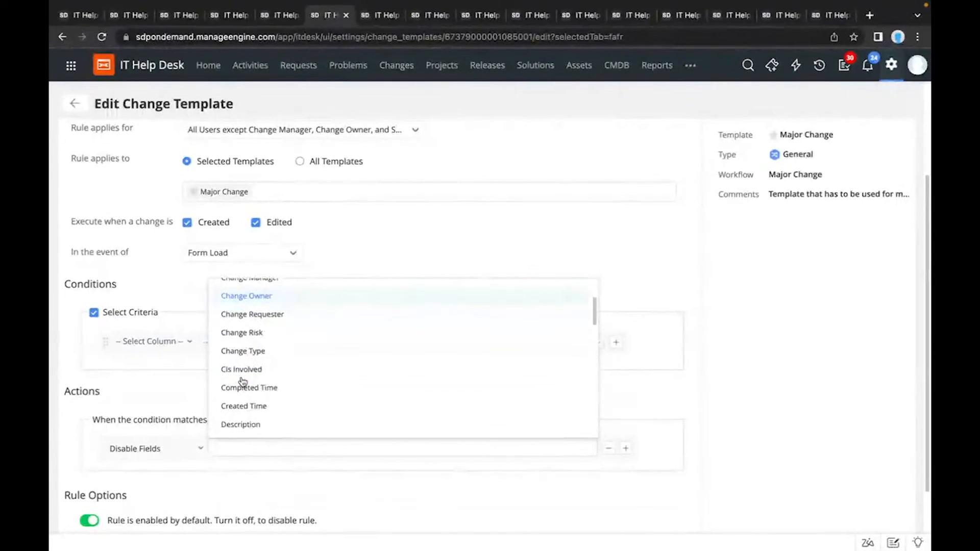
type("wo")
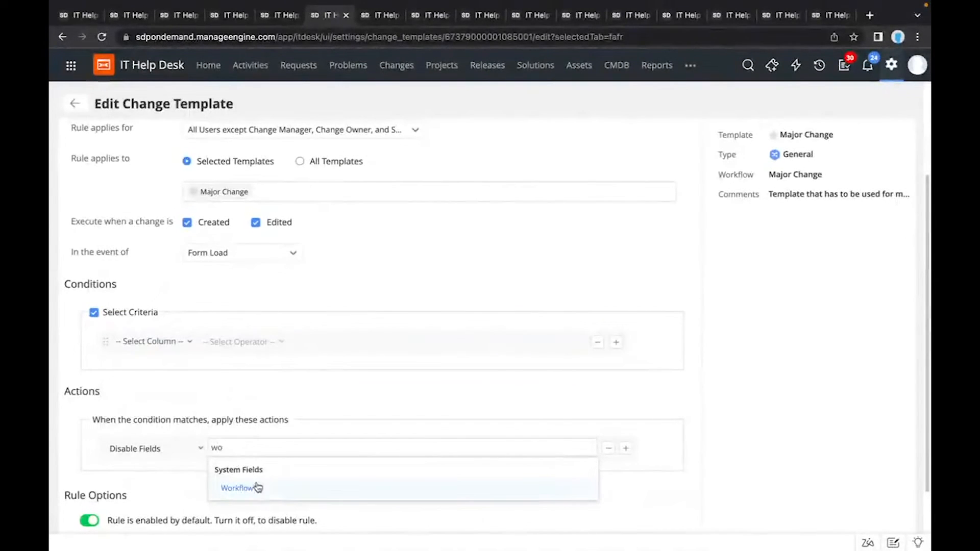
left_click(238, 487)
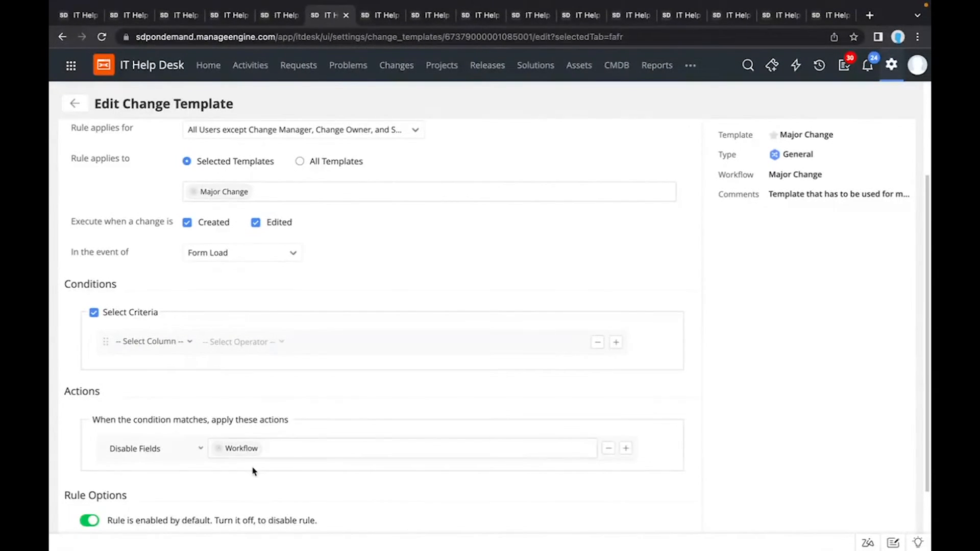
scroll(254, 470, "down", 2)
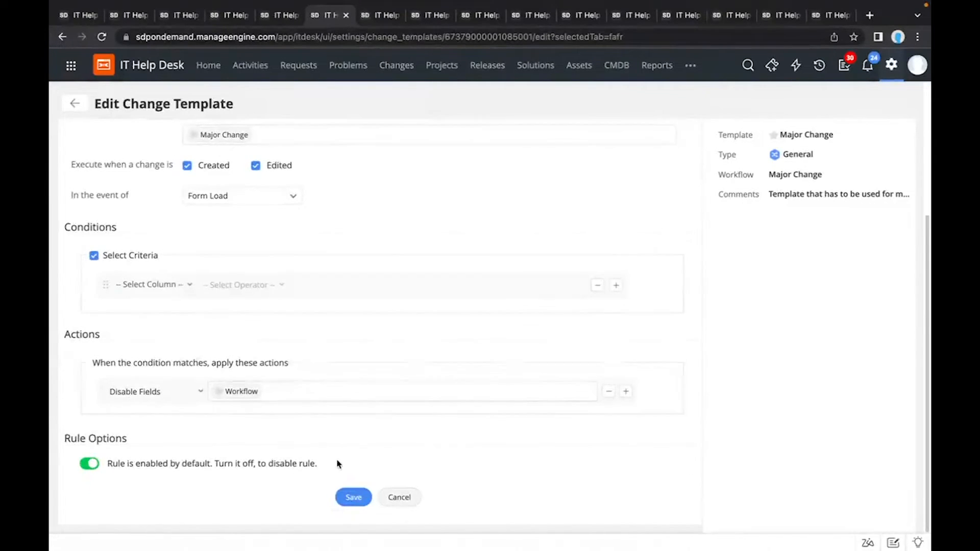
left_click(393, 491)
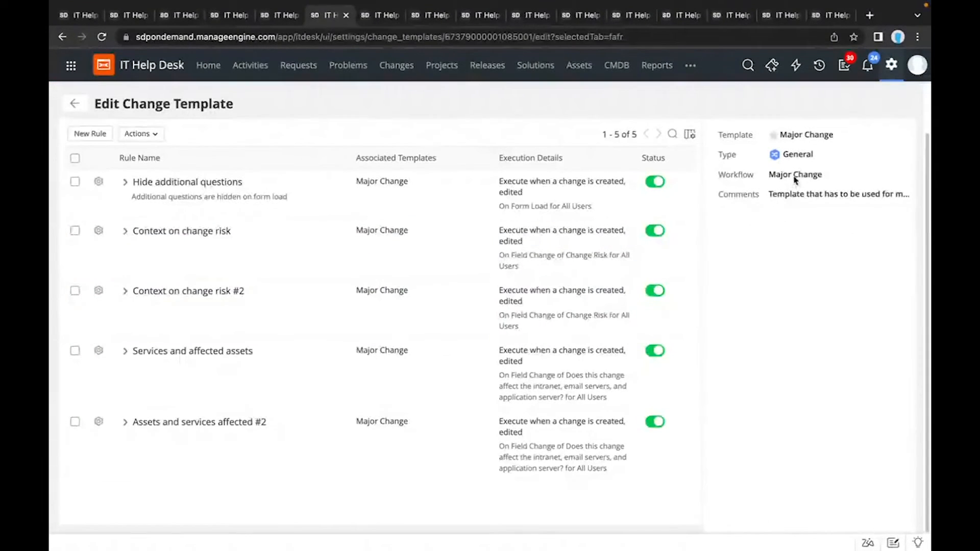
left_click(77, 102)
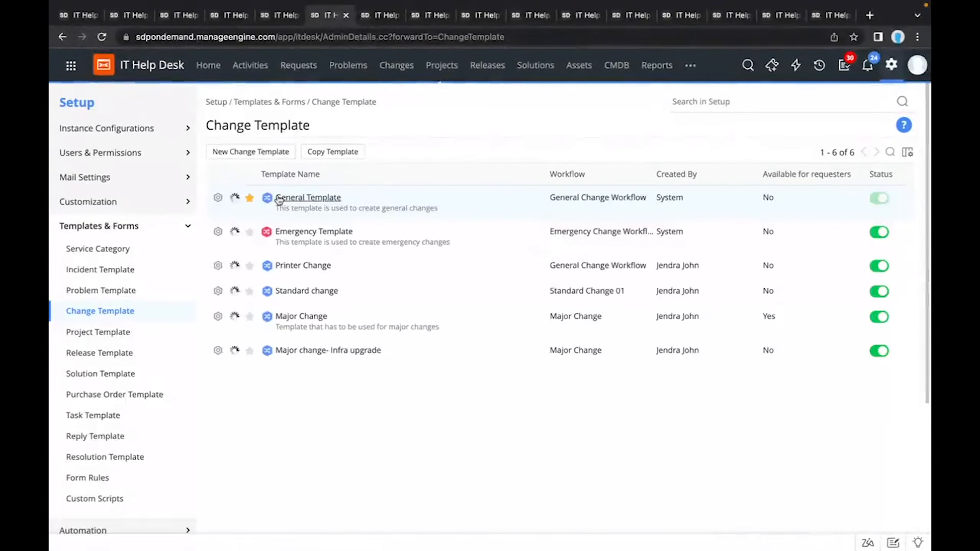
Step: Open the Major Change template and view its requester availability and user group settings
left_click(292, 316)
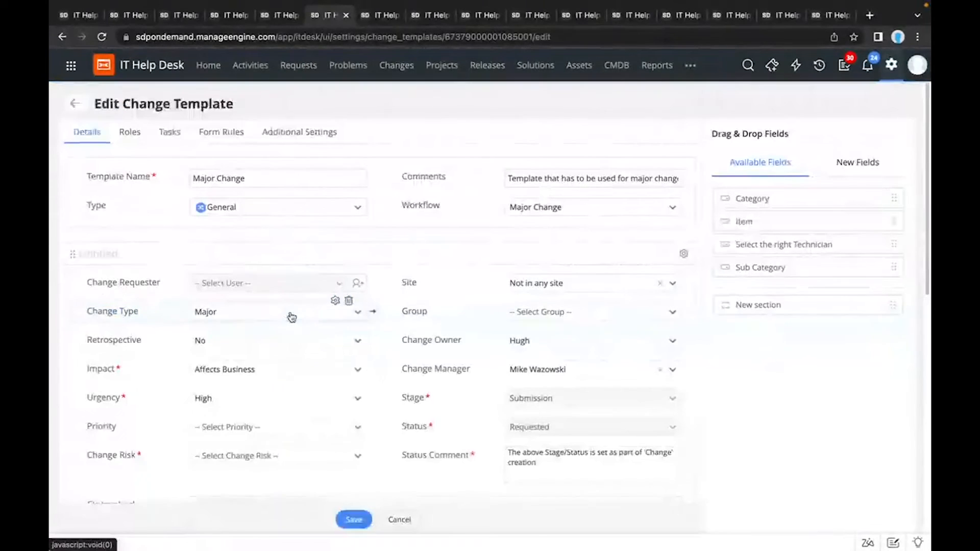
left_click(285, 133)
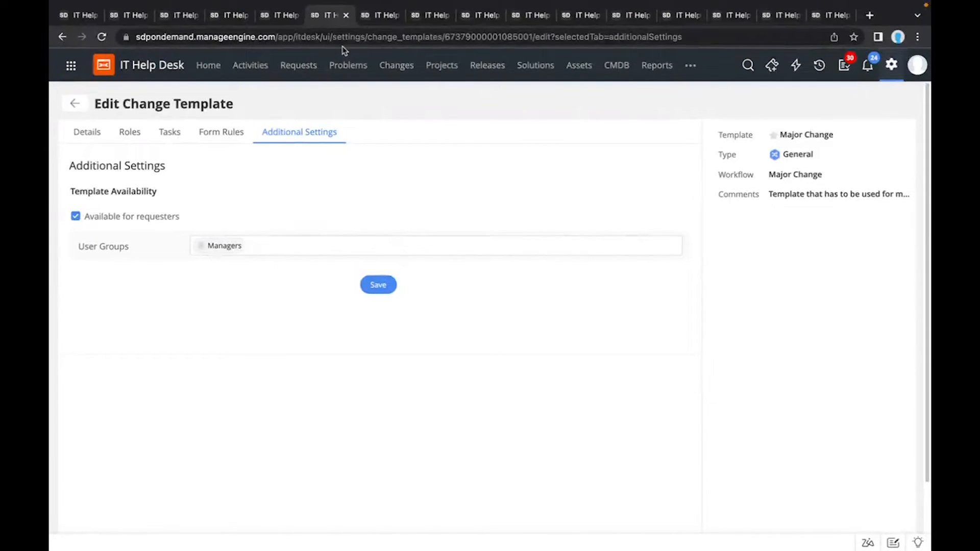
Step: Go to the list of change workflows under Automation and view the workflow types that can be listed
left_click(77, 16)
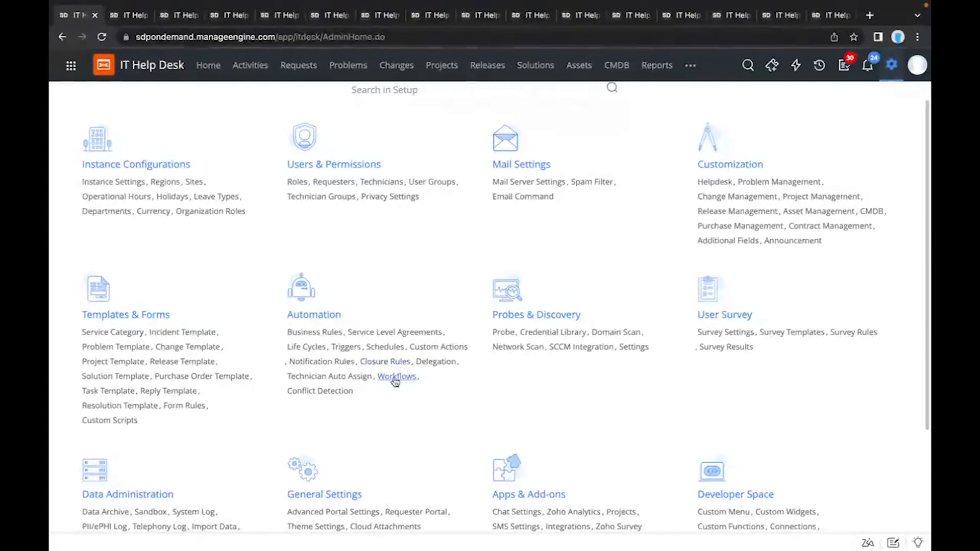
left_click(232, 14)
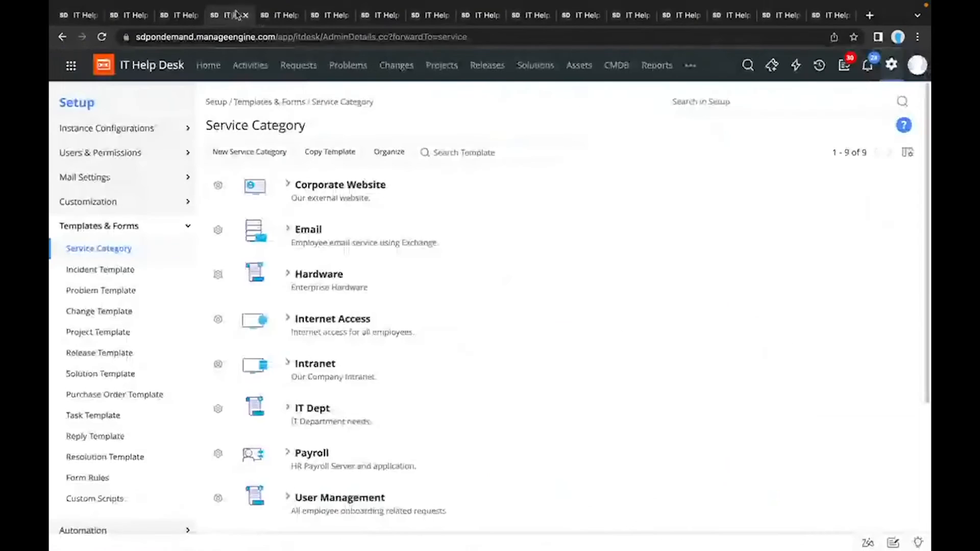
left_click(324, 20)
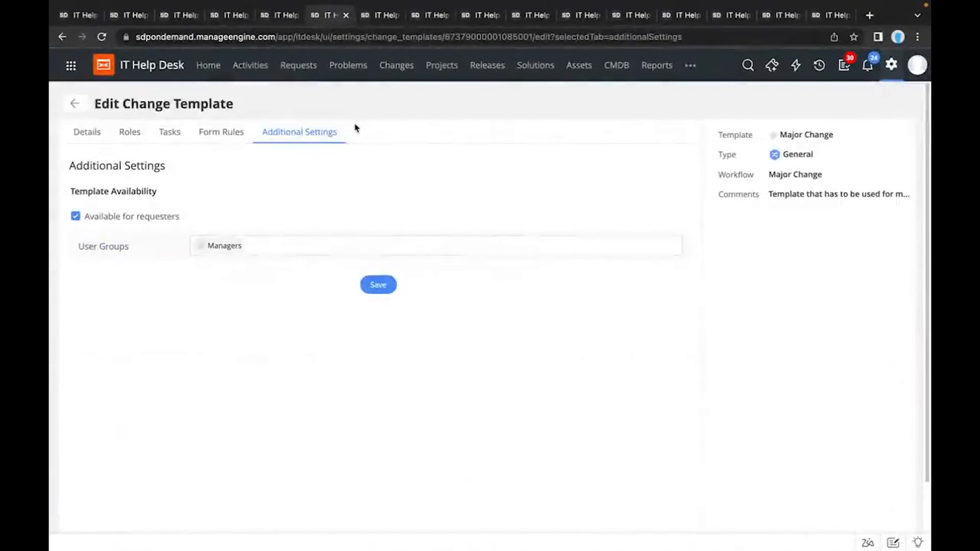
left_click(375, 16)
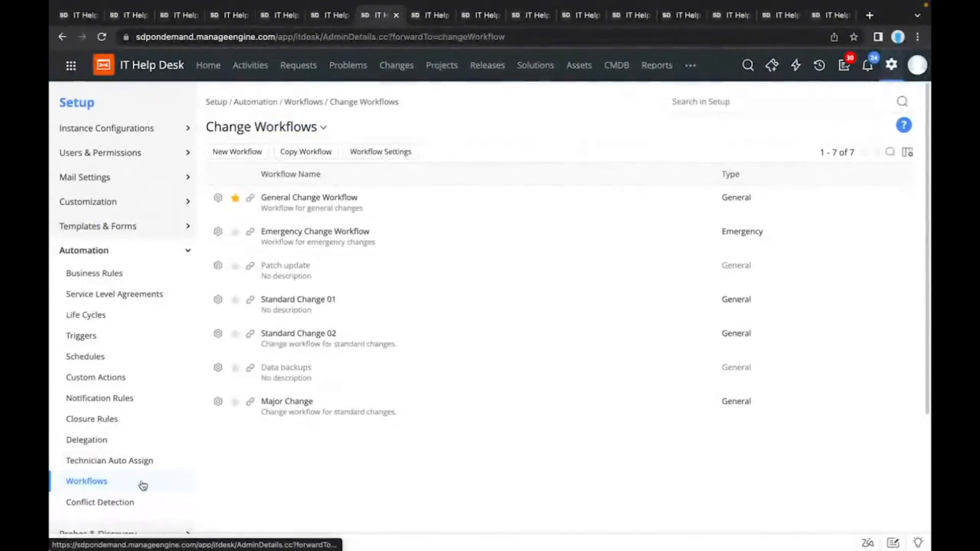
left_click(324, 129)
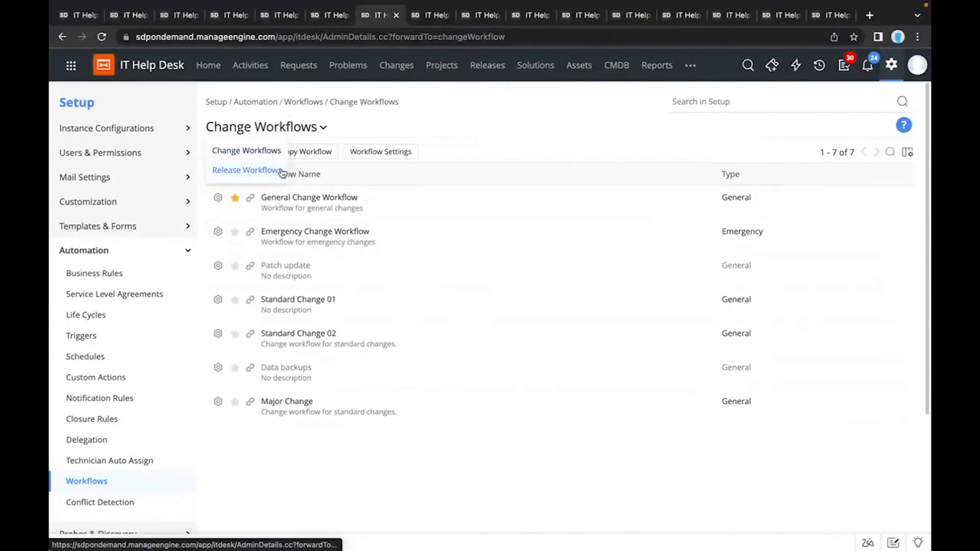
left_click(362, 127)
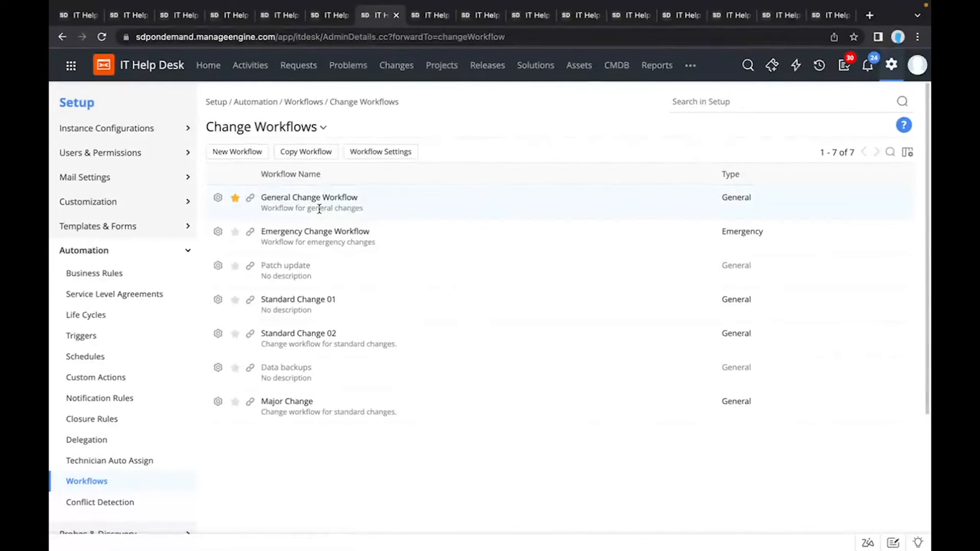
Step: Open the Major Change workflow, examine its stages, conditions, approvals, switch, field update and notification nodes, and close the editor
left_click(287, 401)
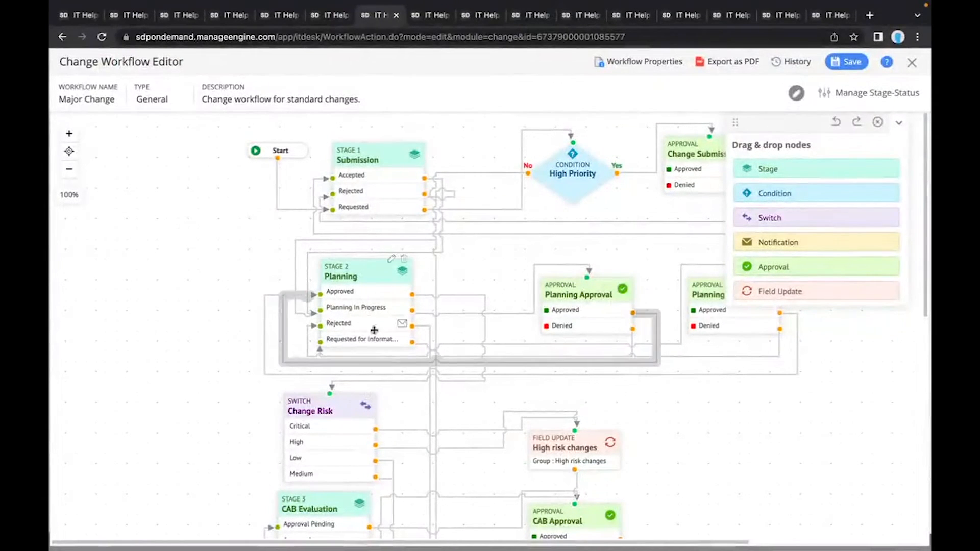
mouse_move(430, 338)
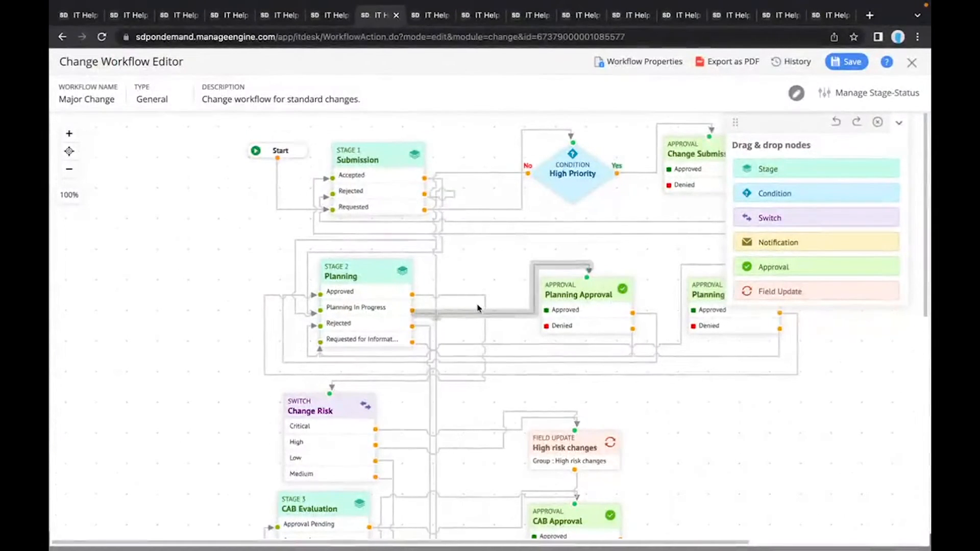
scroll(478, 309, "down", 1)
scroll(479, 308, "down", 3)
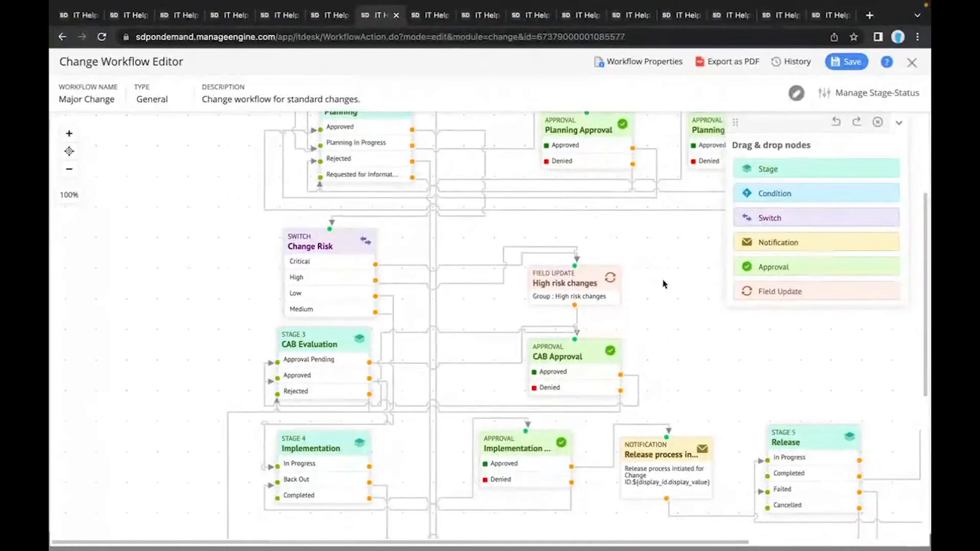
scroll(662, 284, "down", 1)
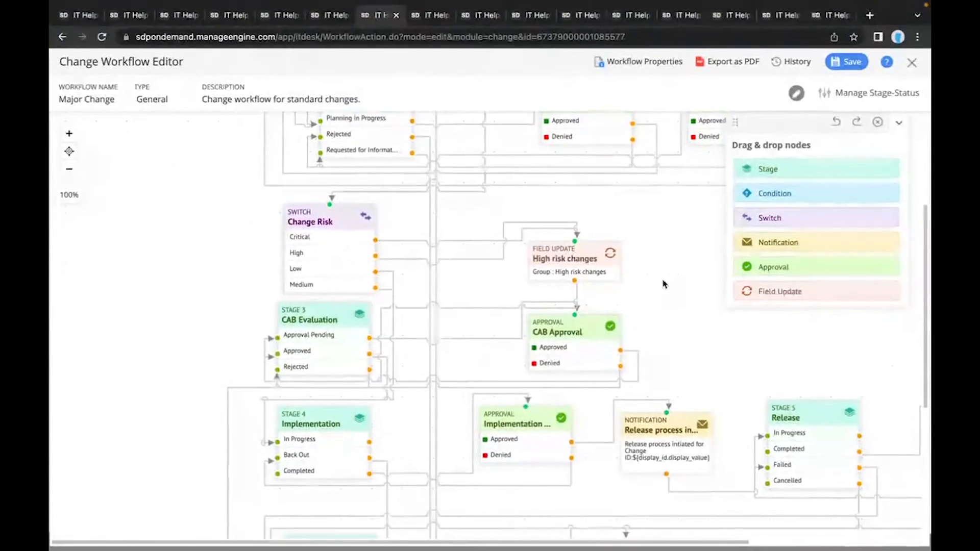
scroll(679, 303, "down", 1)
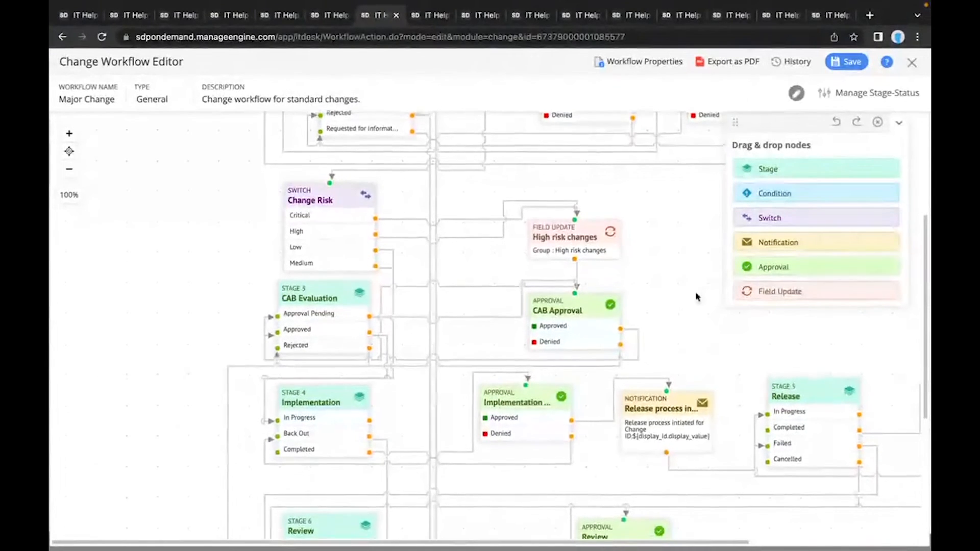
scroll(697, 295, "up", 5)
scroll(697, 297, "up", 4)
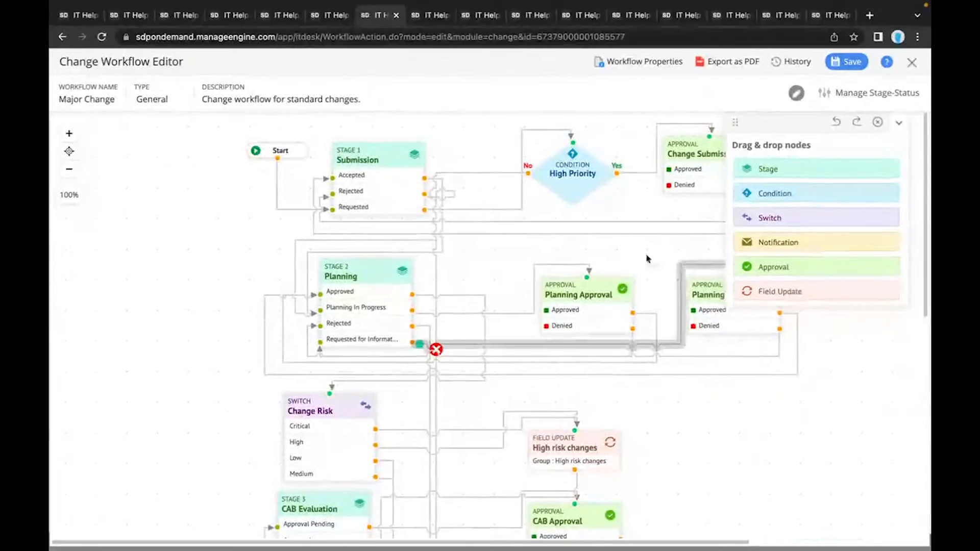
left_click(911, 63)
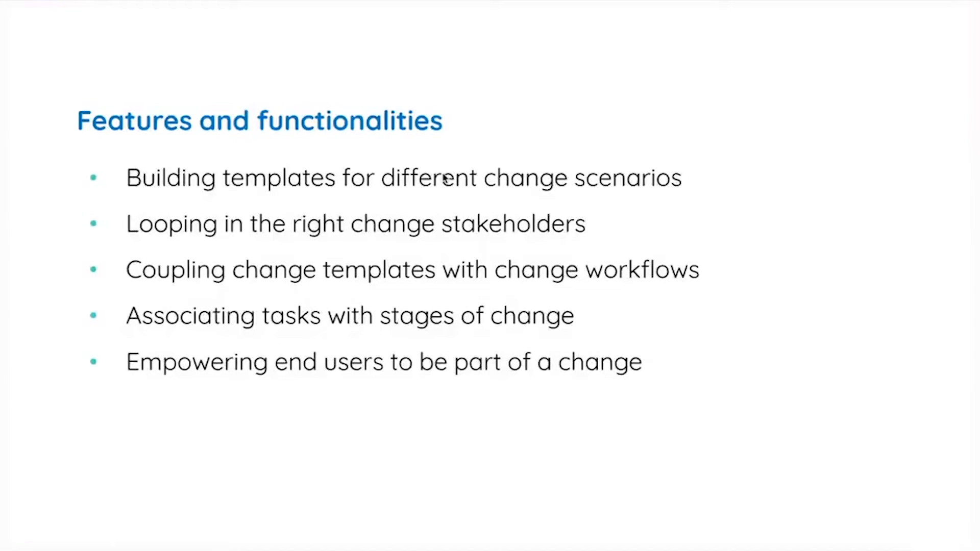
left_click(442, 178)
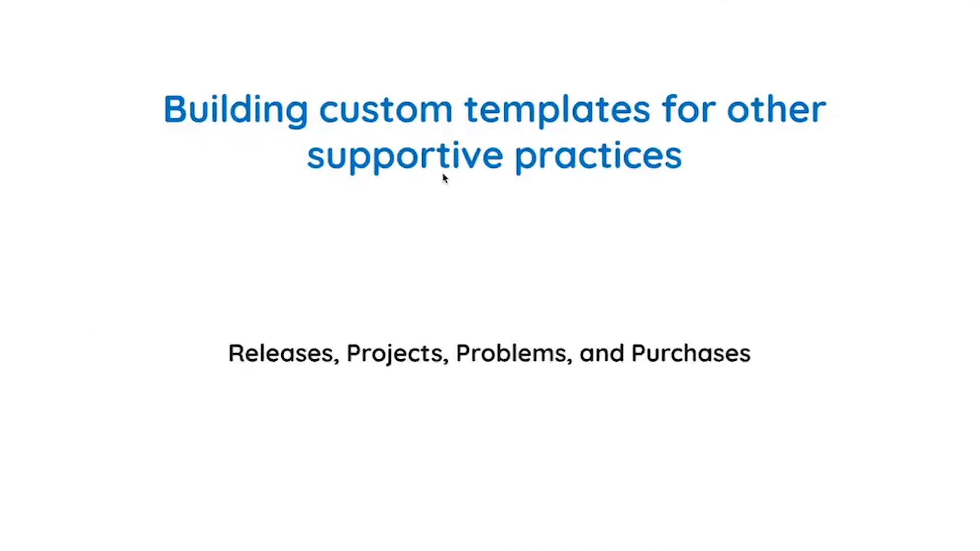
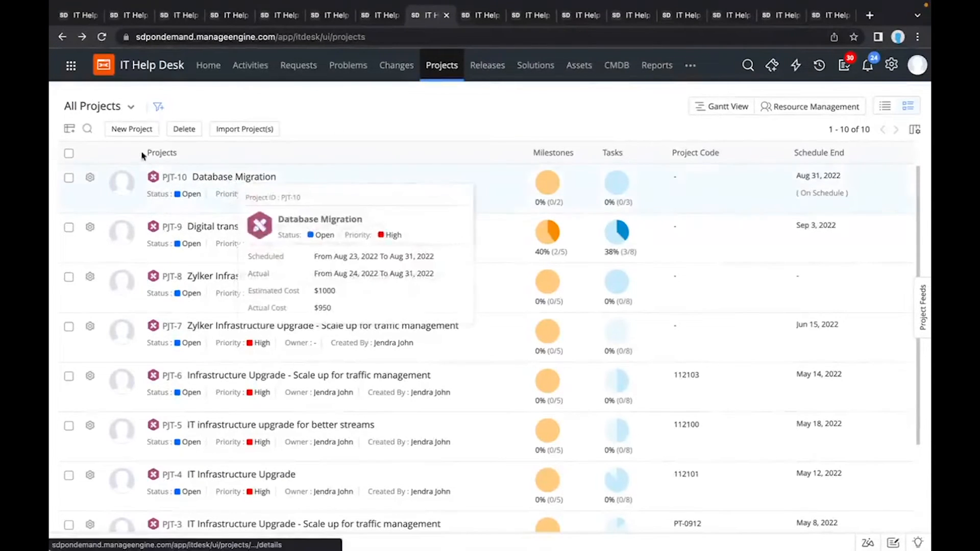
Step: Start a new project and apply the Backup and Migration template to it
left_click(134, 129)
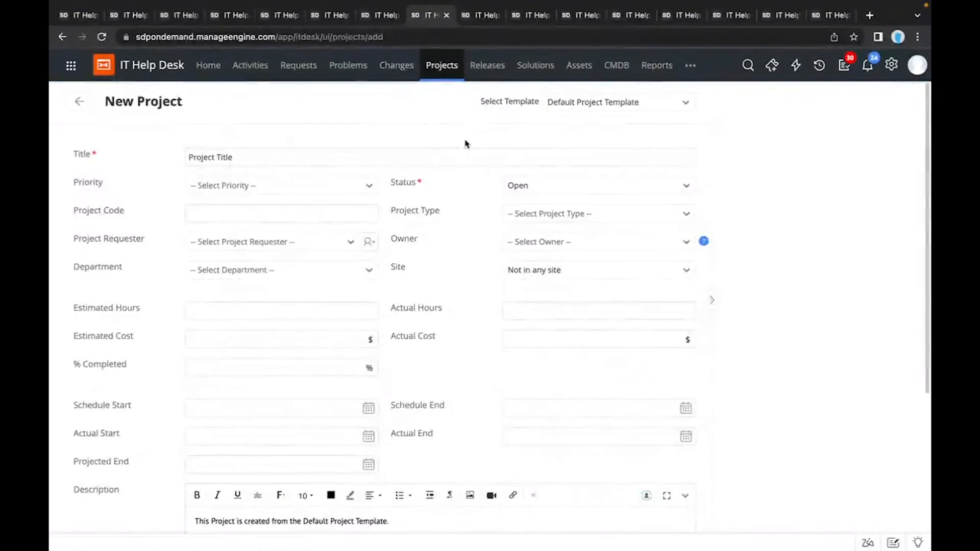
left_click(611, 108)
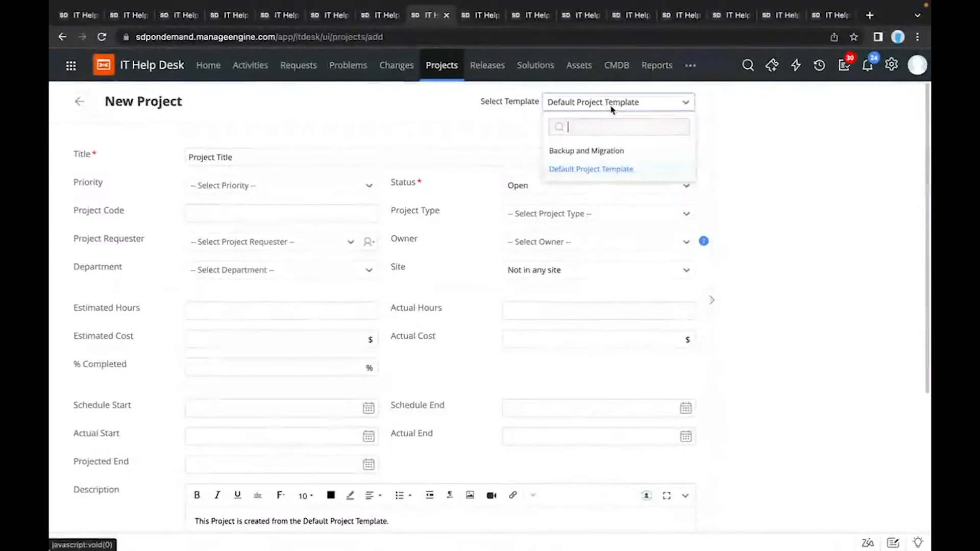
left_click(598, 149)
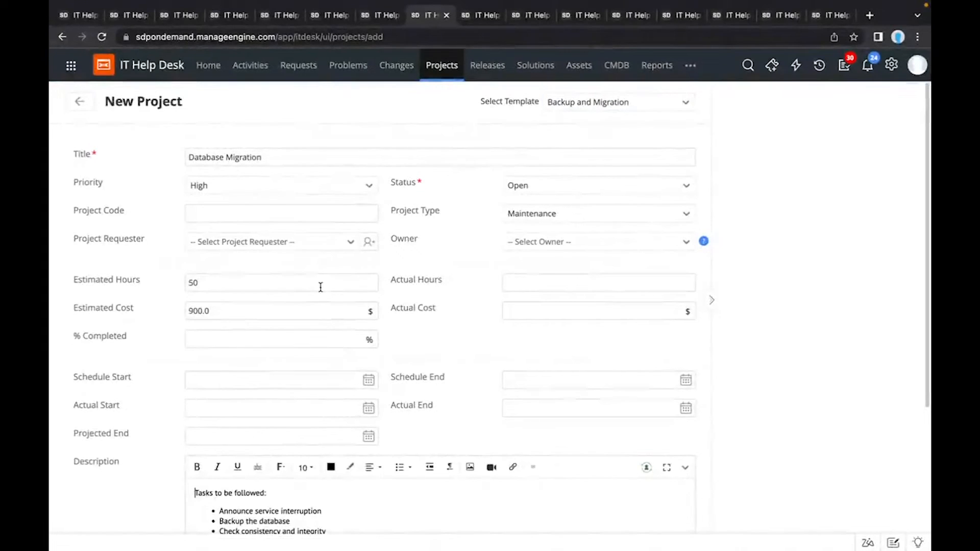
Step: Examine the project form's prefilled fields, schedule fields and task description, and cancel the new project
scroll(320, 287, "down", 2)
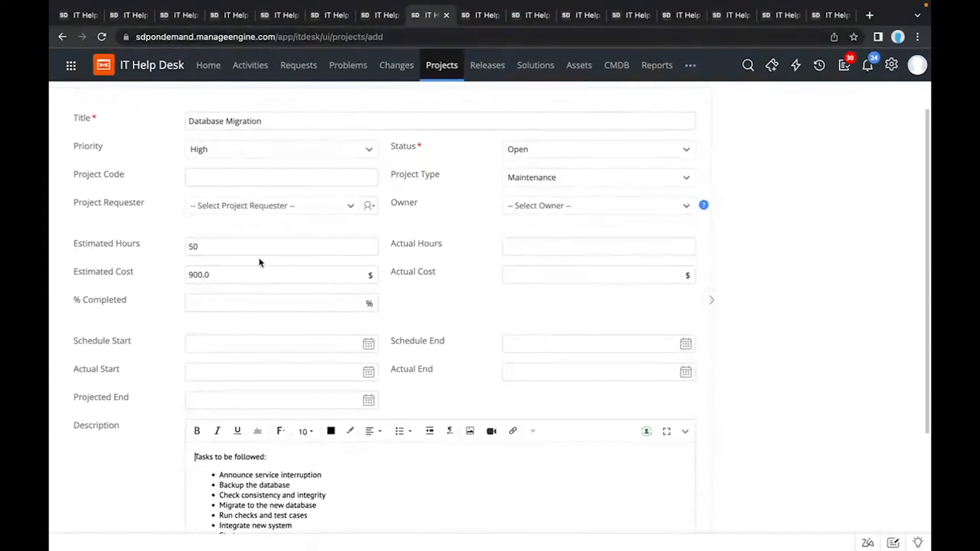
scroll(260, 262, "down", 1)
scroll(260, 262, "down", 4)
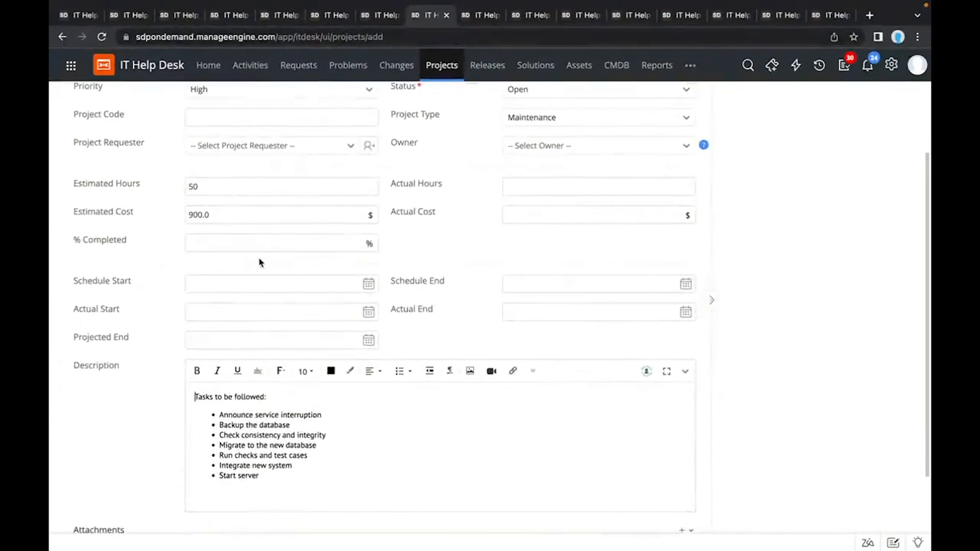
scroll(259, 263, "down", 1)
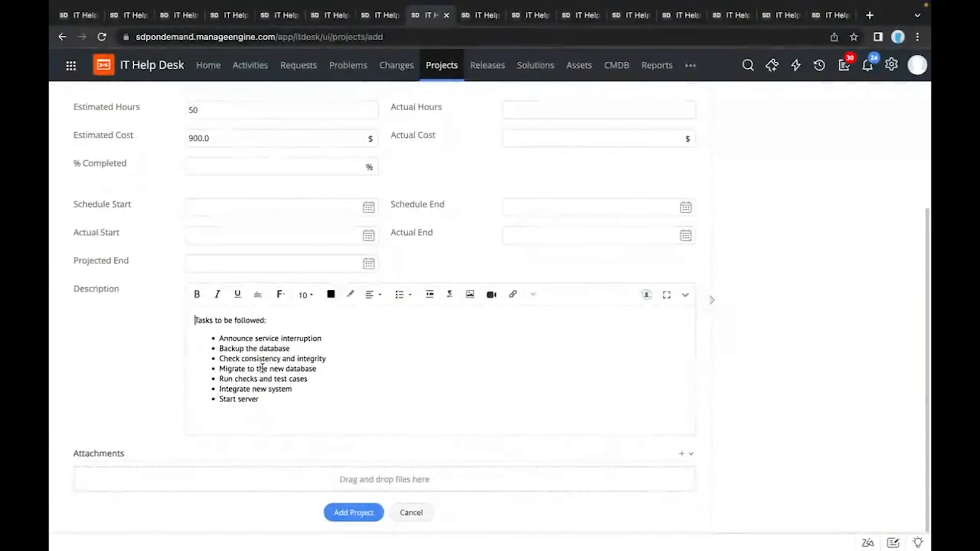
scroll(261, 367, "up", 6)
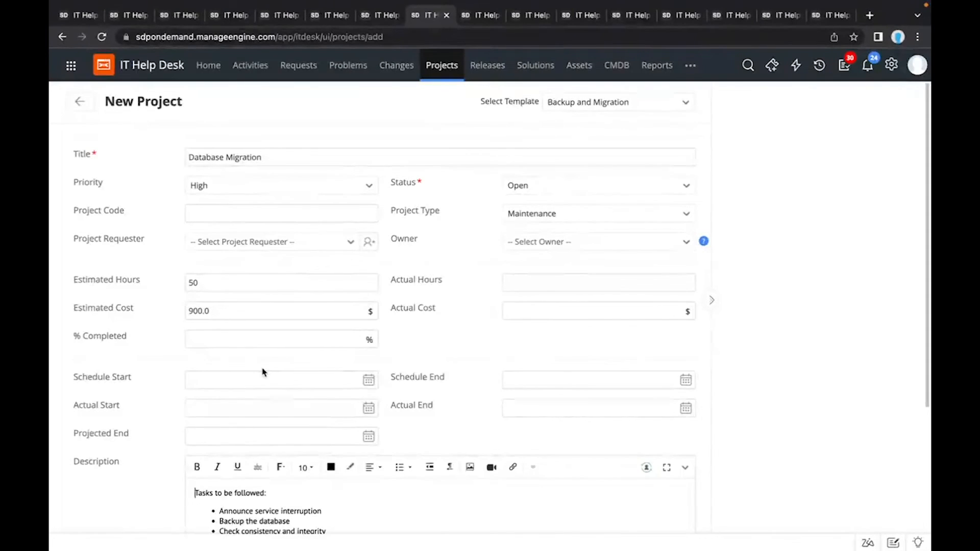
scroll(262, 371, "down", 4)
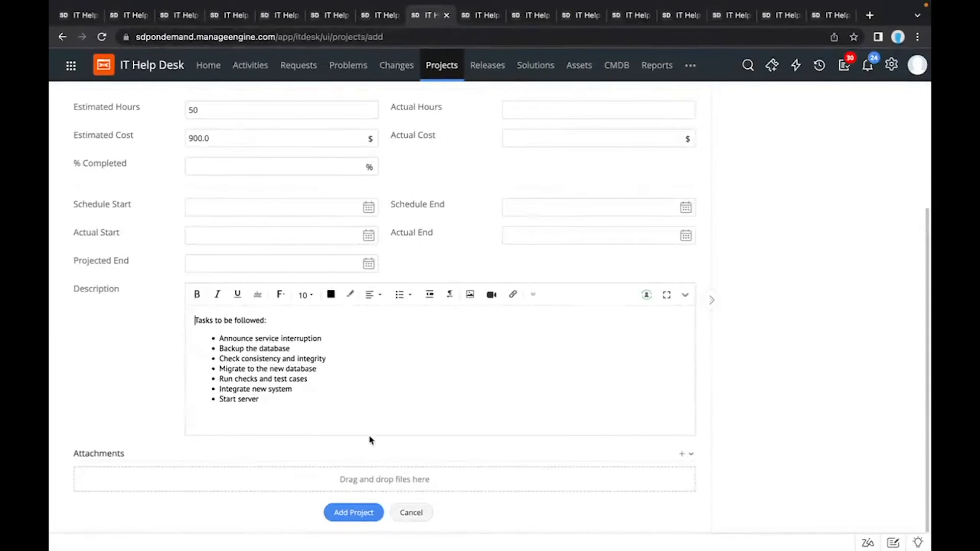
scroll(371, 440, "up", 4)
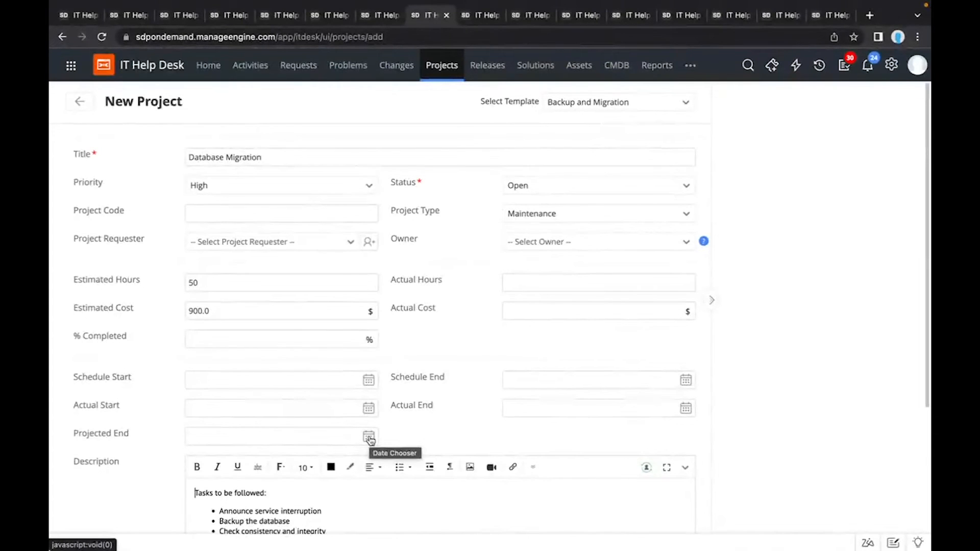
scroll(371, 440, "down", 4)
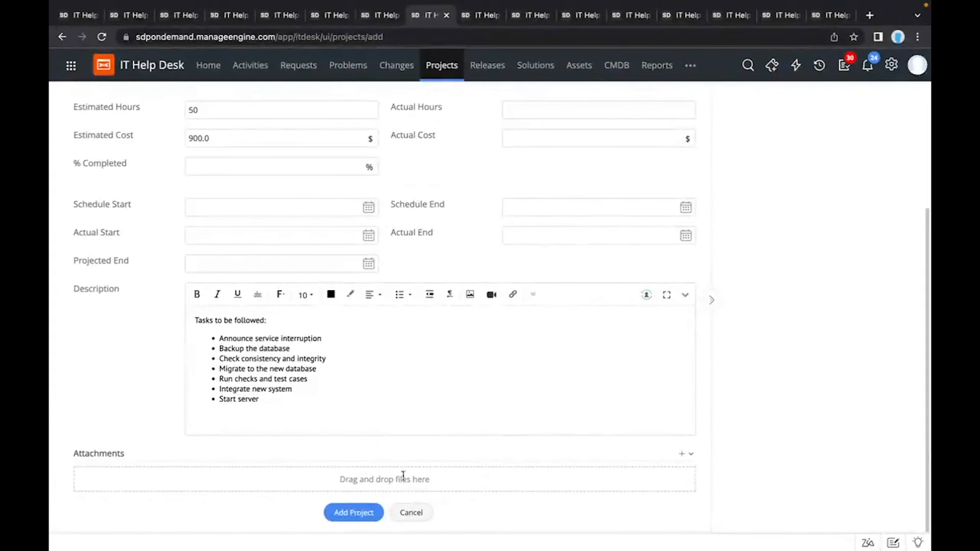
left_click(409, 513)
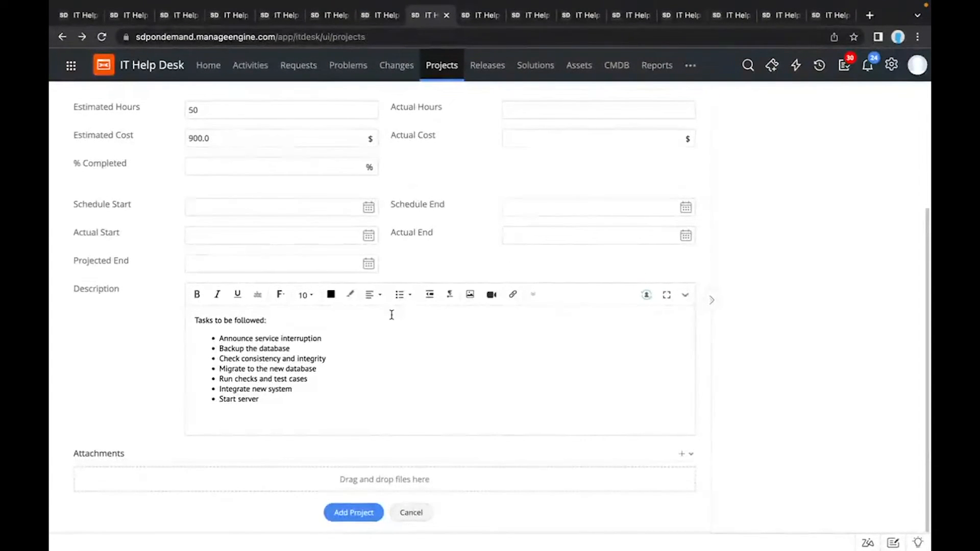
Step: Open the Backup and Migration template from the project template list and examine its fields, description and available fields
left_click(472, 18)
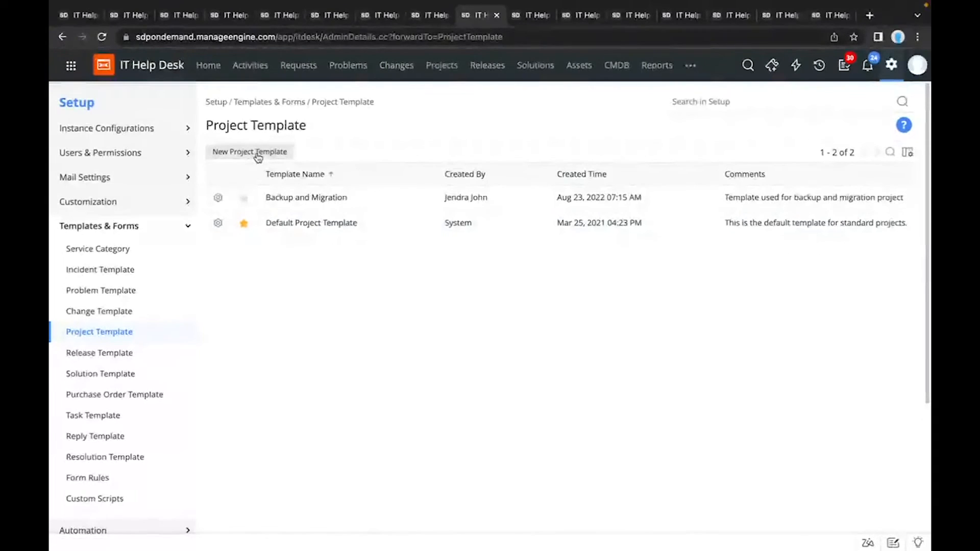
left_click(295, 200)
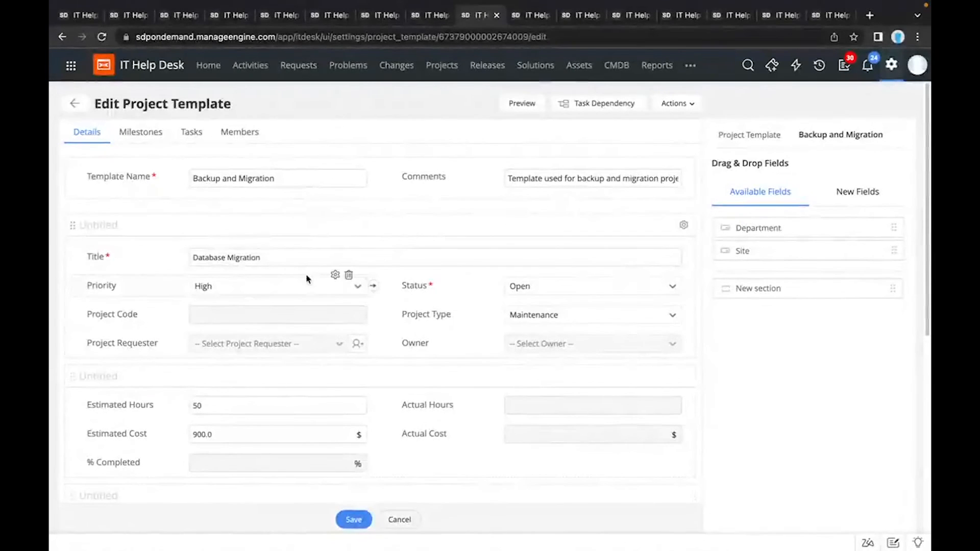
scroll(306, 279, "down", 1)
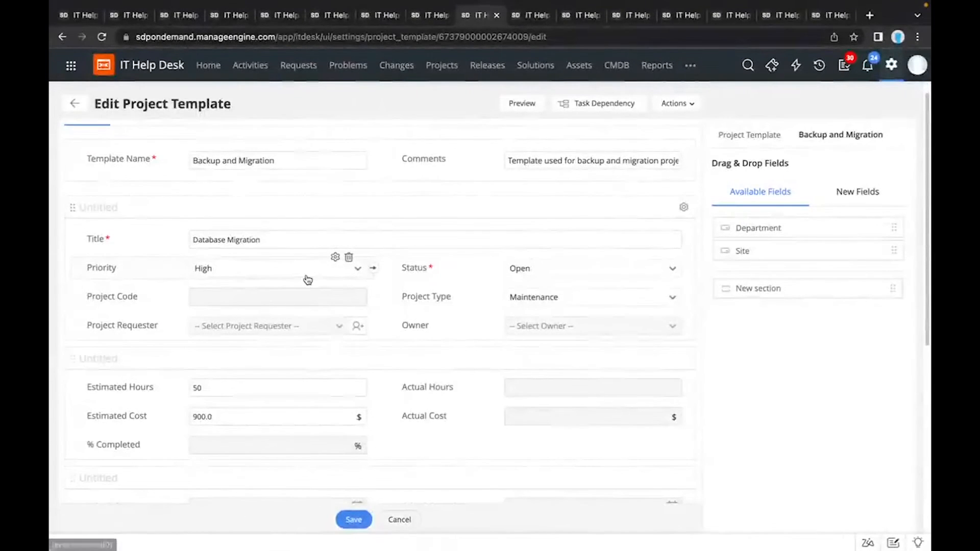
scroll(308, 280, "down", 3)
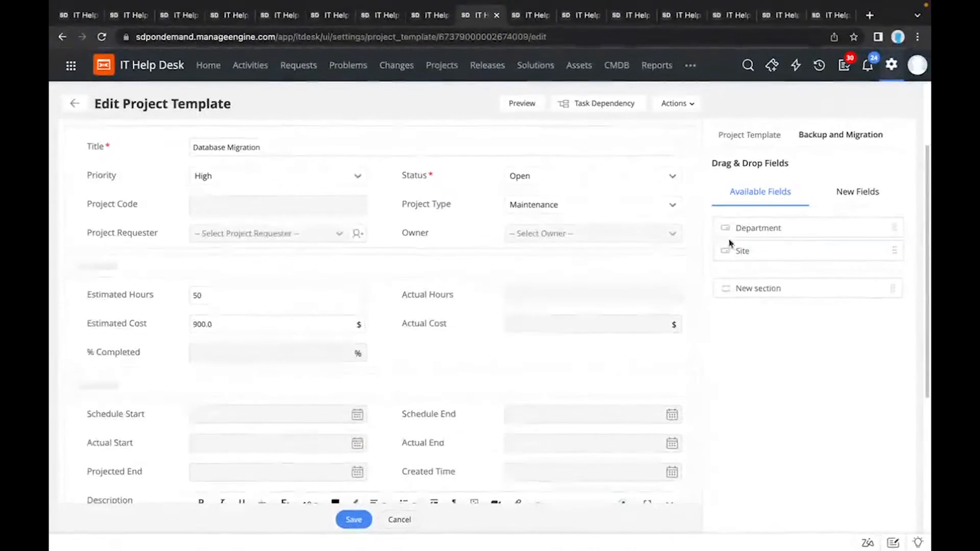
scroll(490, 315, "down", 4)
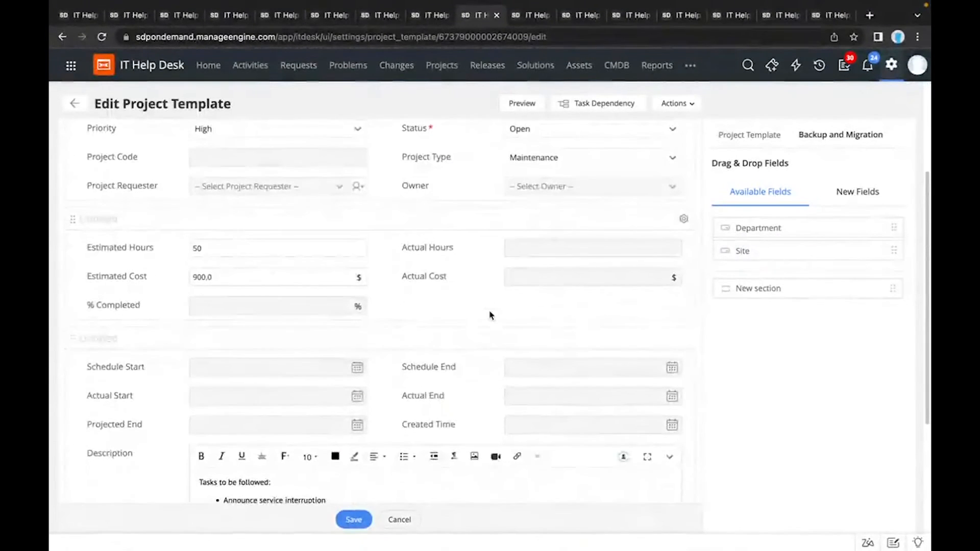
scroll(489, 315, "down", 5)
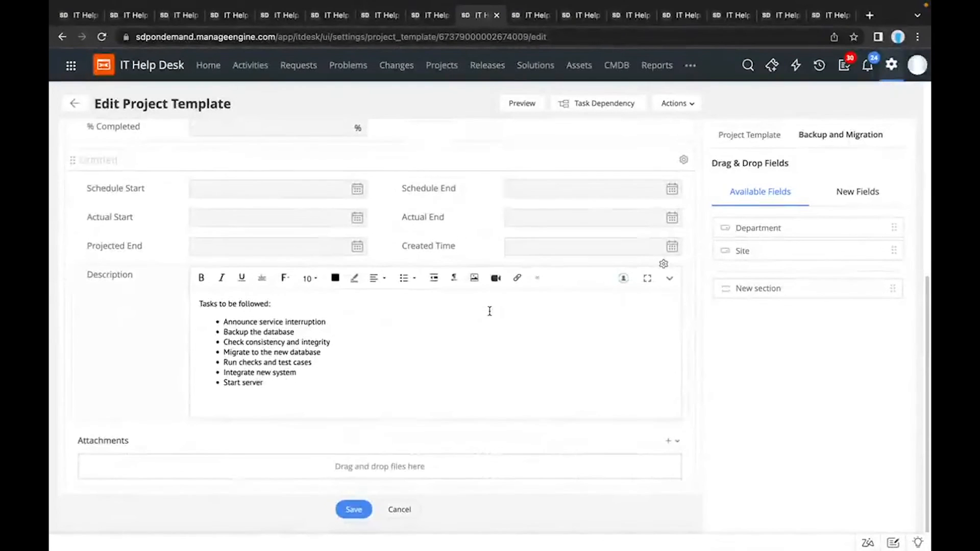
scroll(490, 311, "up", 12)
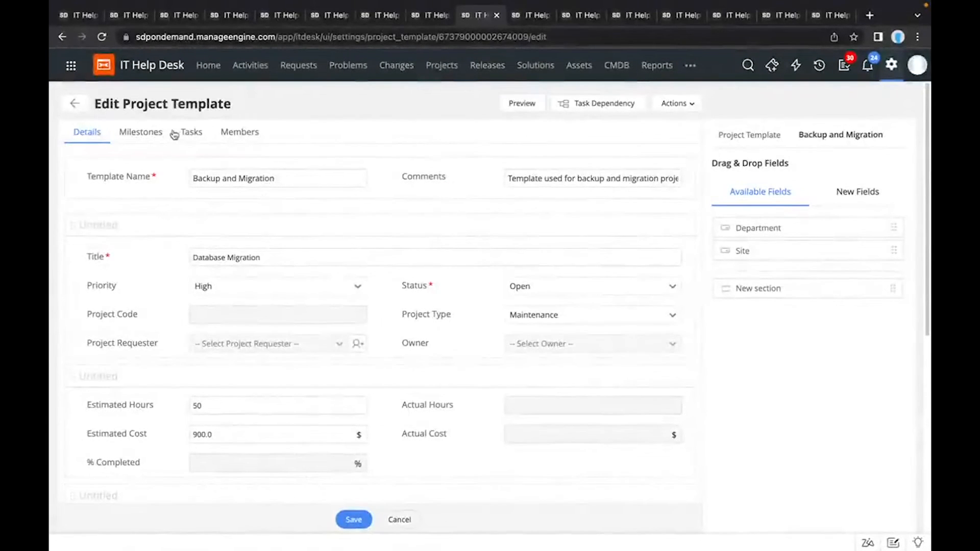
Step: View the template's milestones, examine the PNG files migration milestone's details and tasks, and return to the template
left_click(153, 134)
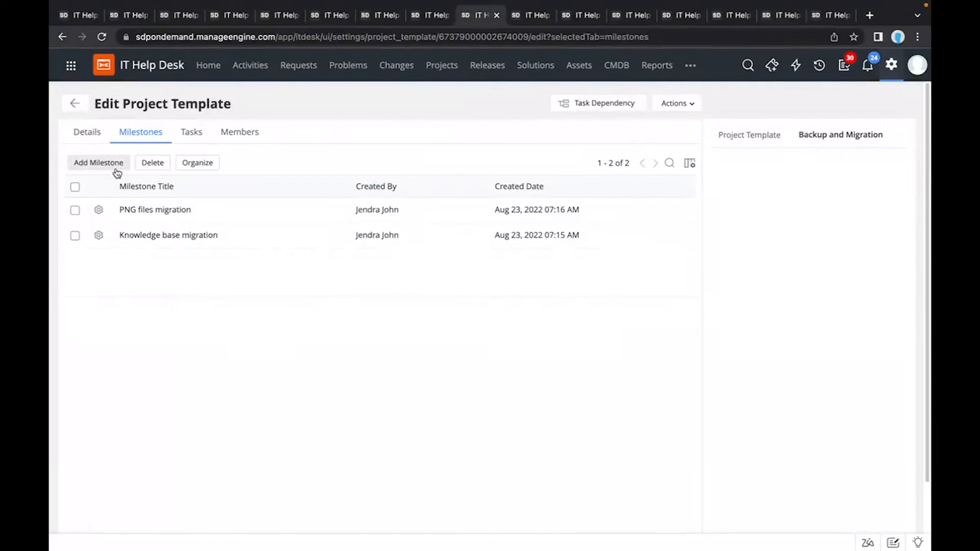
left_click(136, 210)
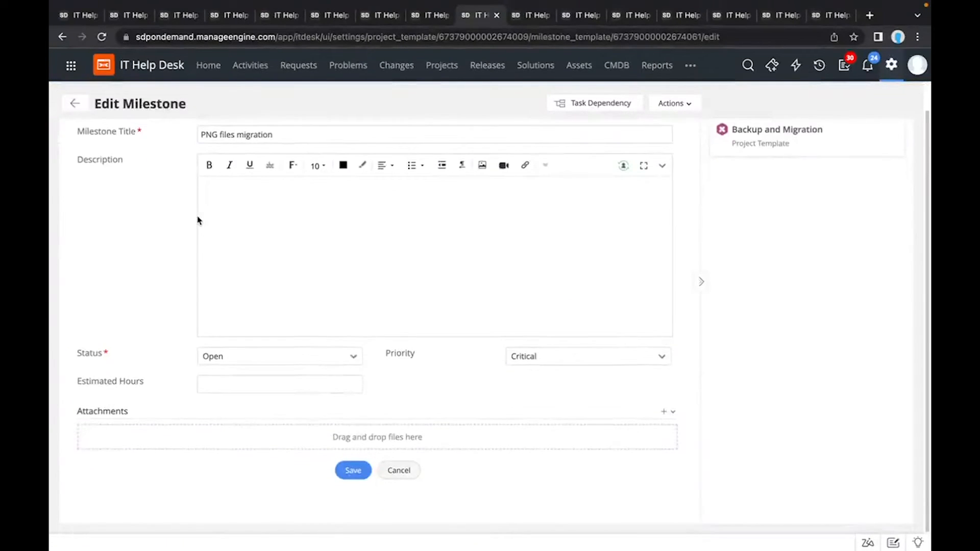
left_click(129, 132)
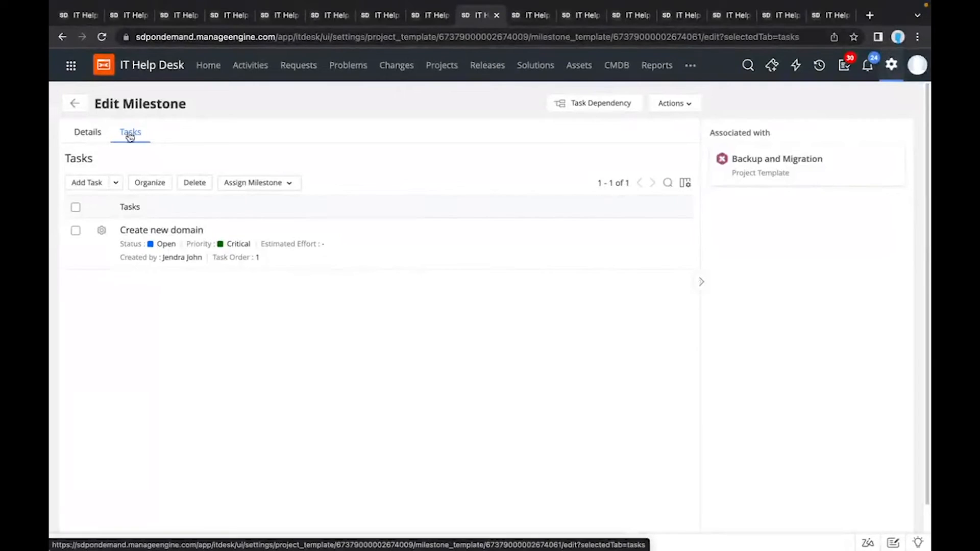
left_click(75, 103)
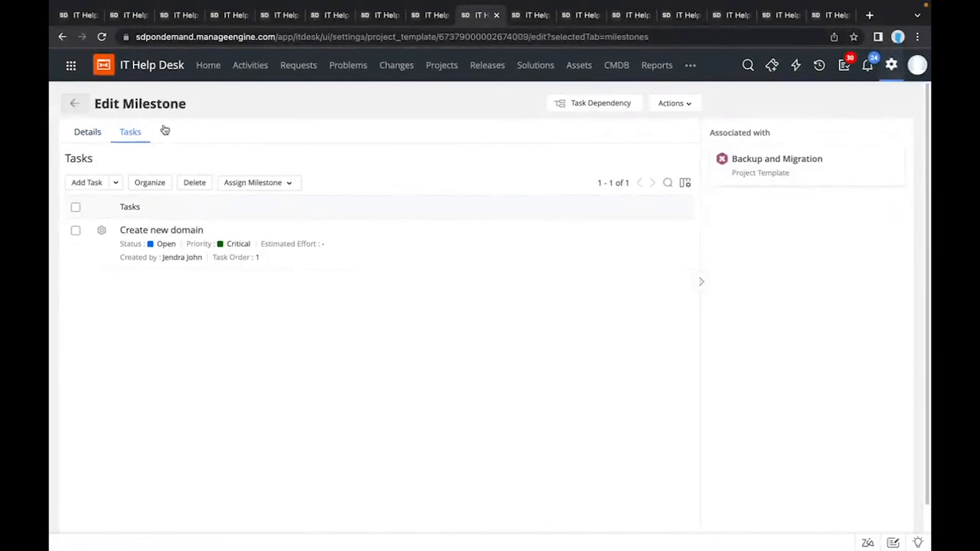
Step: View the project template's tasks and the options for adding a task
left_click(184, 133)
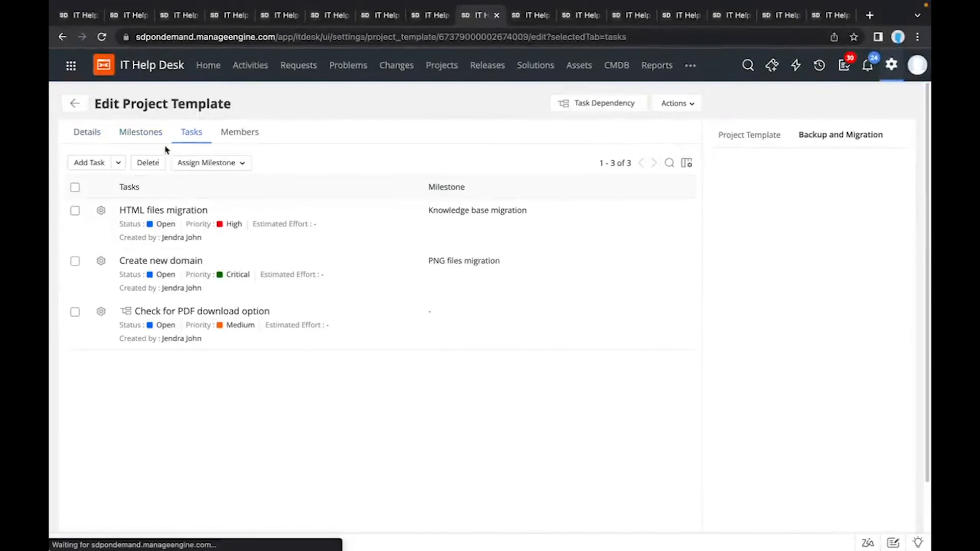
left_click(119, 165)
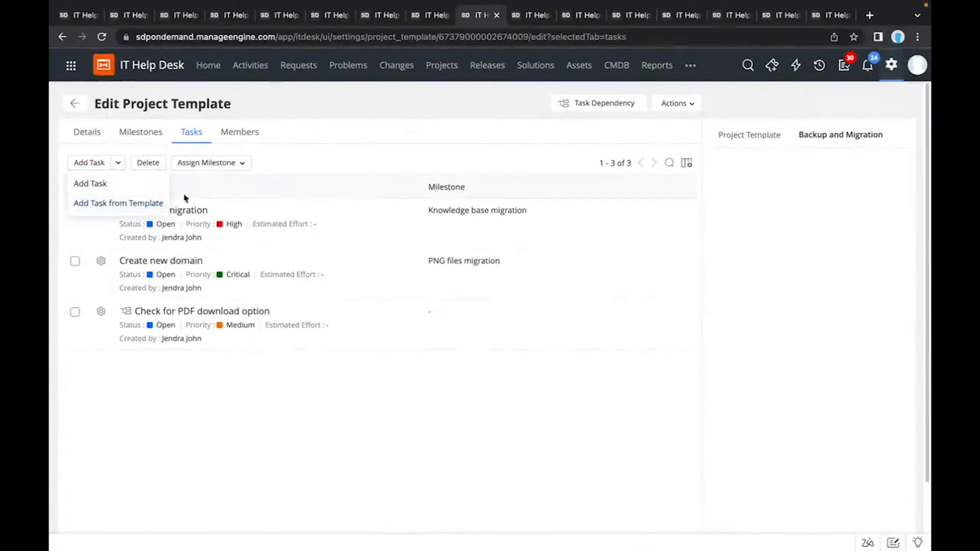
left_click(222, 193)
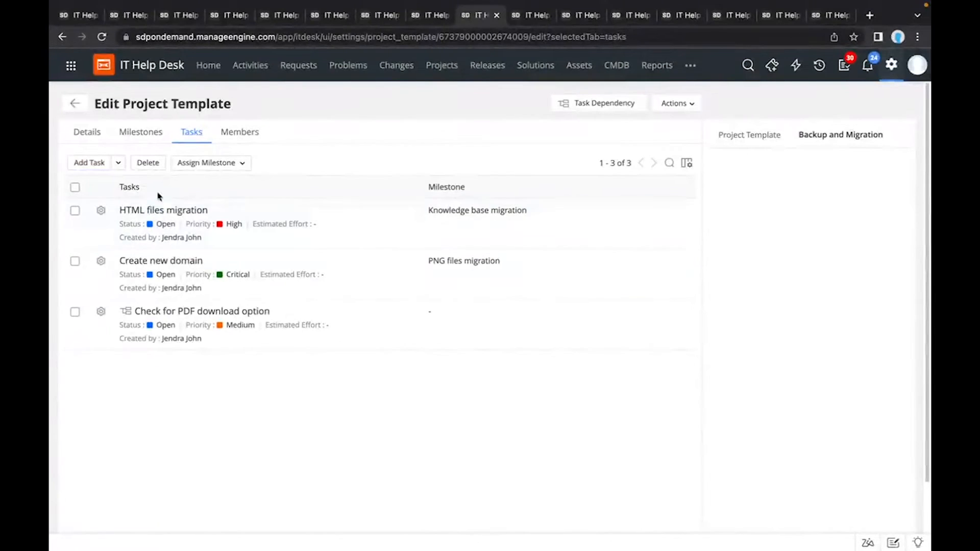
Step: Check the milestone assignment option for the HTML files migration task, and view the template's task dependency map before closing it
left_click(75, 211)
left_click(234, 164)
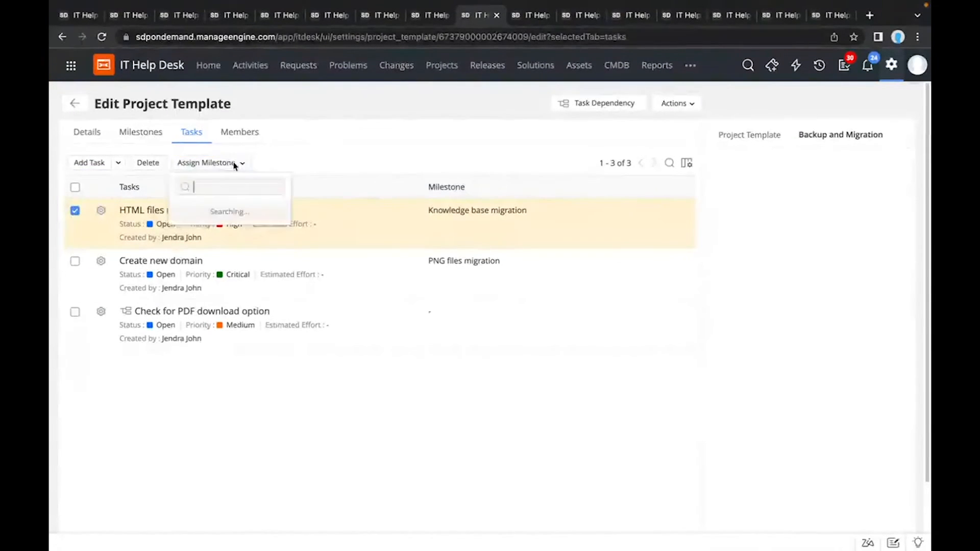
left_click(334, 160)
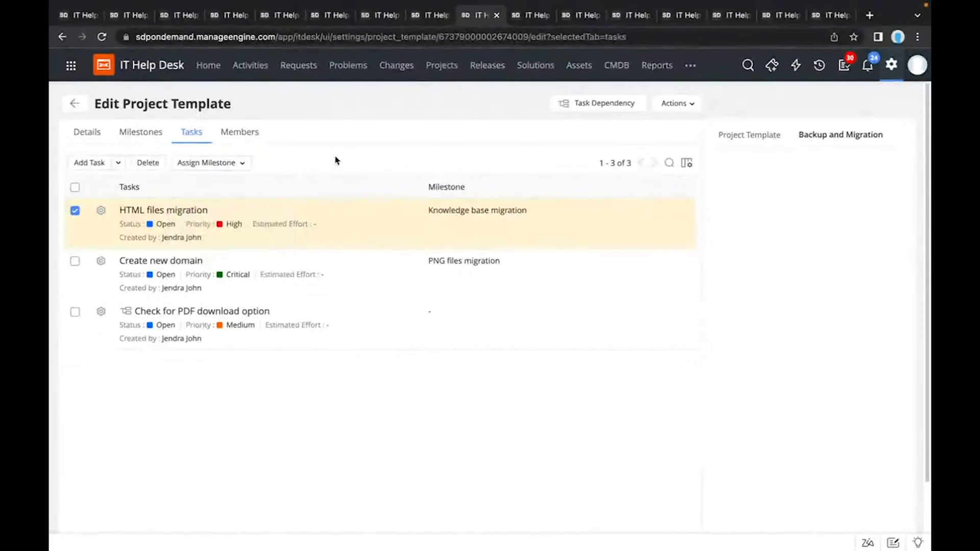
left_click(605, 108)
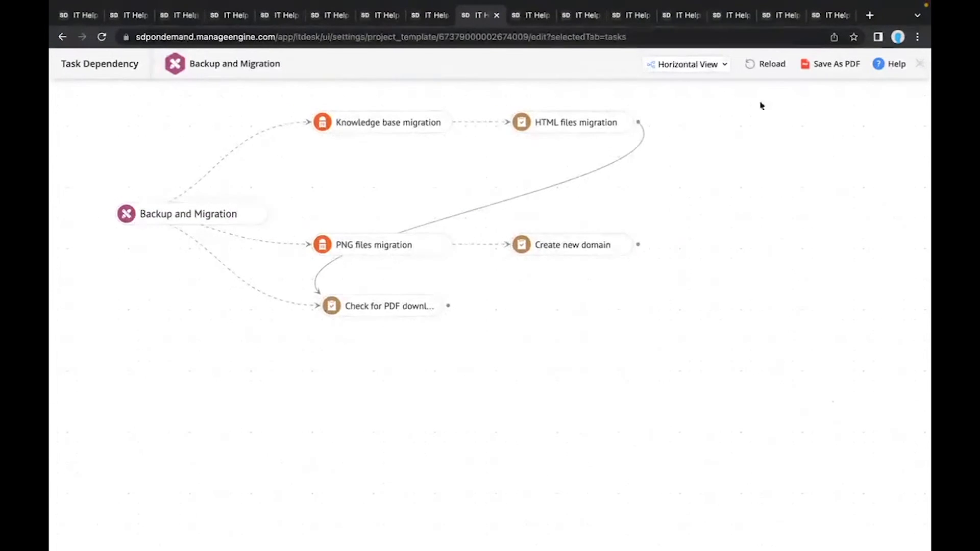
left_click(920, 65)
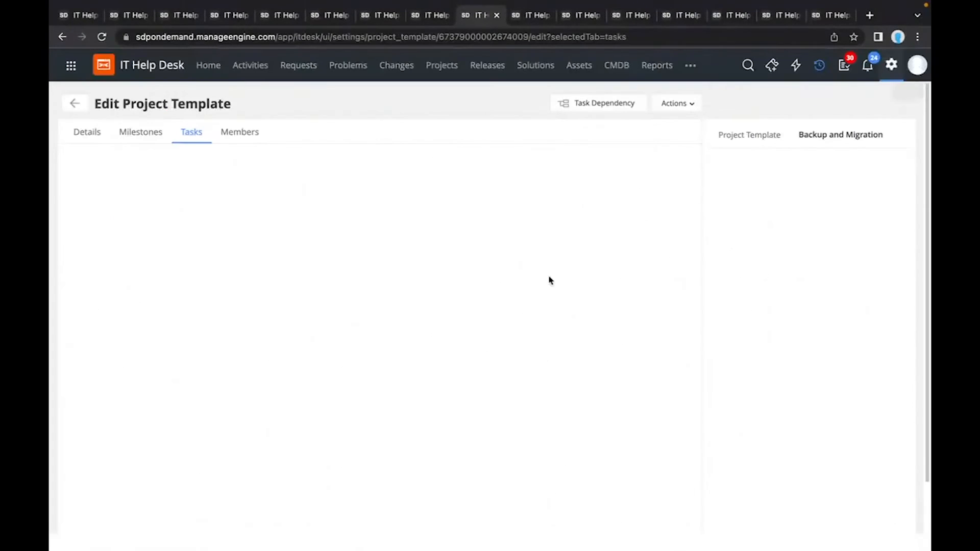
Step: View the template's members, examine the selectable users and project roles for a new member, and cancel adding one
left_click(248, 137)
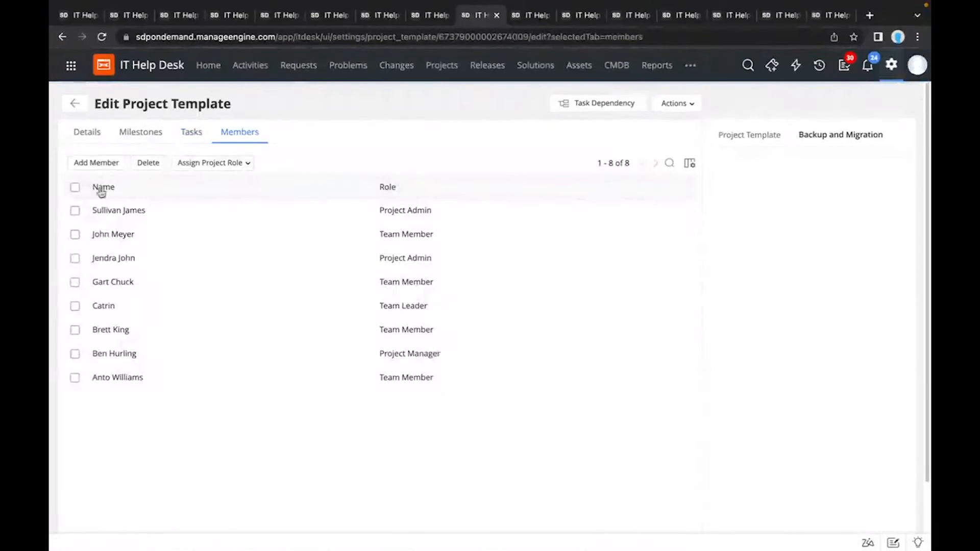
left_click(100, 170)
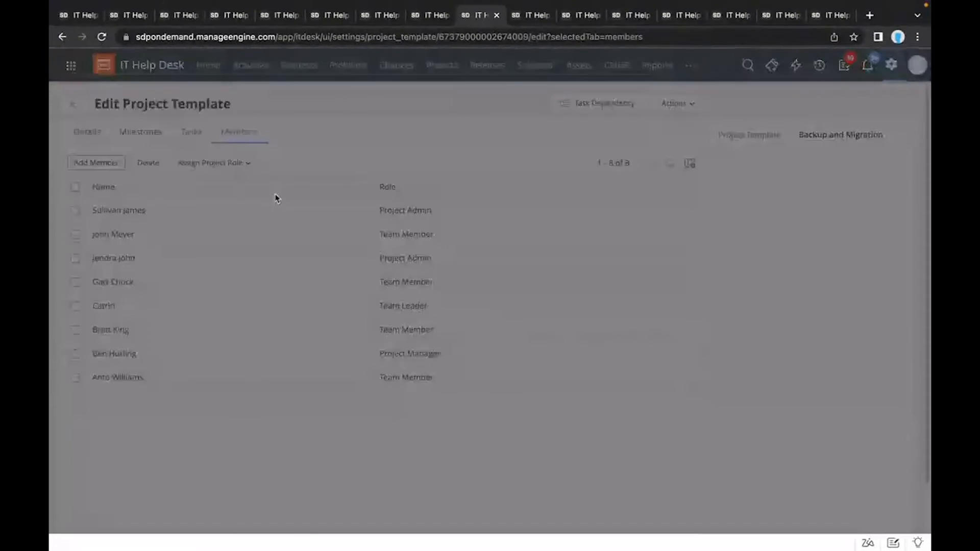
scroll(334, 333, "down", 15)
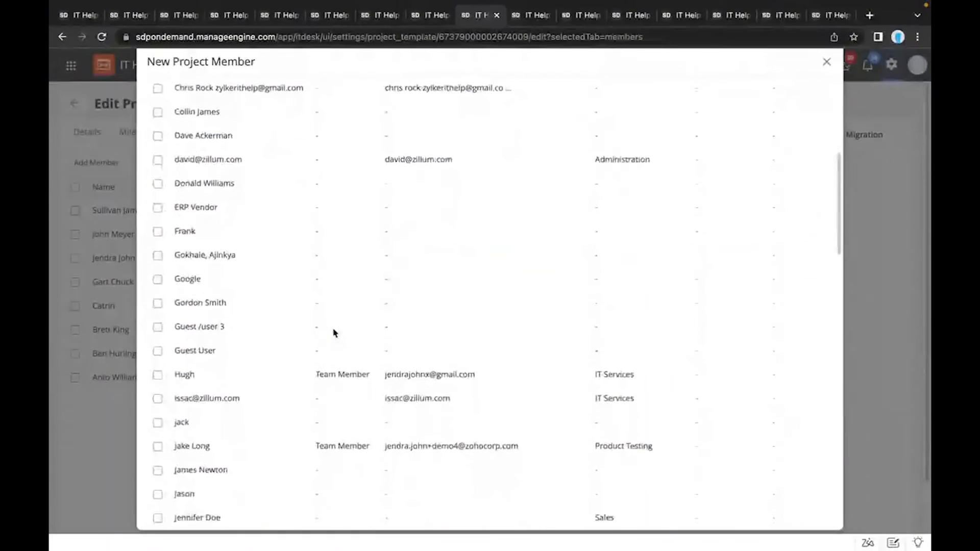
scroll(334, 332, "down", 15)
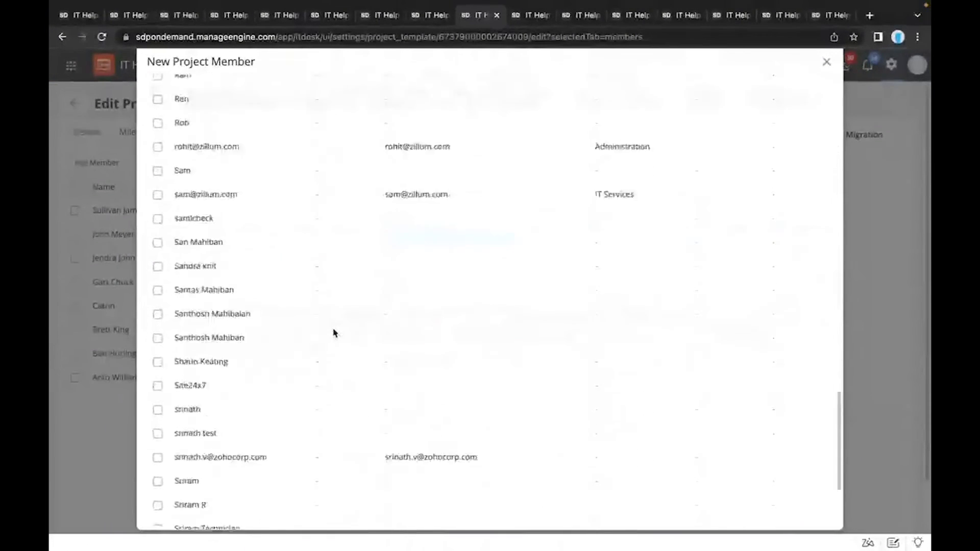
left_click(258, 482)
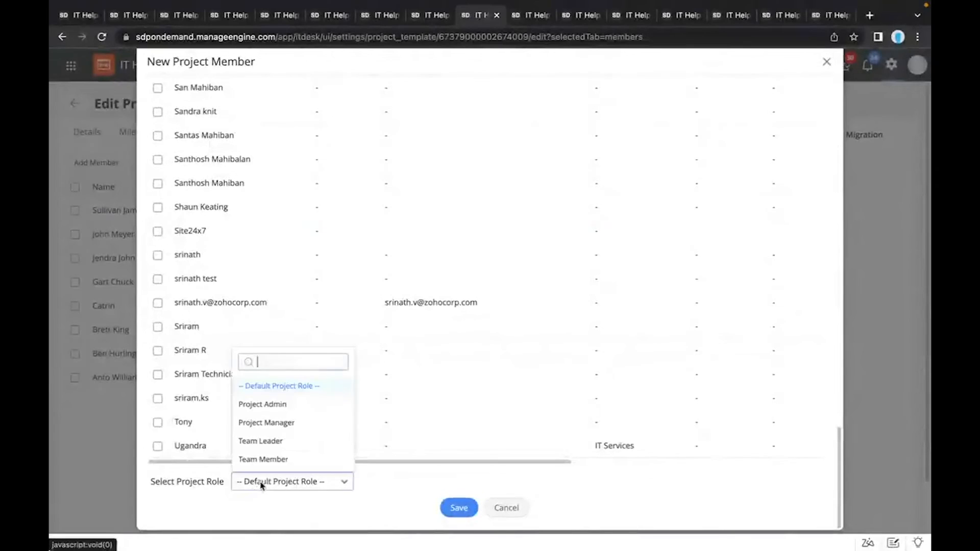
left_click(219, 504)
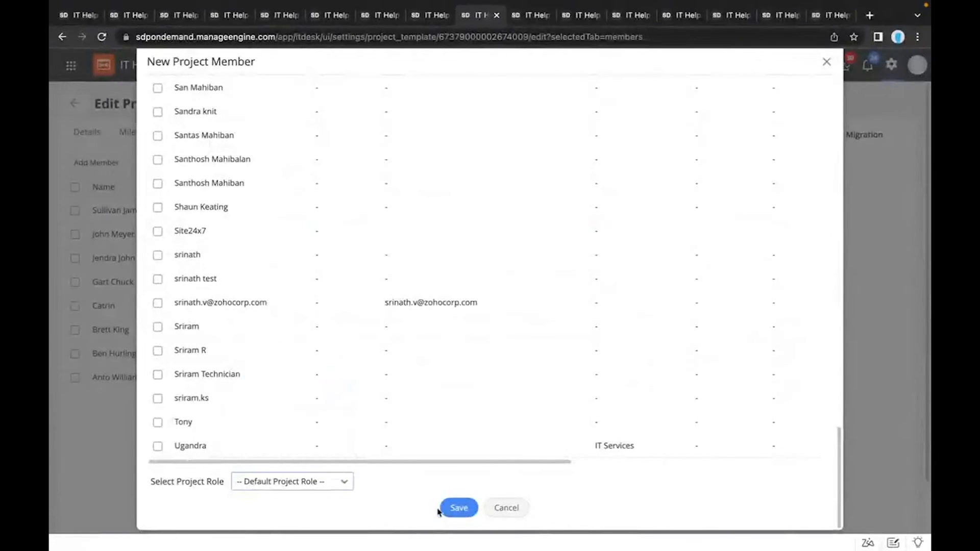
left_click(506, 508)
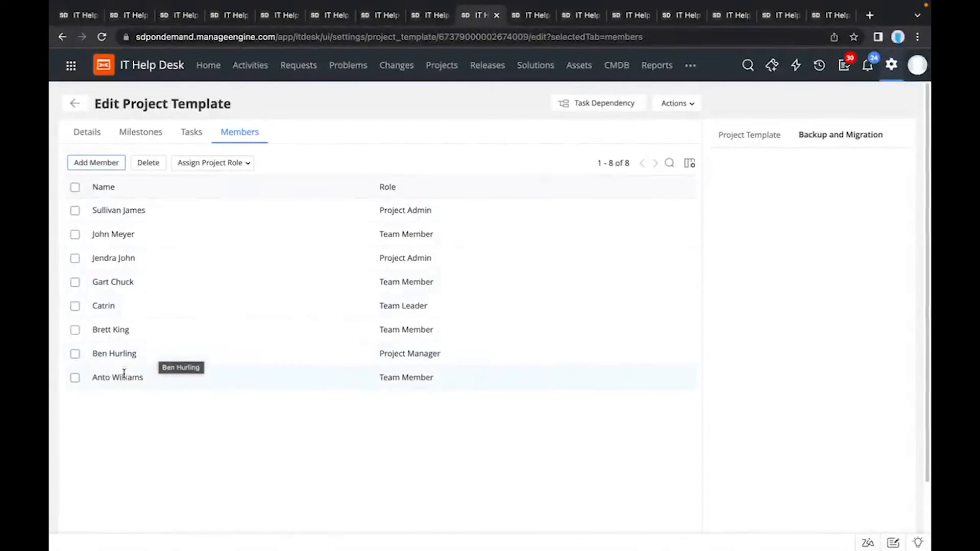
Step: Select the last listed project member, open the project role assignment choices, and dismiss them
left_click(76, 378)
left_click(218, 163)
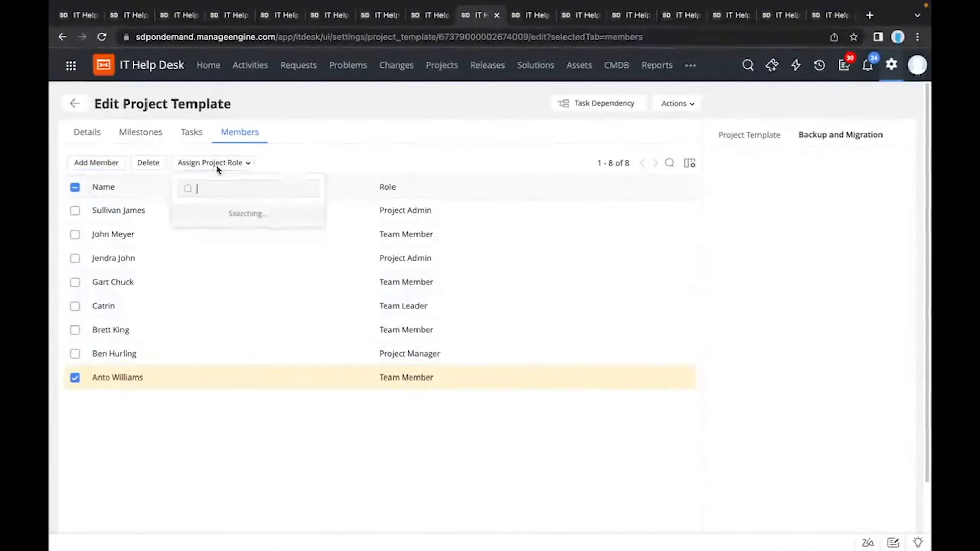
left_click(306, 169)
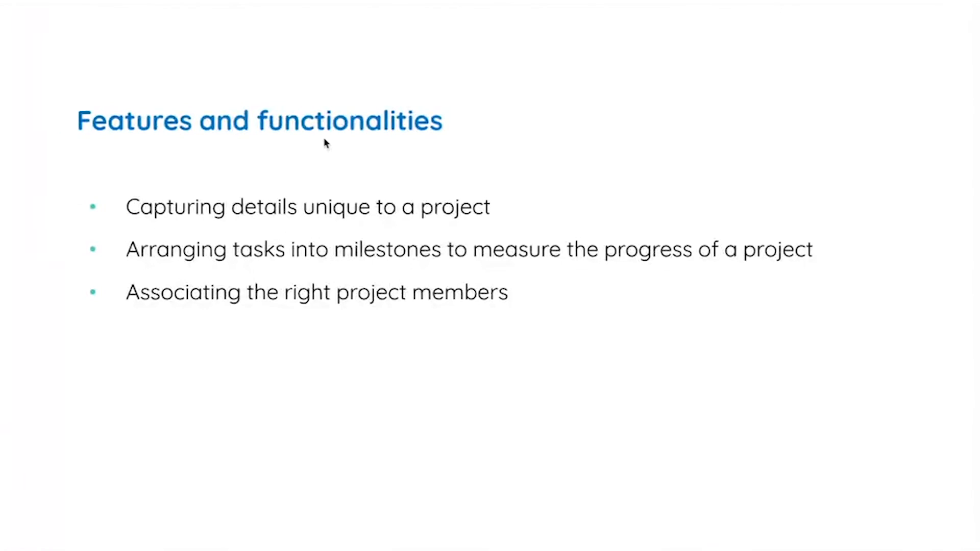
key("Right")
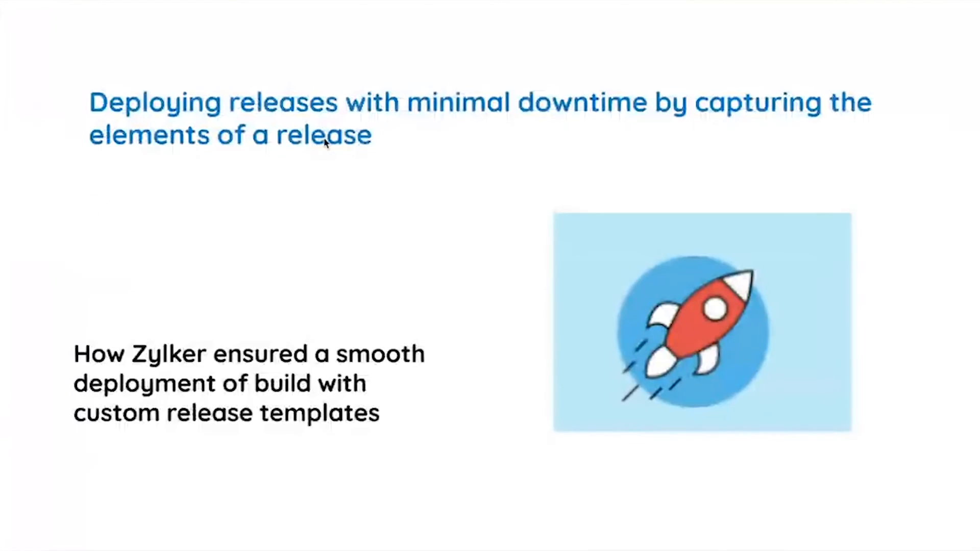
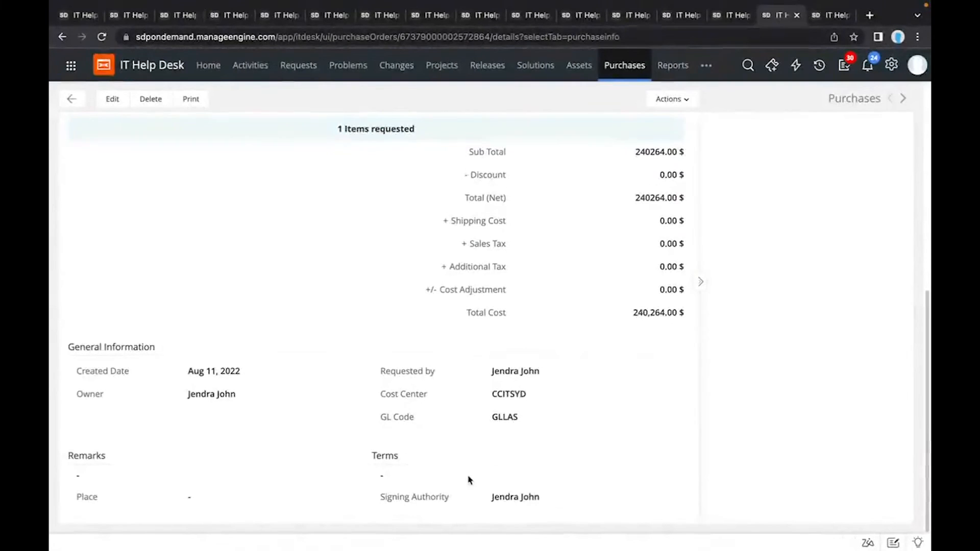
Step: Review the Dell purchase order, and open the Purchase Order Template's configuration in Setup to examine its layout
scroll(528, 410, "up", 3)
scroll(528, 411, "up", 5)
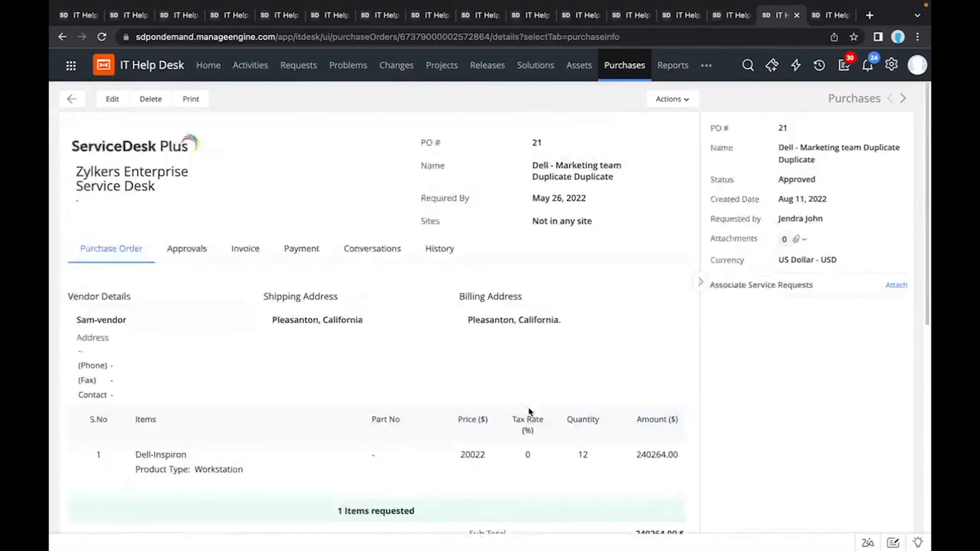
left_click(827, 21)
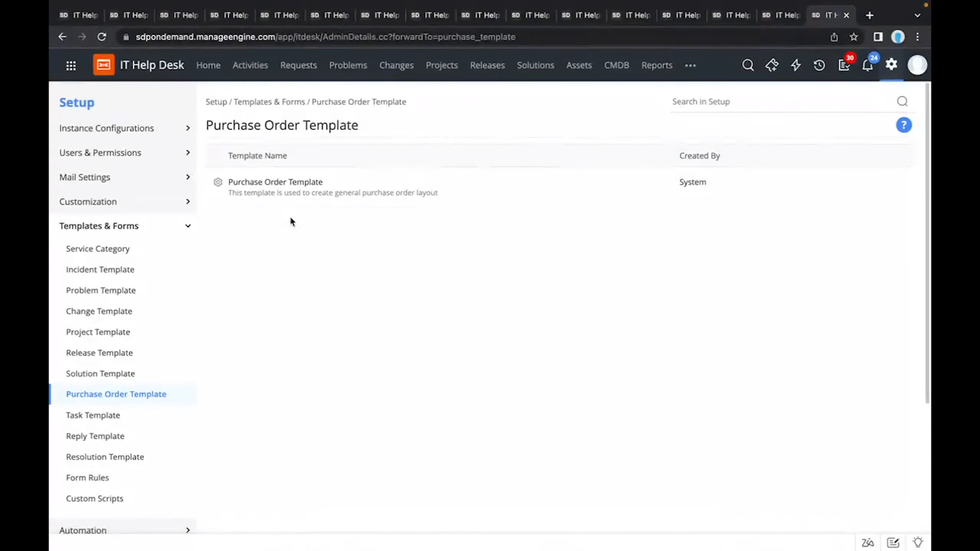
left_click(293, 185)
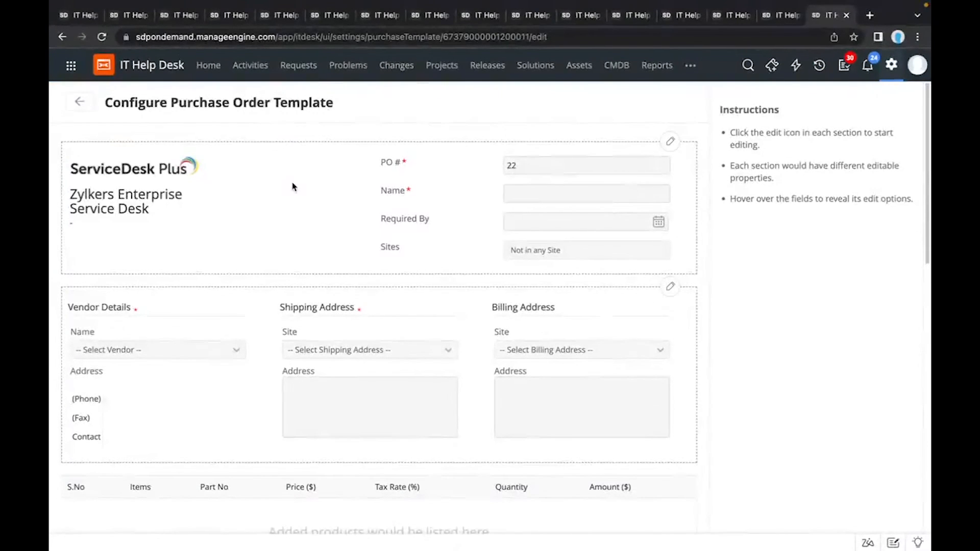
scroll(294, 187, "down", 1)
scroll(293, 187, "down", 1)
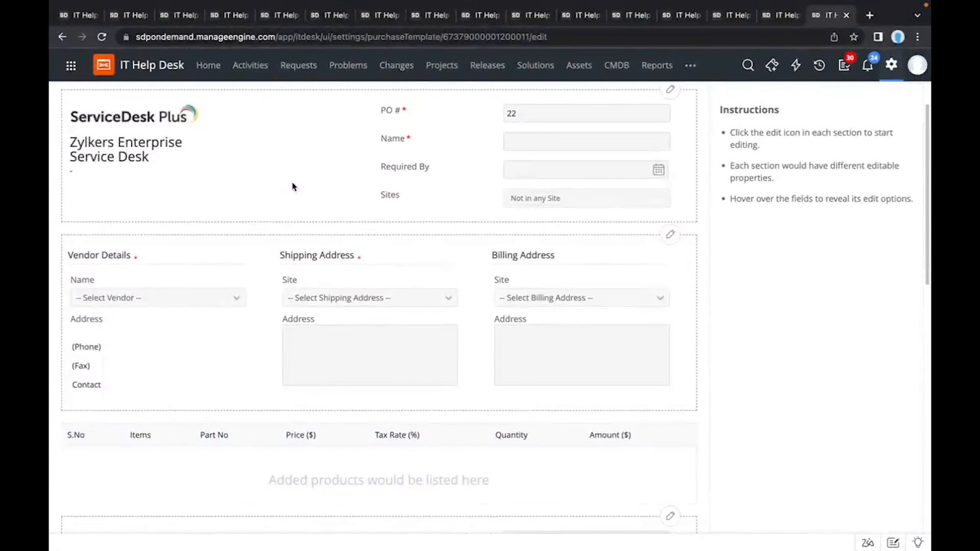
scroll(293, 187, "up", 2)
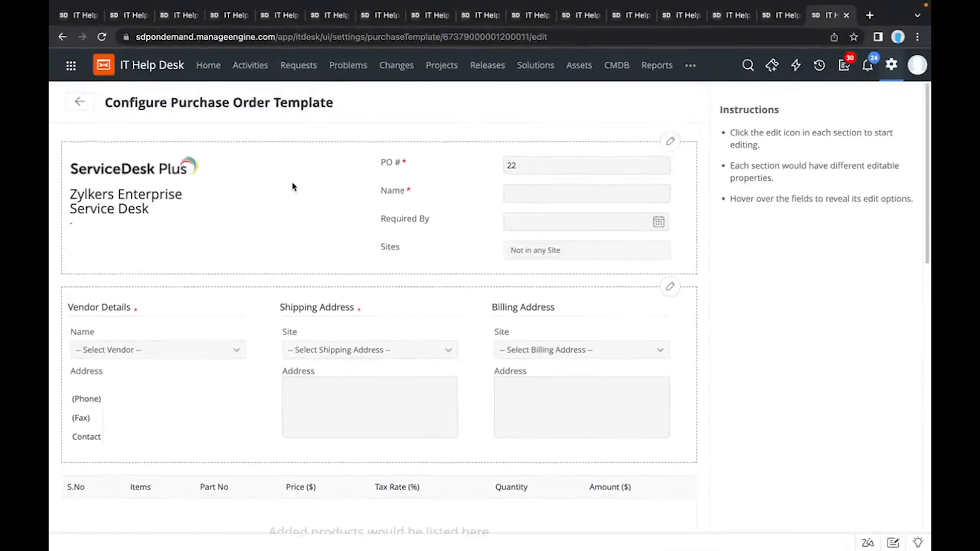
Step: Examine the field settings and available new field types in the template's PO Details section, and close it unchanged
left_click(668, 144)
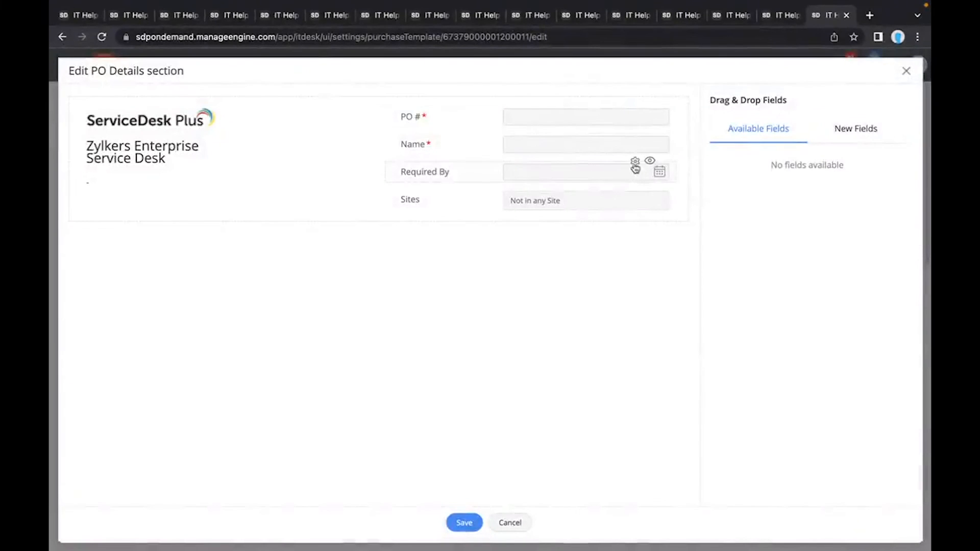
left_click(634, 162)
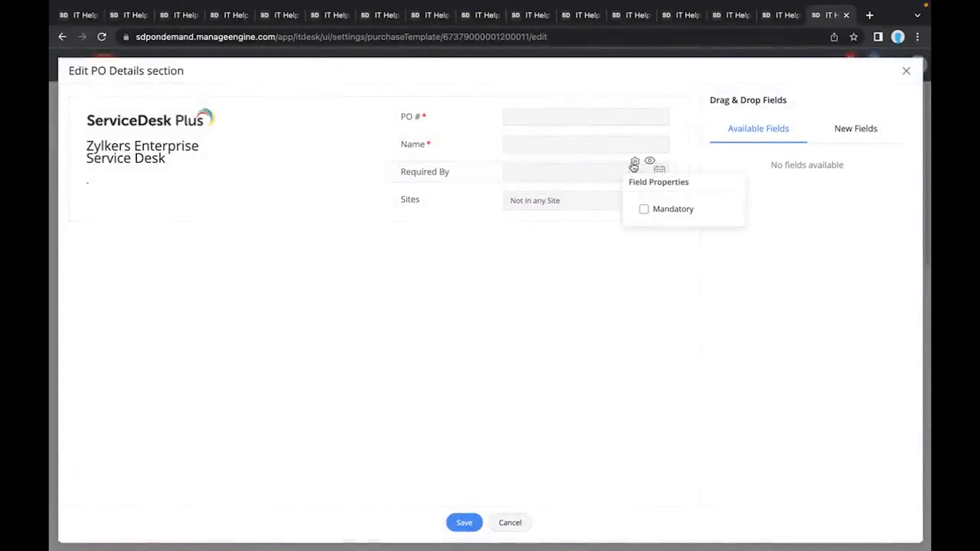
left_click(863, 130)
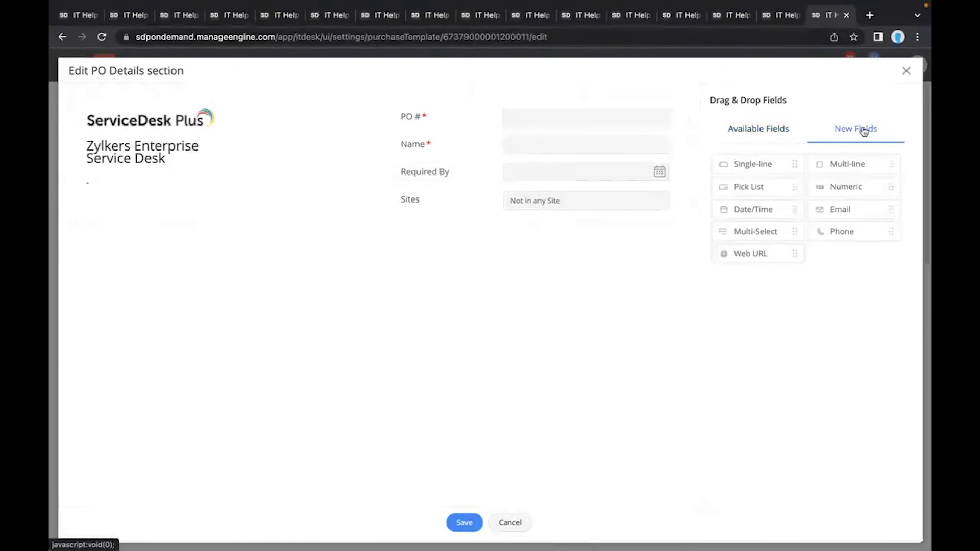
left_click(906, 73)
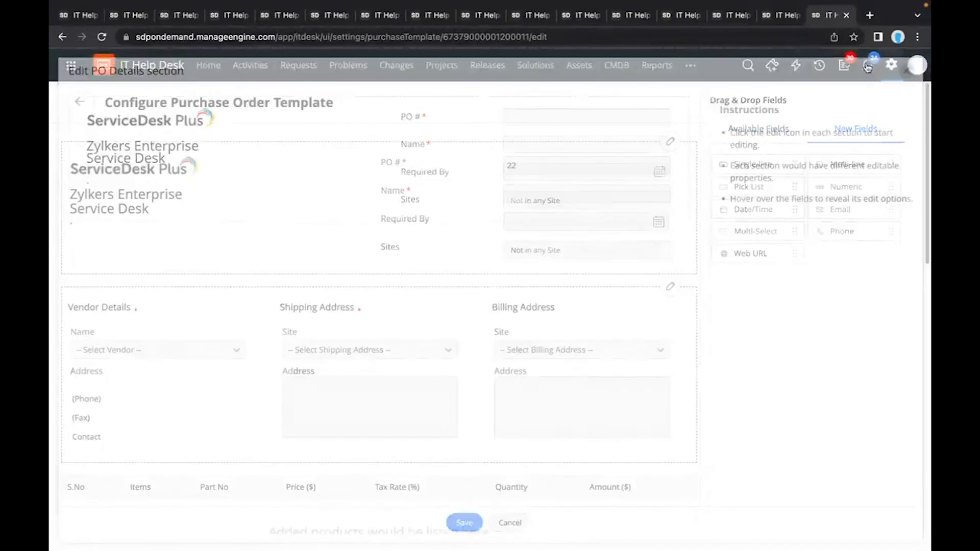
Step: Examine the Cost Details section's options for a new Add Cost field placed among the additional costs, and discard the field
scroll(531, 208, "down", 1)
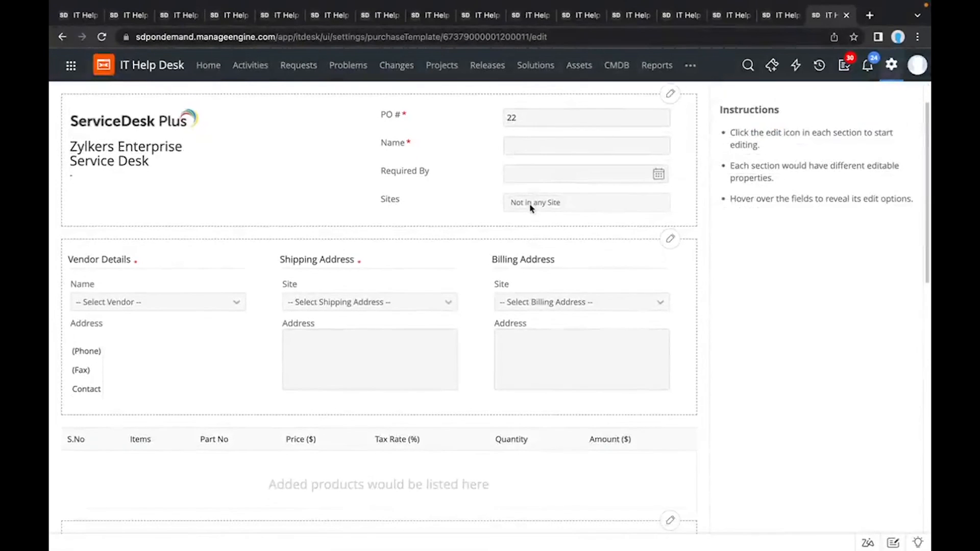
scroll(629, 242, "down", 4)
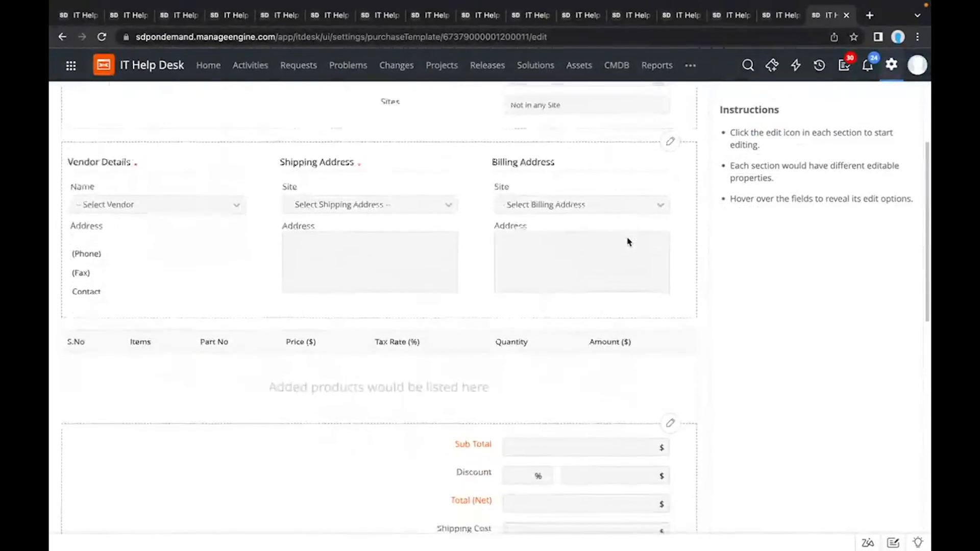
left_click(671, 339)
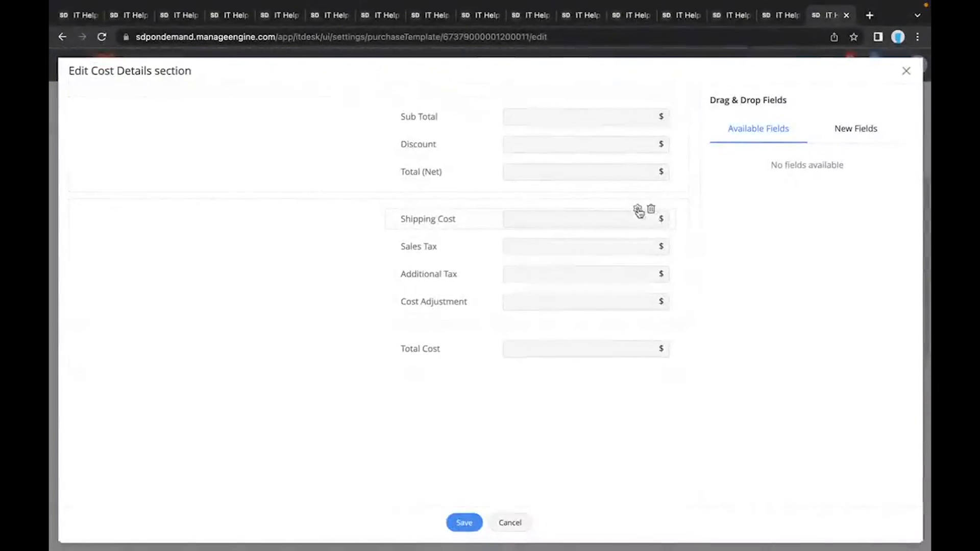
left_click(831, 137)
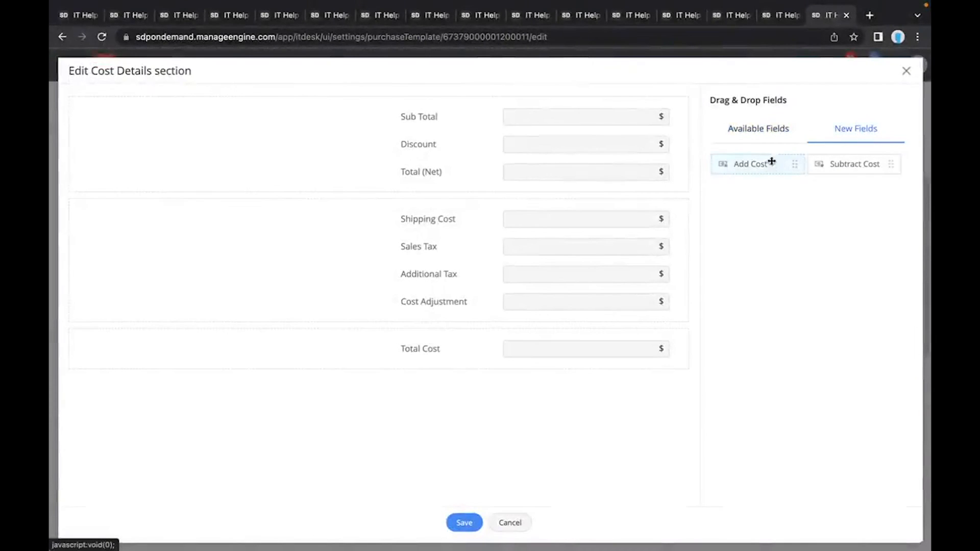
left_click_drag(770, 161, 579, 289)
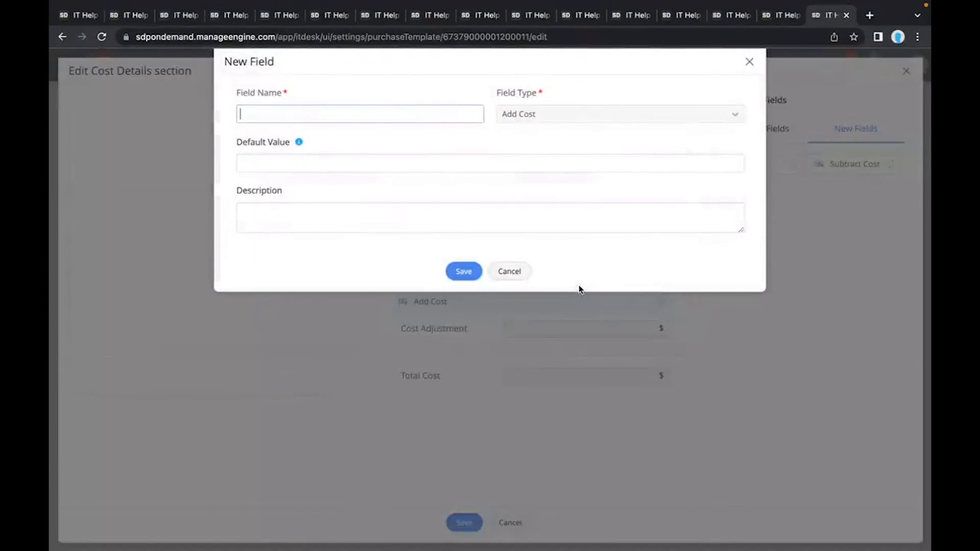
left_click(509, 271)
left_click(906, 71)
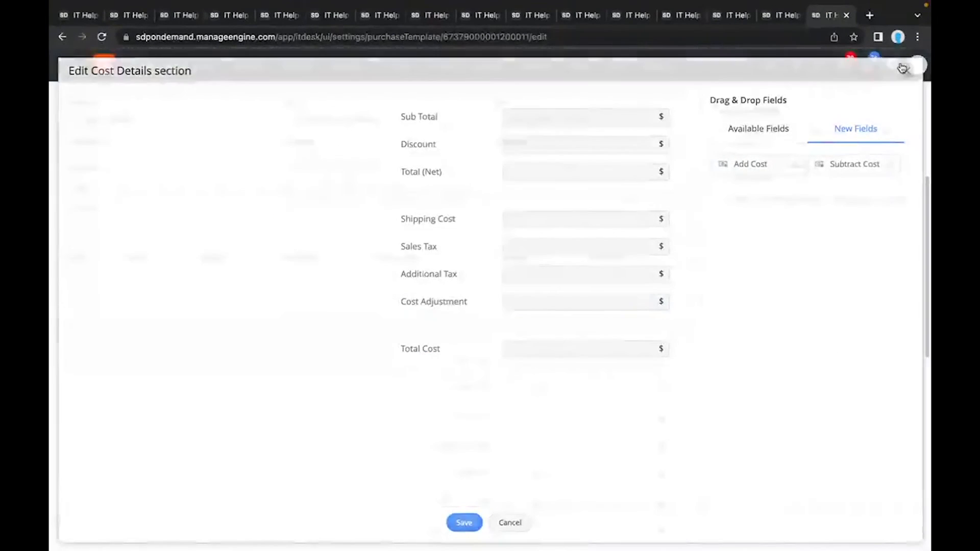
Step: View the purchase order template's General Information, Remarks, Terms, Attachments and Signing Authority fields
scroll(414, 324, "down", 3)
scroll(415, 324, "down", 3)
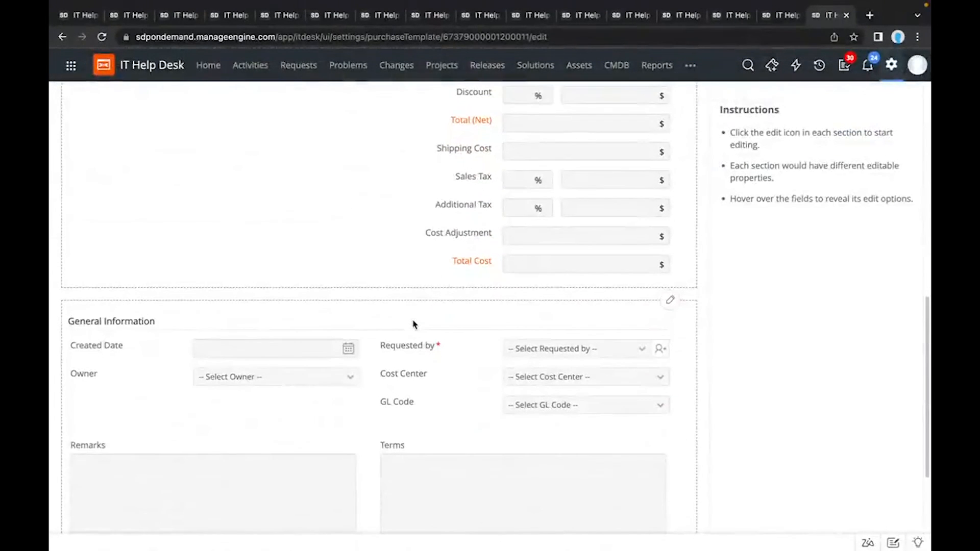
scroll(415, 324, "down", 3)
scroll(414, 324, "down", 1)
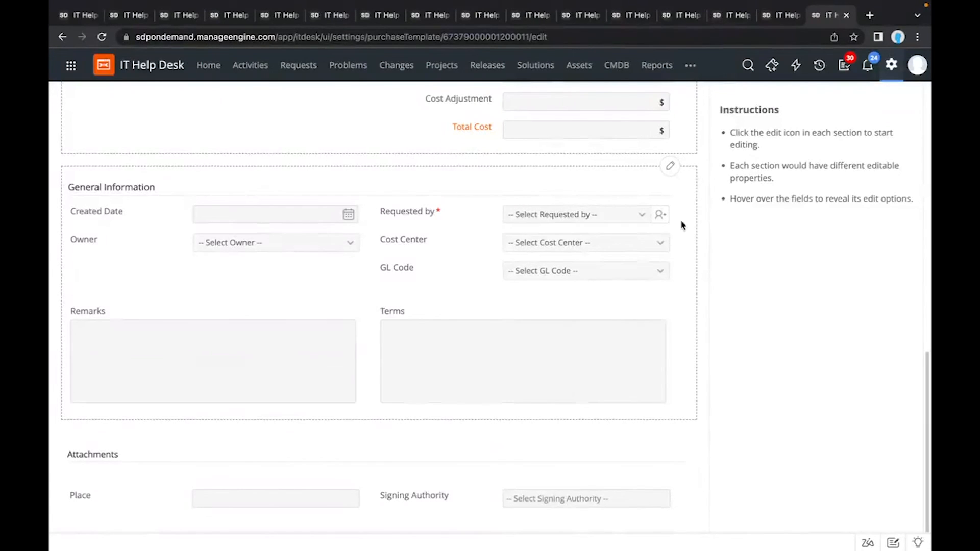
scroll(681, 224, "up", 10)
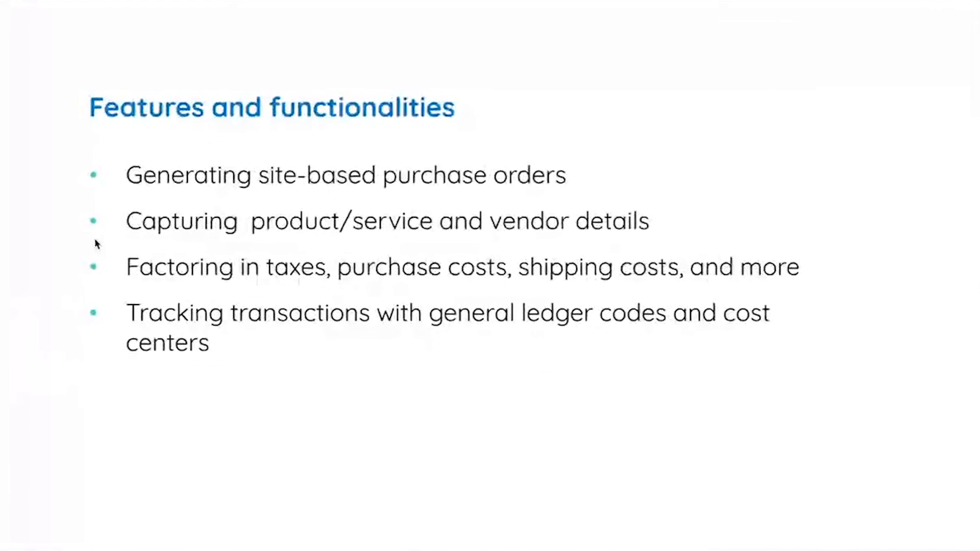
key("Right")
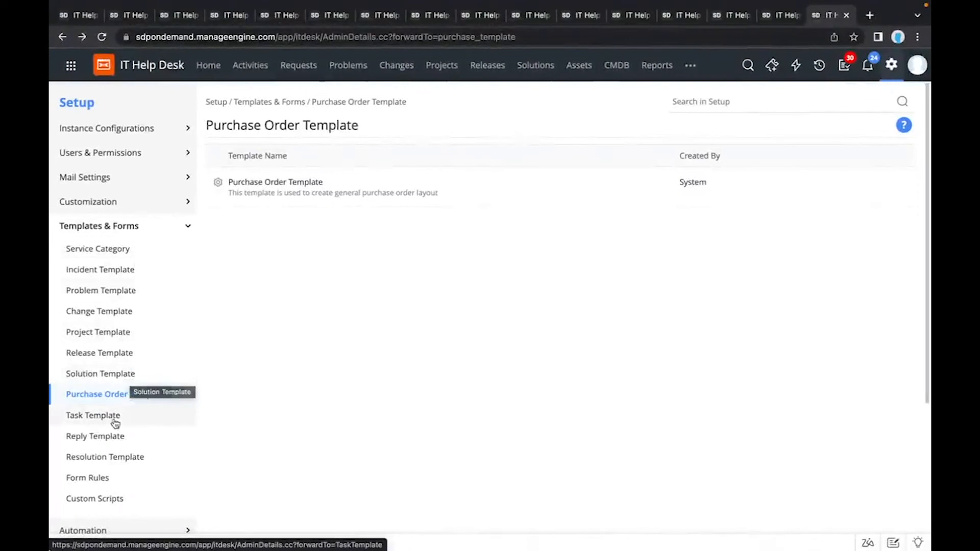
Step: Examine the assignment, status, effort and cost fields of the Setup user location task template, and leave it without updating
left_click(114, 422)
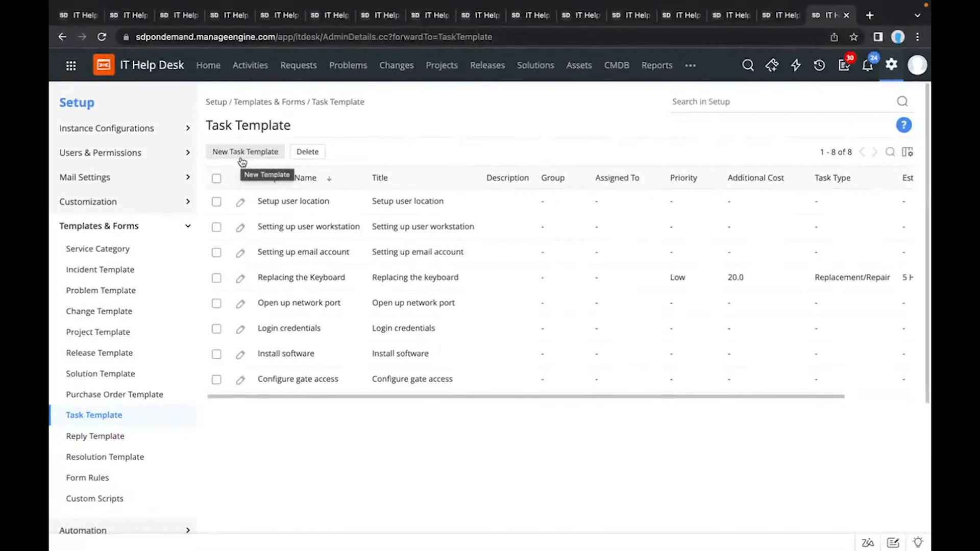
left_click(280, 202)
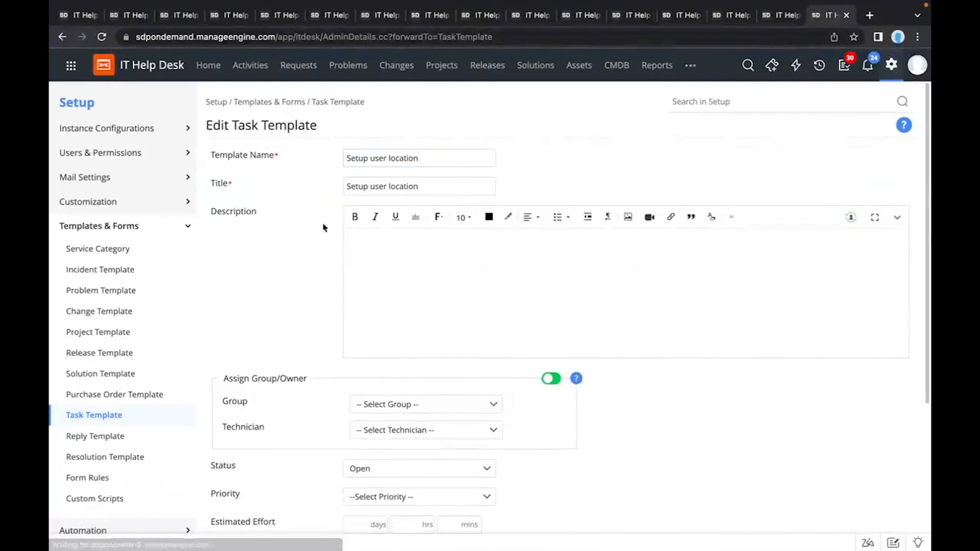
scroll(332, 257, "down", 1)
scroll(333, 256, "up", 1)
scroll(331, 256, "down", 4)
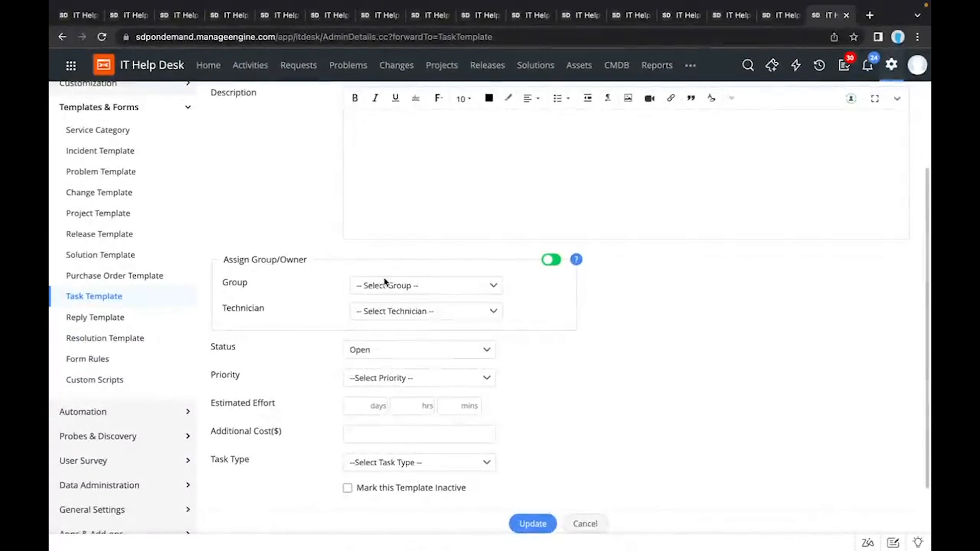
scroll(385, 282, "down", 2)
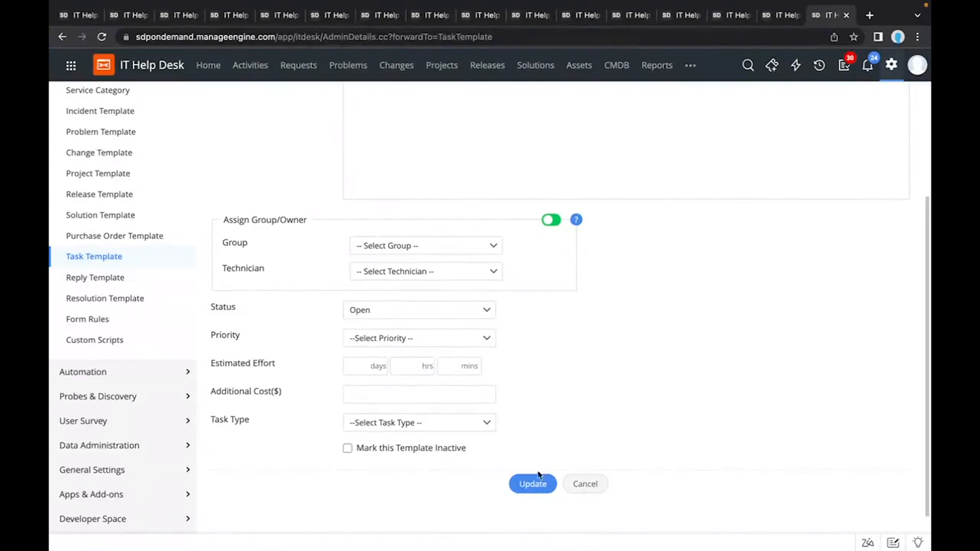
left_click(584, 489)
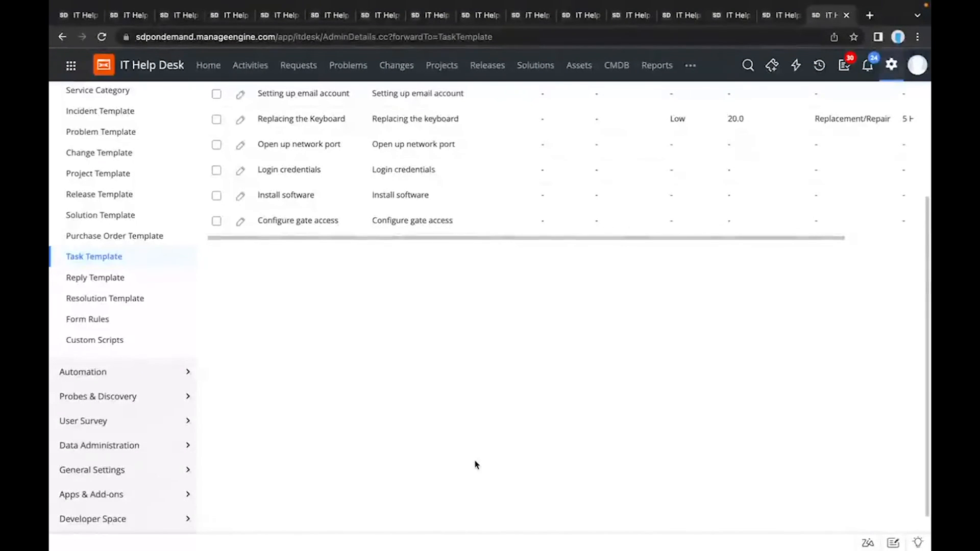
scroll(477, 465, "up", 1)
scroll(476, 465, "up", 3)
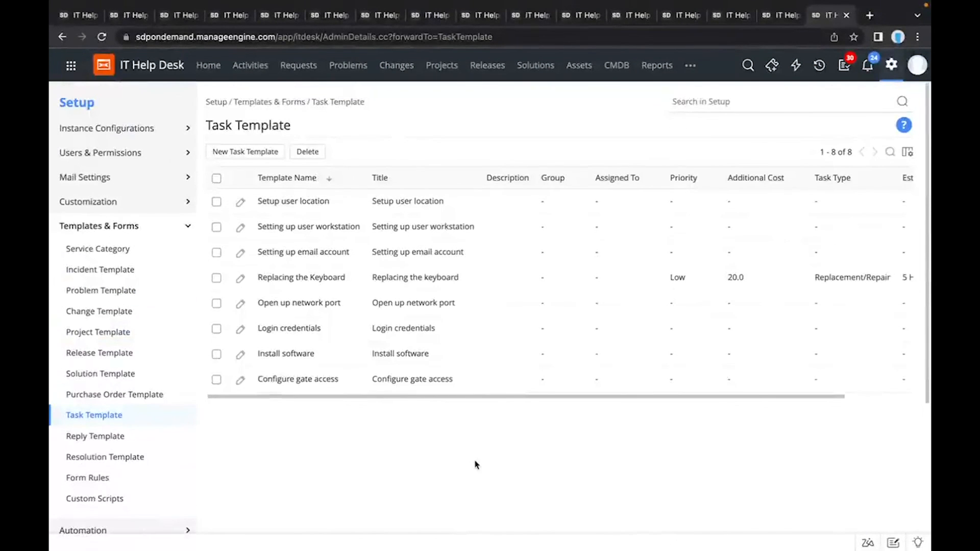
Step: Try adding the $Description variable above the sign-off in the Need More Details reply template's message, and cancel the edit
left_click(118, 442)
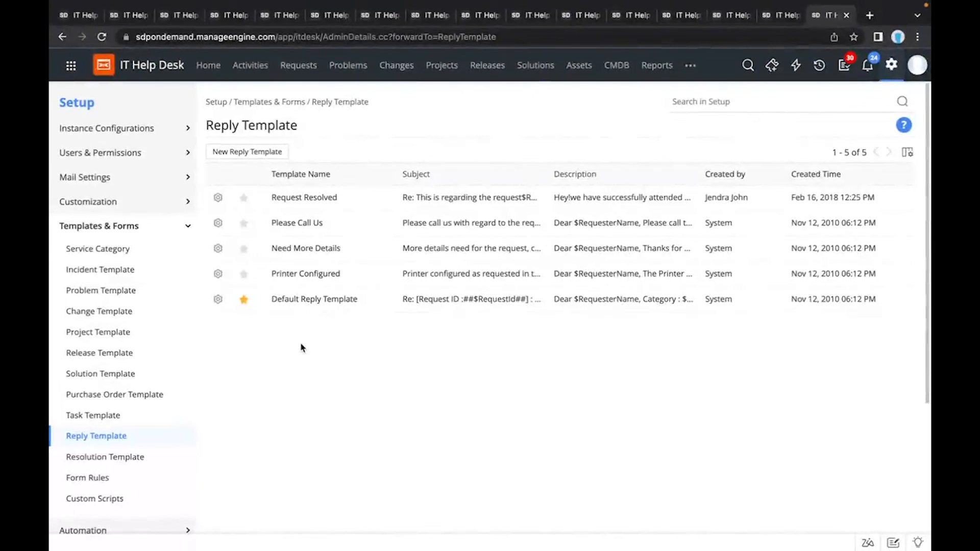
left_click(308, 250)
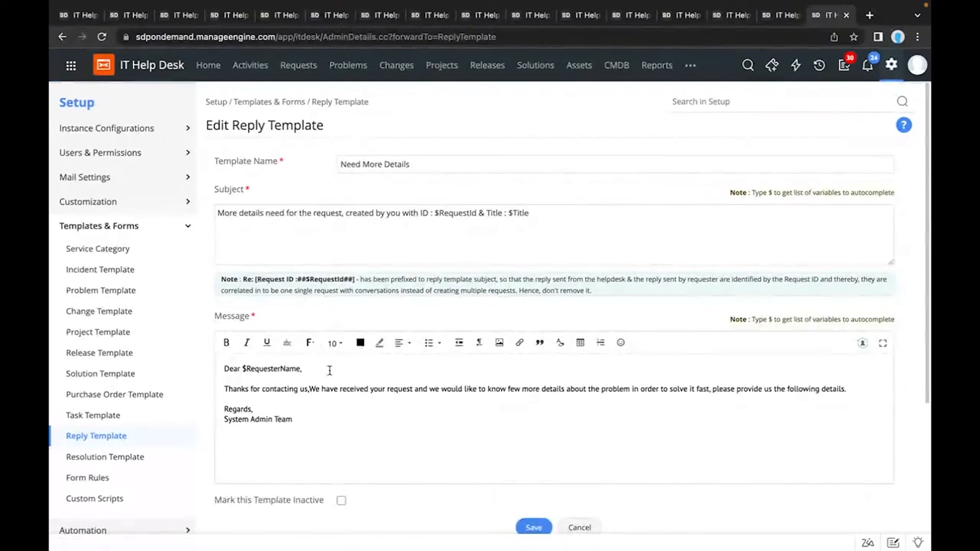
left_click(278, 399)
key("Return")
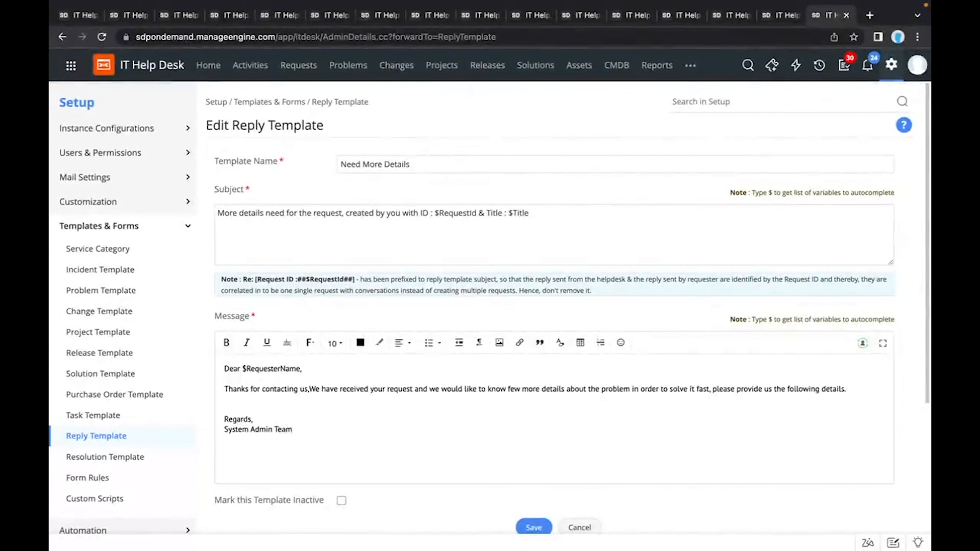
key("Return")
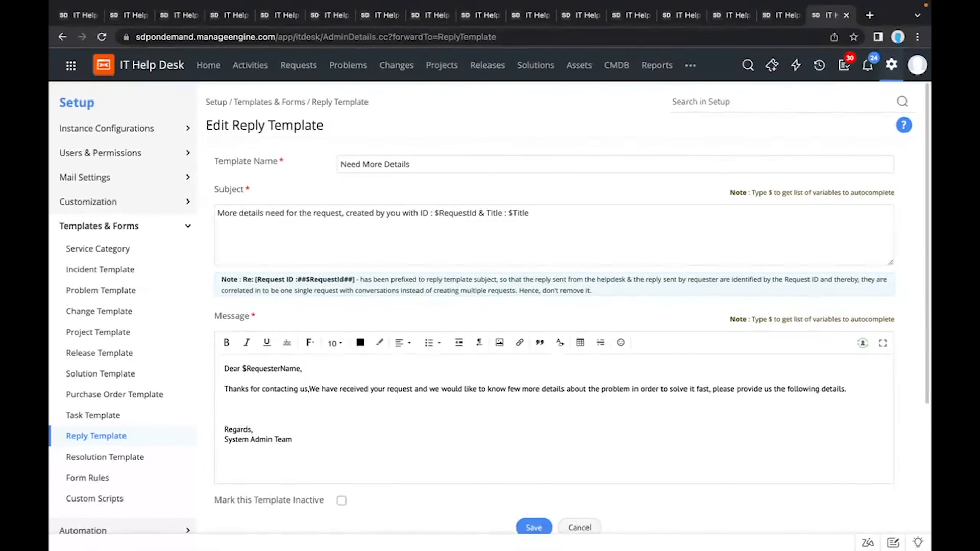
type("$")
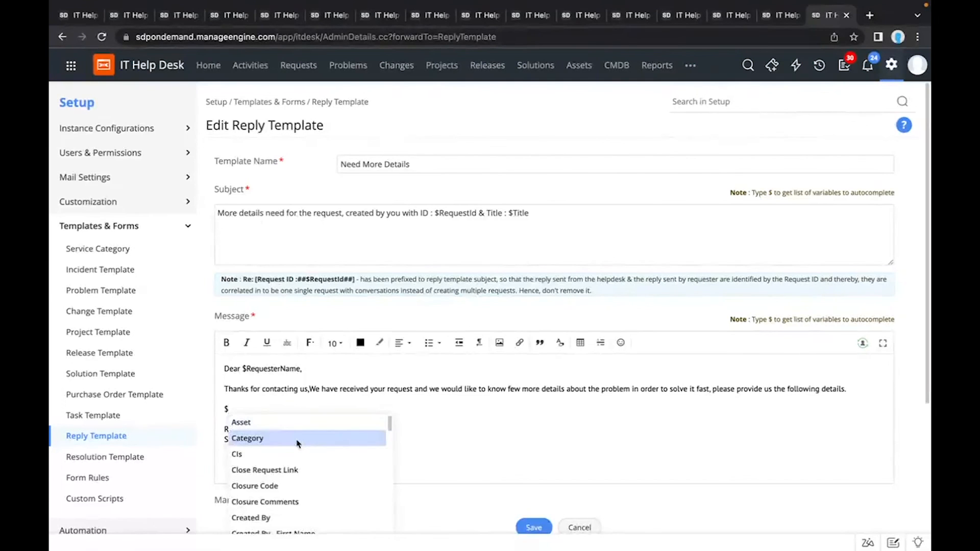
scroll(287, 472, "down", 3)
scroll(289, 474, "down", 1)
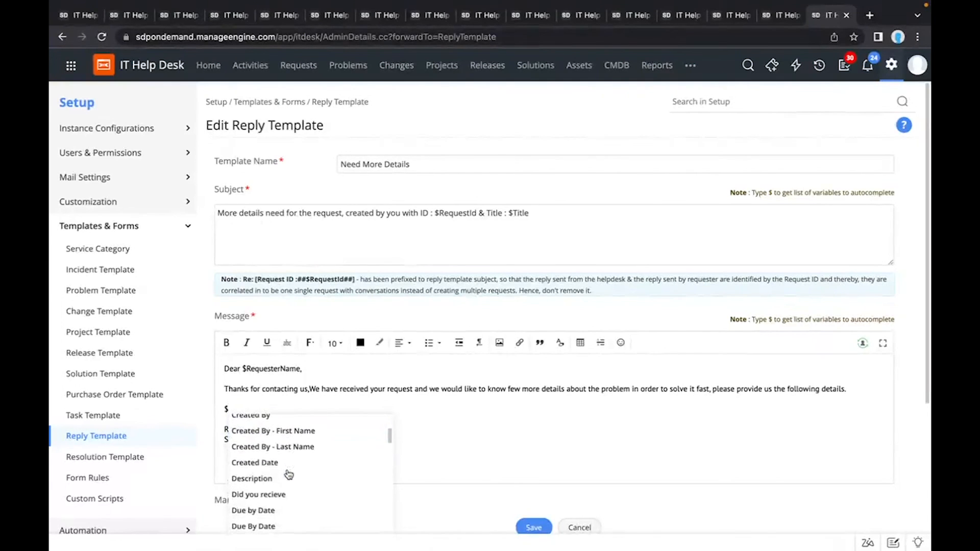
left_click(286, 475)
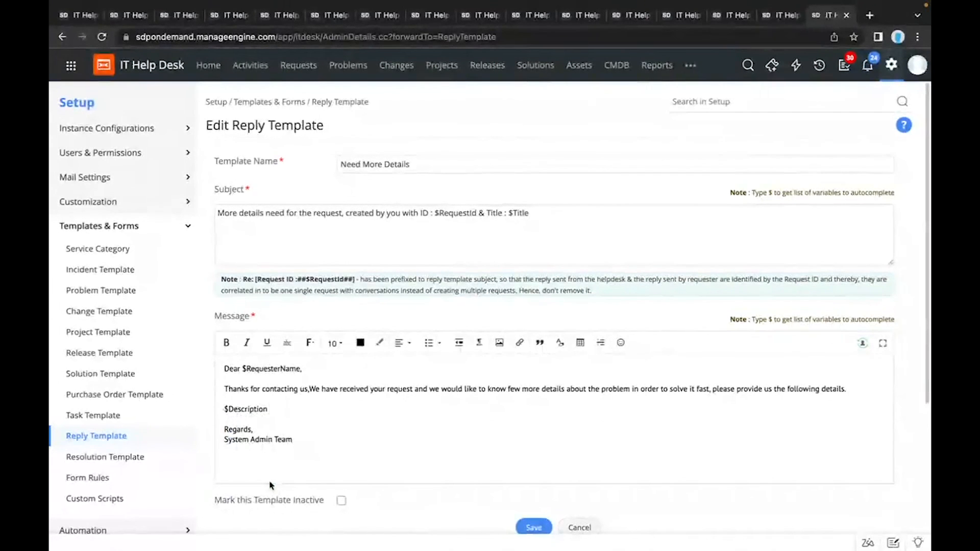
left_click(576, 525)
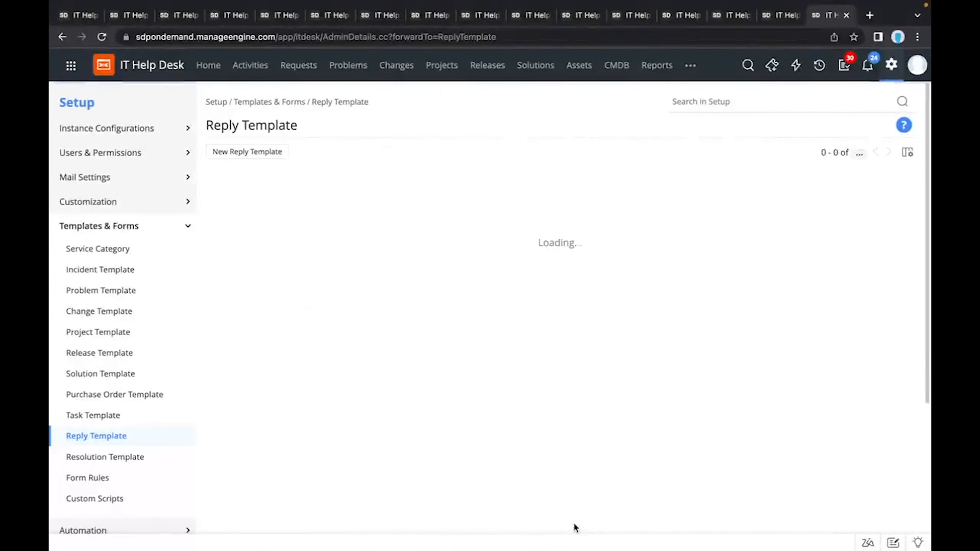
Step: Open the Printer not working resolution template to view its description
left_click(150, 462)
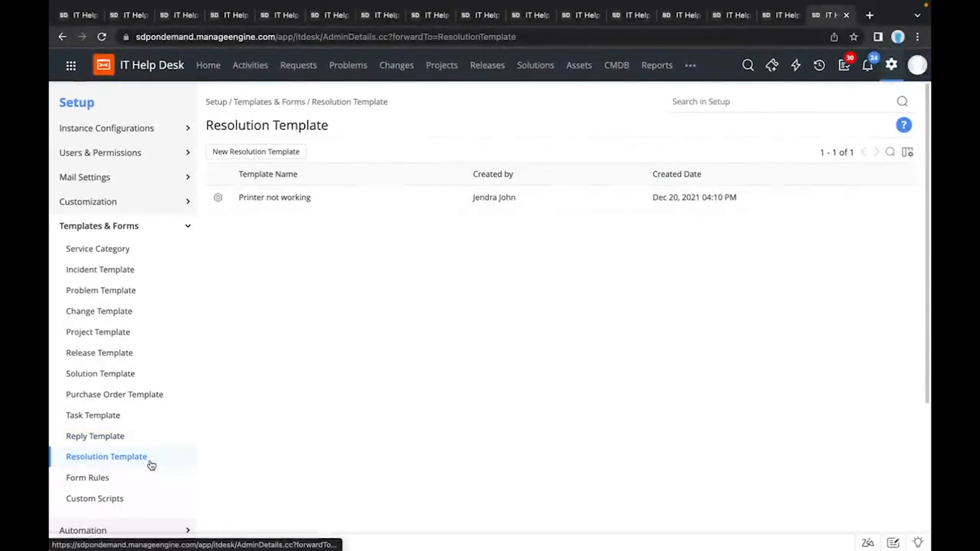
left_click(276, 203)
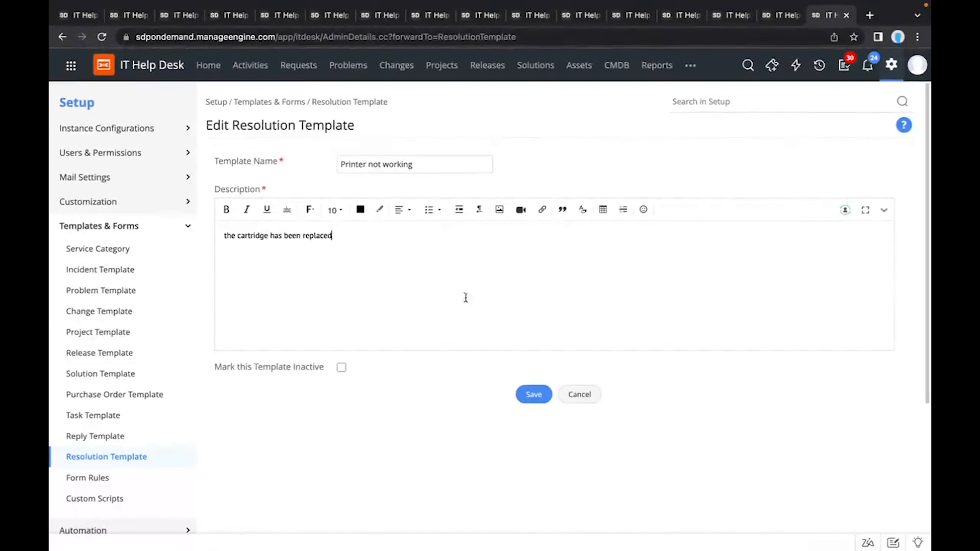
Step: Leave the resolution template and examine the Resolving VPN issues solution template's content, topic choices and keywords, closing it without saving
left_click(580, 393)
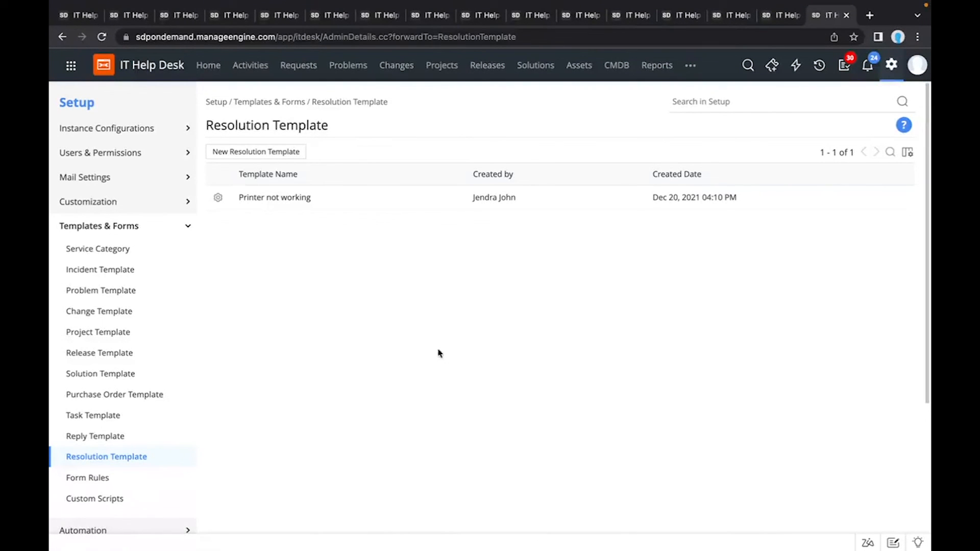
left_click(120, 381)
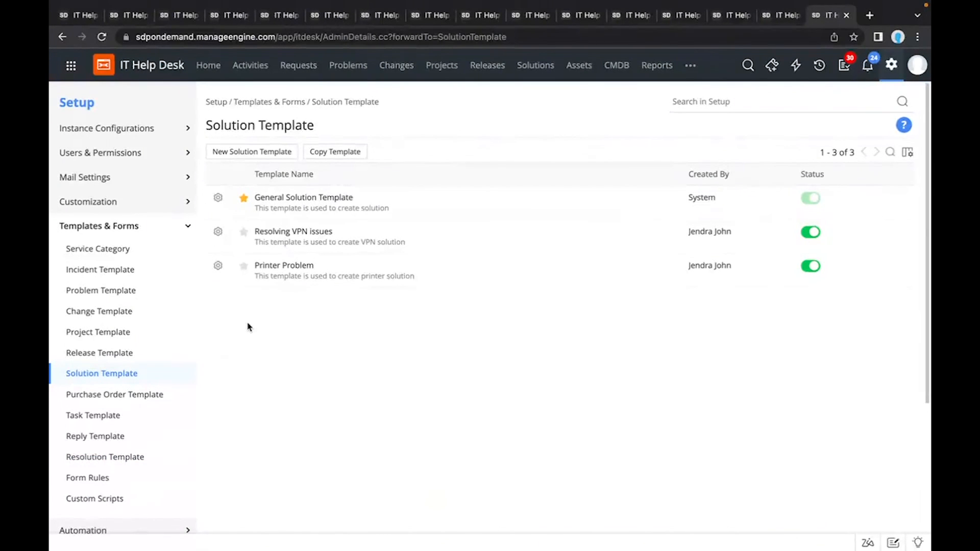
left_click(288, 232)
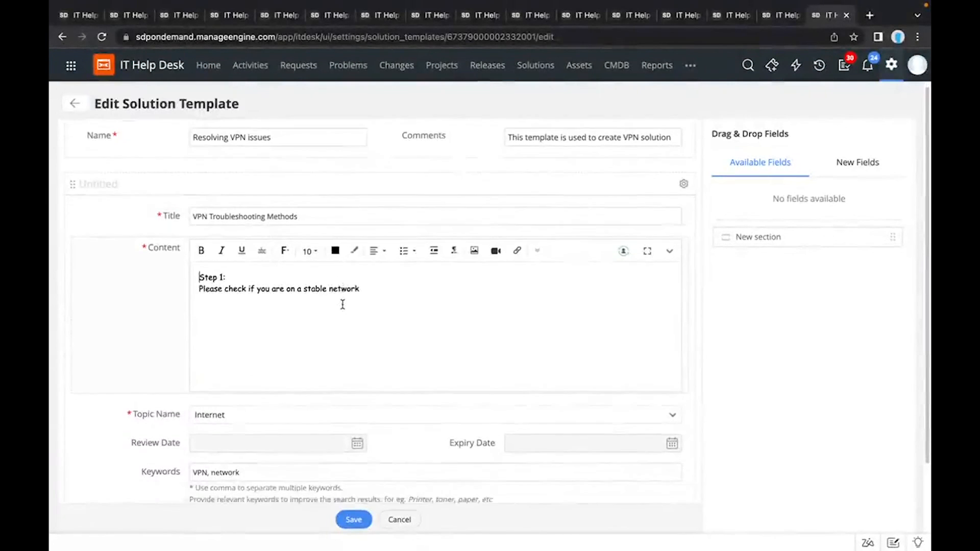
scroll(340, 304, "down", 2)
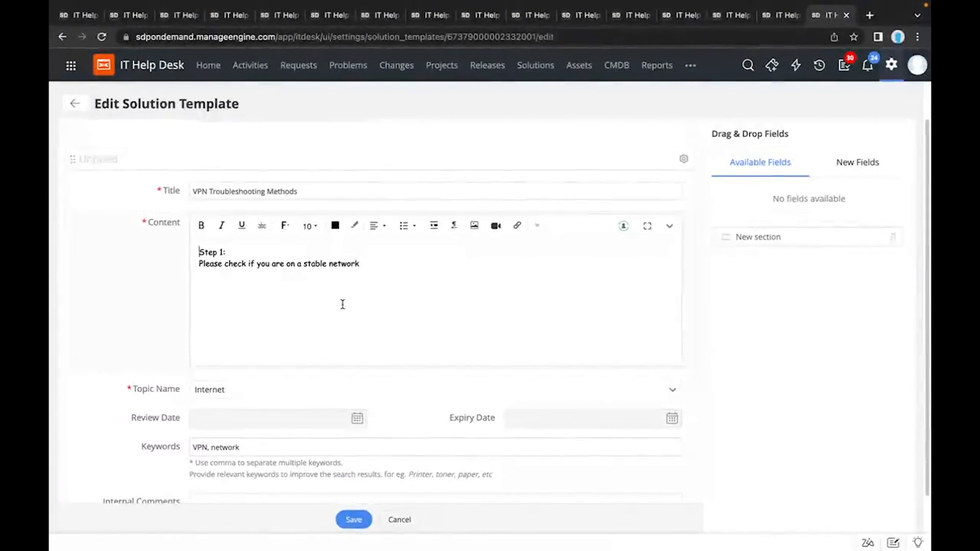
scroll(291, 293, "down", 2)
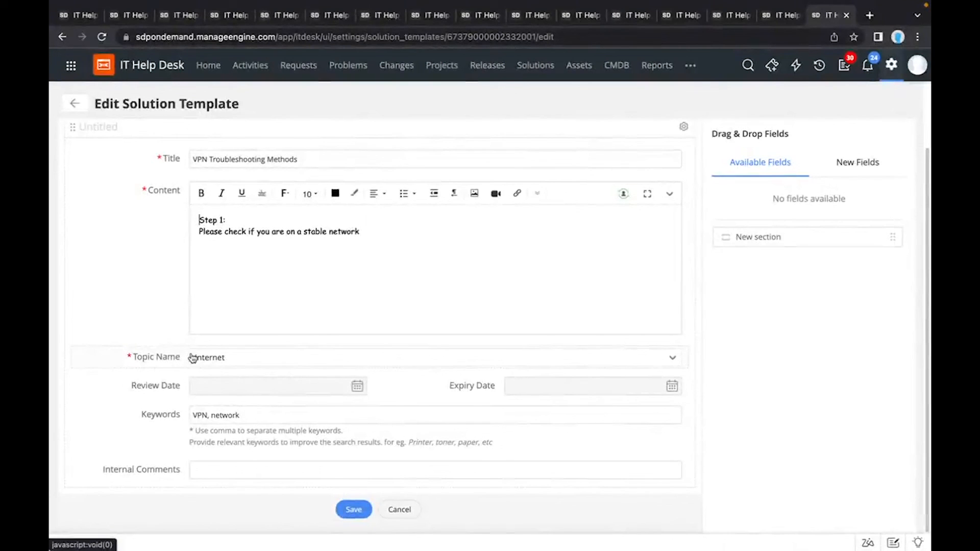
left_click(212, 360)
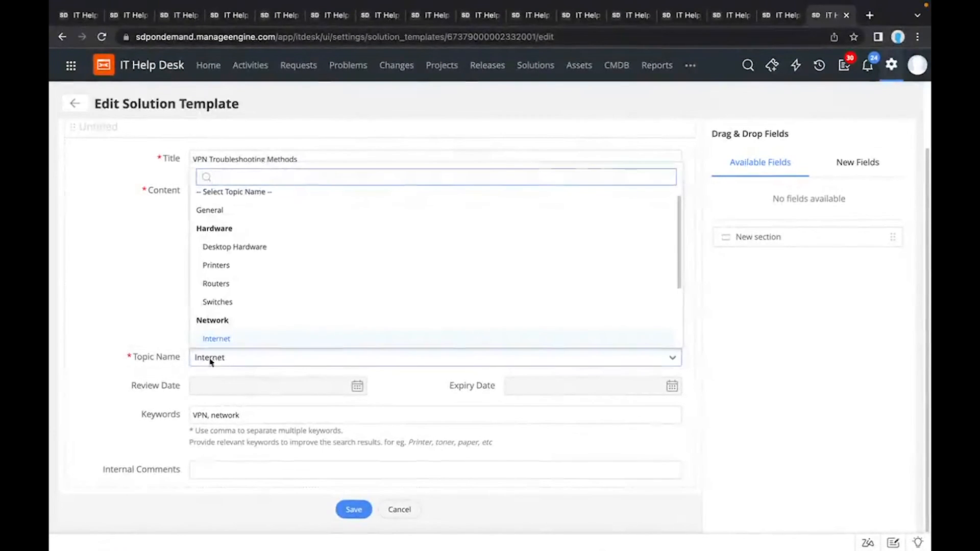
left_click(154, 300)
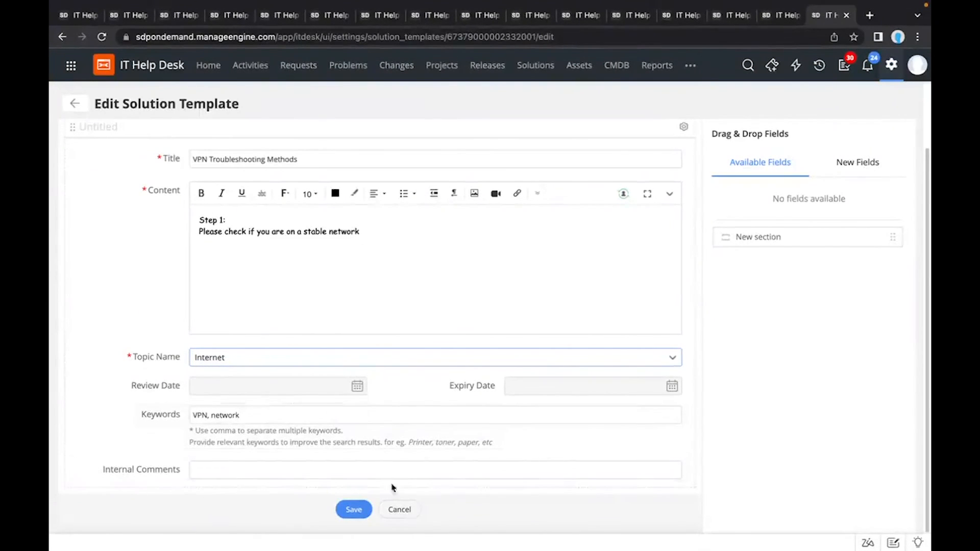
left_click(396, 510)
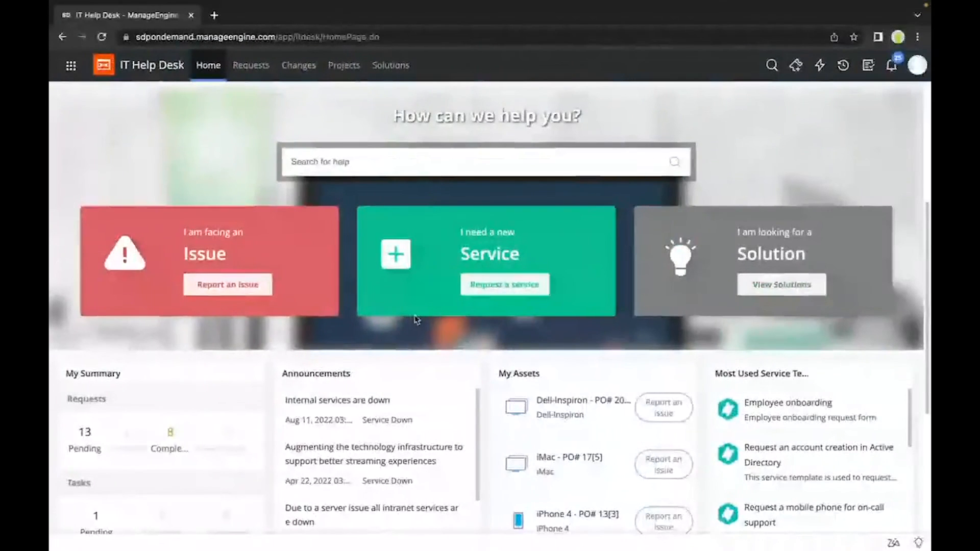
Step: Report an issue from the requester portal, searching the incident templates for "defa" and choosing Default Request
left_click(264, 289)
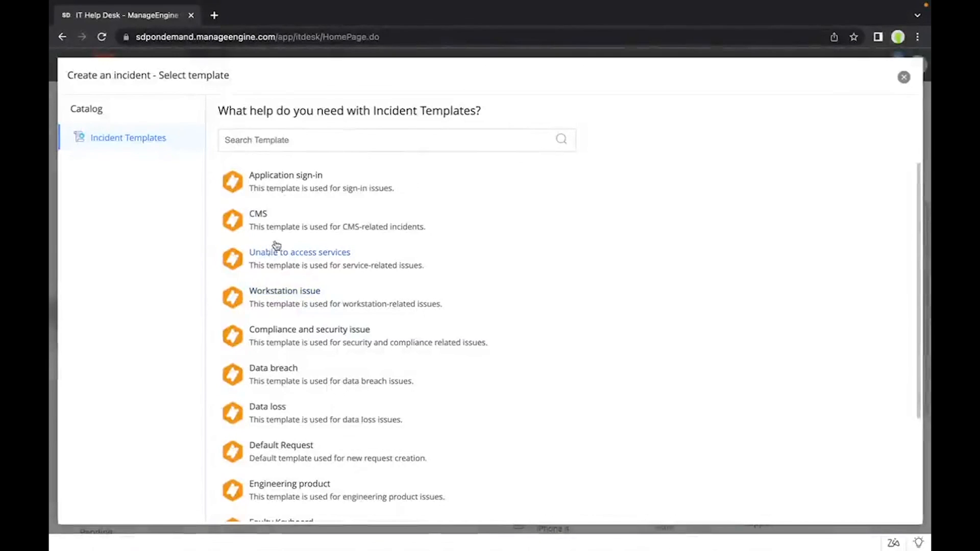
left_click(290, 146)
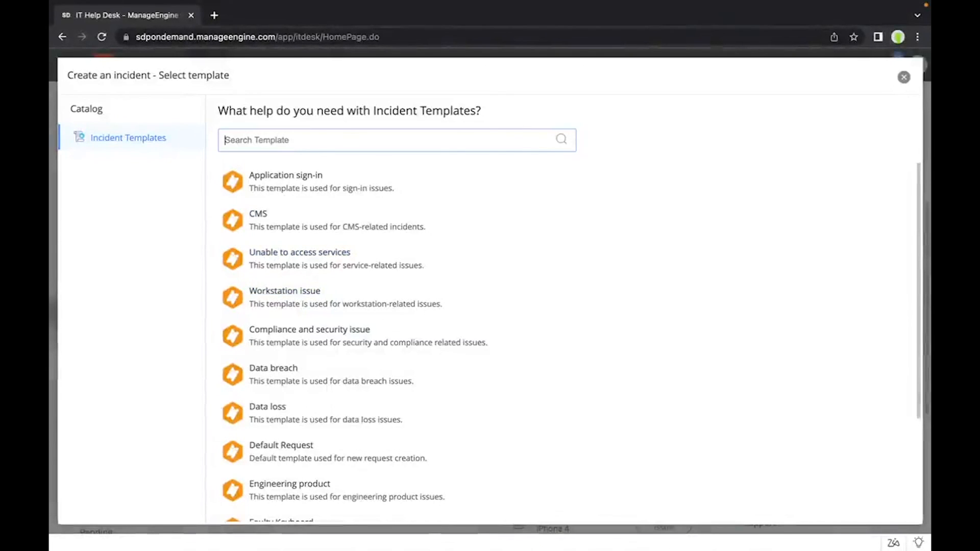
type("defa")
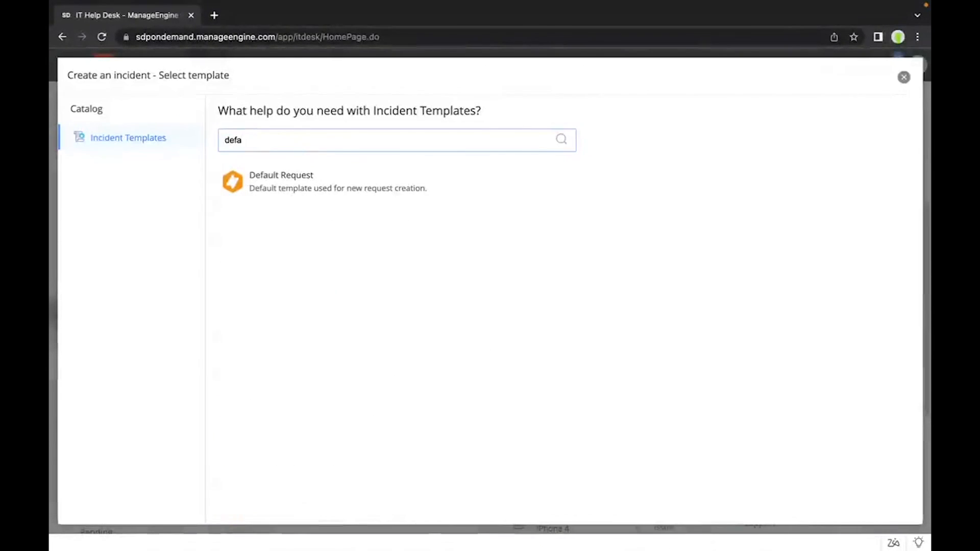
left_click(269, 181)
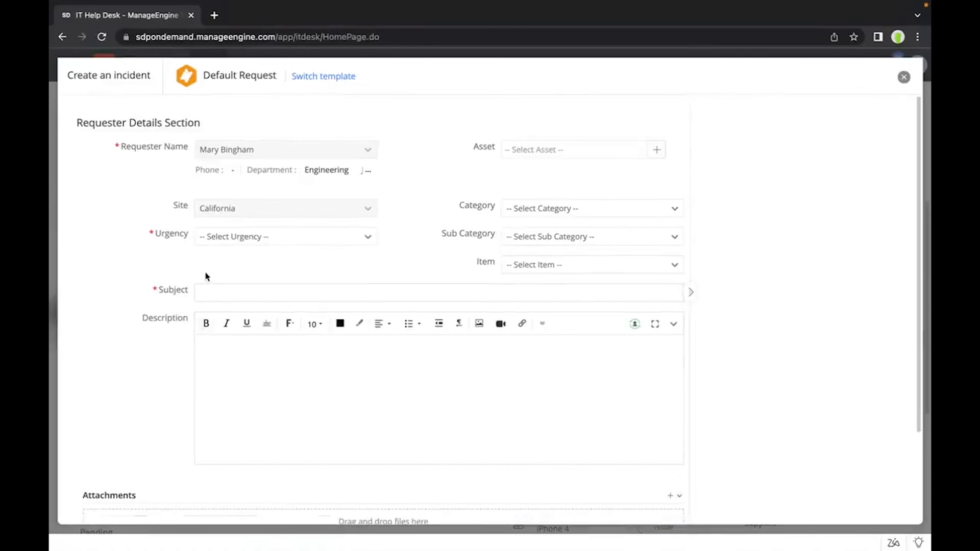
Step: Enter "vpn" as the incident's subject, and view the suggested solution Unable to access services before closing it
left_click(207, 289)
type("vpn")
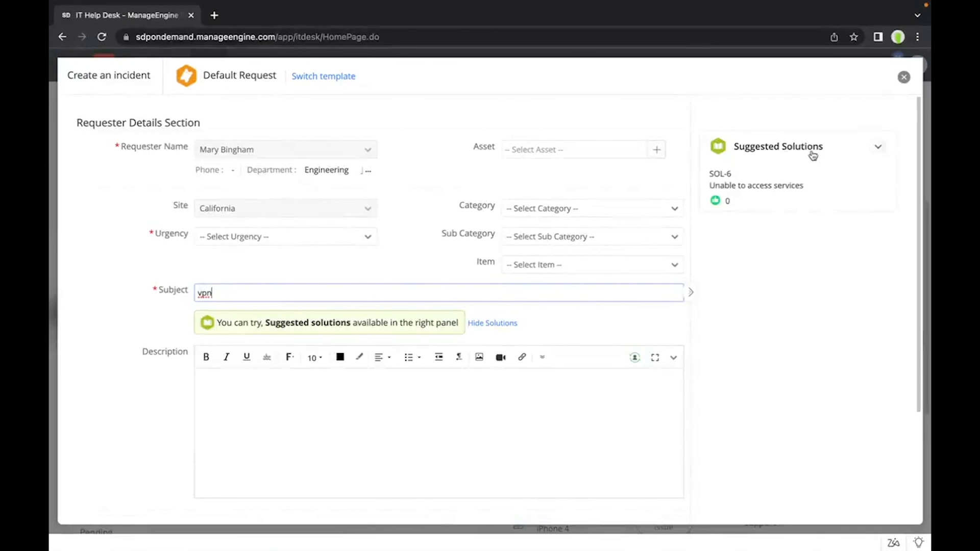
left_click(767, 179)
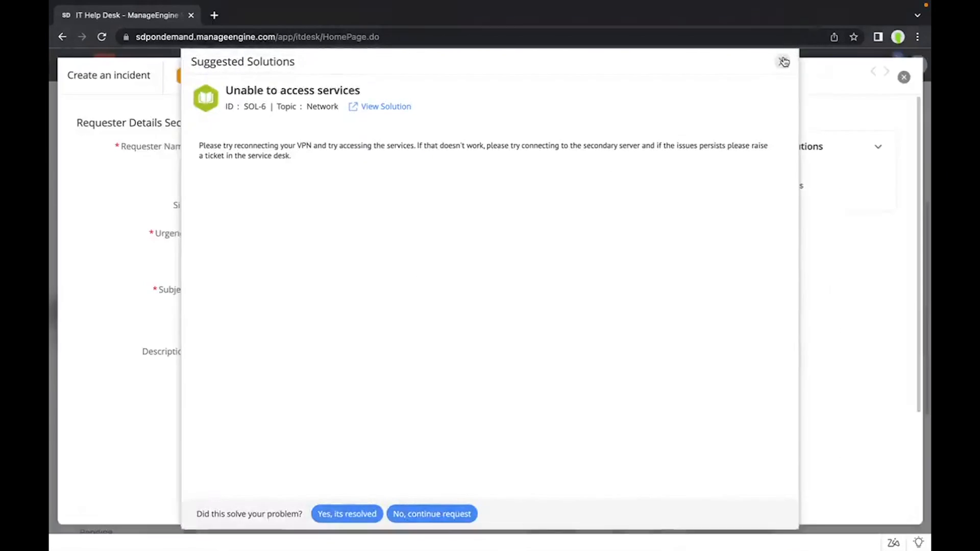
left_click(784, 62)
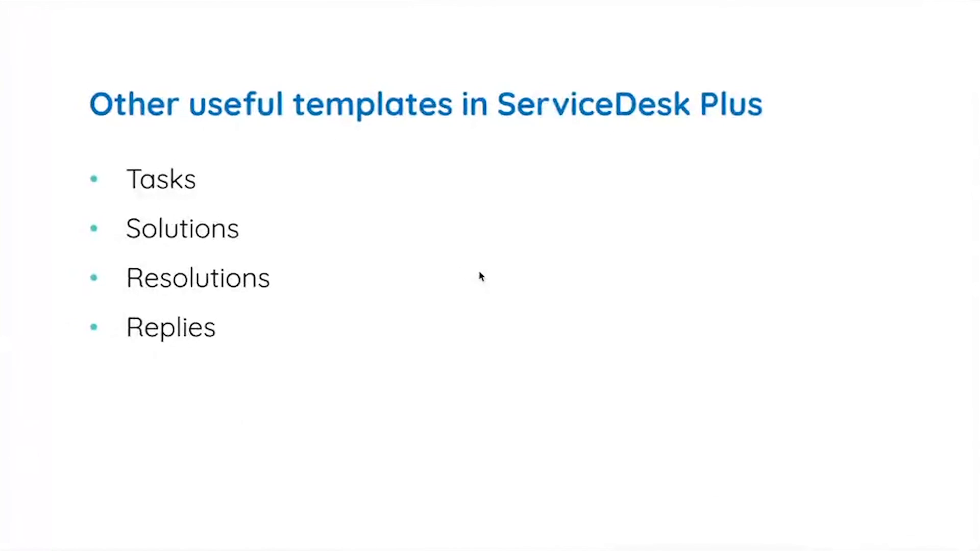
key("Right")
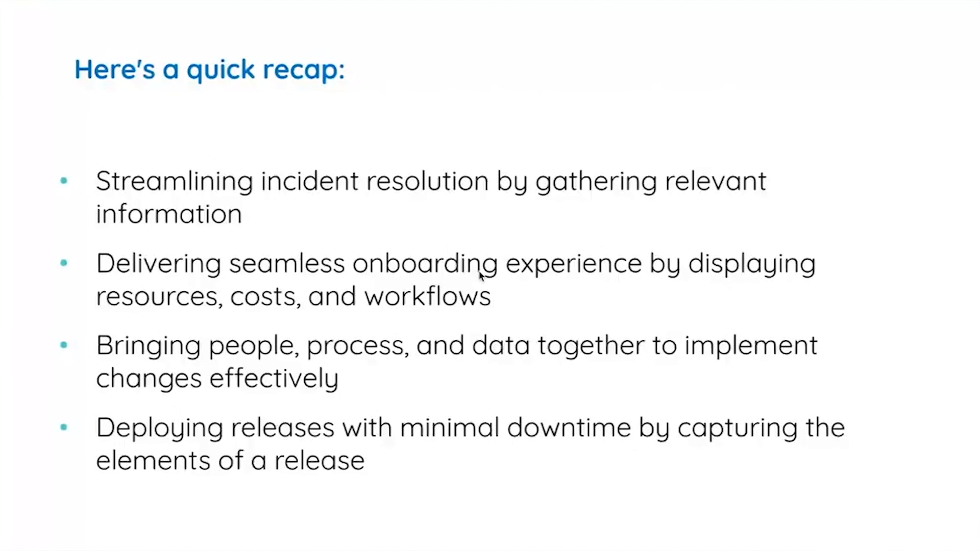